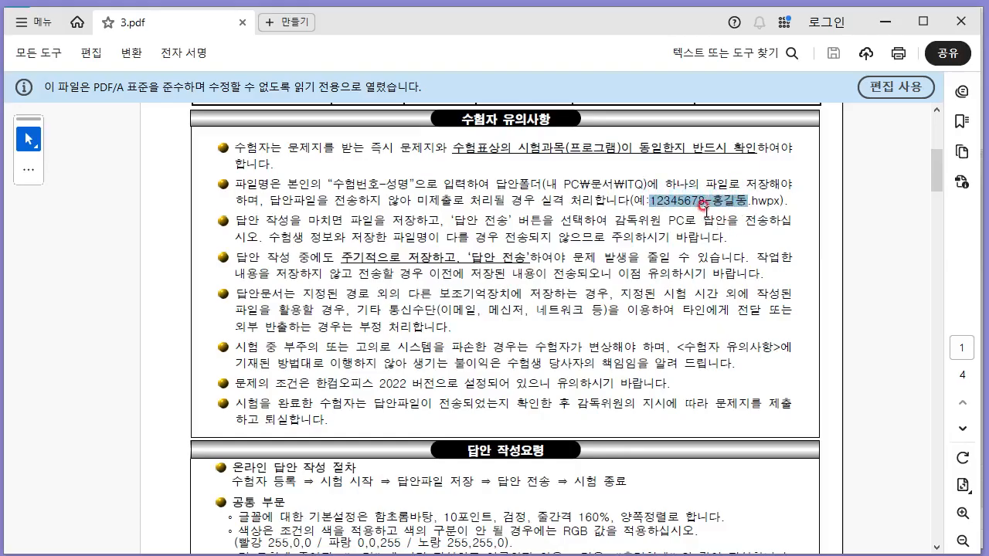
- Save a new blank document in the ITQ folder, naming it with the candidate number and name from the instructions
click(705, 207)
click(110, 553)
click(312, 395)
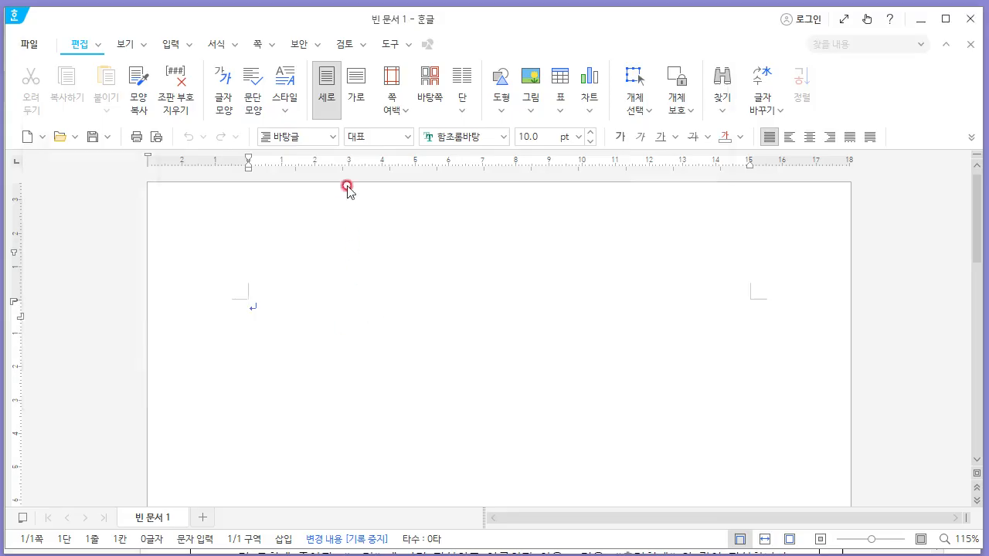
key(alt+s)
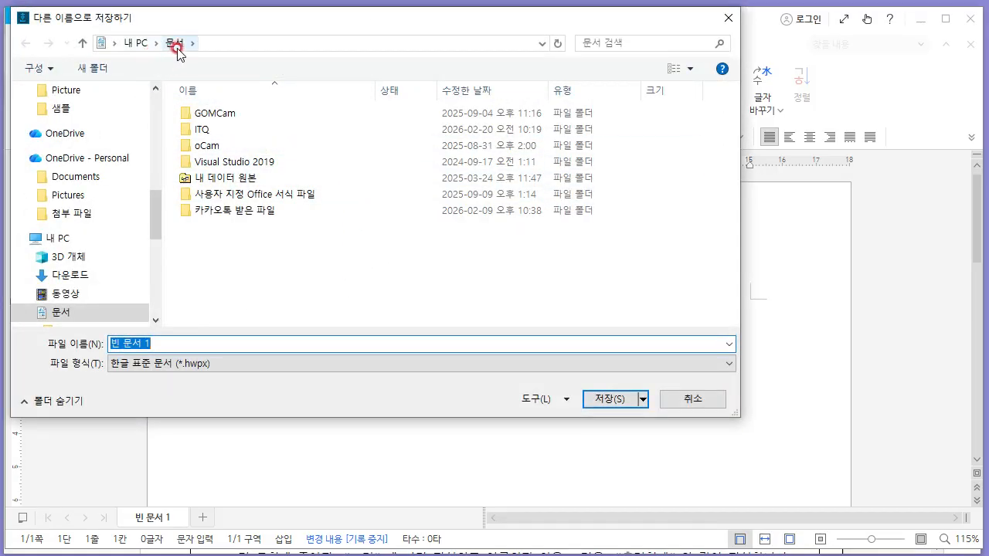
double_click(202, 130)
click(230, 345)
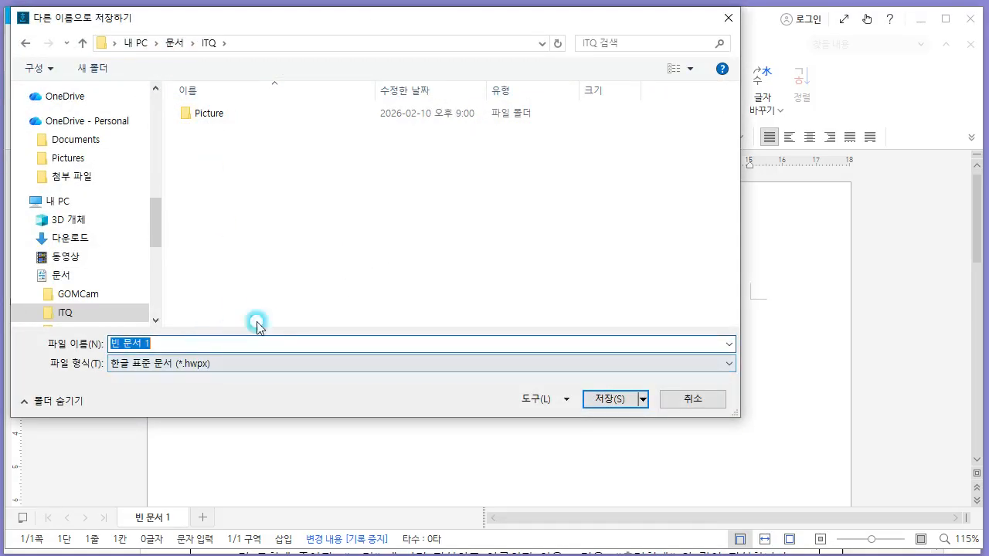
text(12345678-홍길동)
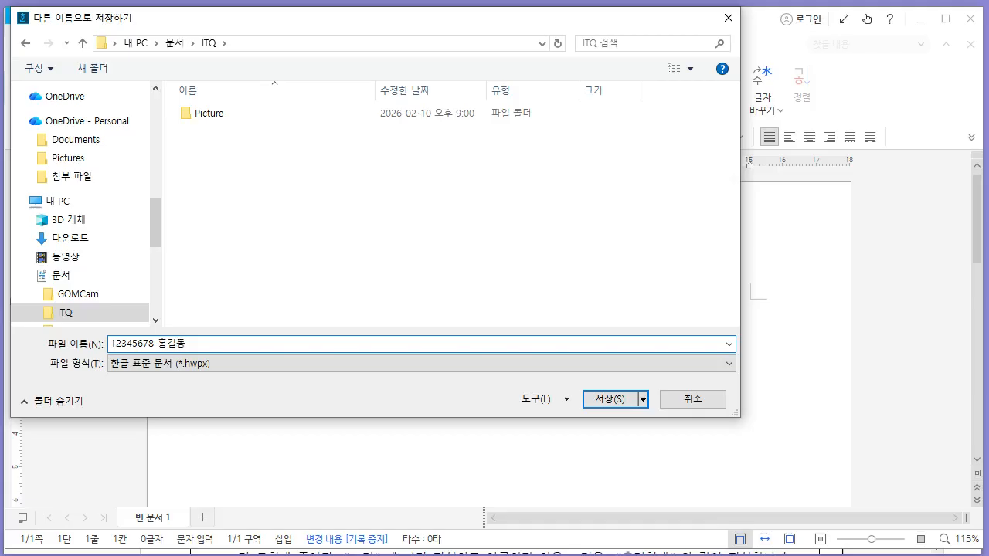
click(610, 398)
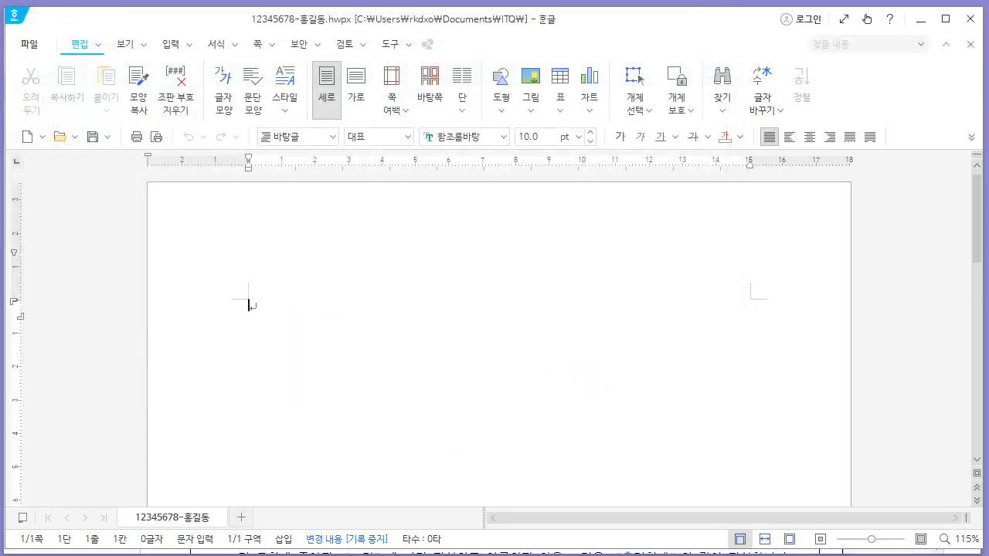
- Review the answer-writing requirements for margins and page division in the exam PDF
key(alt+Tab)
scroll(528, 315, down, 7)
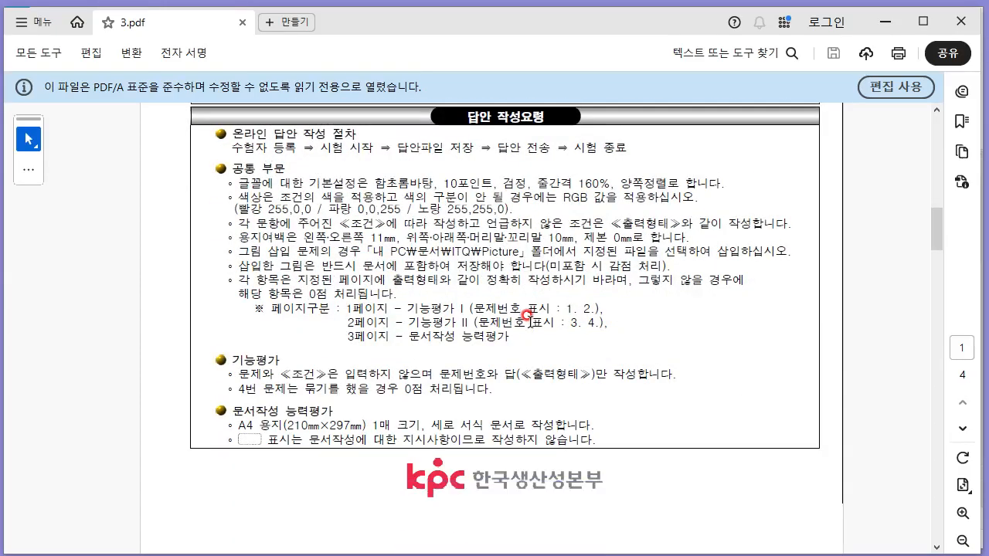
drag(249, 237, 577, 239)
drag(475, 308, 579, 321)
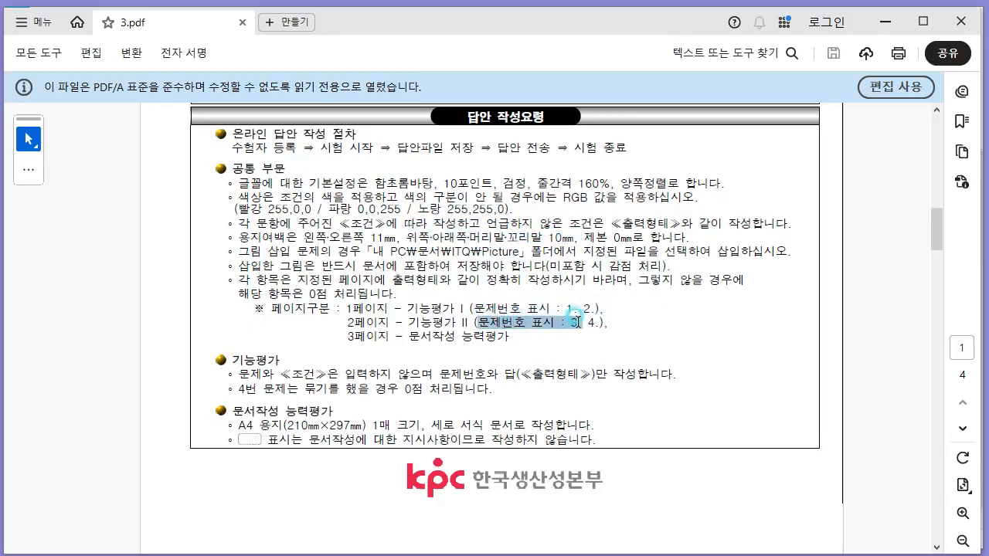
click(510, 311)
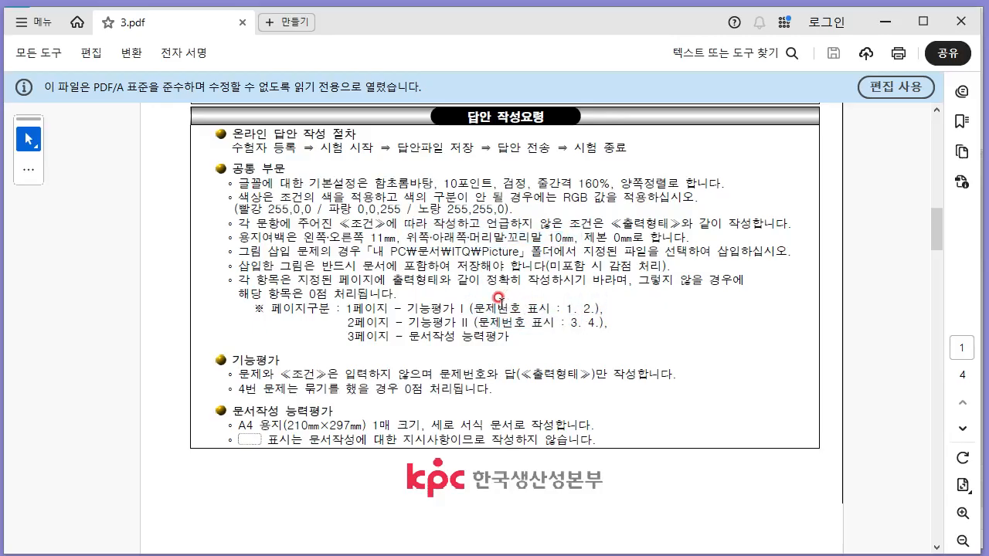
scroll(499, 301, down, 3)
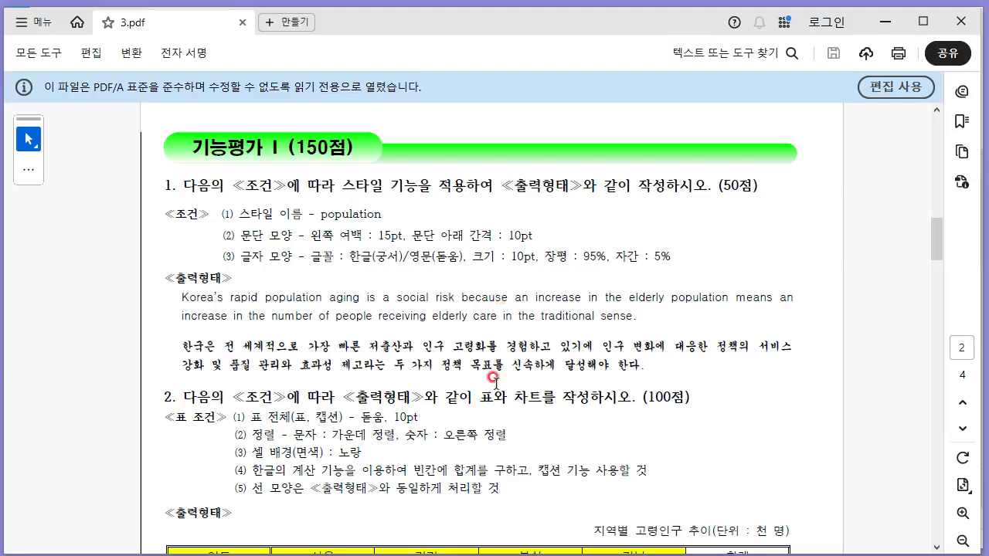
- Set the page margins to top 10, header 10, left 11, right 11, footer 10 and bottom 10 mm
key(alt+Tab)
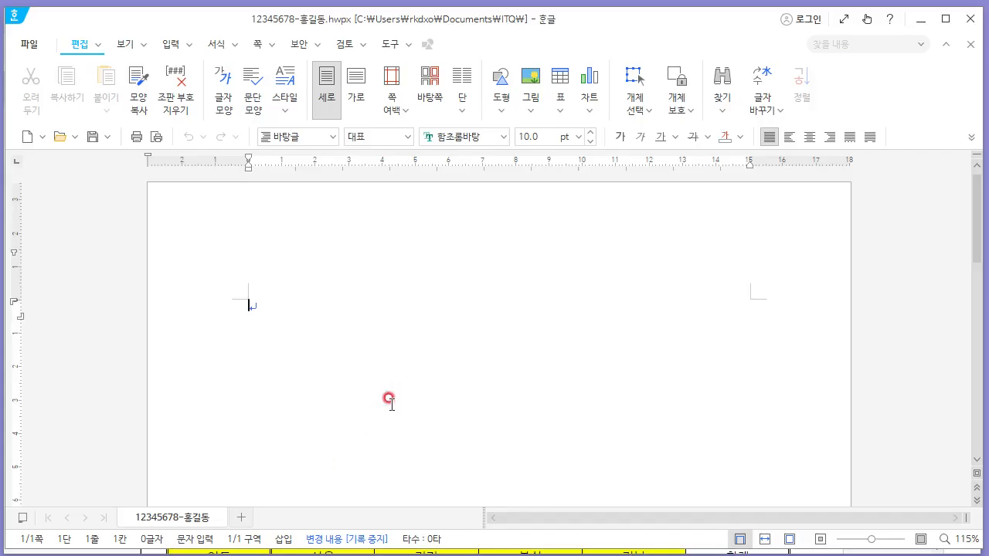
key(F7)
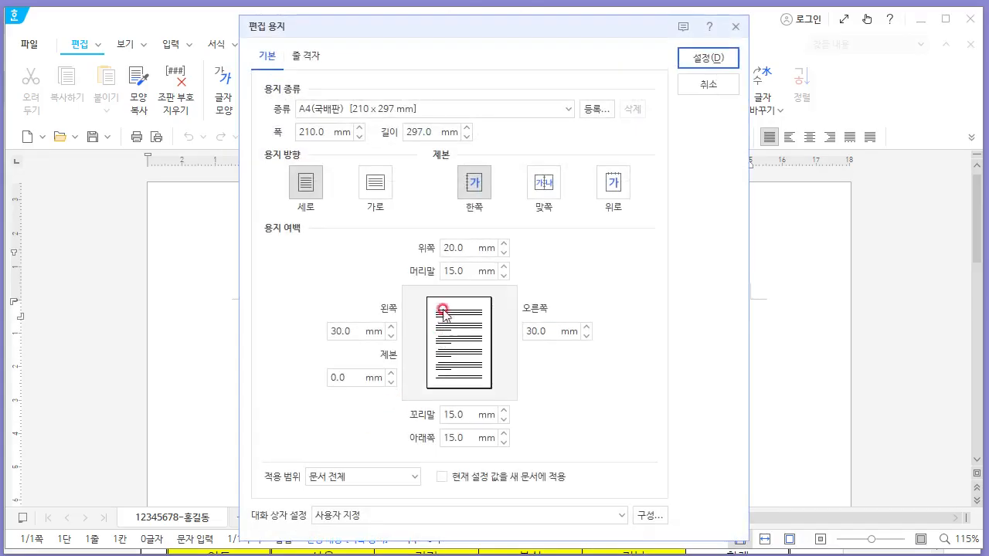
click(407, 249)
click(629, 307)
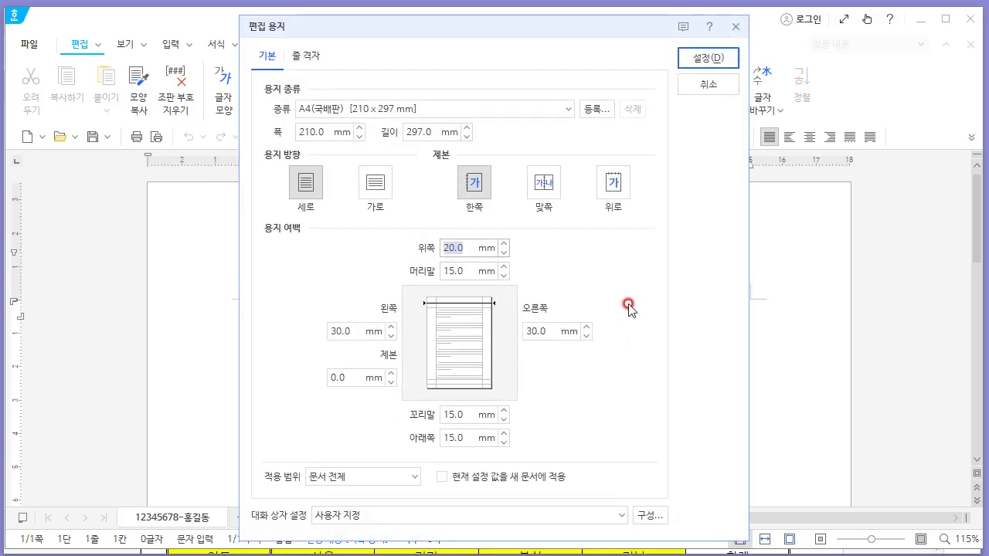
text(10)
key(Tab)
text(10)
key(Tab)
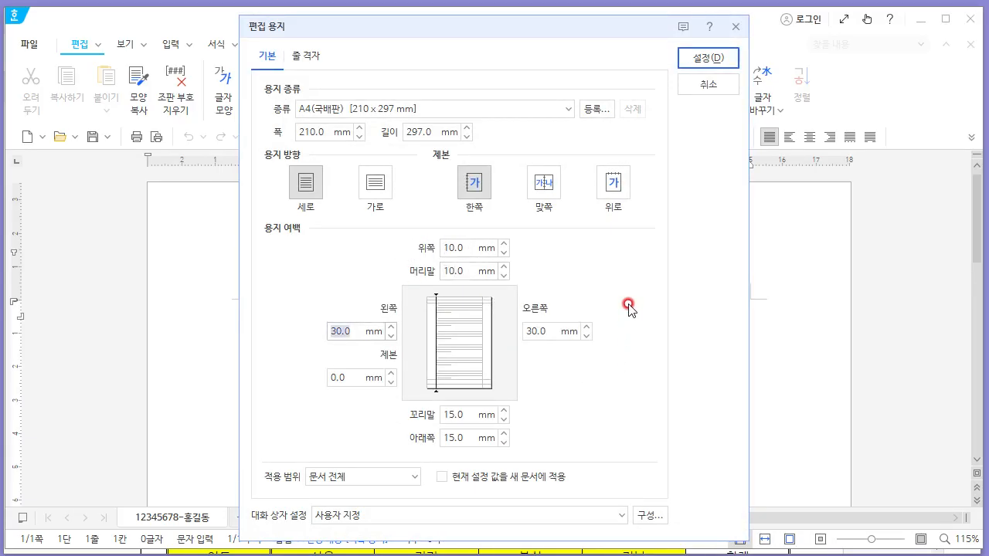
text(11)
key(Tab)
text(11)
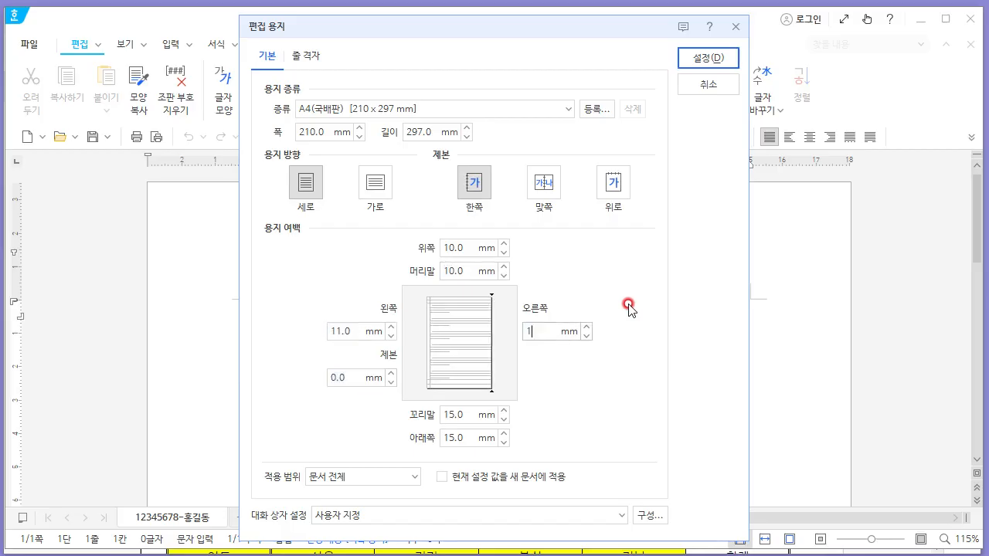
key(Tab)
text(10)
key(Tab)
text(10)
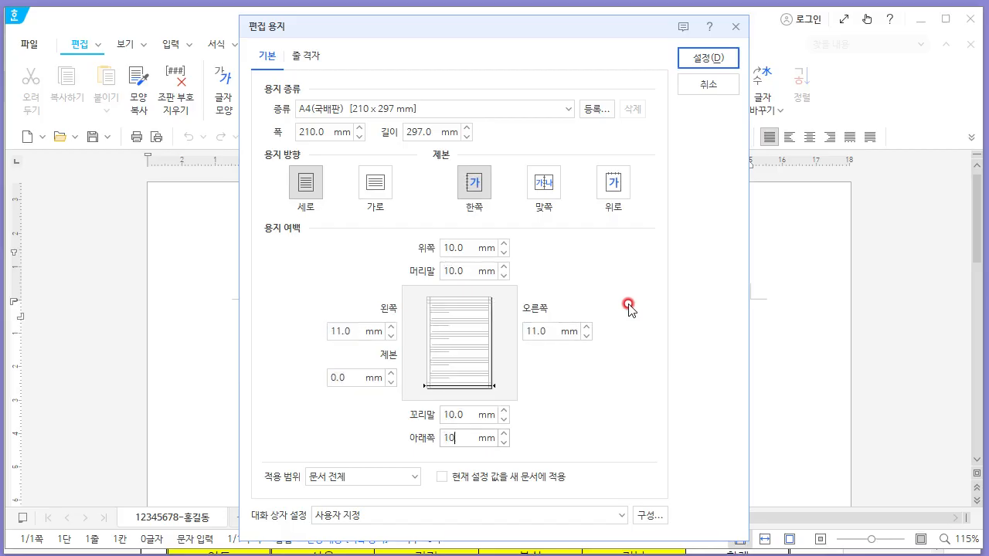
click(705, 59)
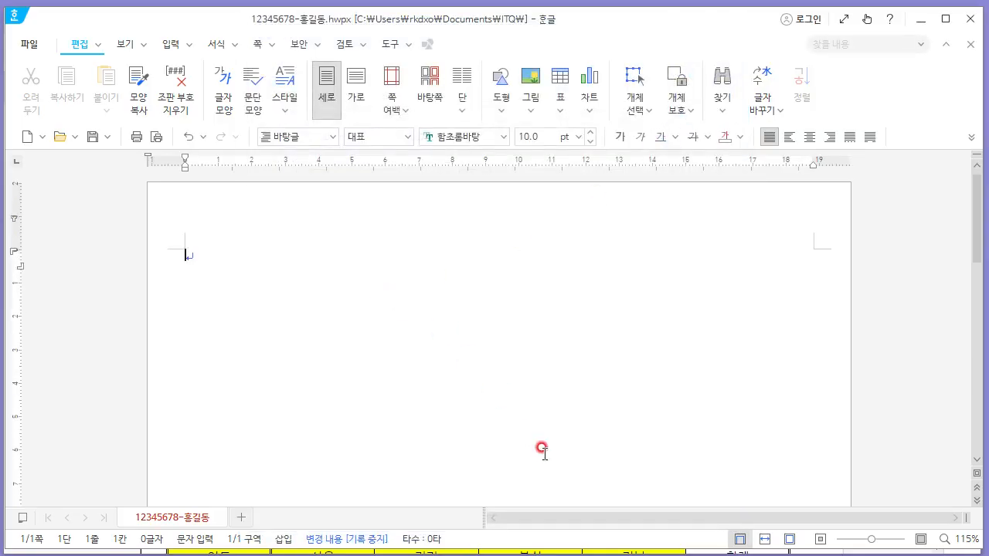
- Lay out question numbers 1 and 2 on page one and 3 and 4 on page two, separated by page breaks
key(Return)
key(Return)
key(ctrl+Return)
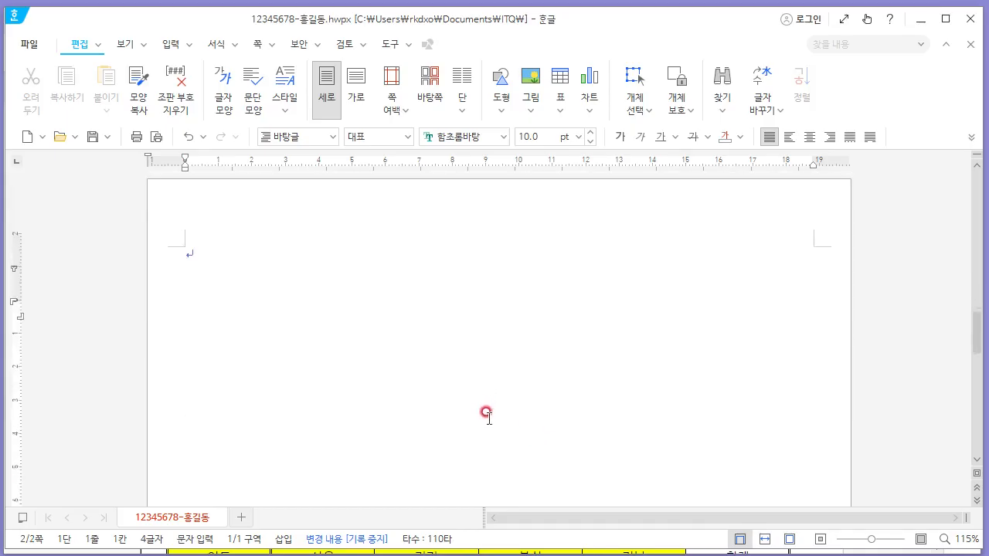
key(Return)
key(Return)
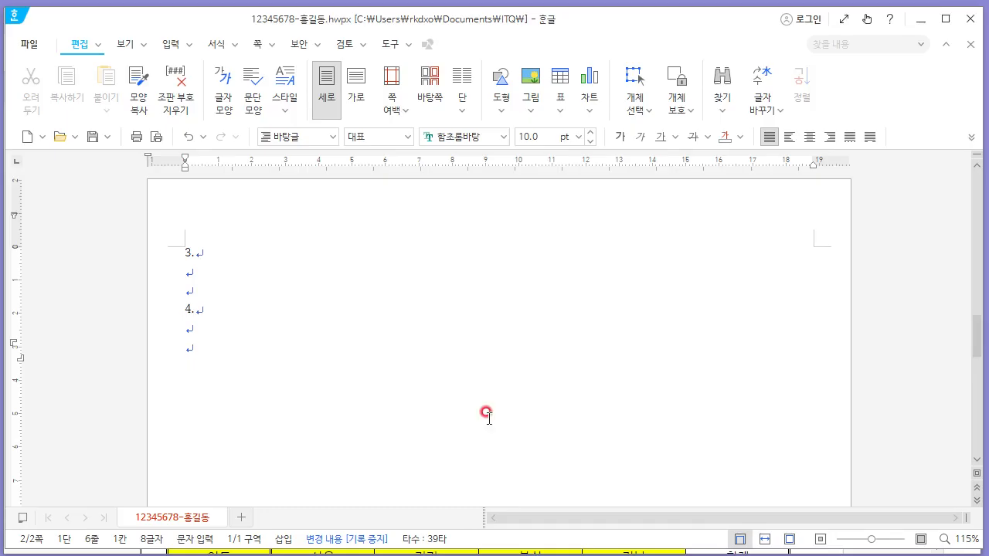
key(ctrl+Return)
scroll(493, 418, down, 3)
scroll(491, 424, up, 15)
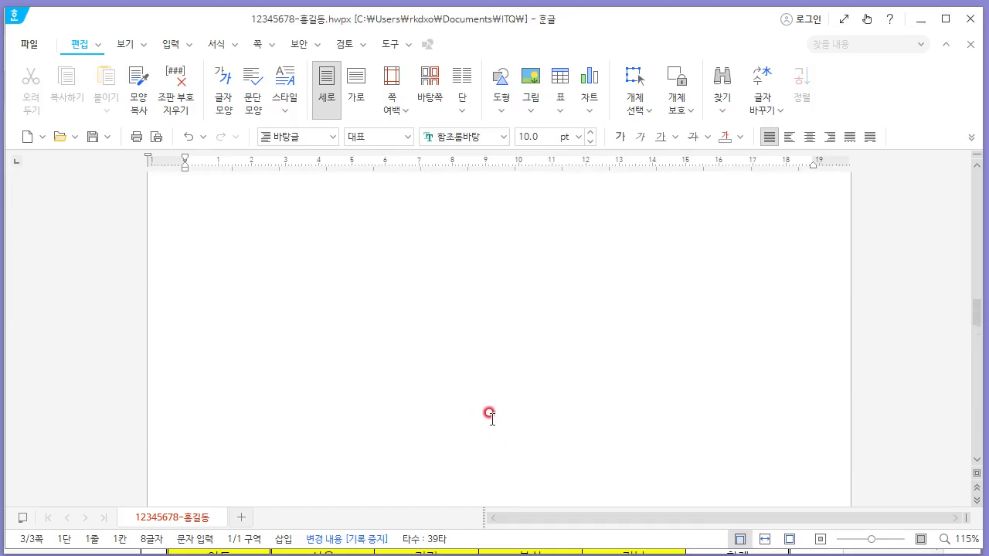
scroll(486, 416, up, 5)
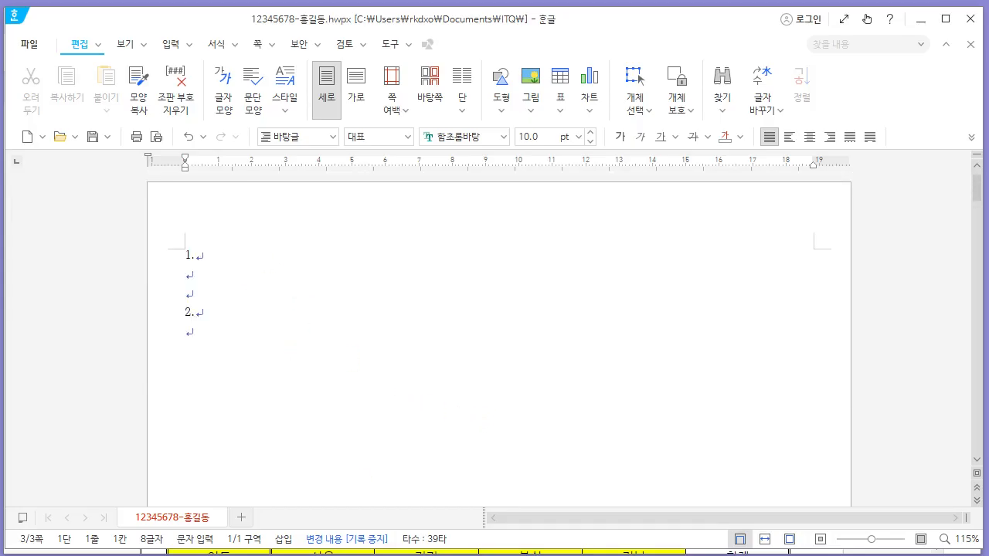
- Enter the English and Korean paragraphs from the PDF under question 1
key(alt+Tab)
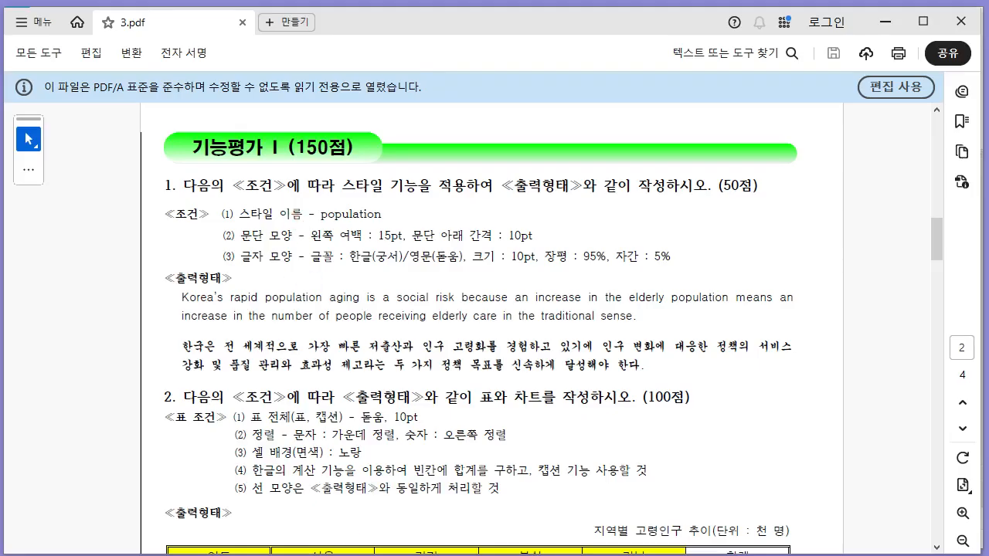
key(alt+Tab)
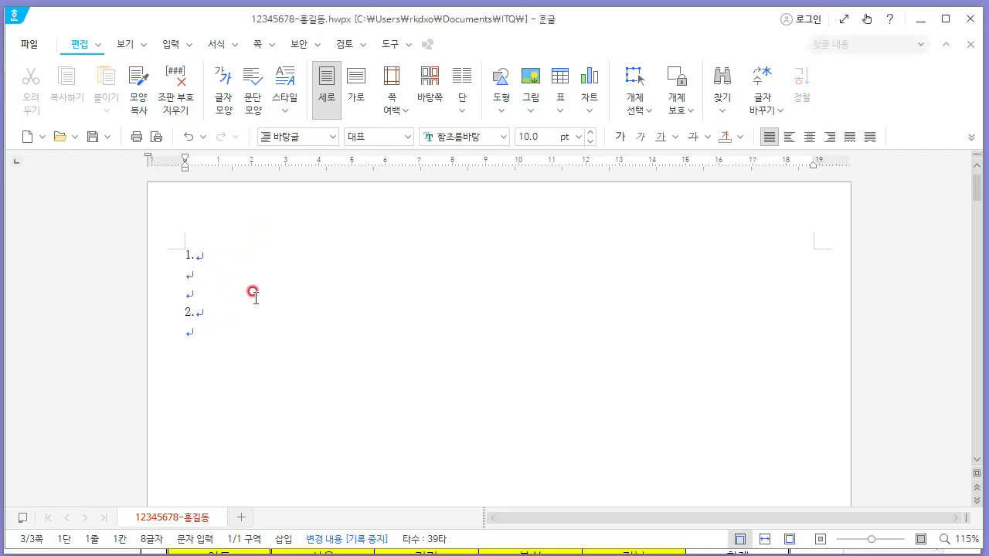
key(alt+Tab)
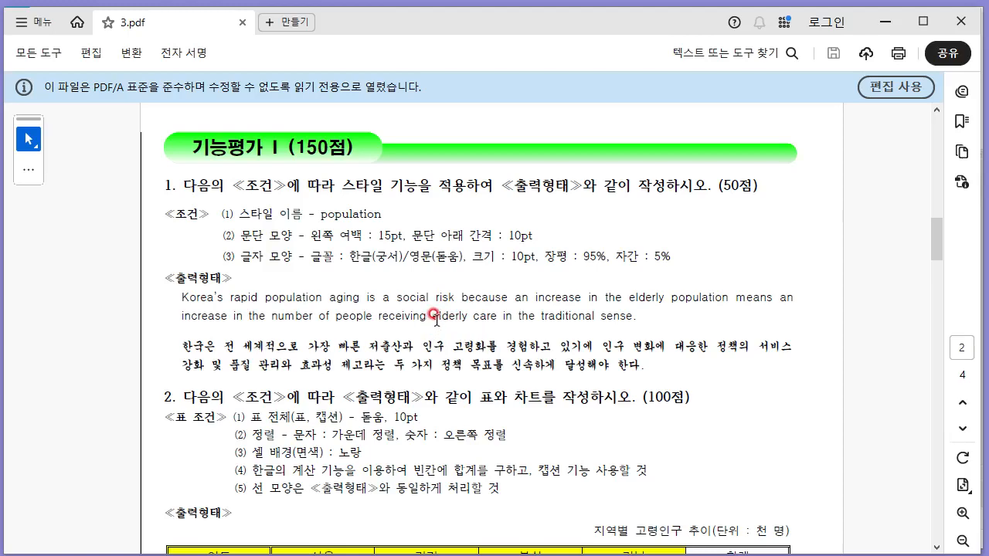
key(alt+Tab)
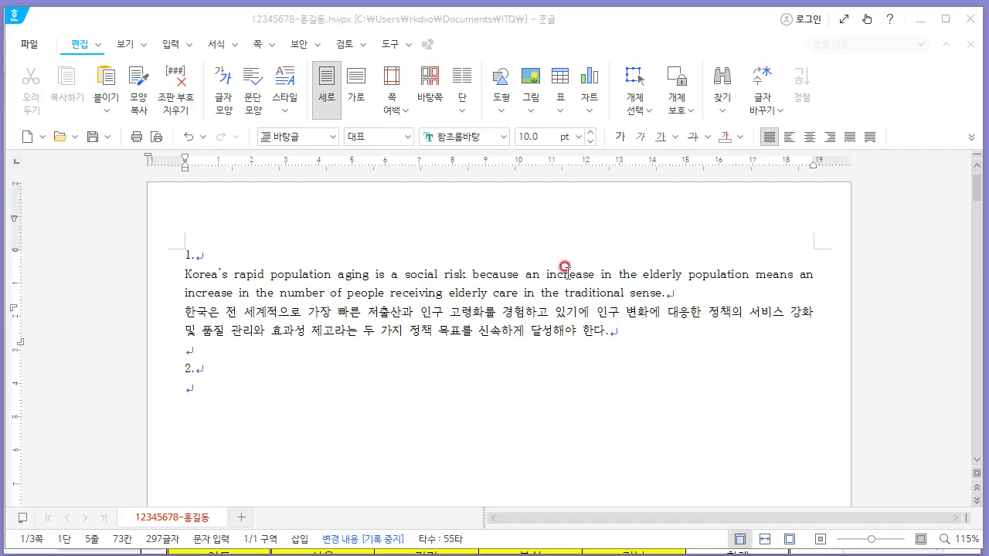
- Select both paragraphs and add a new paragraph style named population
shift+click(325, 294)
shift+click(172, 276)
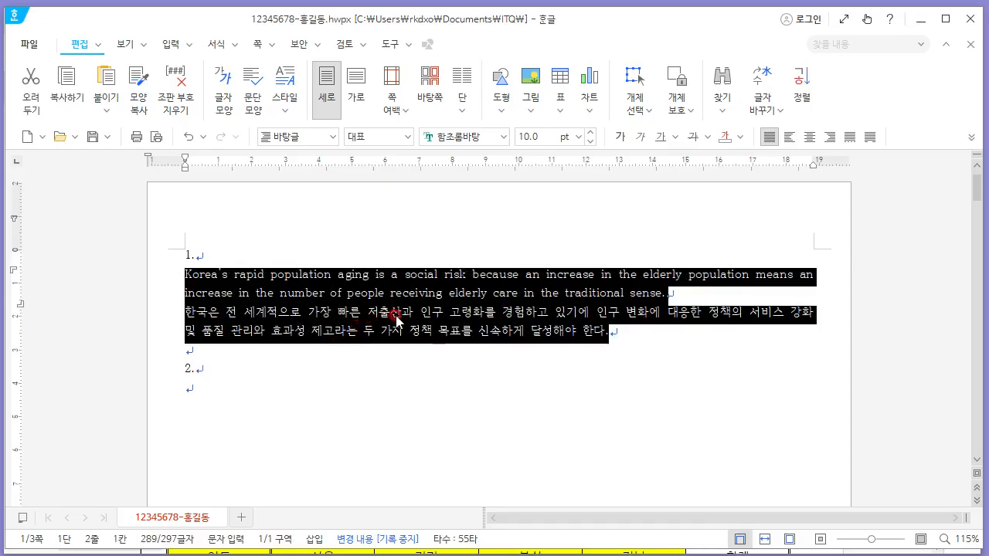
key(F6)
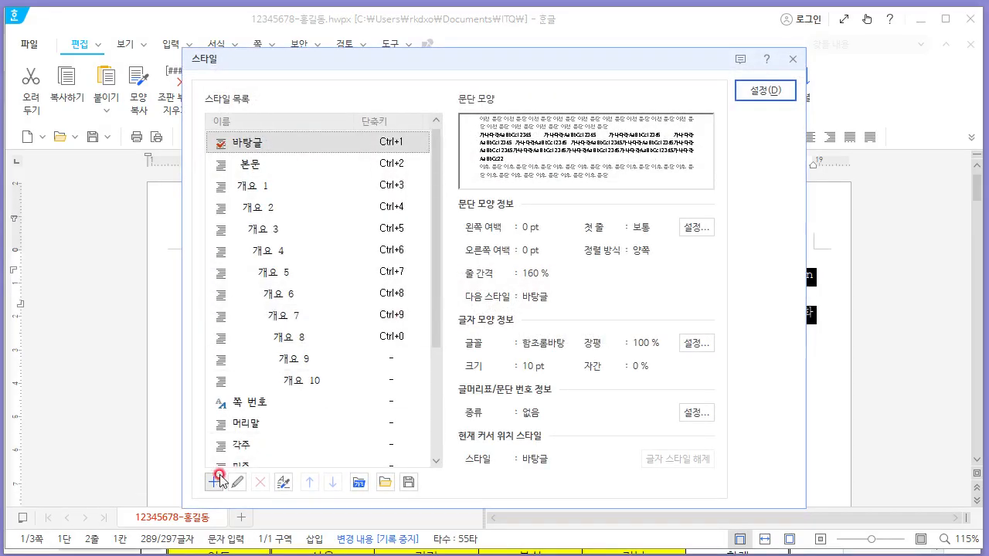
click(220, 482)
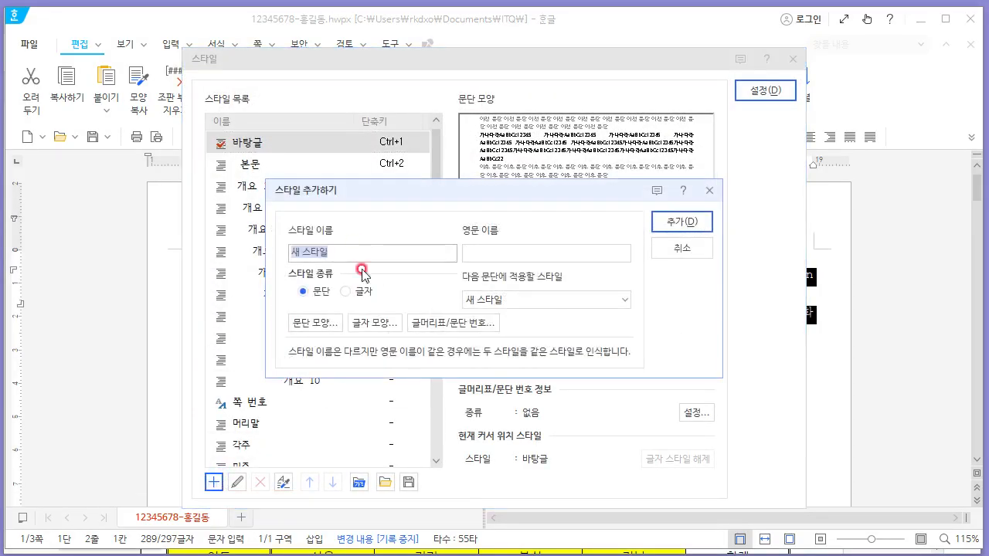
key(alt+Tab)
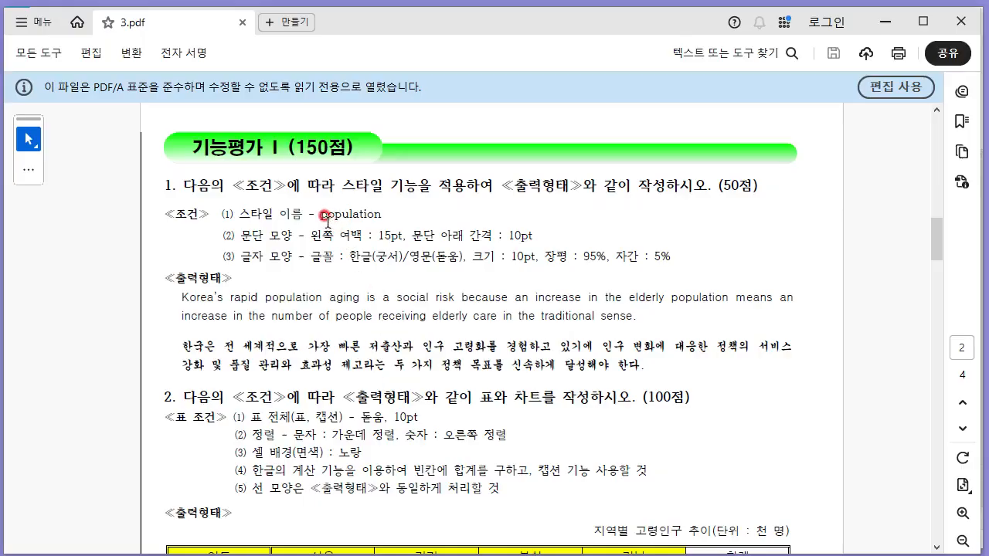
key(alt+Tab)
text(ㅔㅎ)
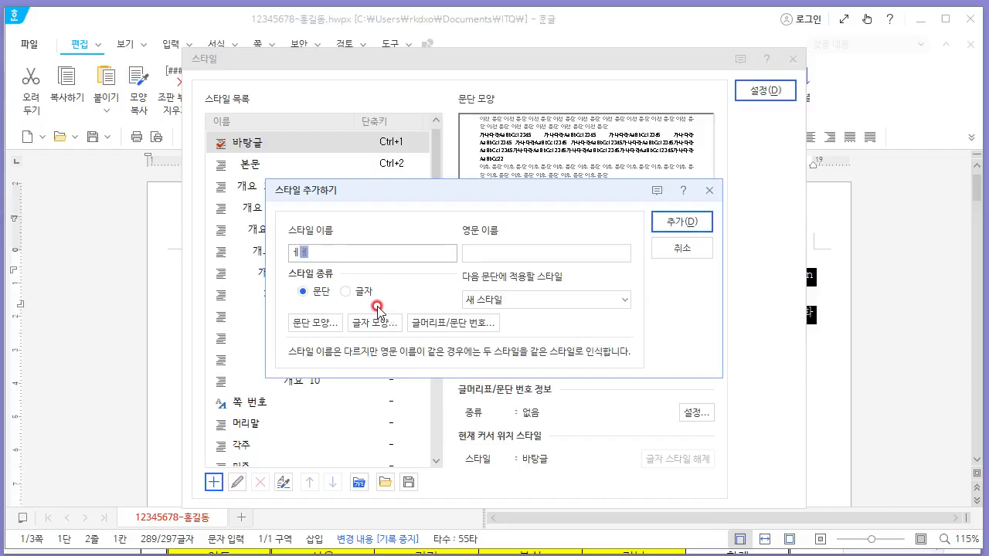
key(alt+Tab)
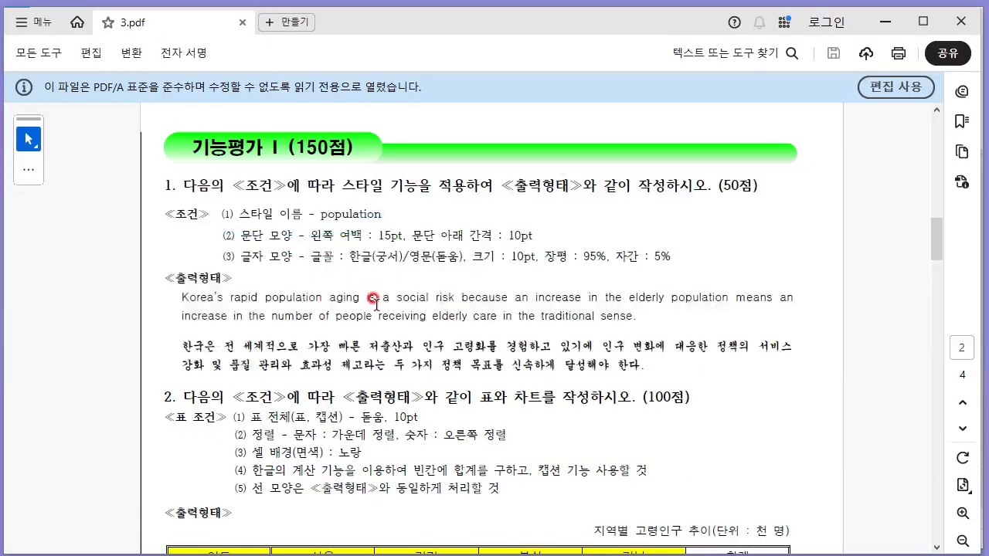
key(alt+Tab)
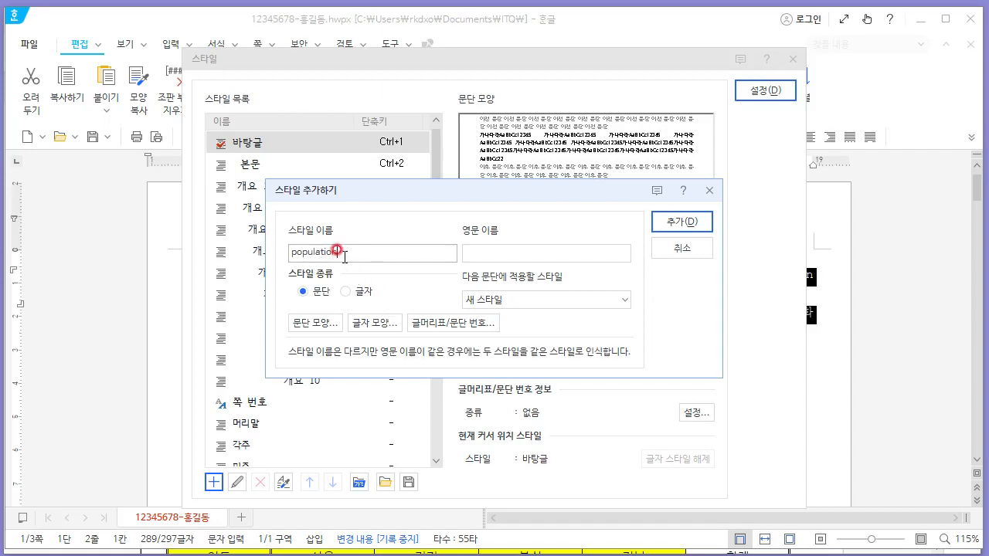
- Set the new style's paragraph shape to a left margin of 15 pt and spacing below of 10 pt, checking the PDF conditions
click(311, 328)
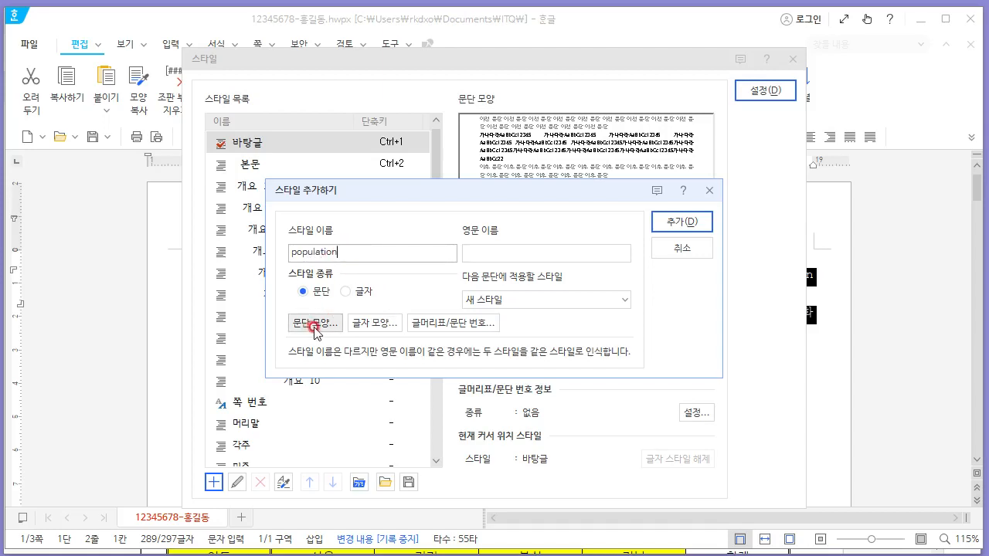
key(alt+Tab)
click(360, 261)
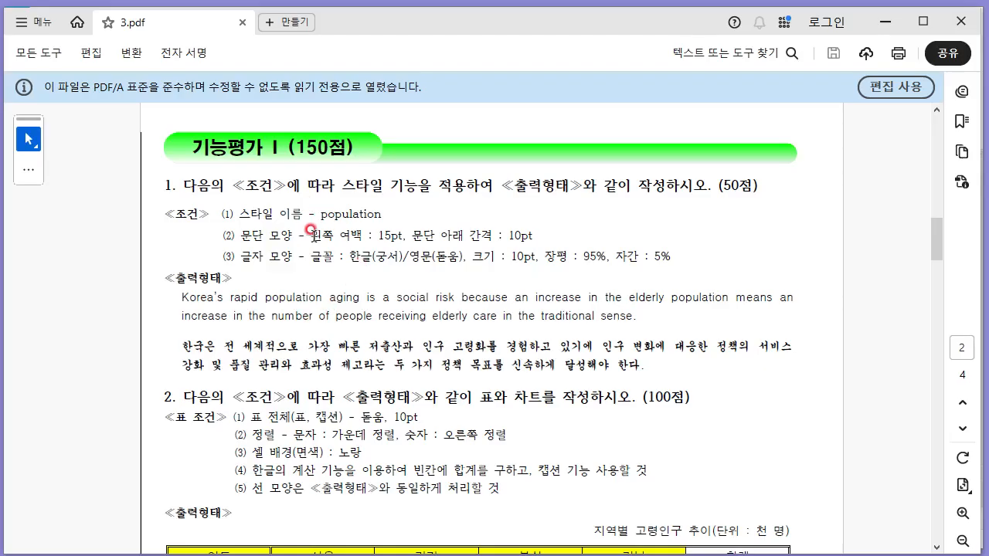
drag(310, 229, 530, 242)
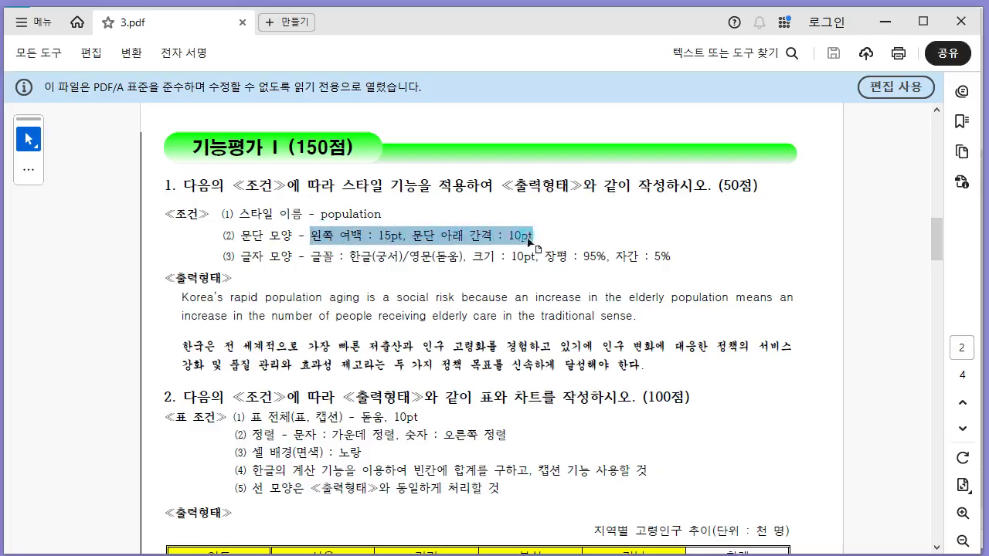
click(453, 237)
key(alt+Tab)
click(364, 184)
click(352, 183)
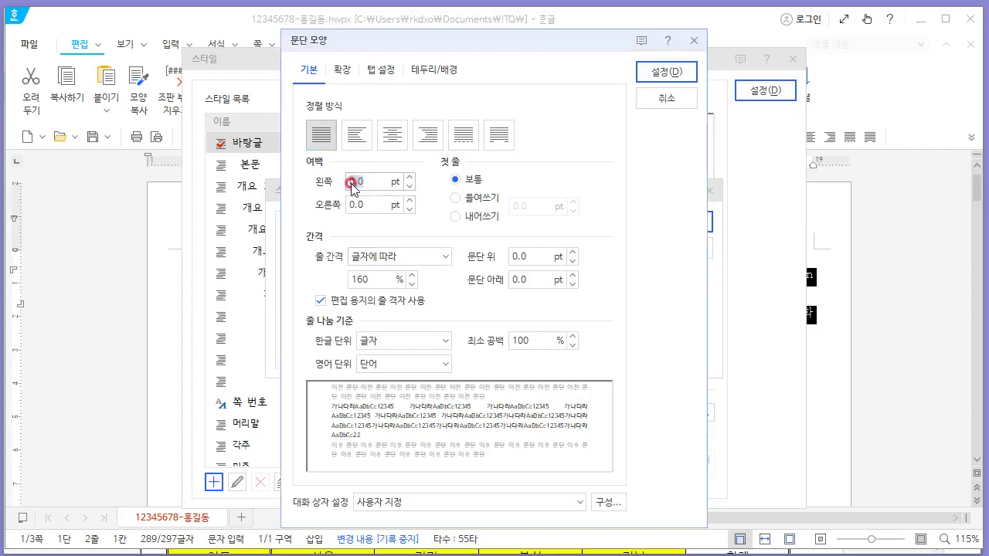
text(15)
click(462, 280)
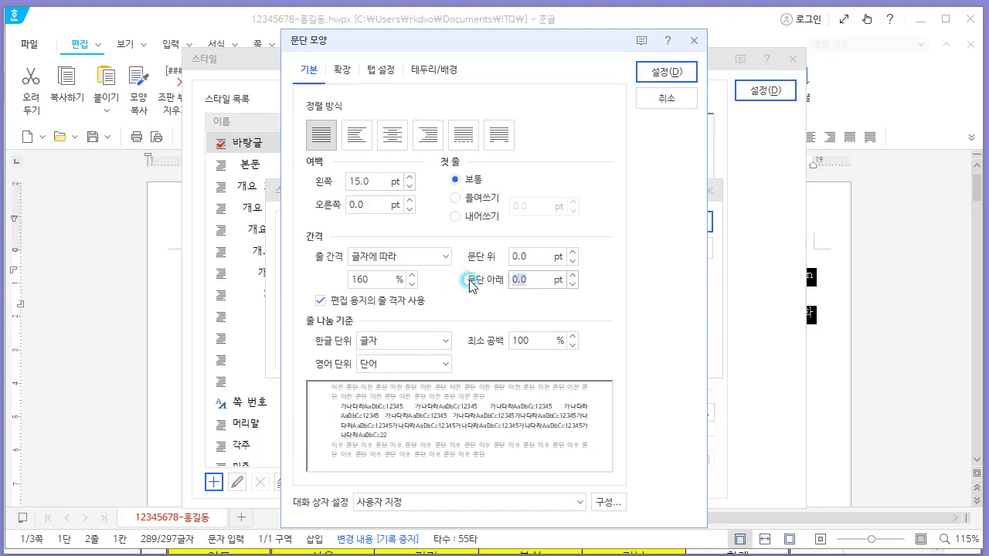
text(10)
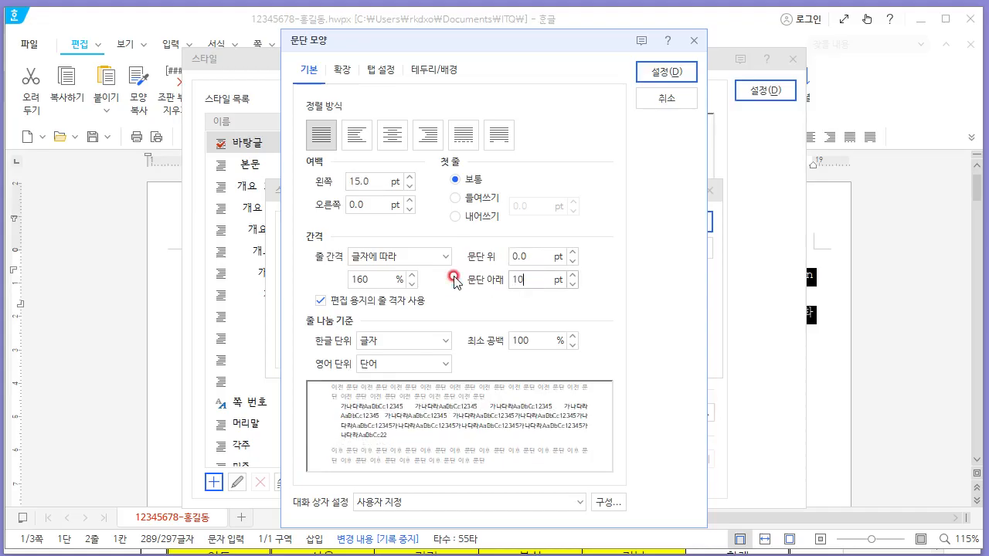
click(659, 75)
- Open the style's character shape and set width ratio to 95% and character spacing to 5%
click(387, 322)
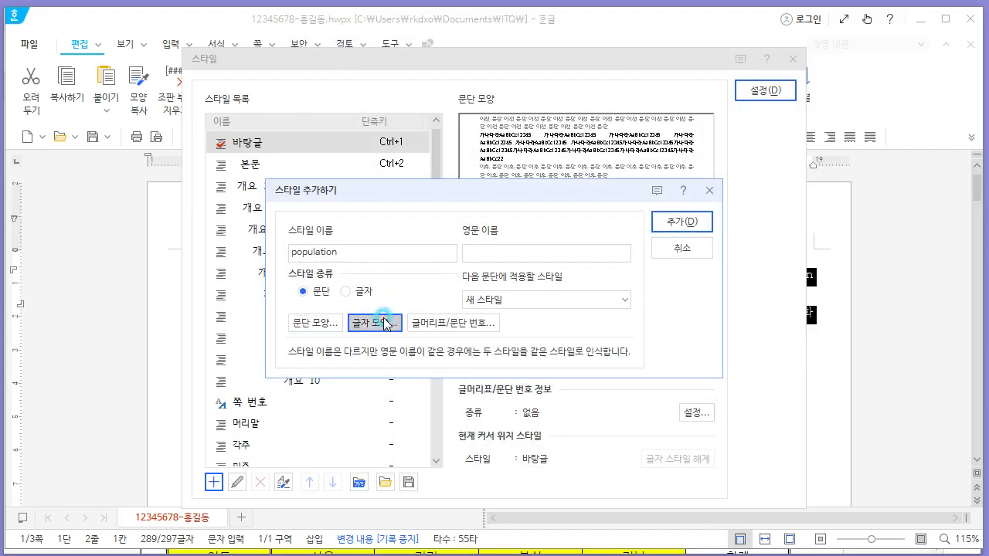
click(305, 136)
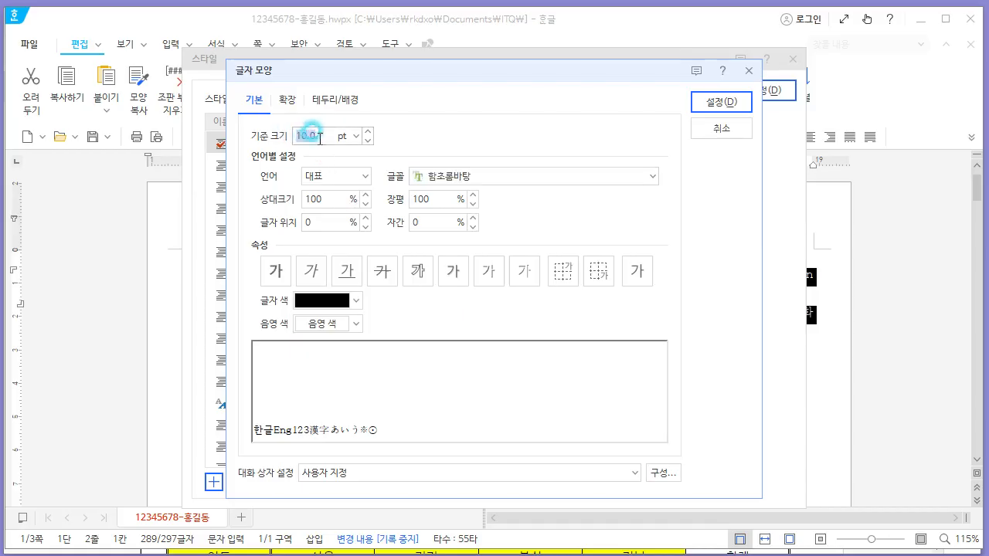
key(alt+Tab)
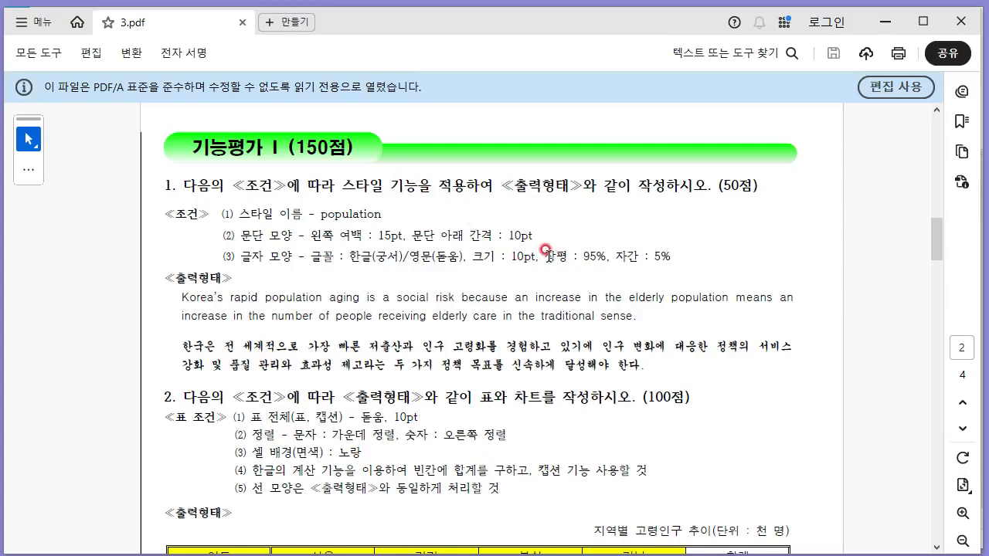
drag(546, 253, 655, 257)
key(alt+Tab)
drag(435, 198, 362, 202)
text(95)
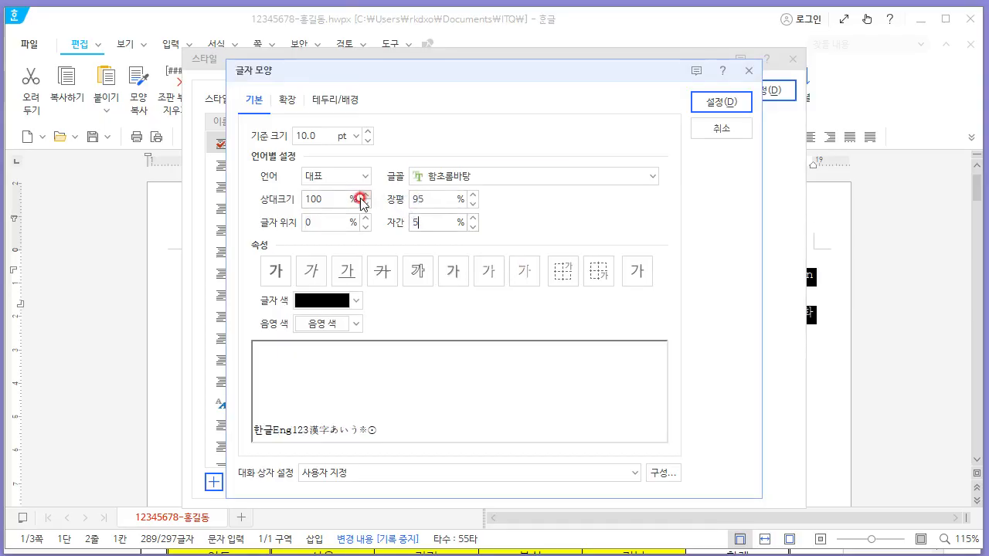
- Set the Korean font of the style's character shape to 궁서
key(alt+Tab)
drag(349, 255, 463, 259)
click(440, 263)
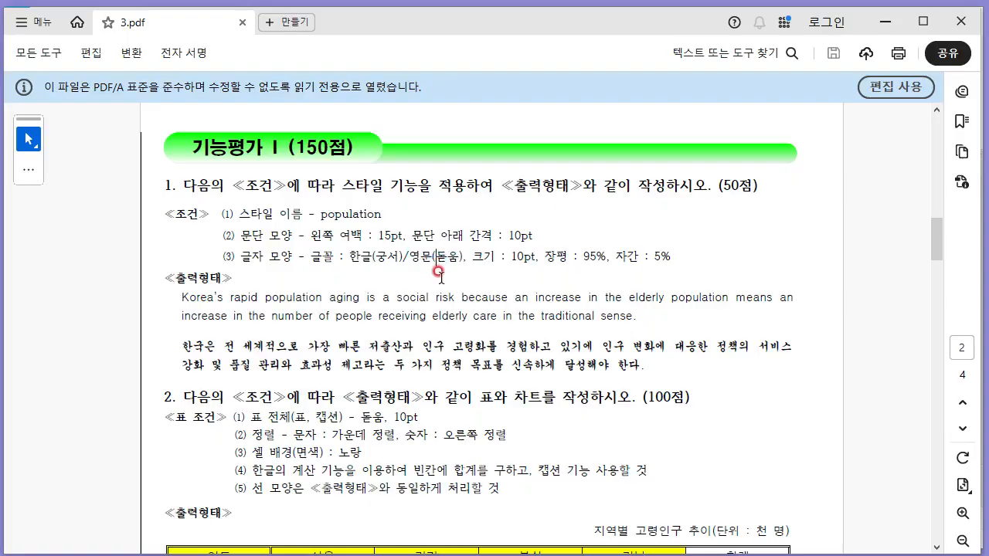
key(alt+Tab)
click(358, 176)
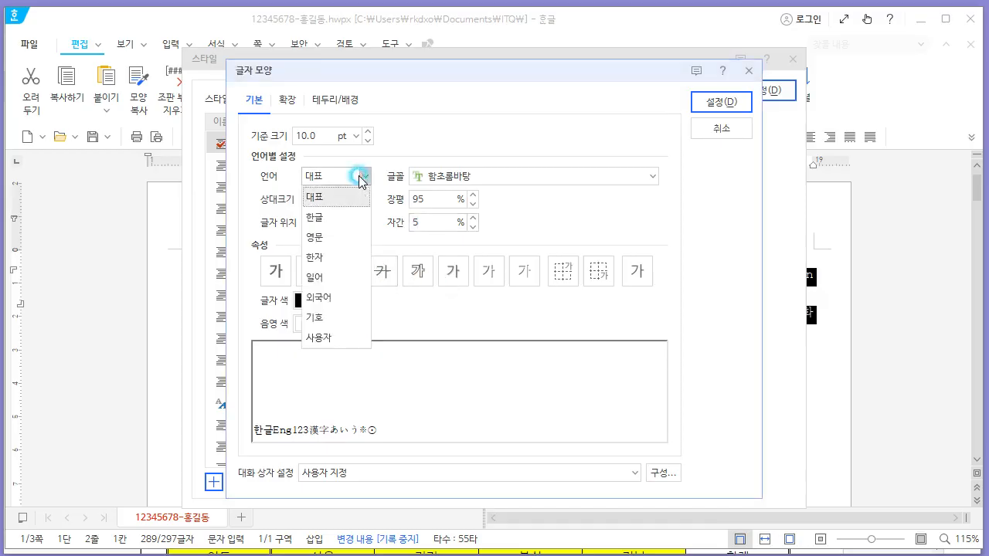
click(347, 217)
key(Tab)
text(궁서)
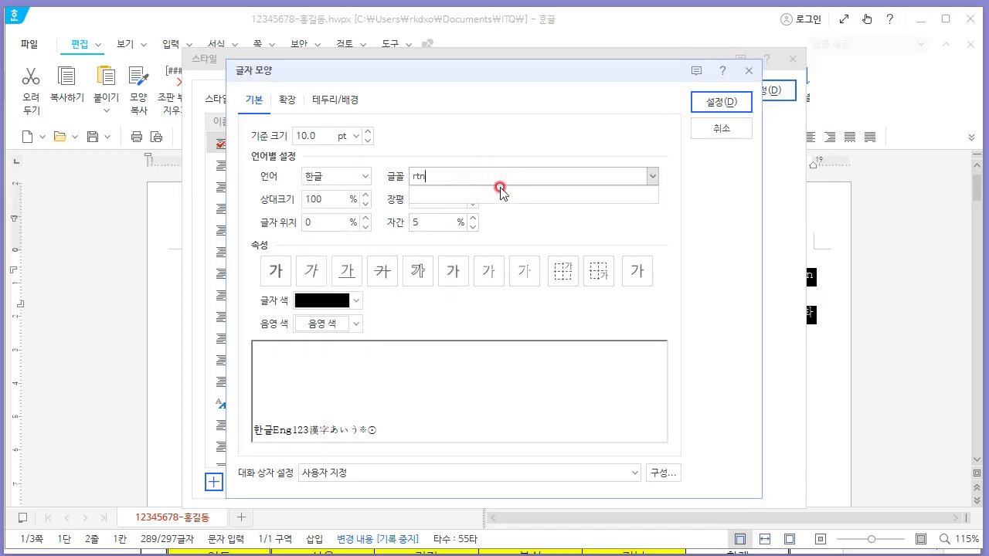
key(Return)
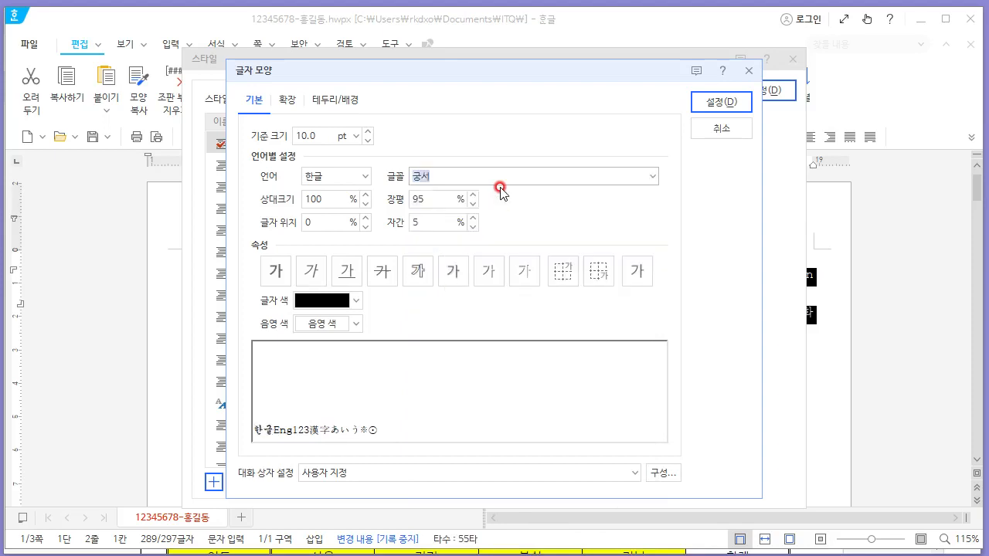
- Set the English font to 돋움 and confirm the character shape settings
click(349, 181)
click(347, 234)
drag(501, 175, 393, 178)
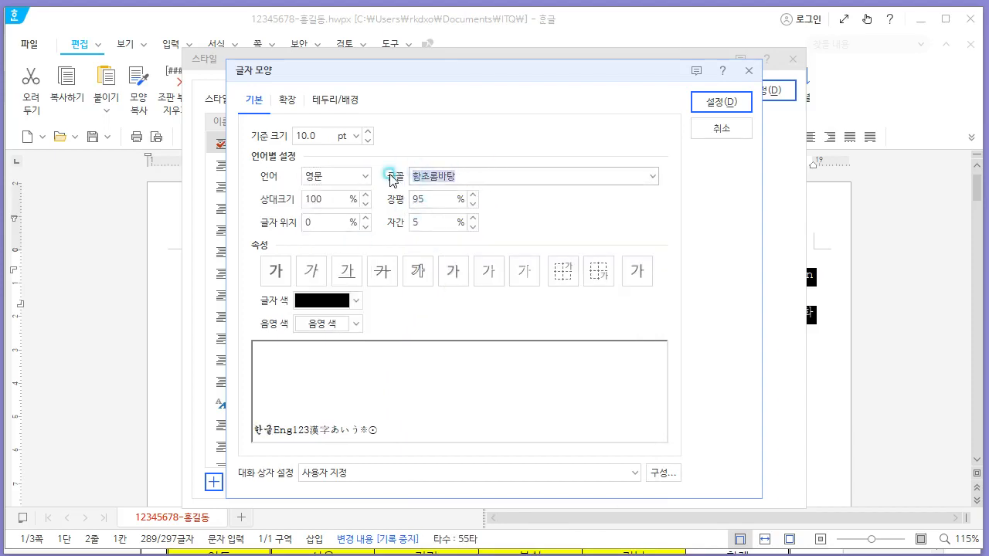
text(돋움)
key(Return)
key(alt+Tab)
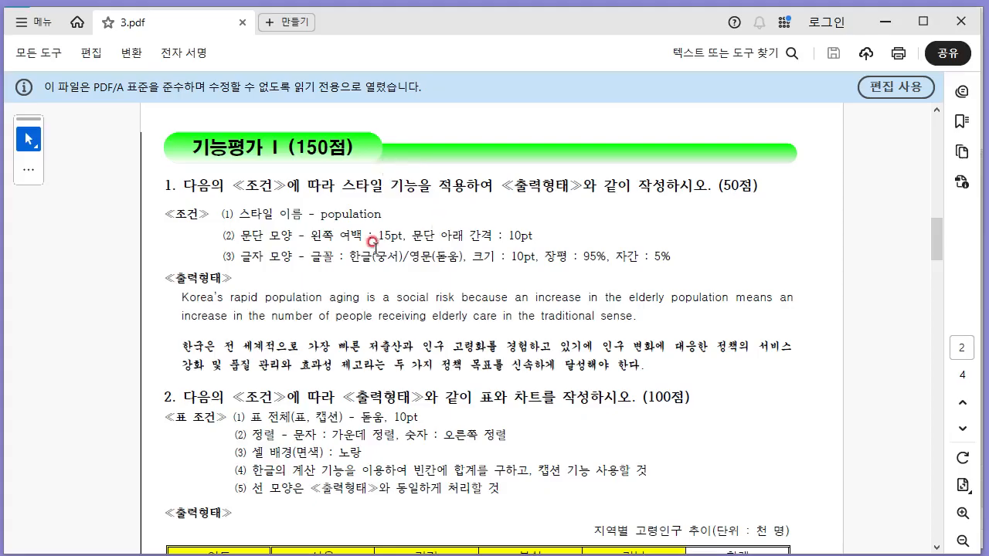
drag(371, 249, 473, 256)
key(alt+Tab)
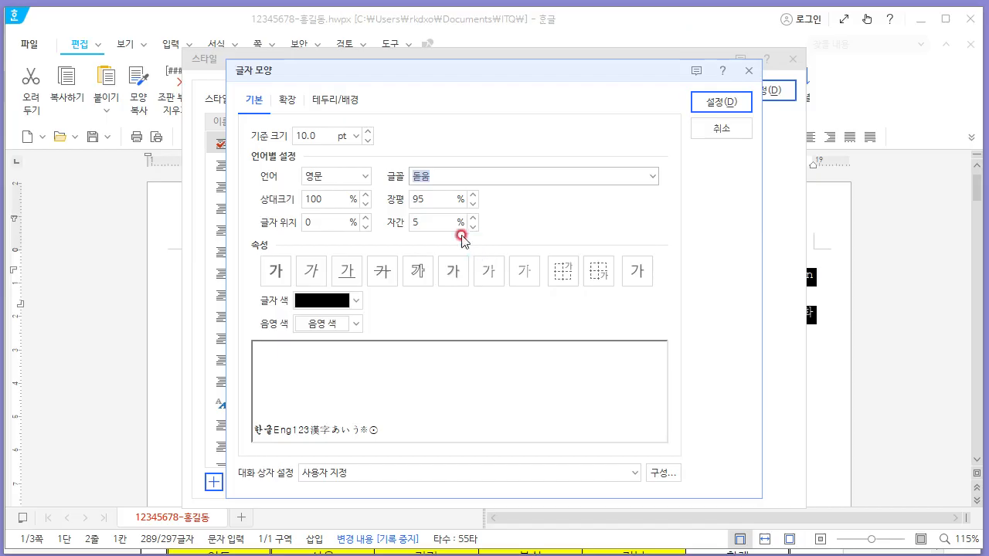
click(709, 104)
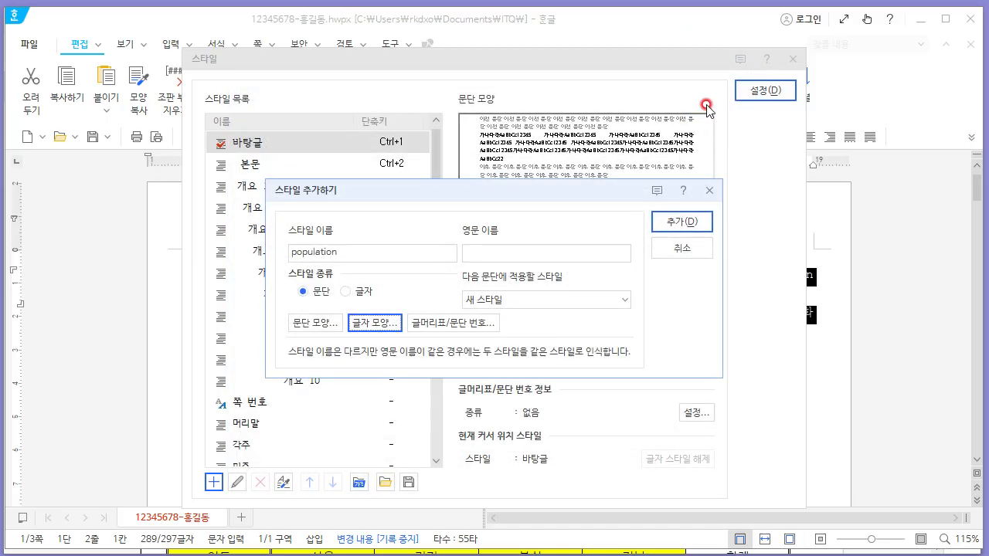
- Add the population style and apply it to the selected question 1 paragraphs
click(684, 222)
click(290, 166)
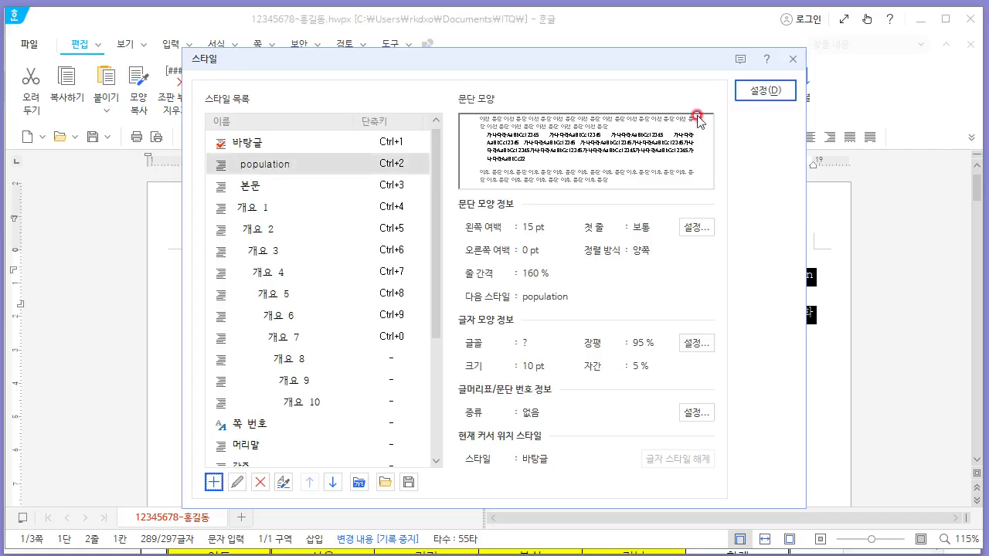
click(761, 90)
click(597, 286)
click(709, 340)
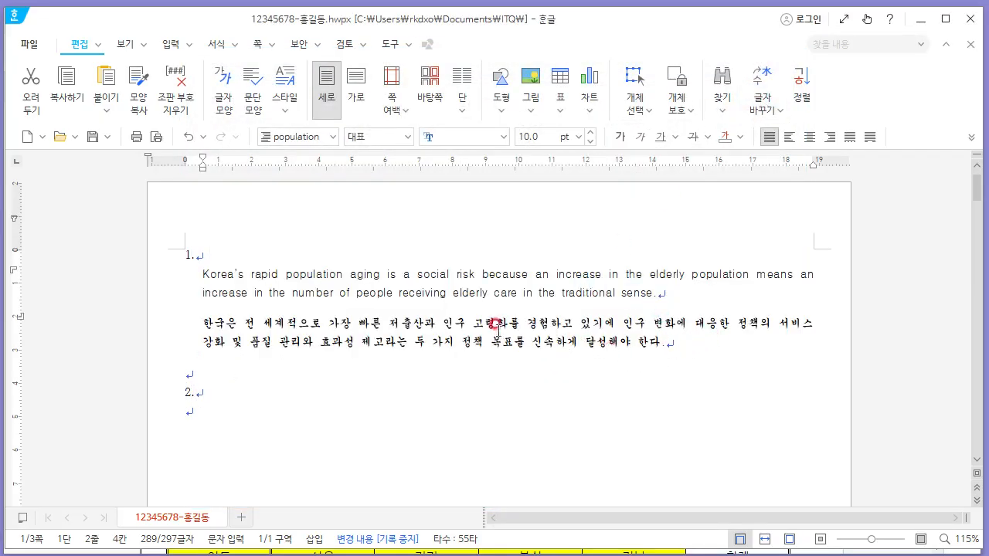
- Place the cursor under question 2 and insert a table with 5 rows and 6 columns
scroll(495, 331, down, 3)
click(224, 308)
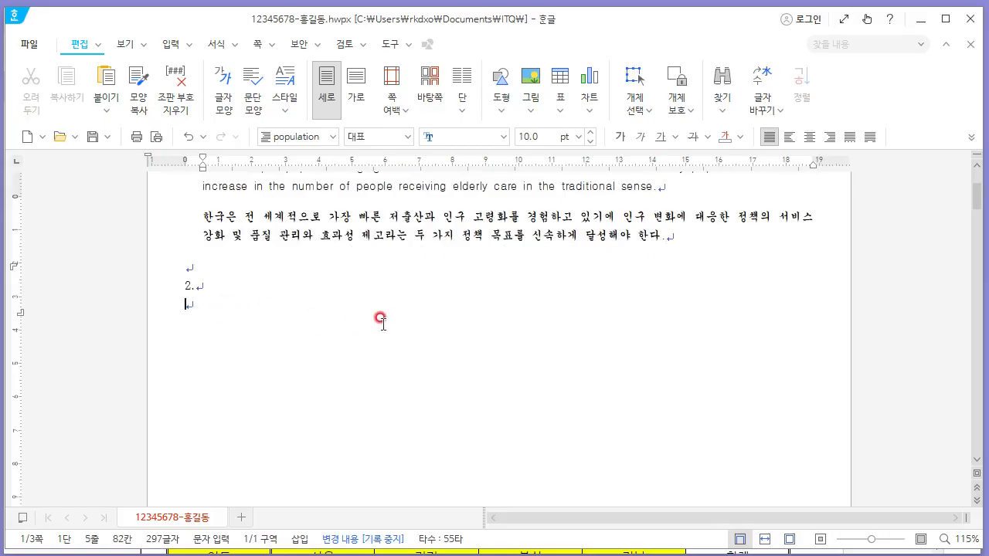
key(alt+Tab)
scroll(408, 323, down, 4)
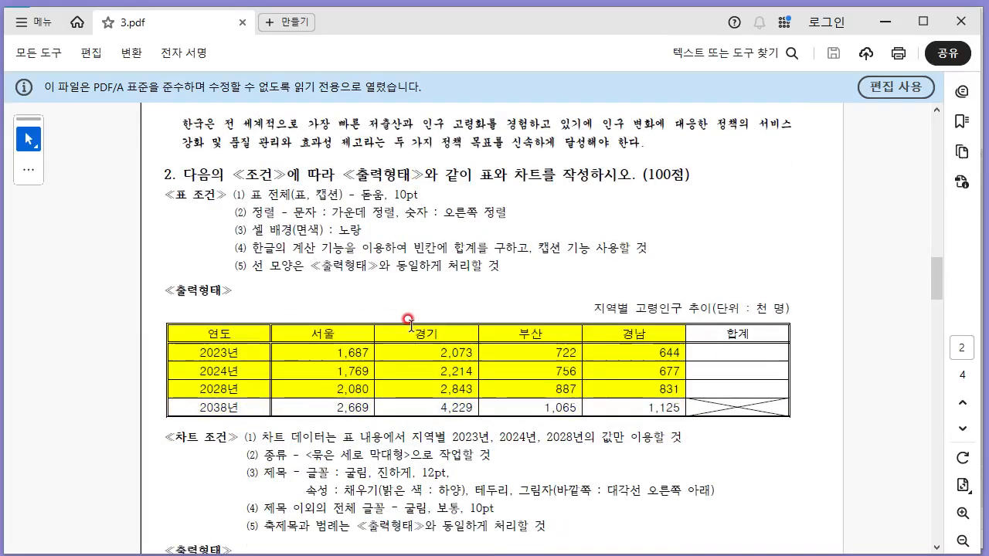
scroll(325, 333, up, 1)
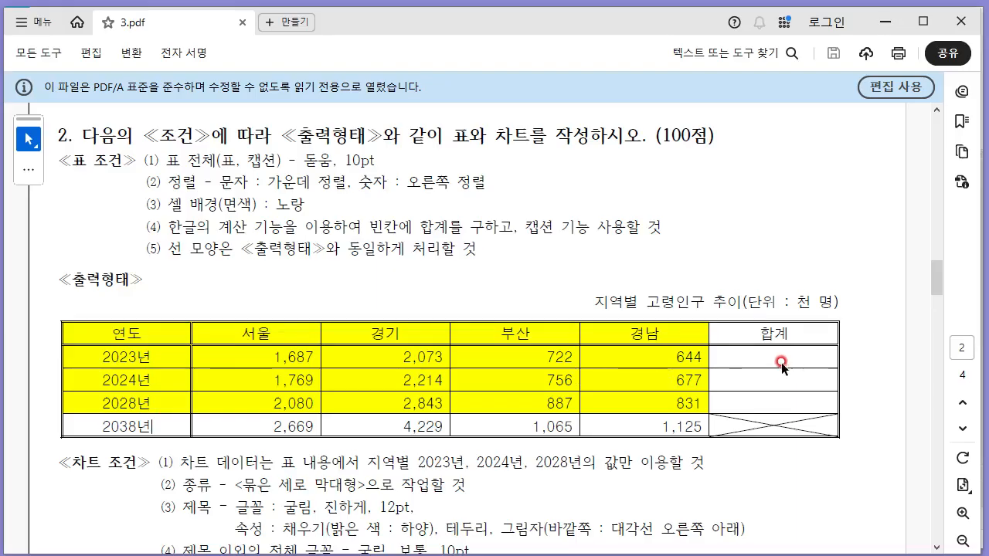
key(alt+Tab)
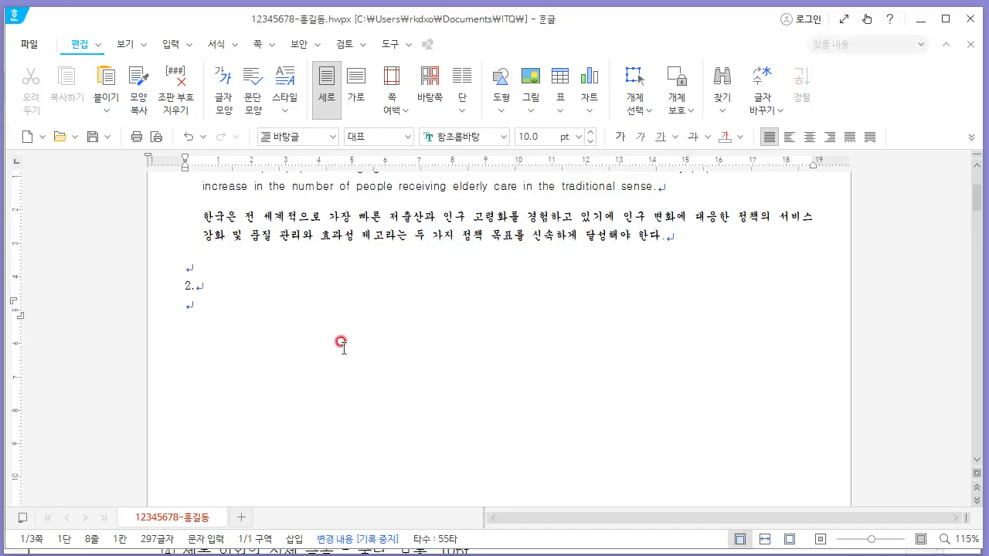
click(171, 44)
click(171, 109)
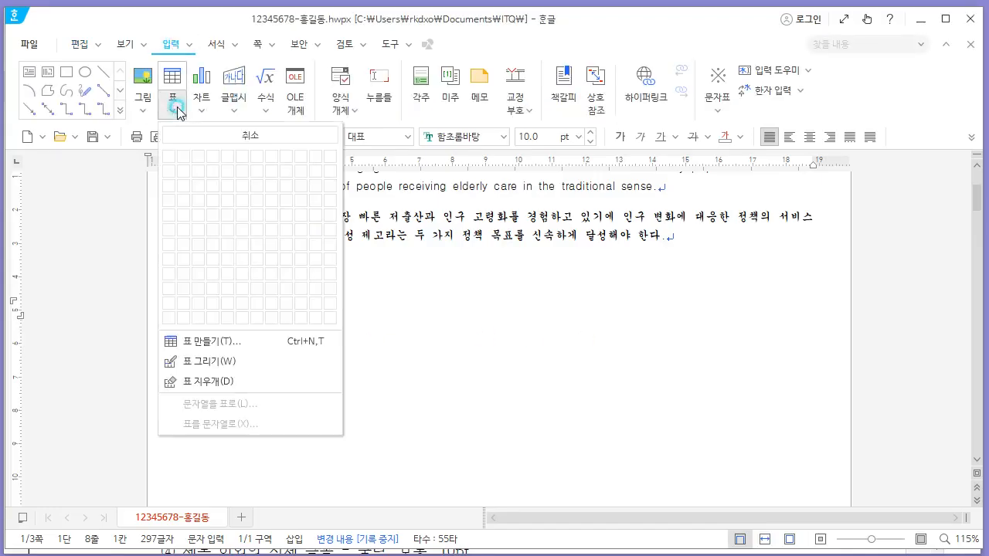
click(246, 345)
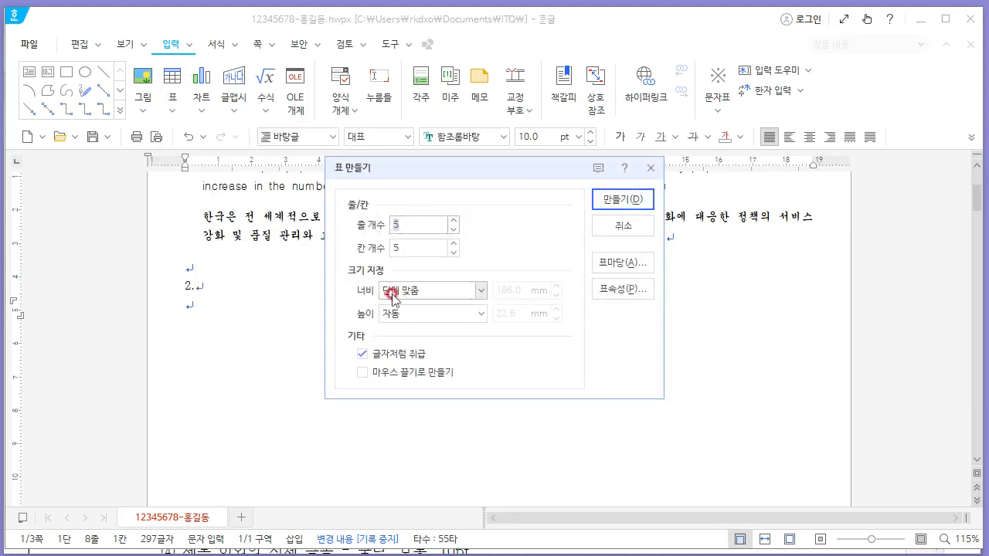
key(Tab)
text(6)
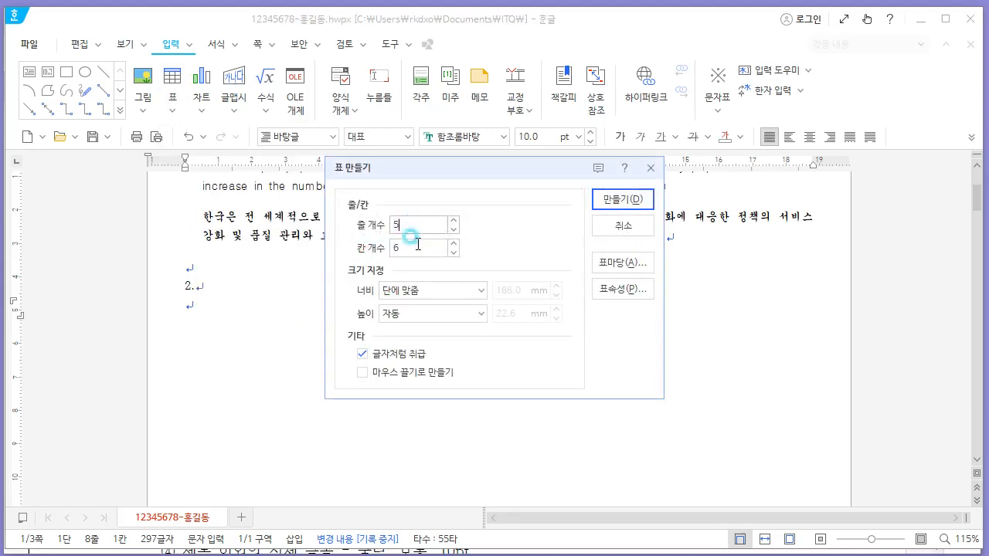
click(594, 207)
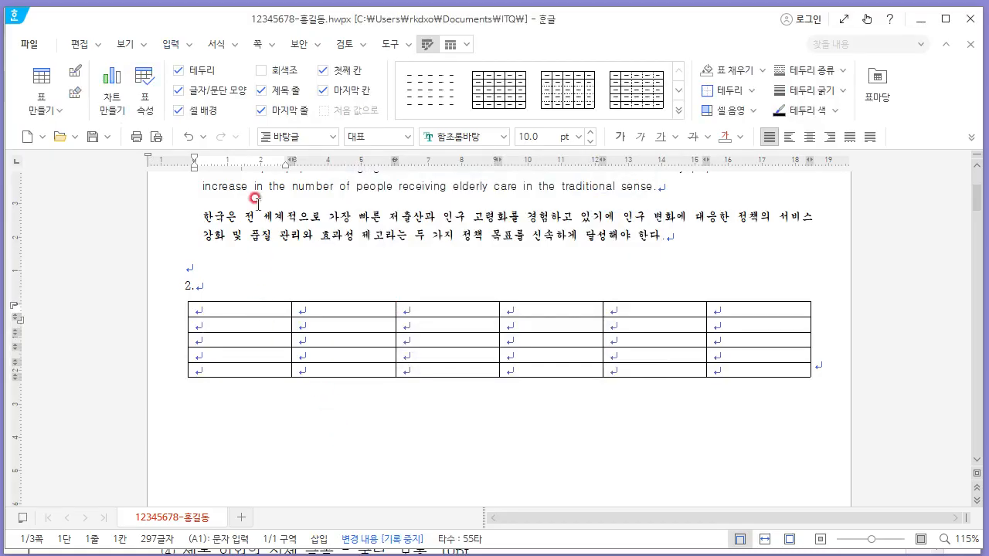
- Review the question 2 table conditions in the PDF
key(alt+Tab)
key(alt+Tab)
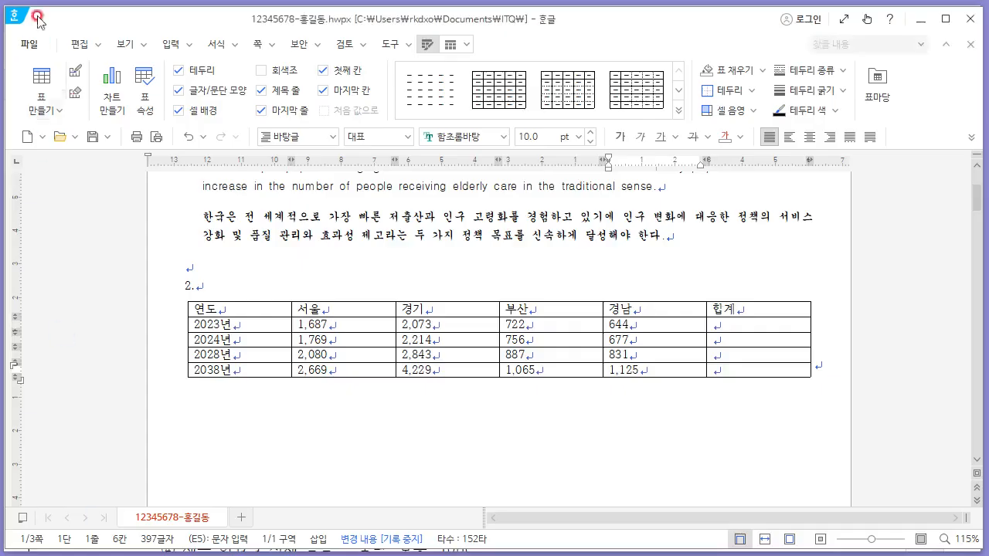
click(44, 88)
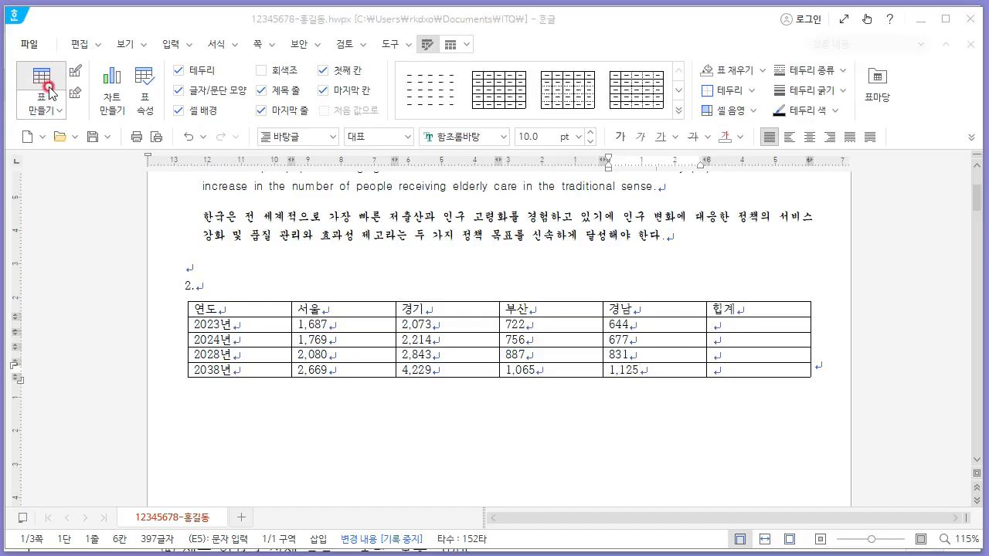
click(46, 73)
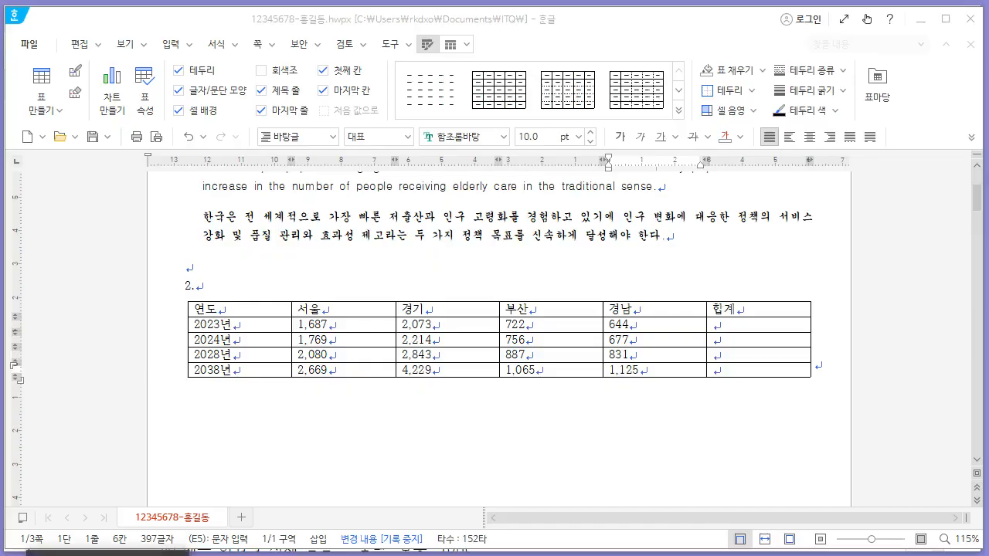
key(alt+Tab)
drag(185, 149, 218, 151)
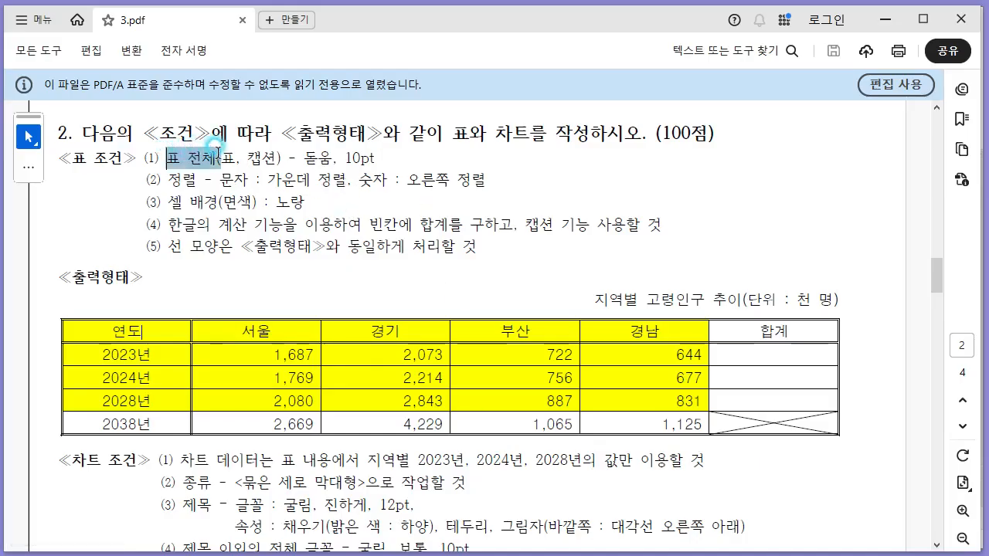
drag(308, 150, 379, 152)
click(357, 337)
key(alt+Tab)
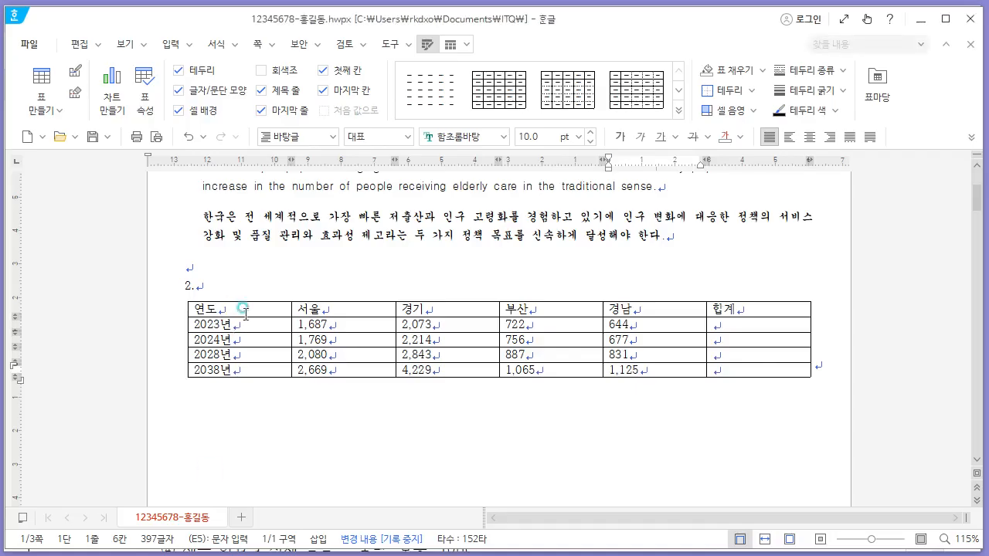
- Select the whole question 2 table and set its font to 돋움
drag(249, 311, 759, 369)
click(445, 138)
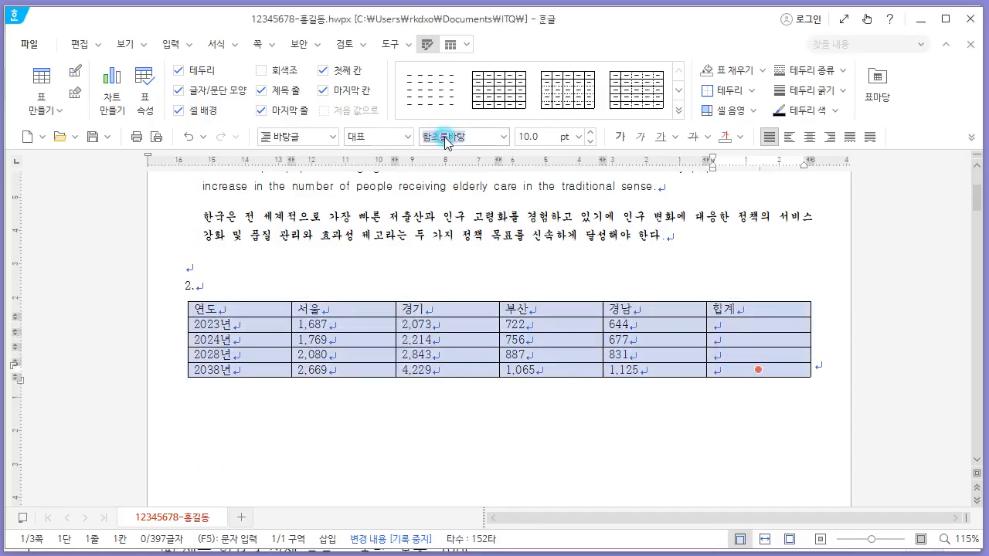
text(ㄷㅗㄷ)
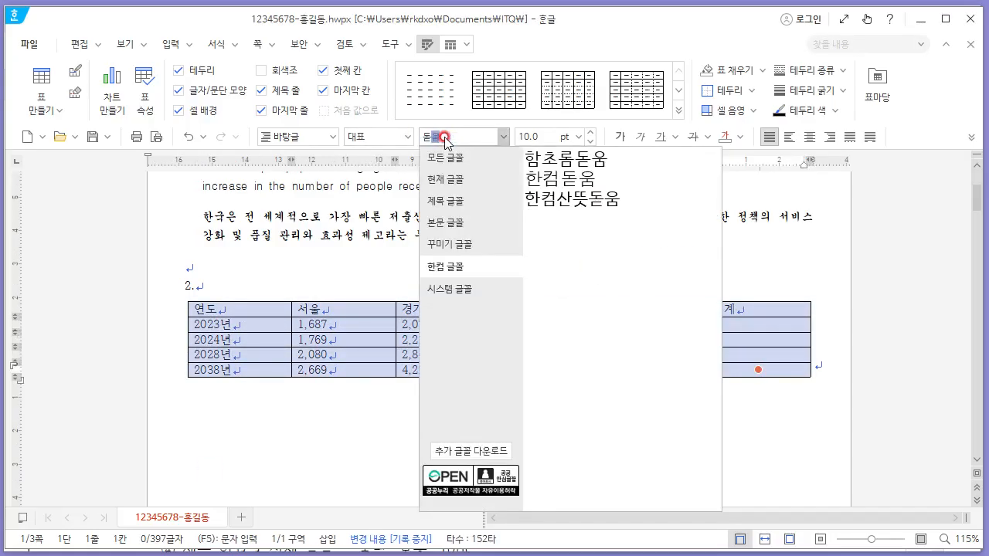
click(486, 159)
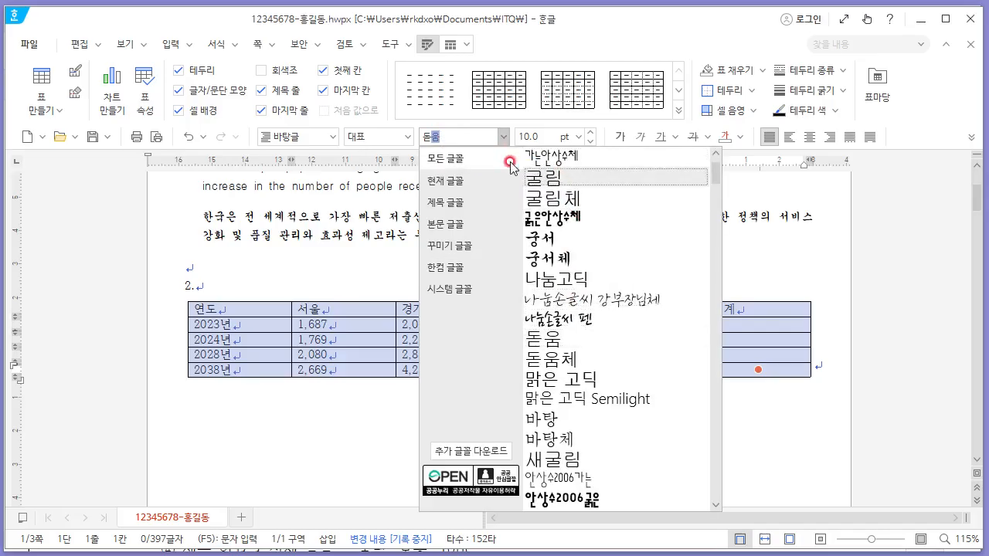
click(575, 338)
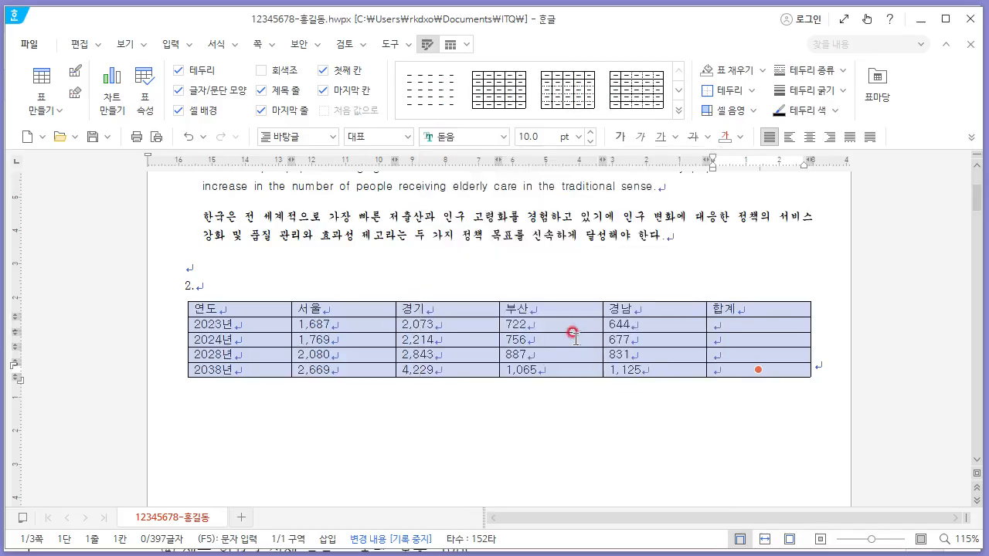
- Review the table alignment conditions for text and numbers in the PDF
click(260, 309)
key(alt+Tab)
click(290, 132)
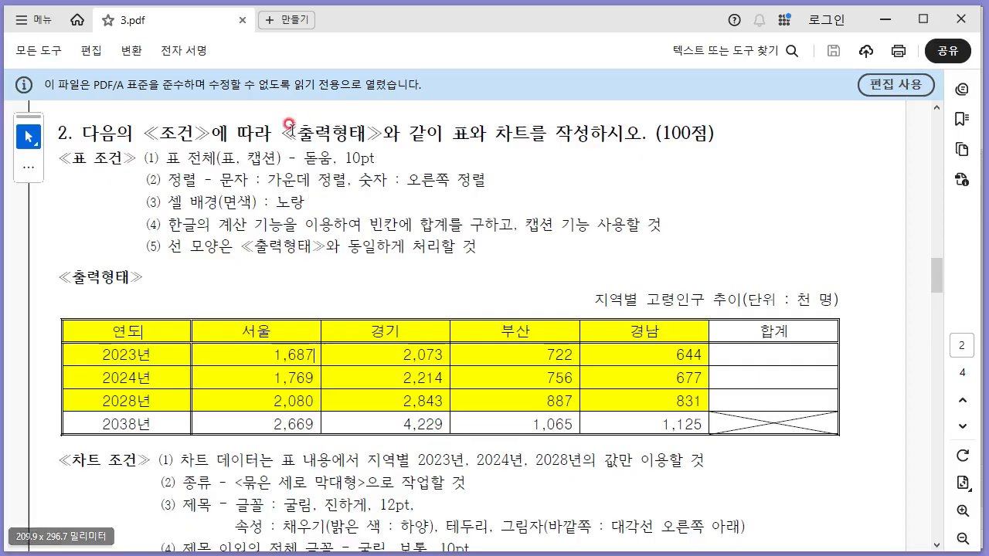
drag(248, 158, 277, 158)
click(199, 183)
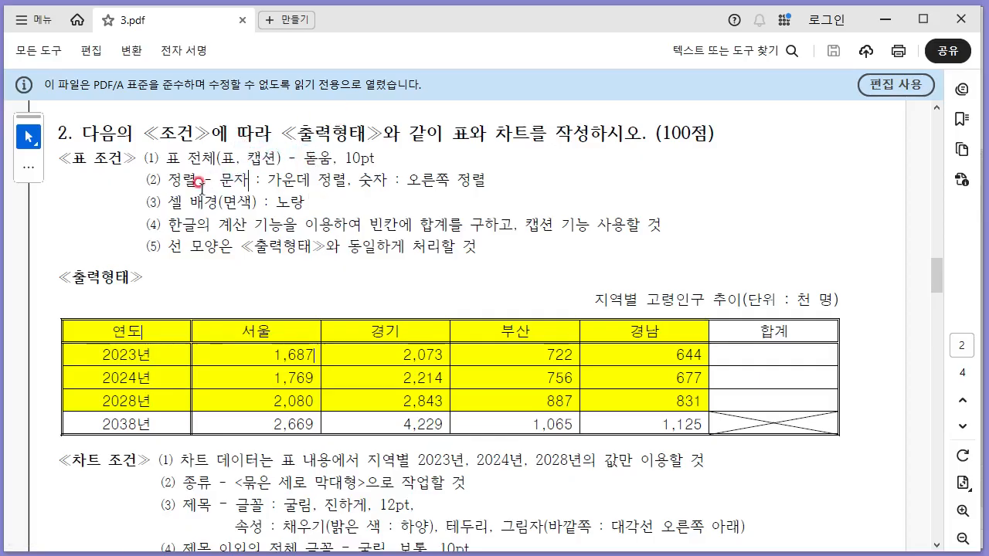
drag(222, 179, 486, 181)
key(alt+Tab)
- Center-align the first column and the header row of the table
drag(267, 309, 311, 473)
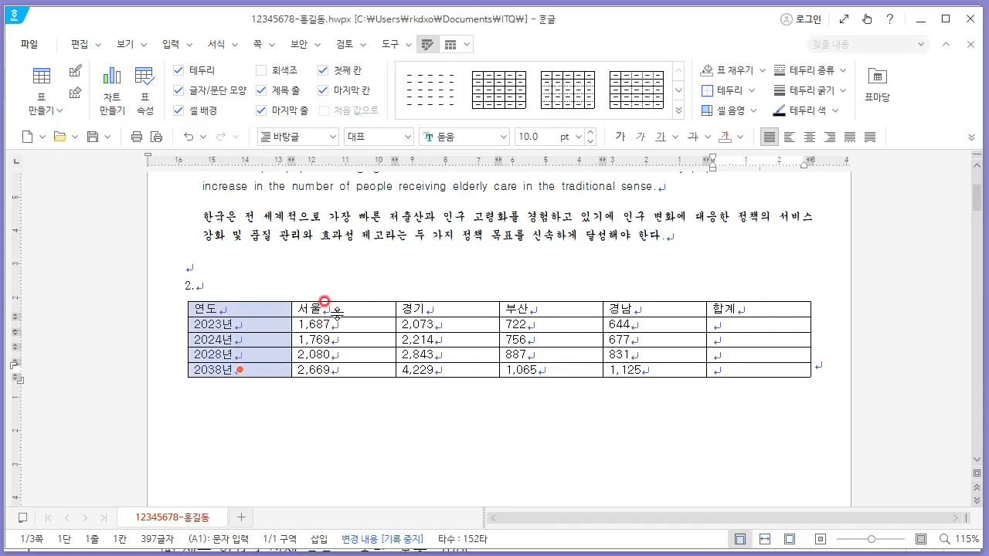
drag(325, 302, 756, 309)
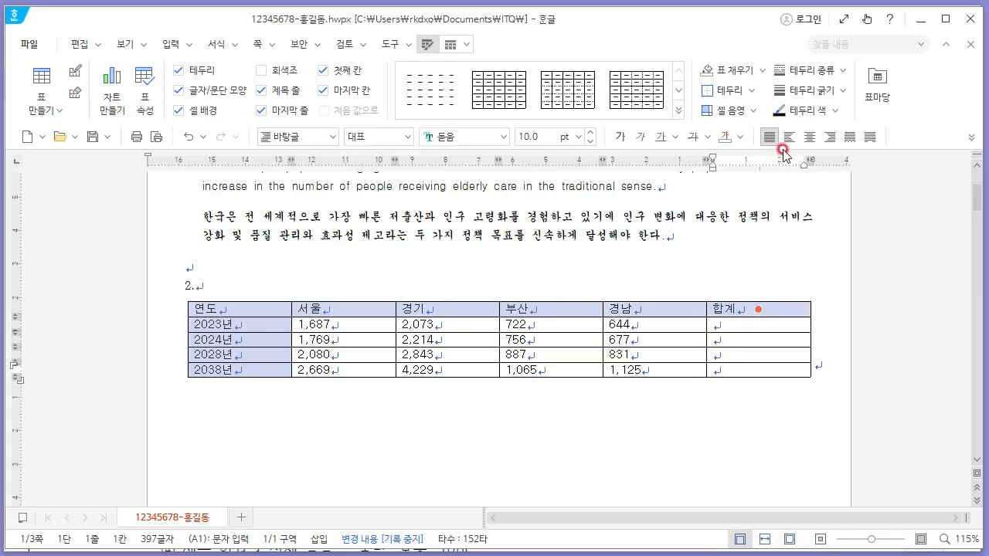
click(807, 137)
- Right-align all numeric cells in the table, including the 합계 column
key(alt+Tab)
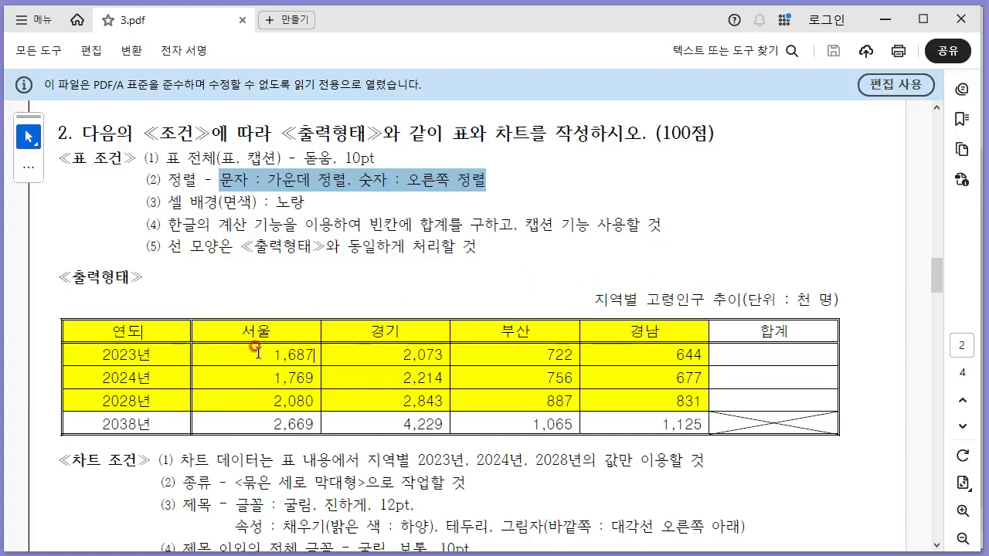
key(alt+Tab)
drag(325, 323, 744, 376)
click(829, 137)
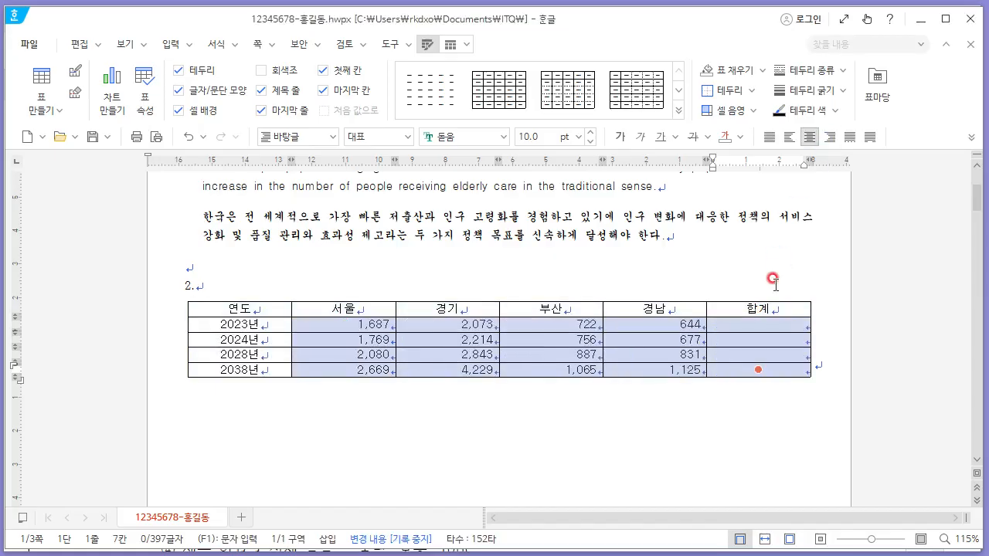
- Fill the header row and the 2023, 2024 and 2028 rows, excluding the 합계 column, with yellow cell background
click(508, 249)
key(alt+Tab)
drag(169, 199, 362, 226)
key(alt+Tab)
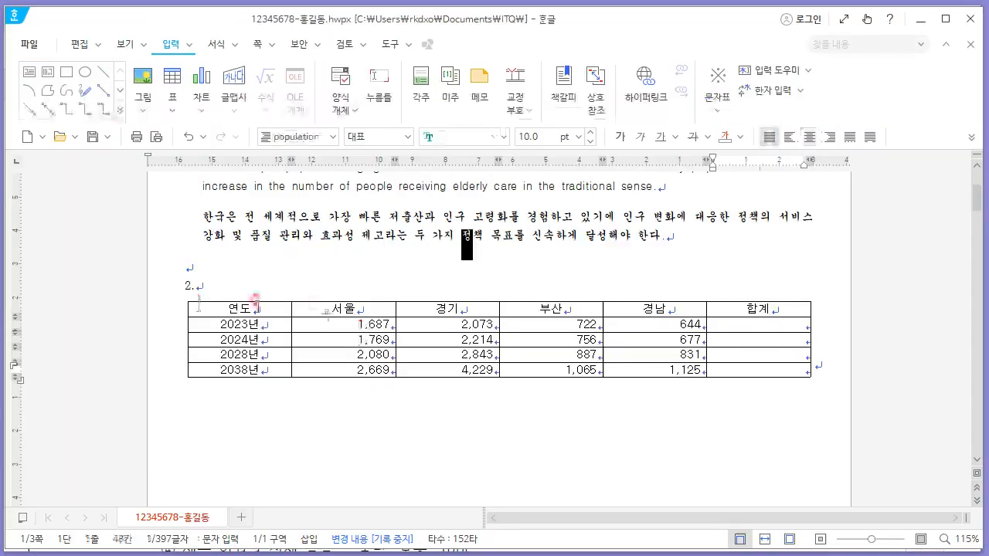
drag(232, 308, 649, 356)
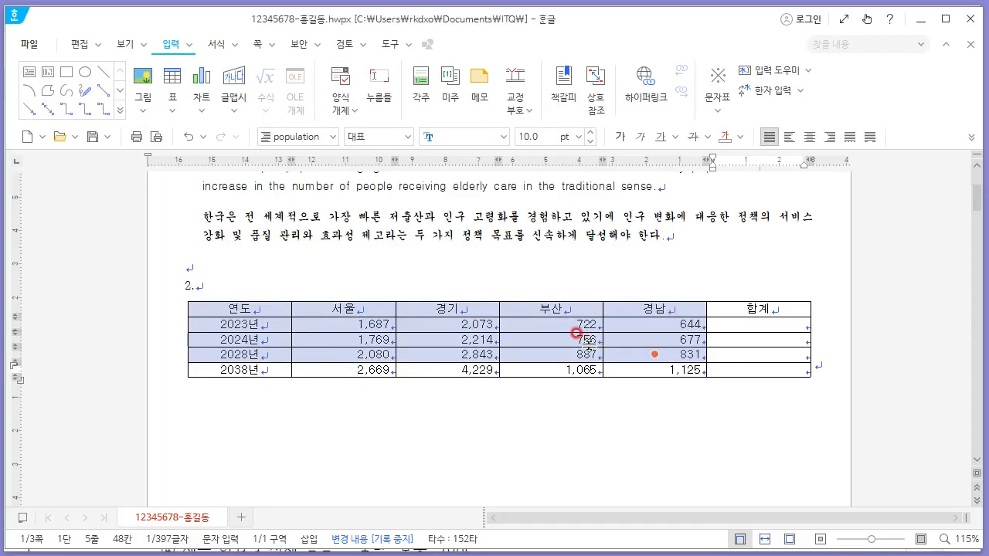
key(c)
click(306, 57)
click(287, 125)
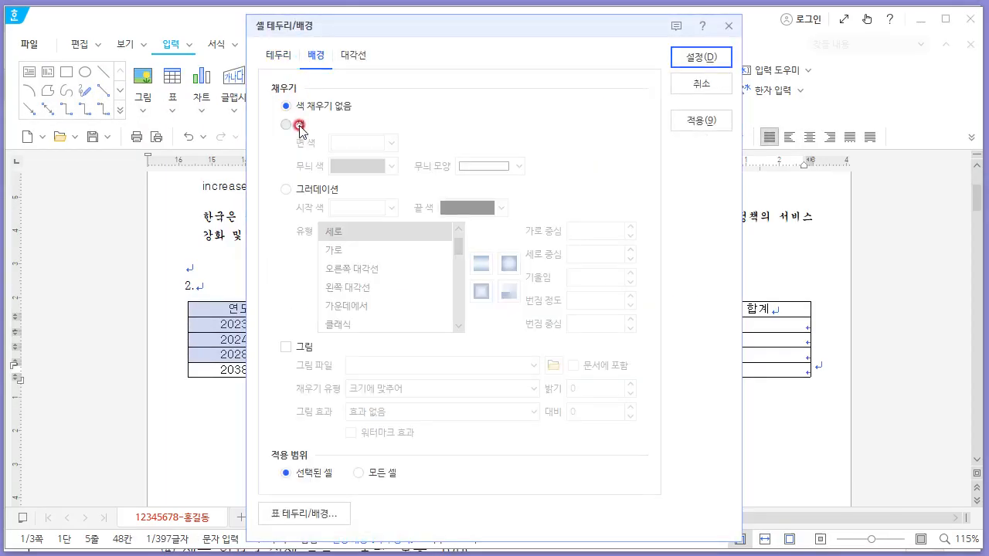
click(375, 145)
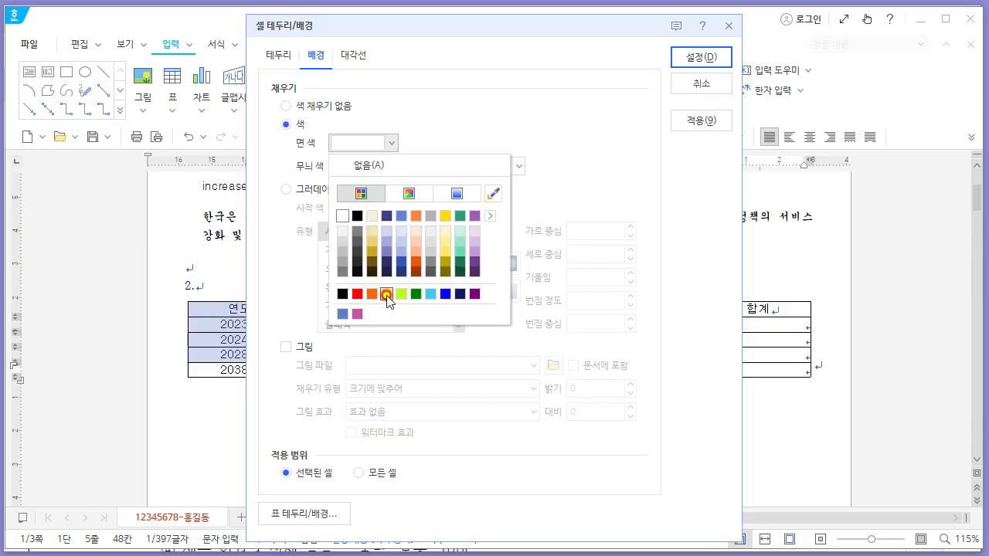
click(387, 294)
click(701, 58)
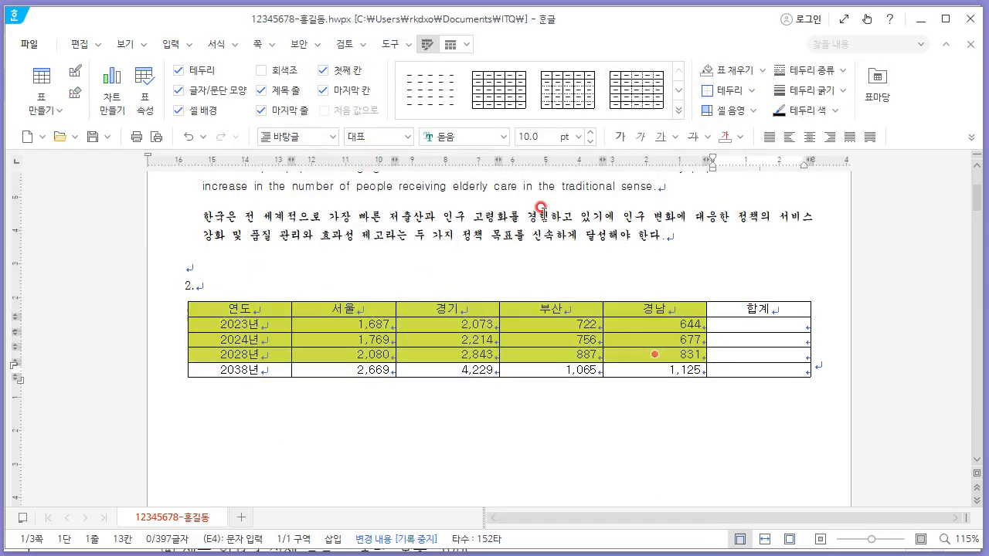
- Calculate block sums into the 합계 cells for the 2023, 2024 and 2028 rows
click(542, 208)
key(alt+Tab)
click(371, 216)
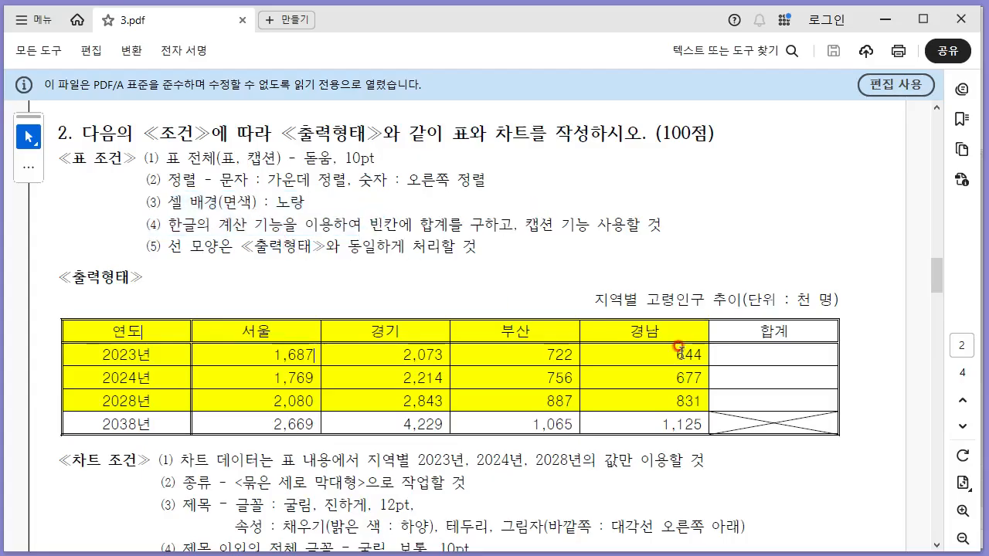
key(alt+Tab)
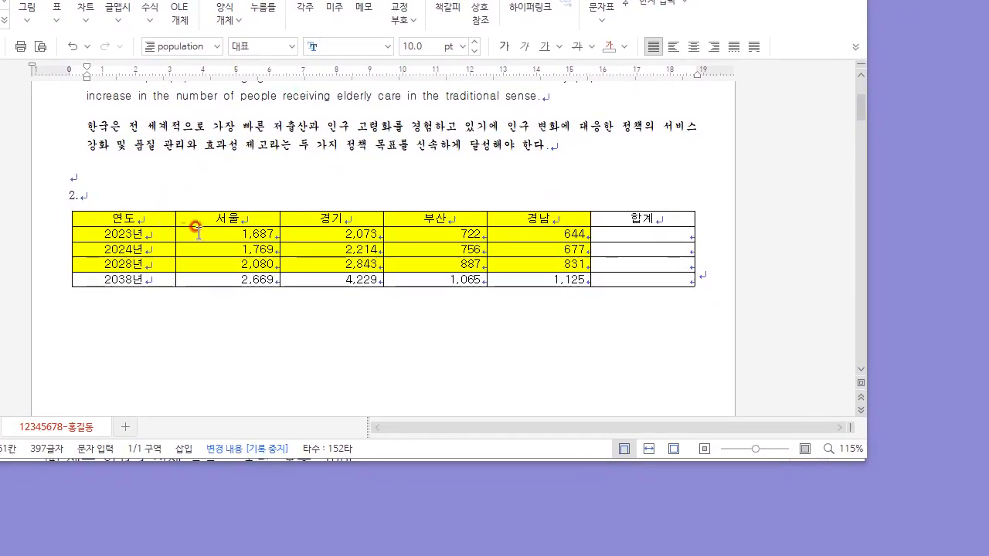
drag(210, 233, 646, 263)
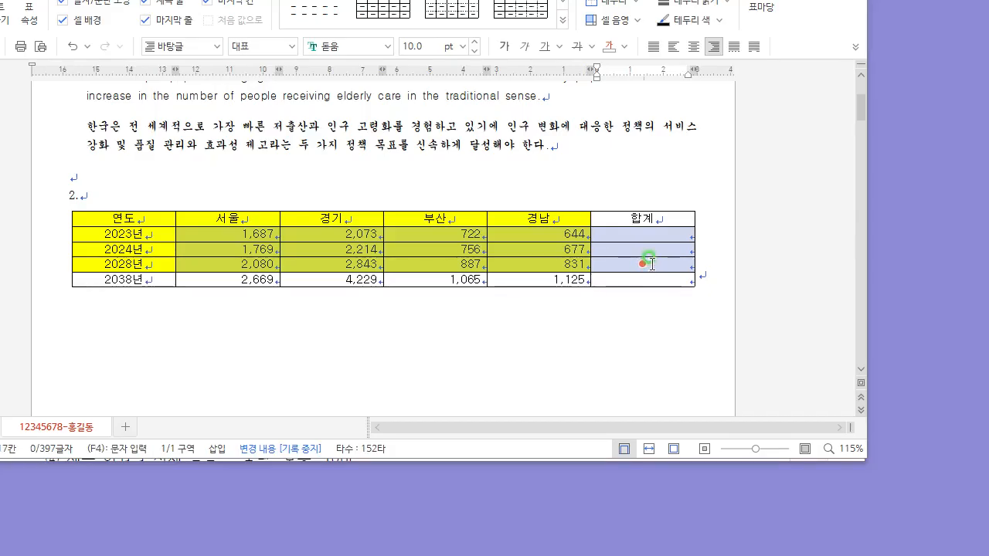
right_click(652, 263)
mouse_move(739, 515)
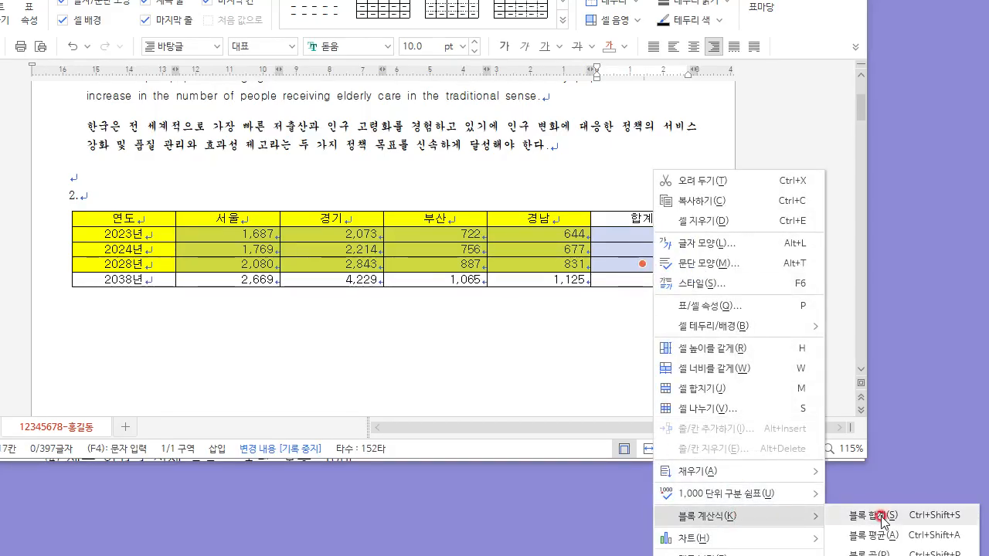
click(882, 515)
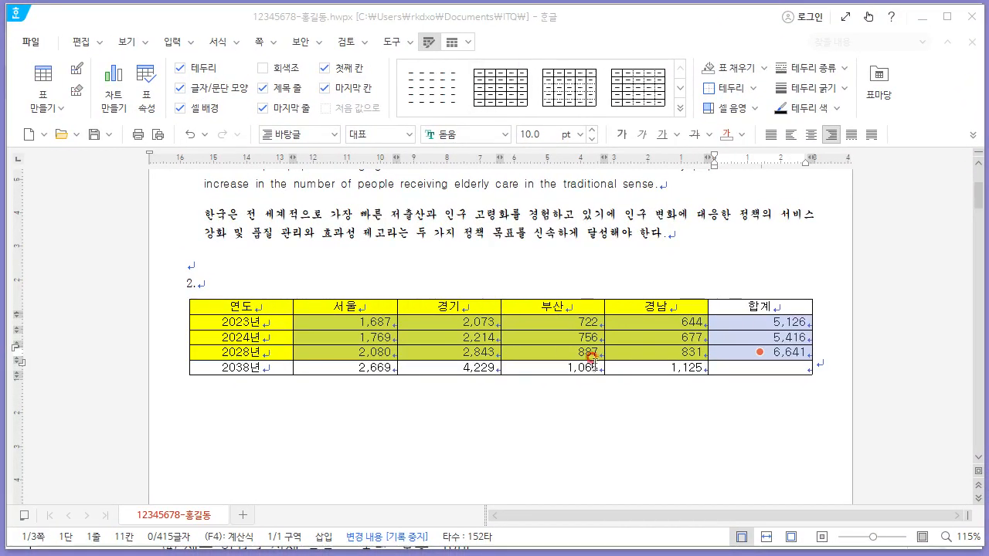
- Draw both diagonal lines across the empty 2038 합계 cell
click(750, 369)
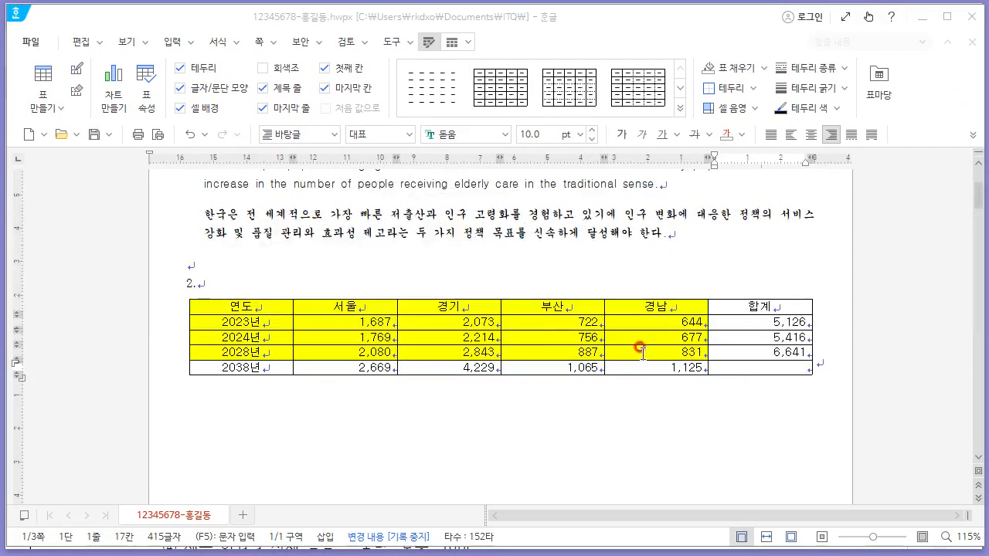
click(734, 350)
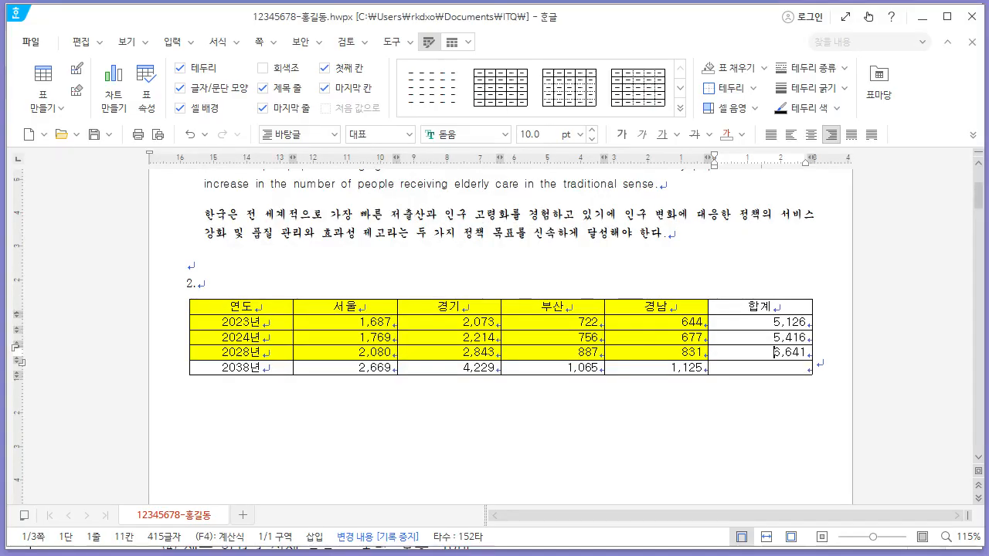
key(alt+Tab)
click(727, 465)
key(alt+Tab)
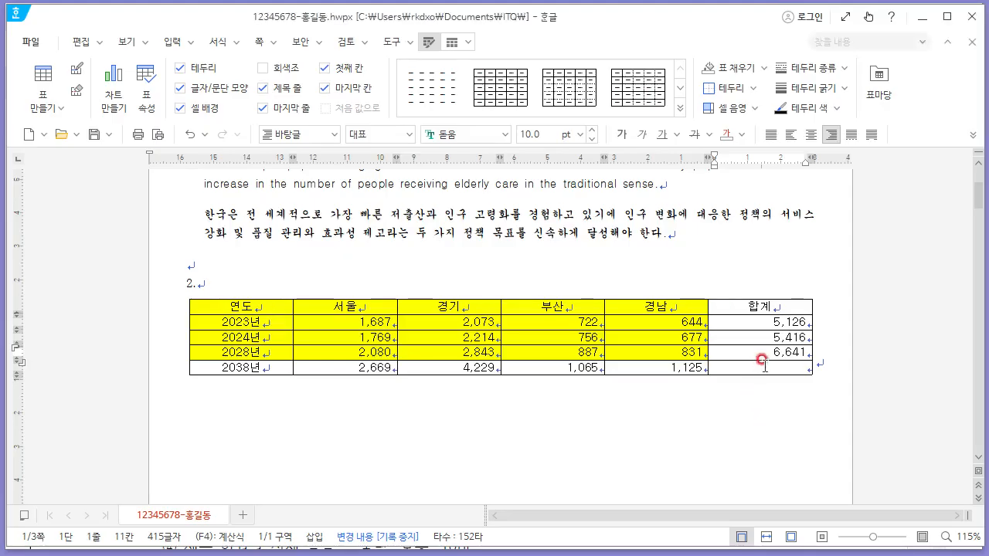
click(764, 366)
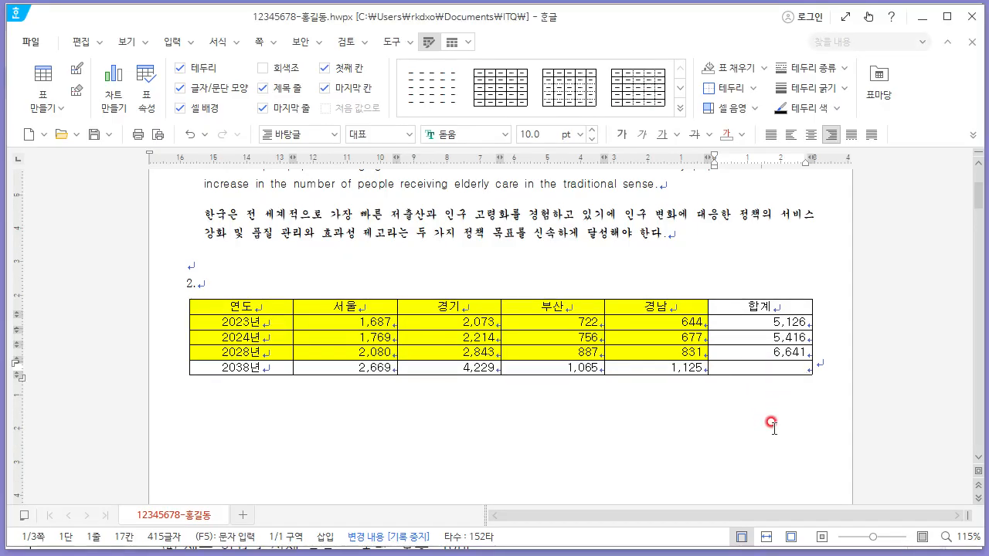
key(F5)
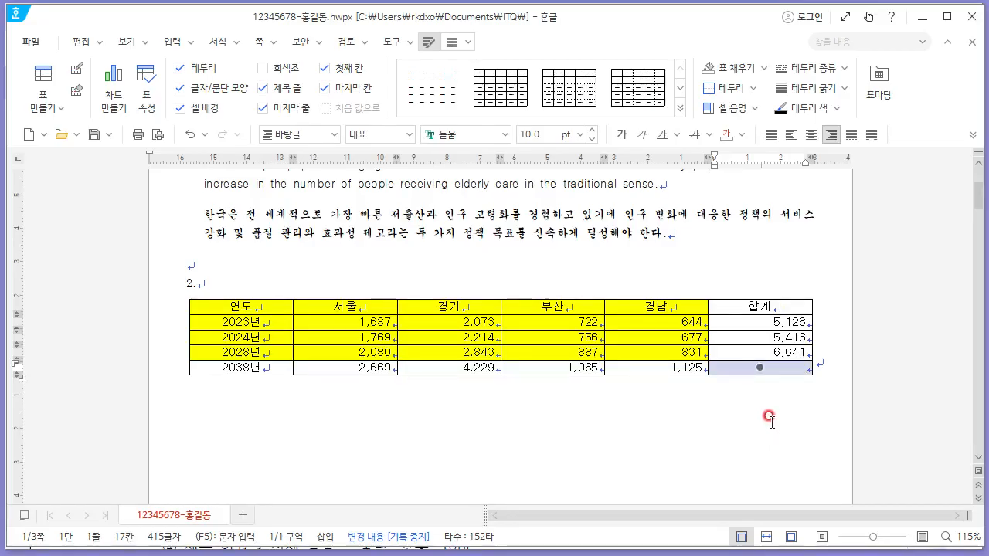
key(l)
click(359, 54)
click(316, 195)
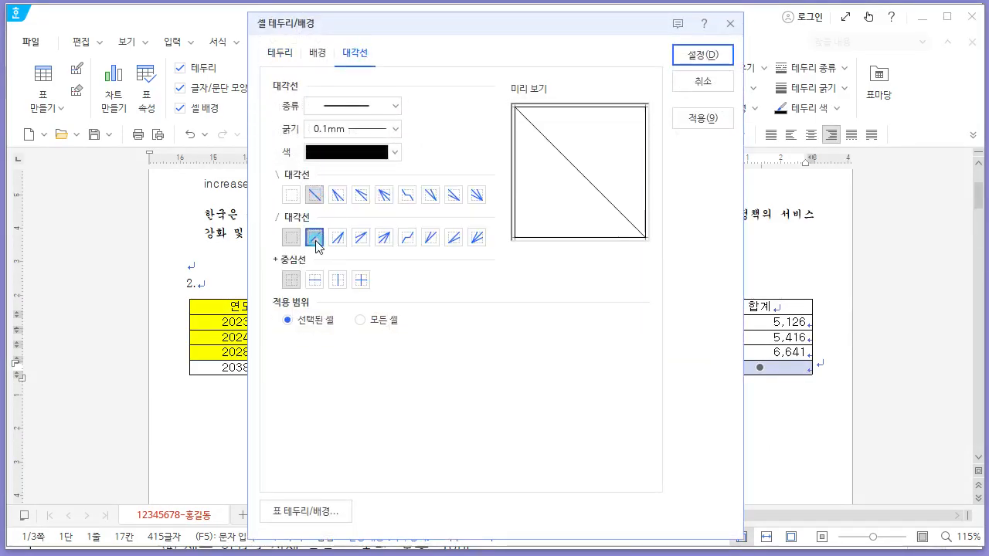
click(315, 238)
click(703, 55)
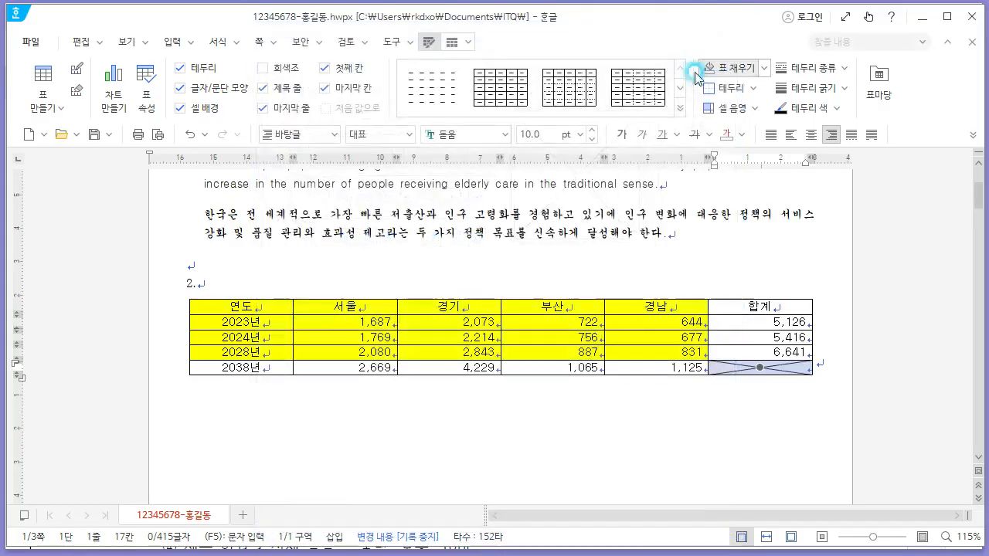
- Insert a caption for the table and delete its automatic table number
key(alt+Tab)
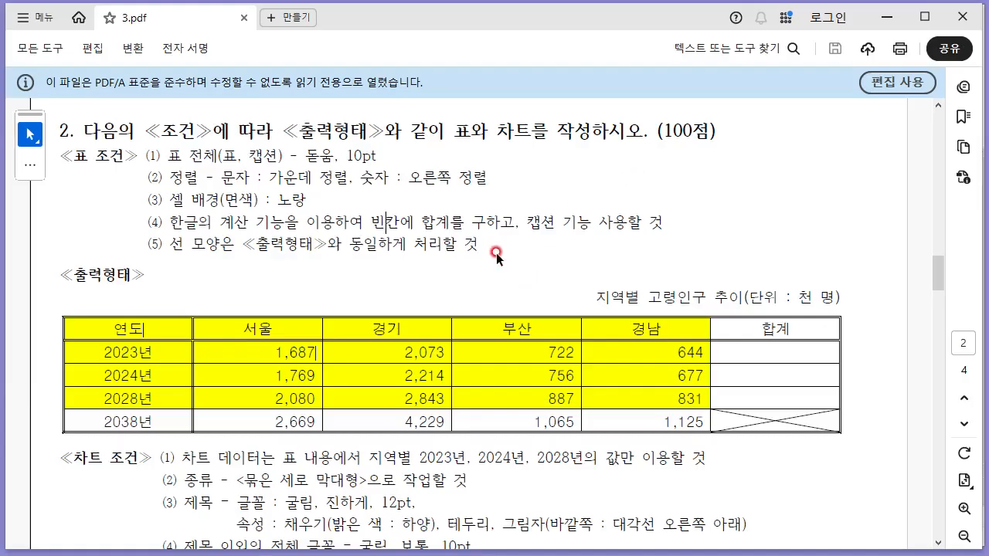
key(alt+Tab)
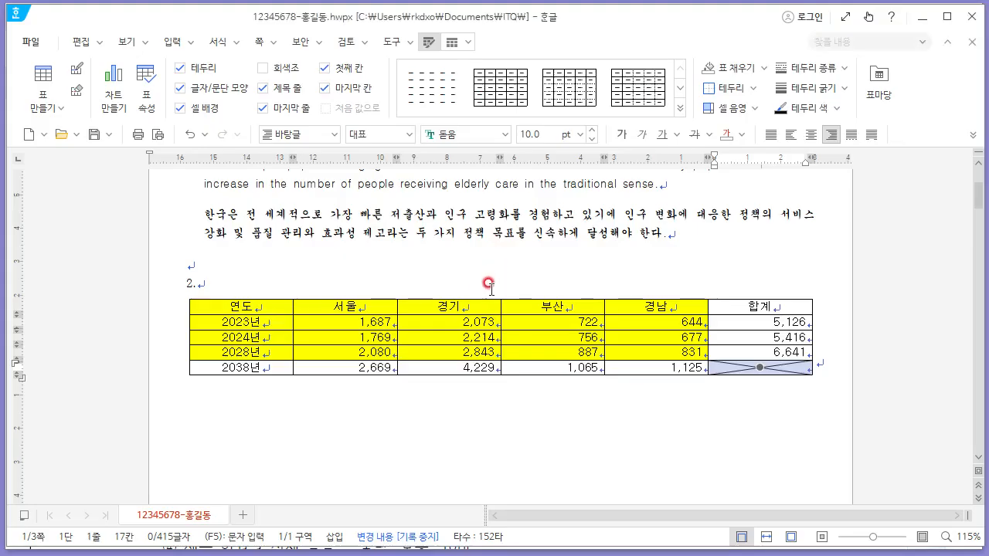
click(488, 299)
right_click(489, 300)
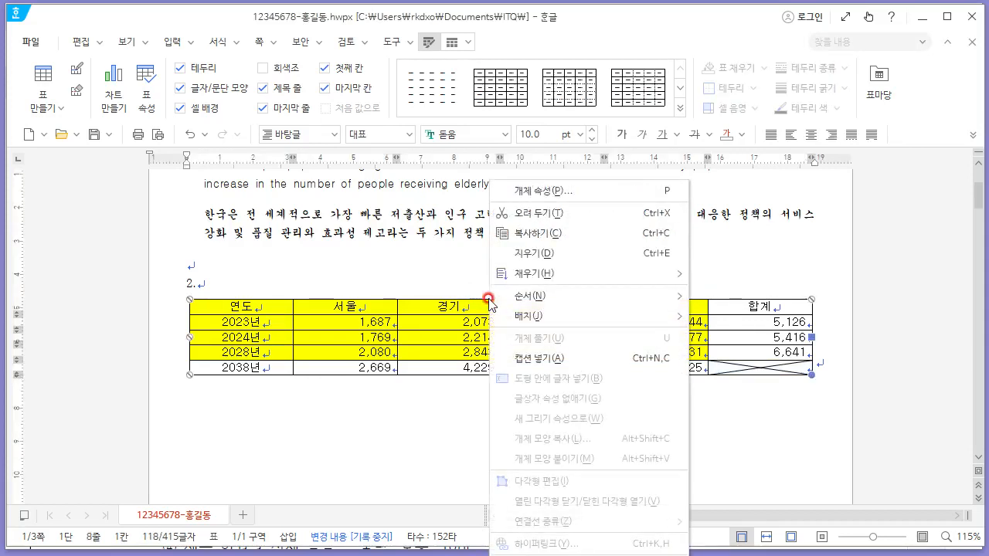
click(562, 359)
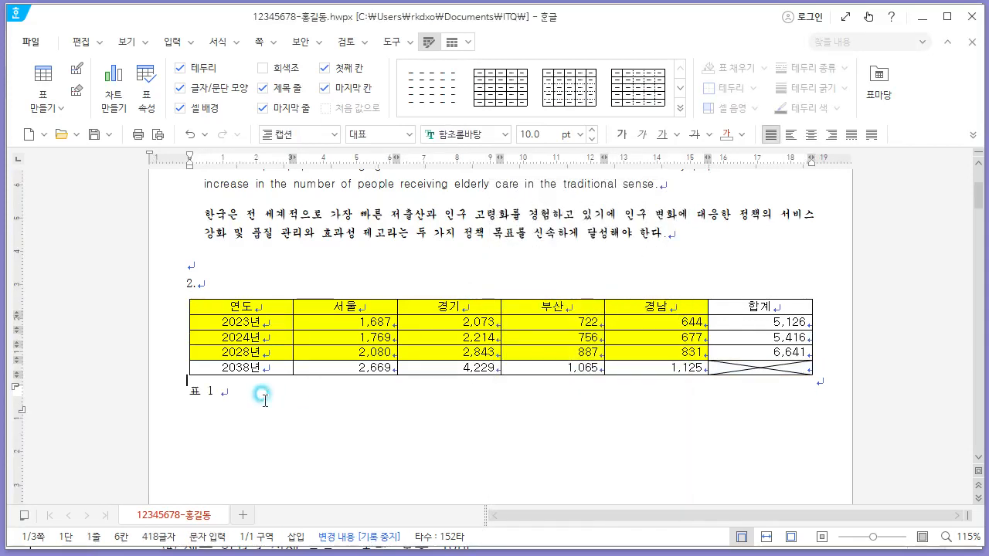
key(BackSpace)
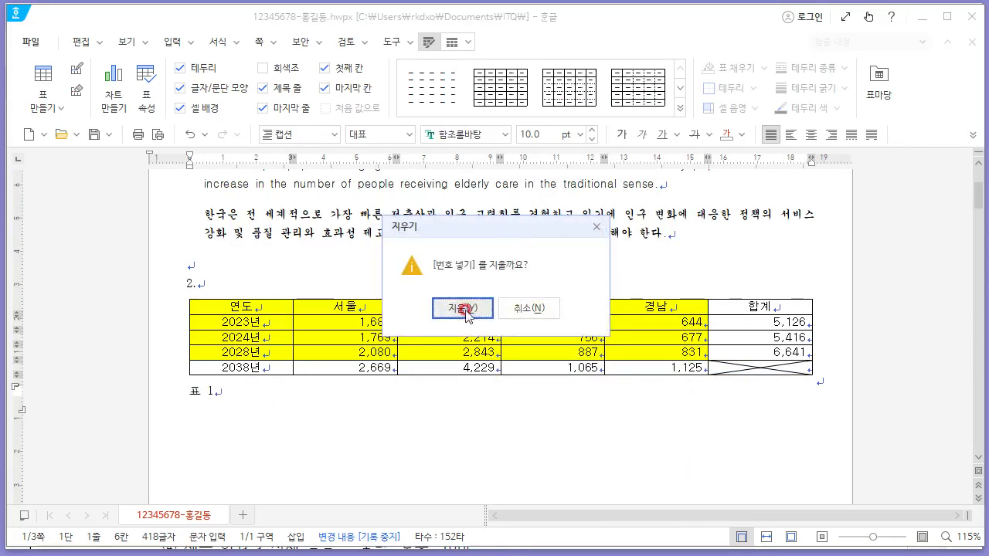
click(462, 302)
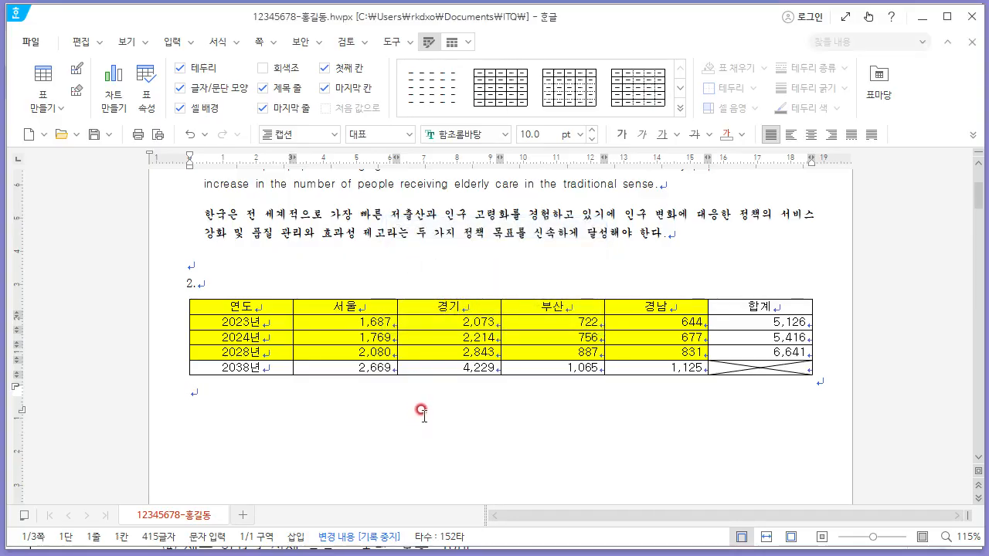
- Type the caption text "지역별 고령인구 추이(단위 : 천 명)", copying it from the exam PDF
key(alt+Tab)
key(alt+Tab)
text(ㅊ)
text(역별 고령인)
key(alt+Tab)
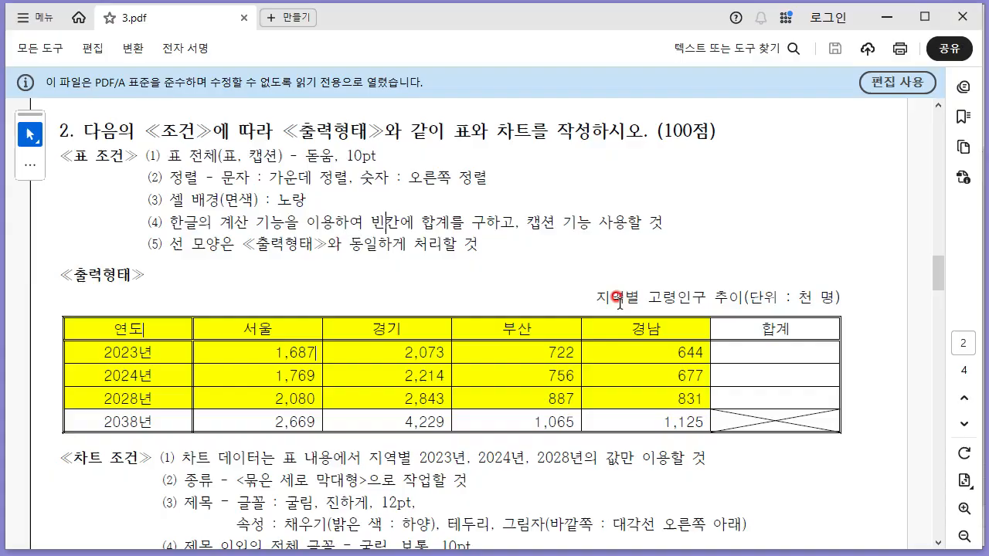
key(alt+Tab)
text(구 추아)
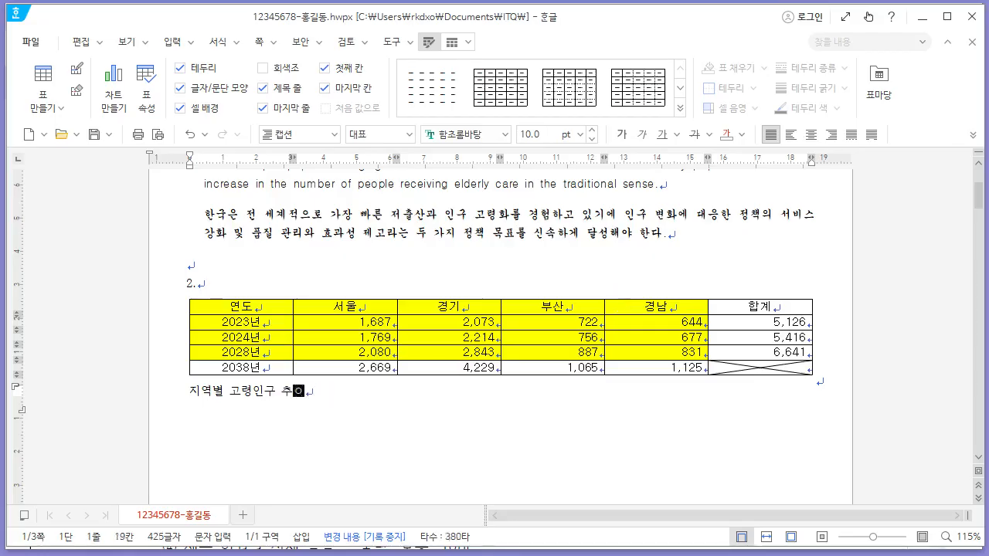
text((단위 :)
key(alt+Tab)
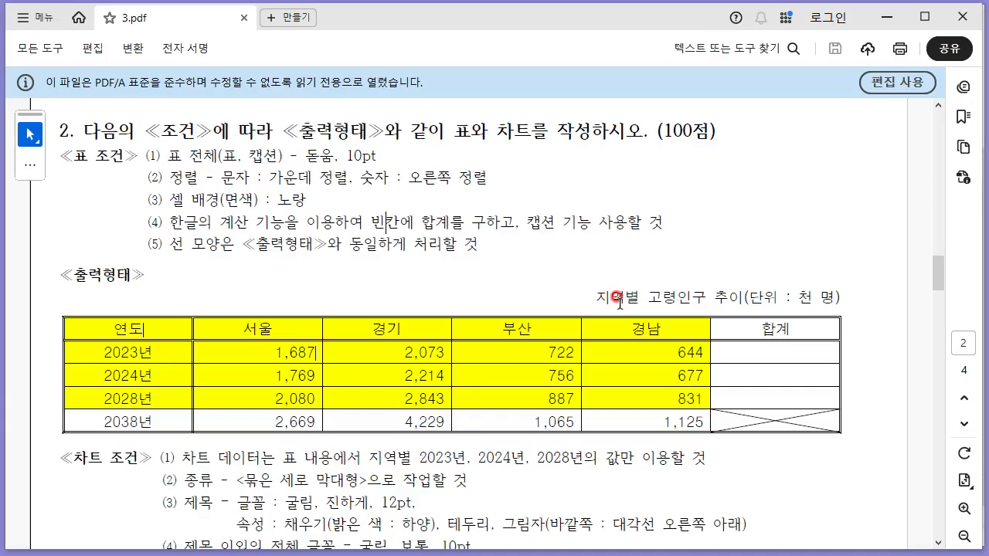
key(alt+Tab)
text(천 명)
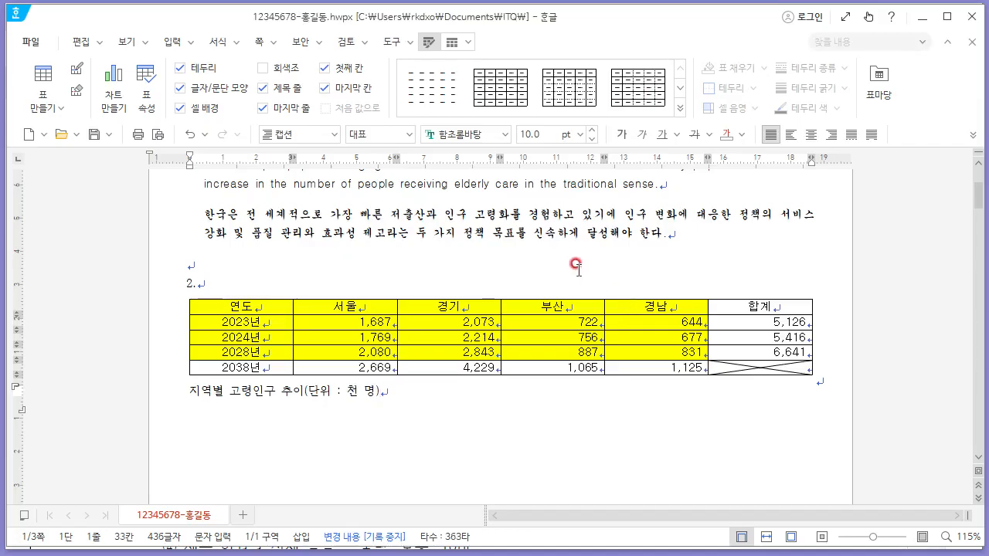
- Open the table's properties and place the caption above the table
click(523, 300)
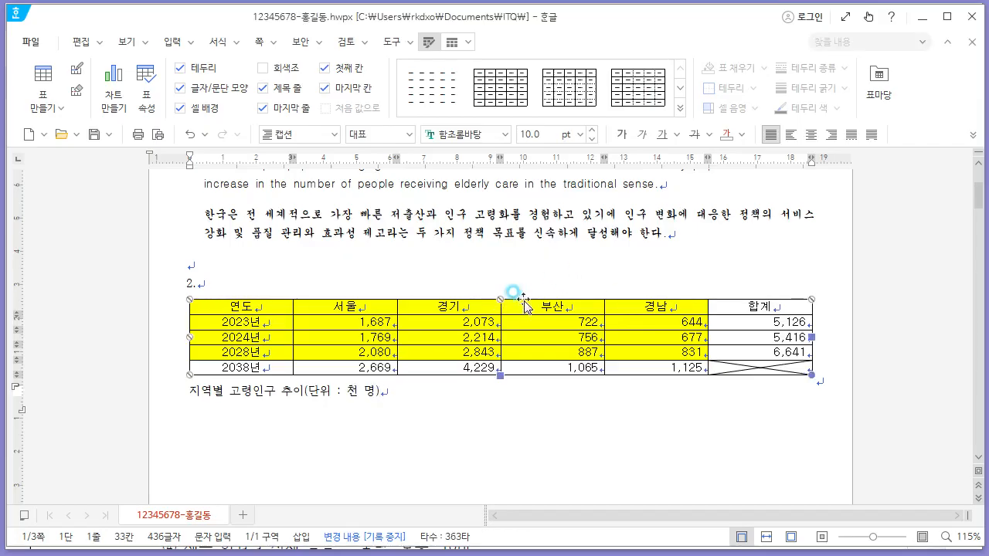
right_click(523, 300)
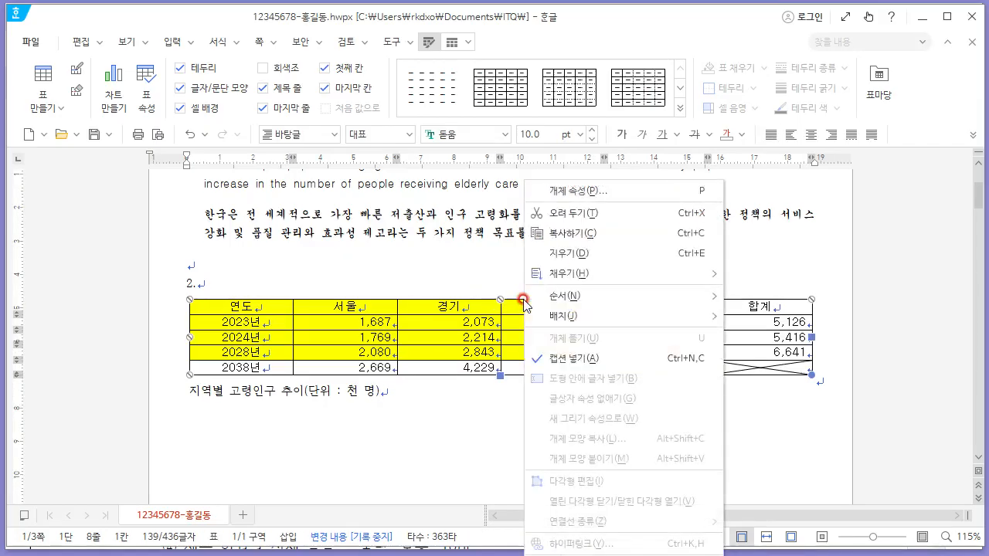
click(602, 192)
click(313, 42)
click(318, 93)
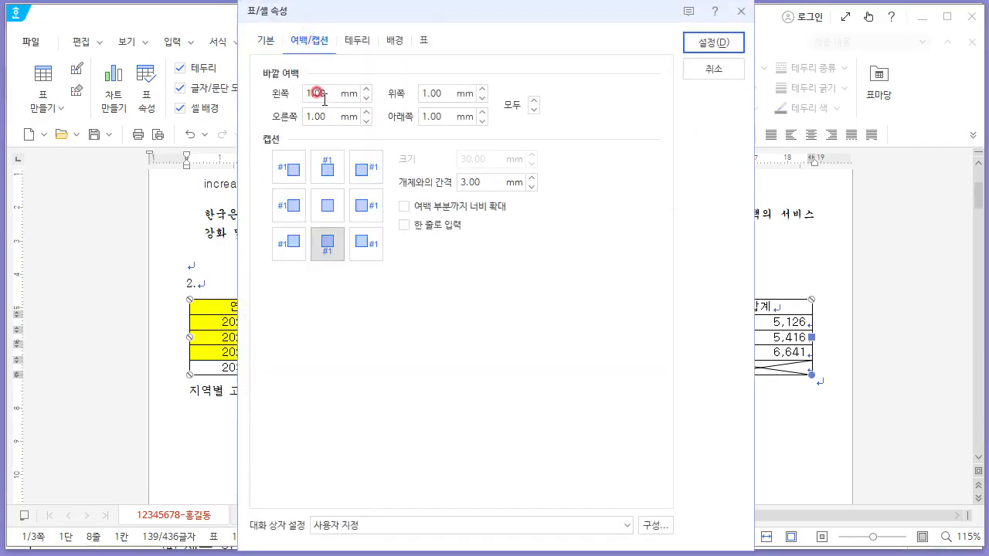
click(325, 166)
click(713, 42)
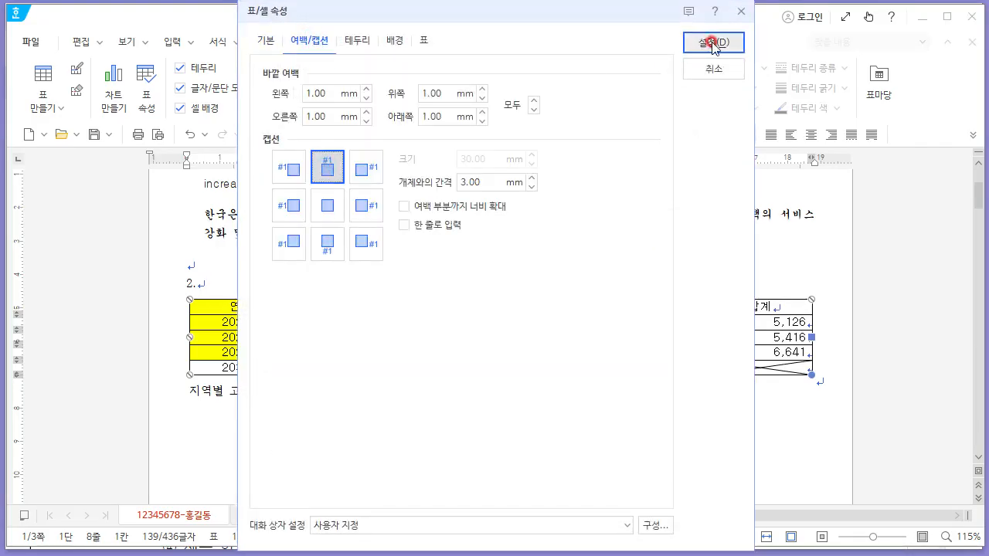
- Right-align the caption and set its font to 돋움
click(408, 303)
click(832, 134)
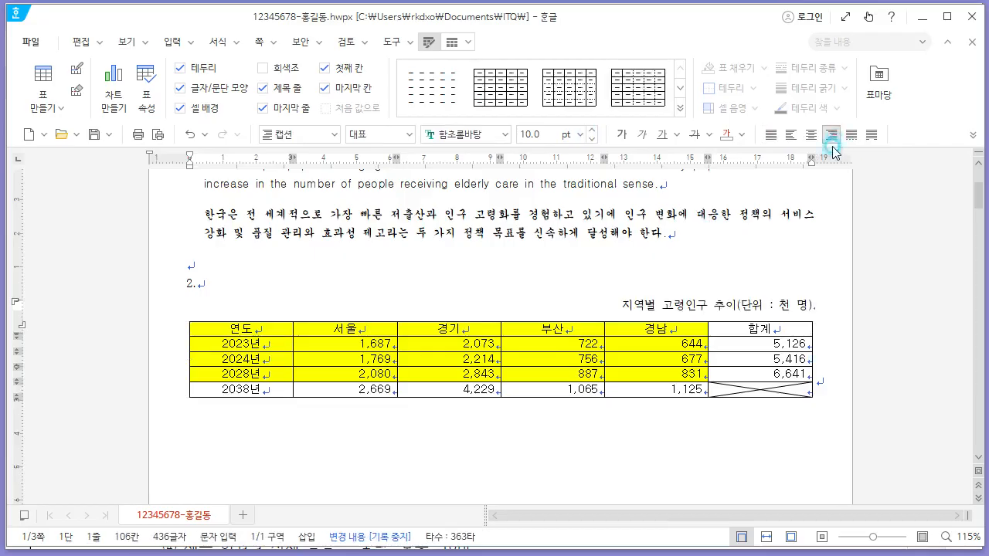
drag(623, 305, 819, 305)
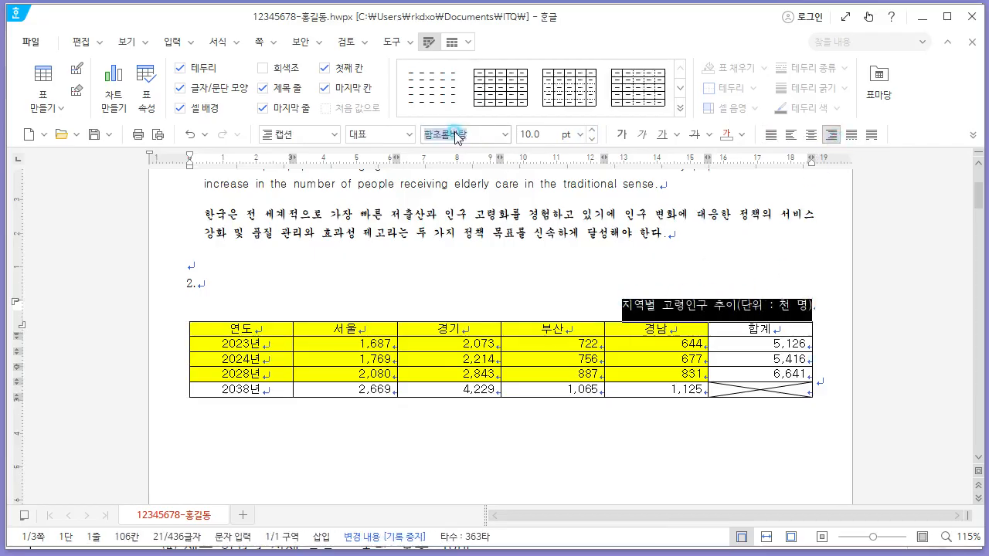
text(돋움)
key(Return)
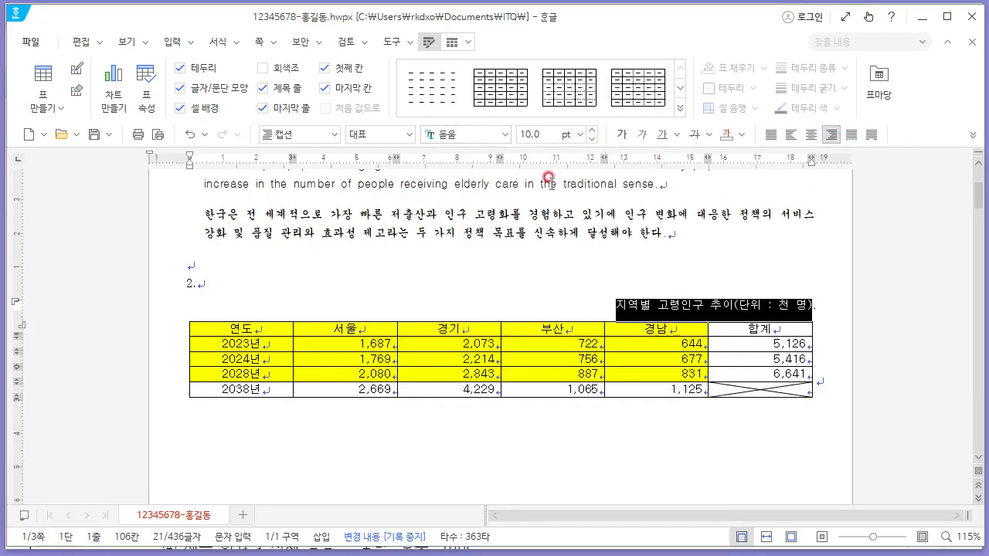
click(661, 305)
- Apply a double-line outside border to the whole table
key(alt+Tab)
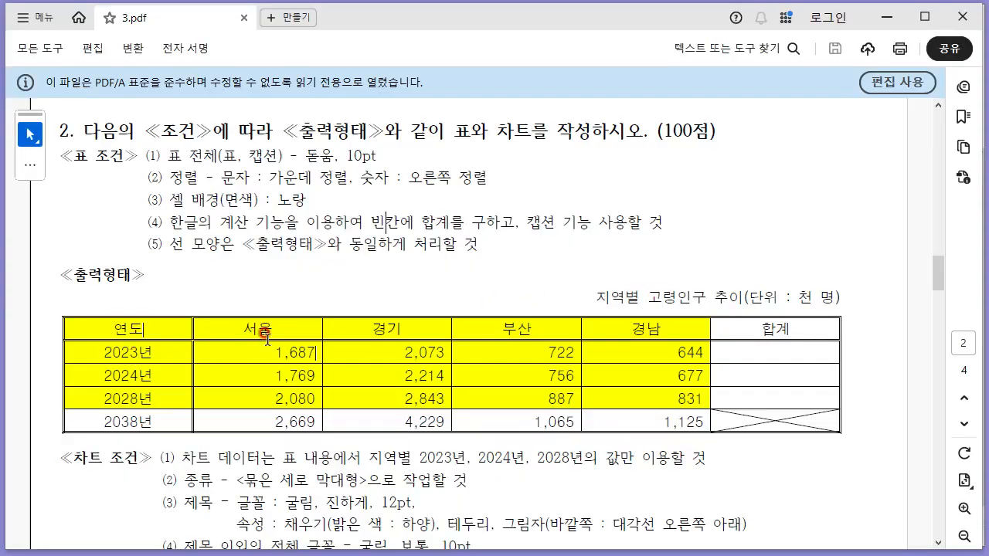
key(alt+Tab)
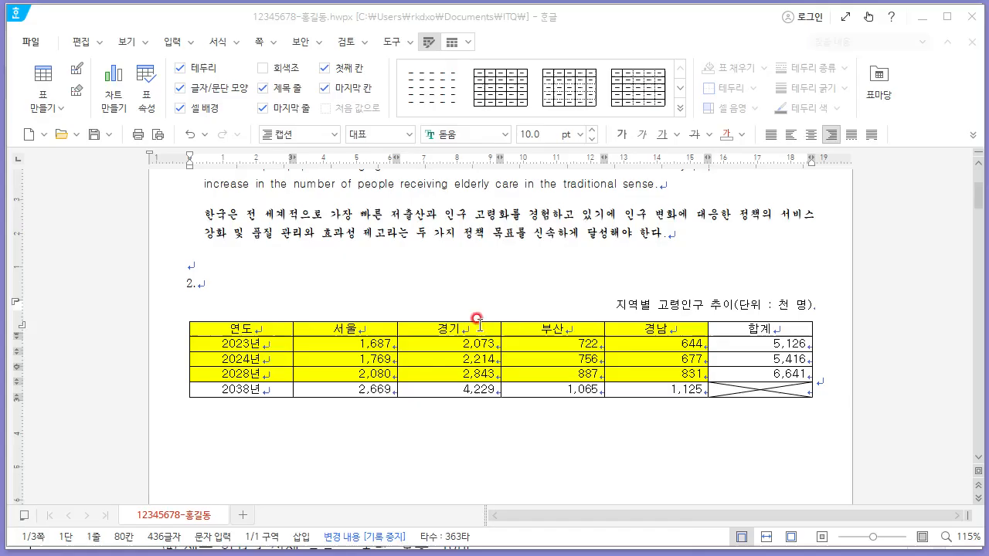
drag(194, 331, 731, 389)
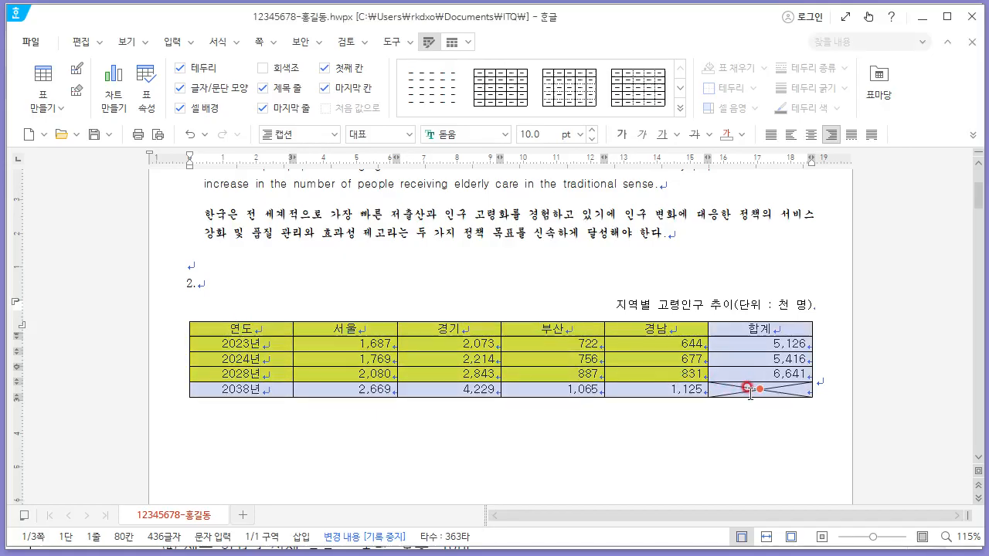
key(l)
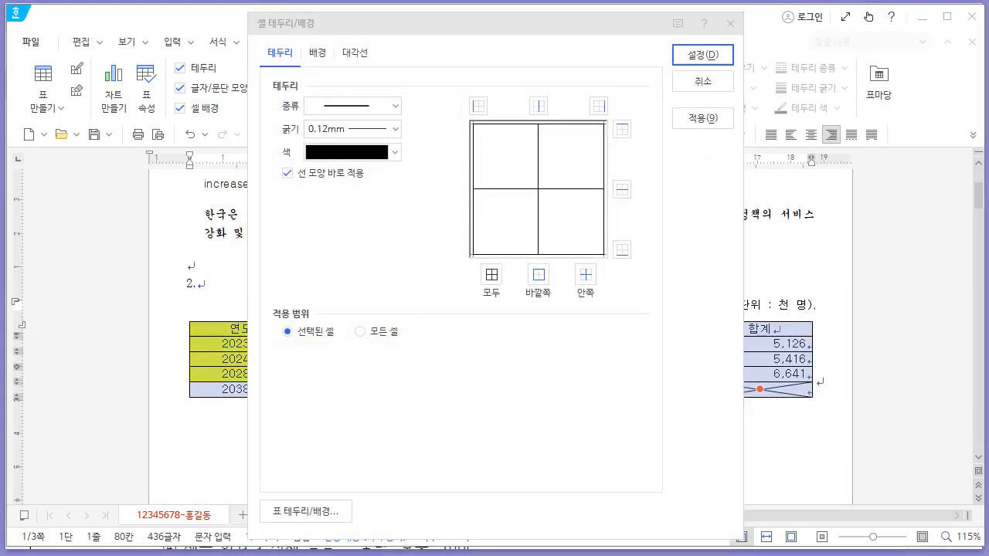
click(390, 106)
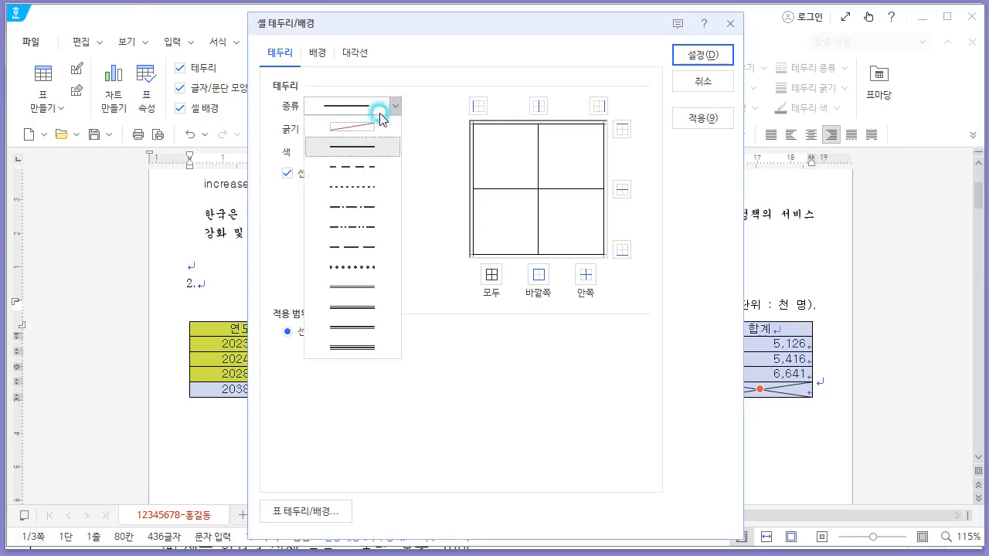
click(378, 284)
click(538, 274)
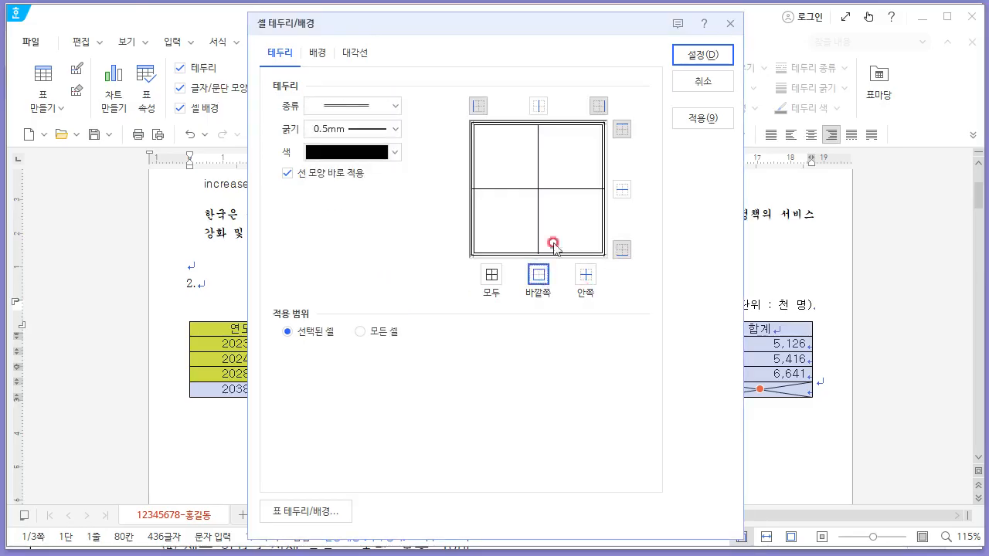
click(699, 58)
- Give the header row a double-line bottom border
click(268, 328)
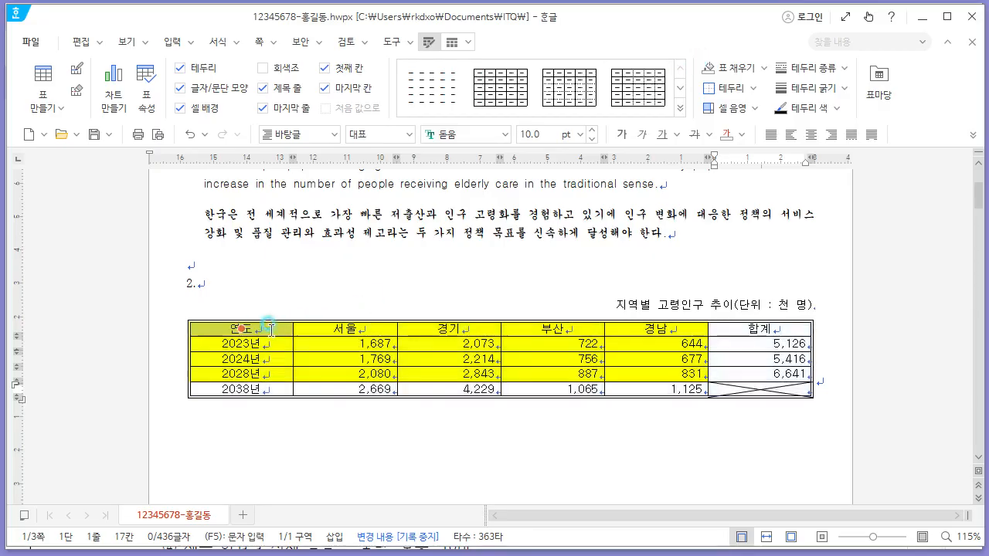
drag(271, 328, 734, 331)
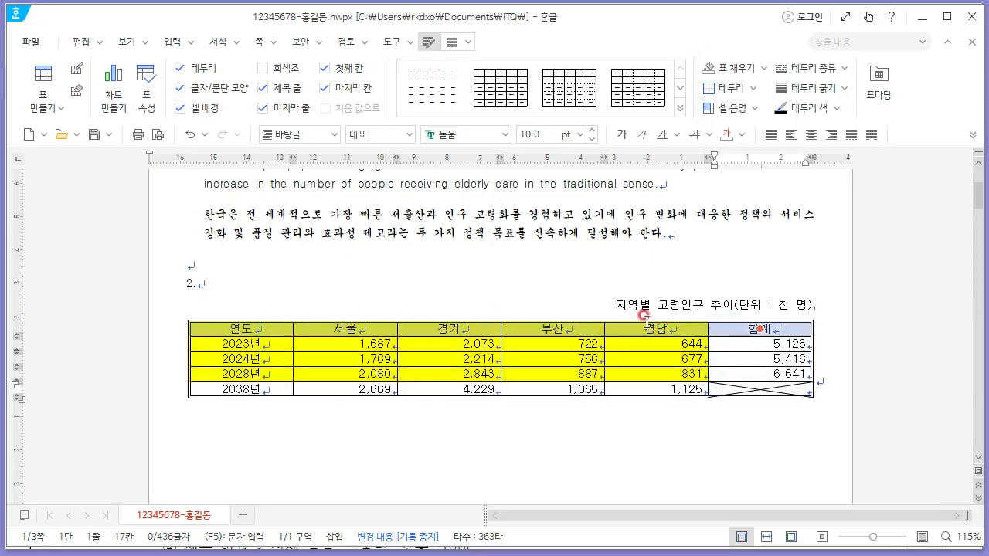
key(l)
click(331, 106)
click(364, 283)
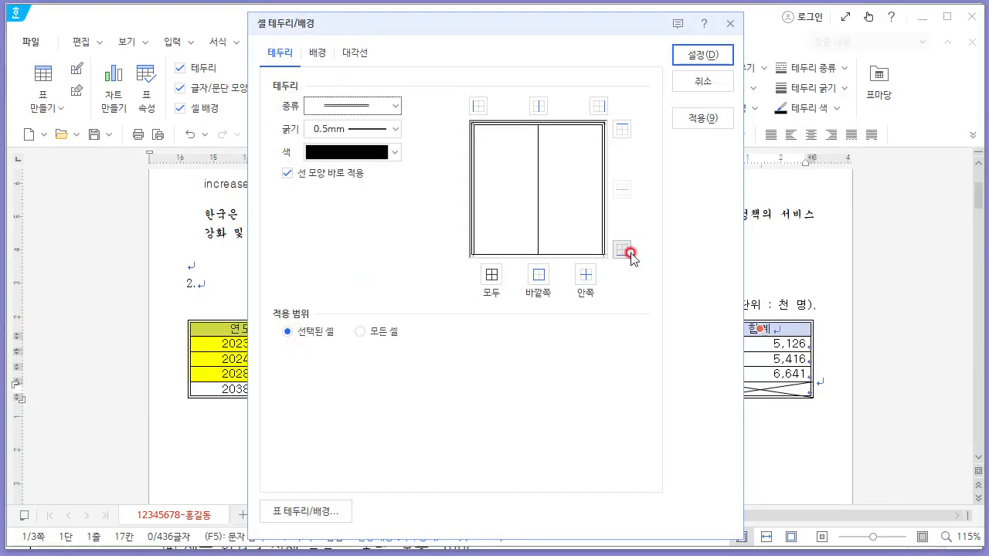
click(628, 252)
click(700, 56)
- Give the first column a double-line right border
click(312, 303)
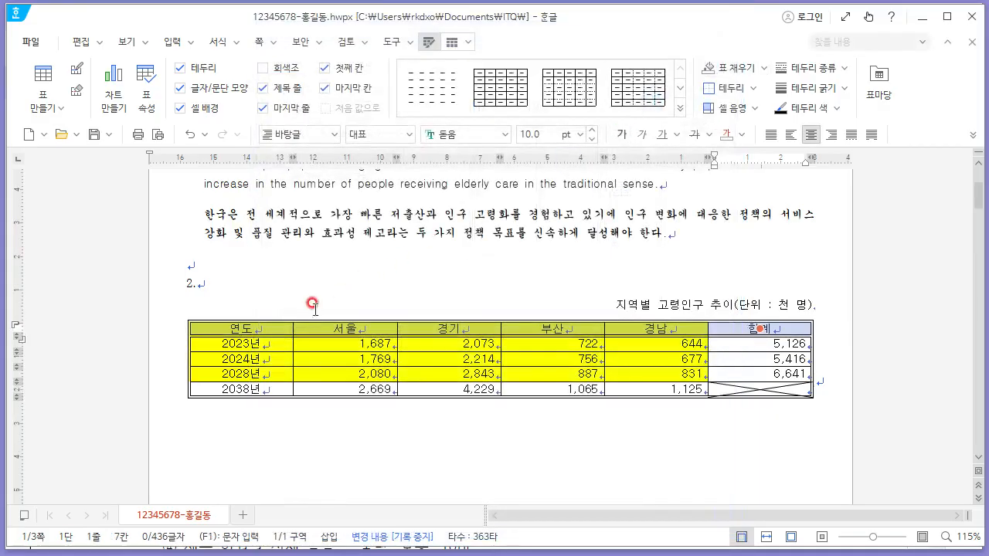
drag(275, 329, 278, 392)
key(l)
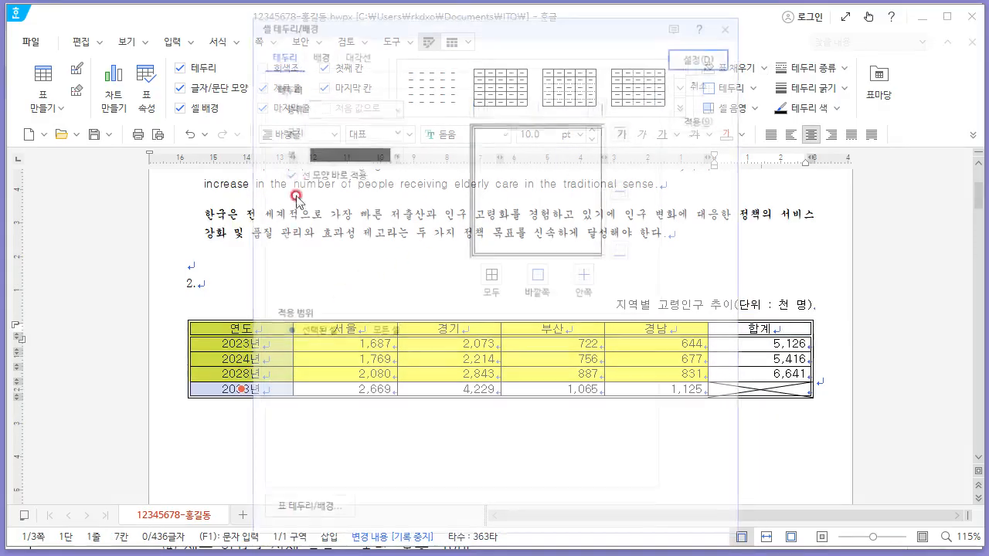
click(347, 105)
click(369, 279)
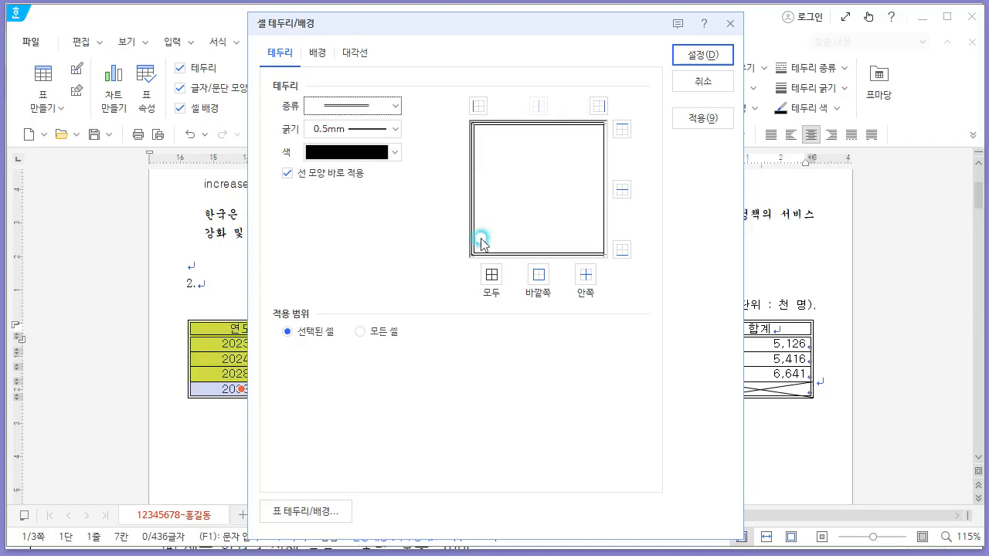
click(598, 105)
click(704, 55)
click(700, 303)
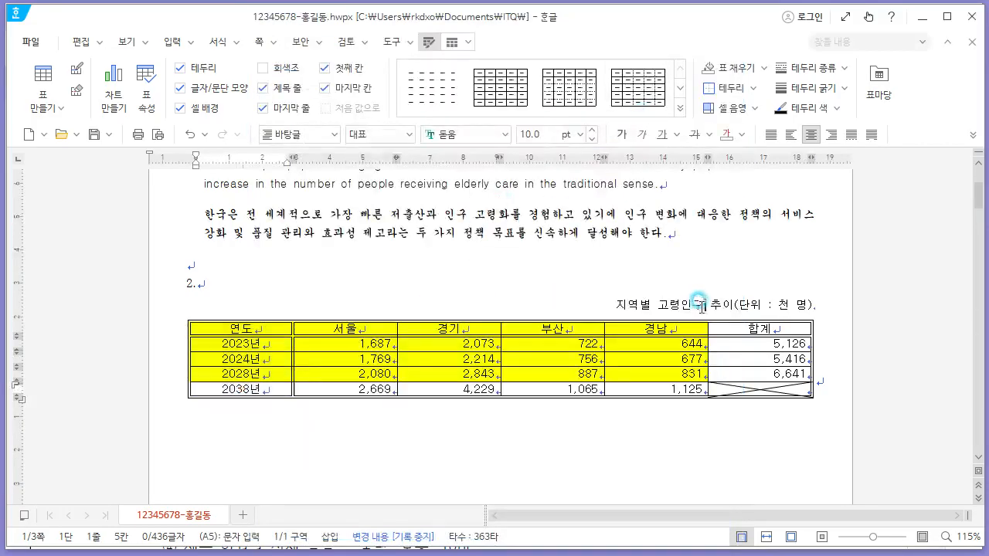
- Increase the height of all table rows
scroll(700, 303, down, 1)
drag(272, 271, 758, 336)
click(889, 435)
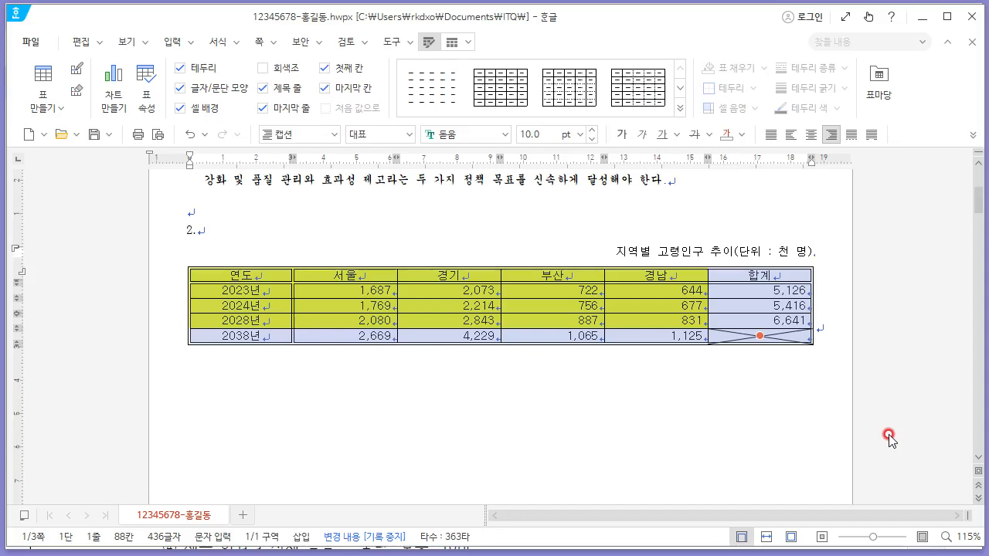
key(ctrl+Down)
key(ctrl+Down)
key(ctrl+Down)
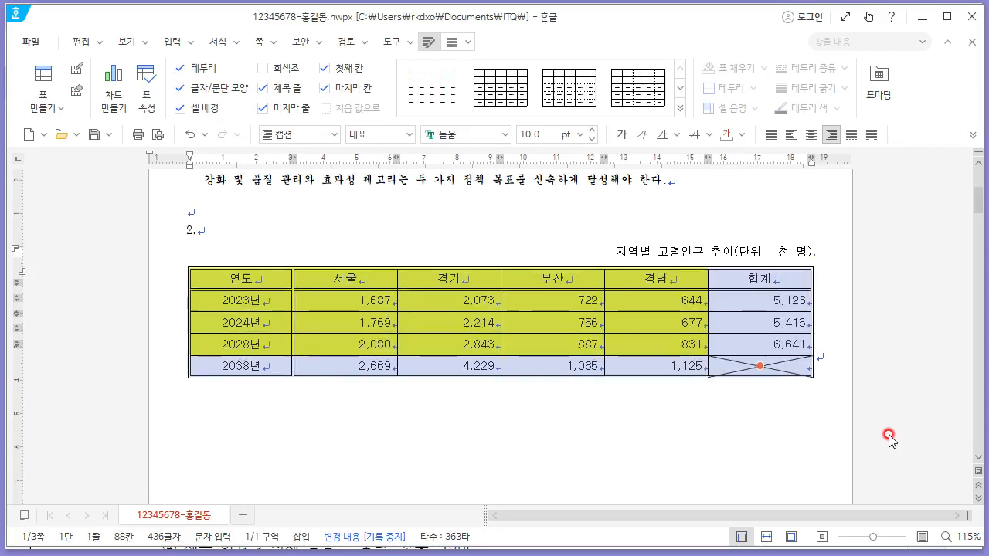
click(760, 268)
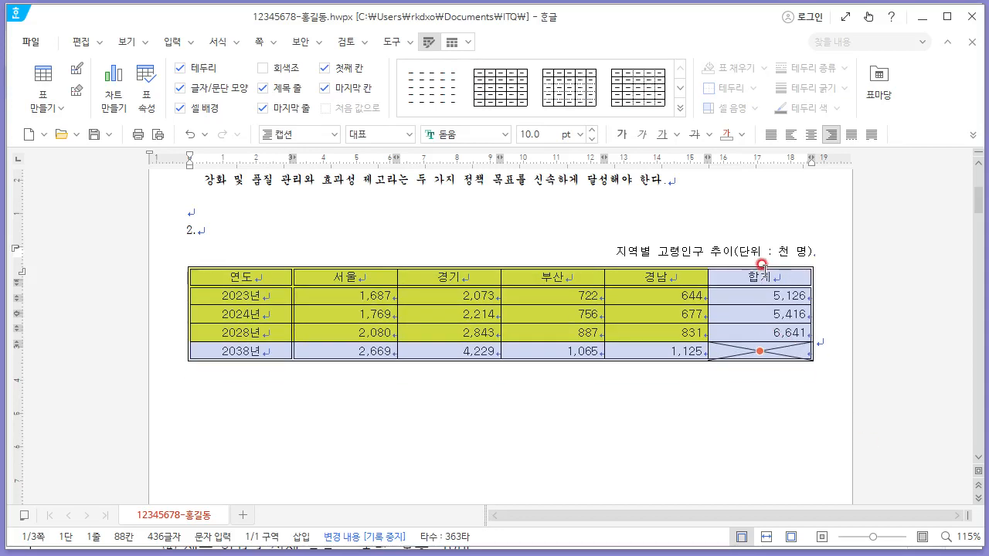
click(442, 327)
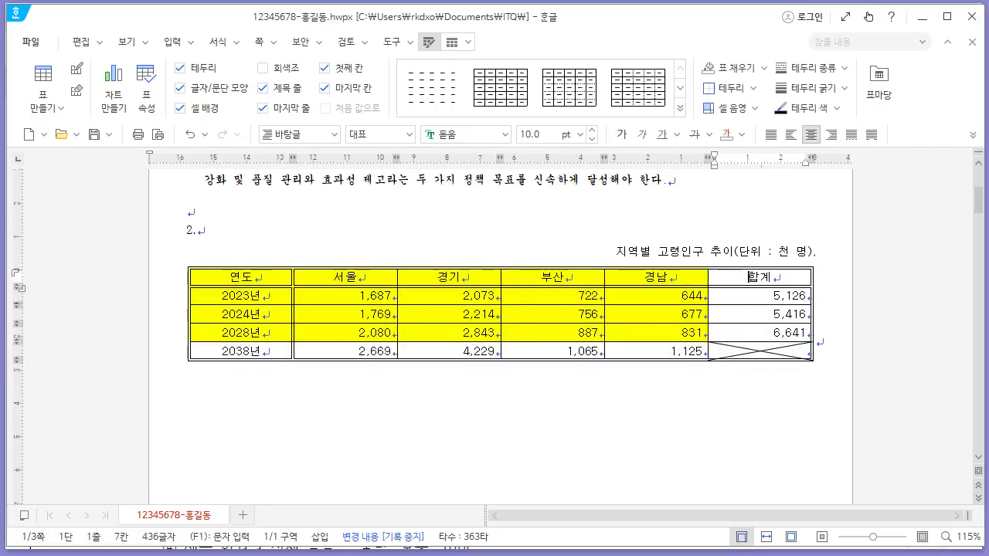
- Review the chart conditions and output form in the exam PDF
key(alt+Tab)
scroll(437, 353, down, 6)
scroll(437, 353, down, 1)
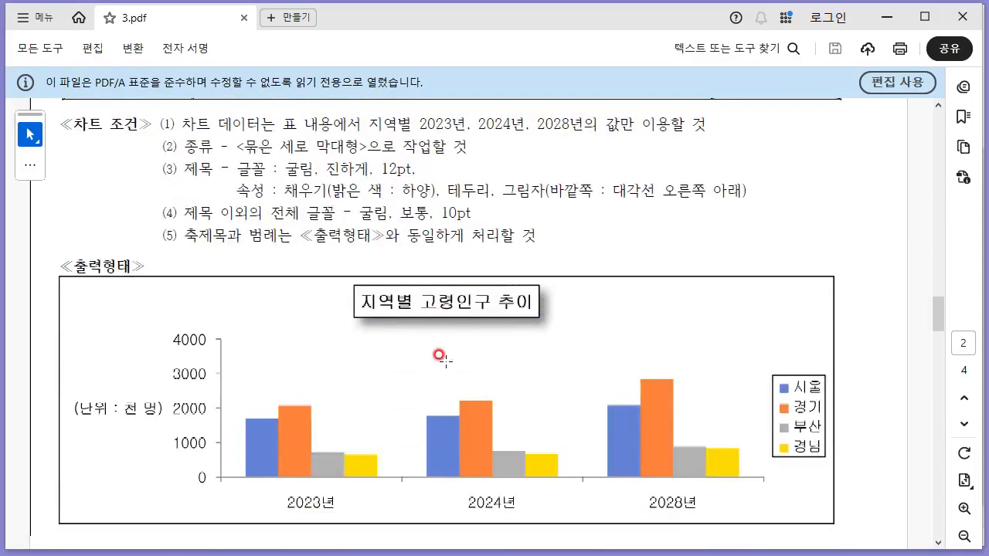
scroll(379, 320, up, 4)
scroll(584, 232, down, 4)
- Select the header and 2023, 2024, 2028 rows without 합계 and insert a clustered column chart
key(alt+Tab)
drag(261, 279, 656, 333)
click(180, 50)
click(202, 91)
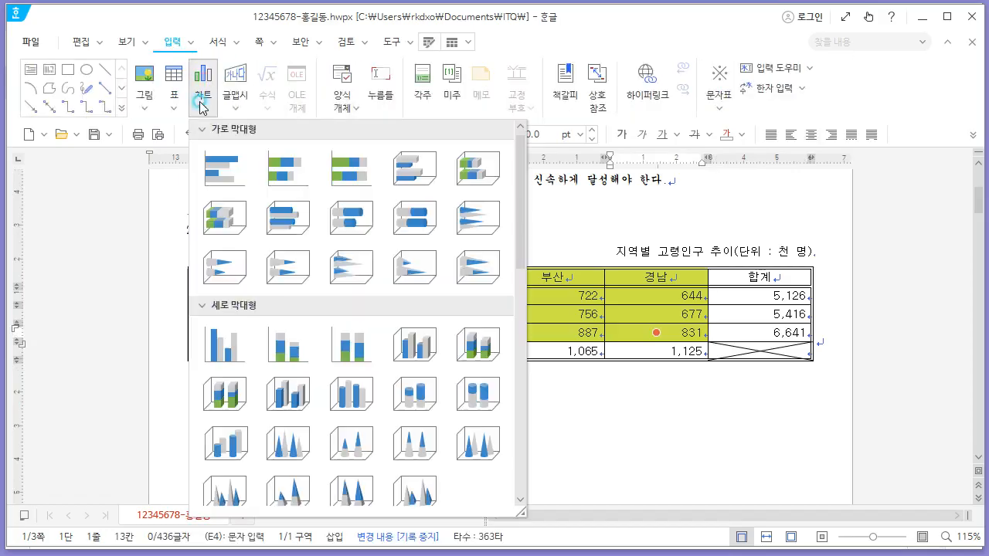
click(224, 337)
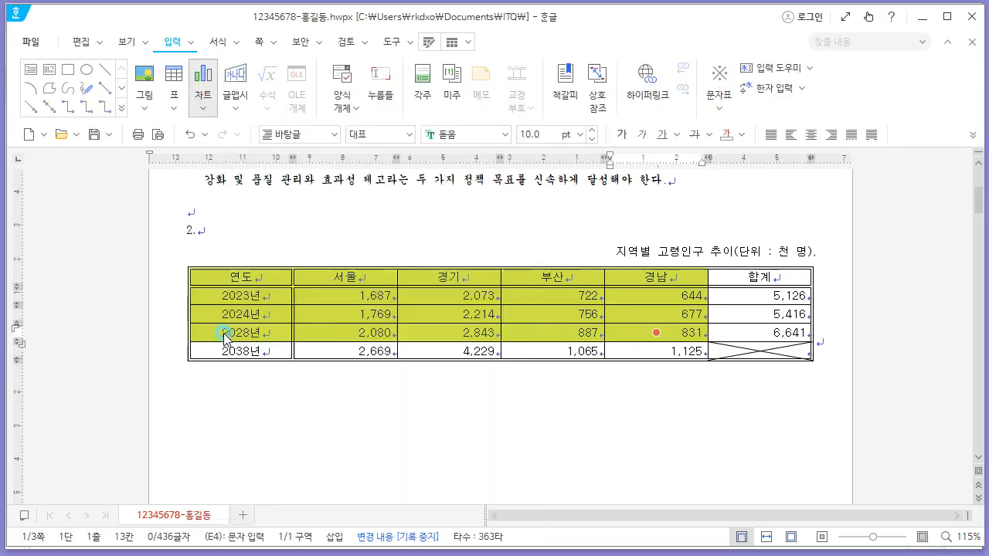
- Move the chart directly below the table
drag(528, 191, 536, 457)
click(669, 183)
scroll(652, 203, down, 3)
scroll(652, 203, down, 2)
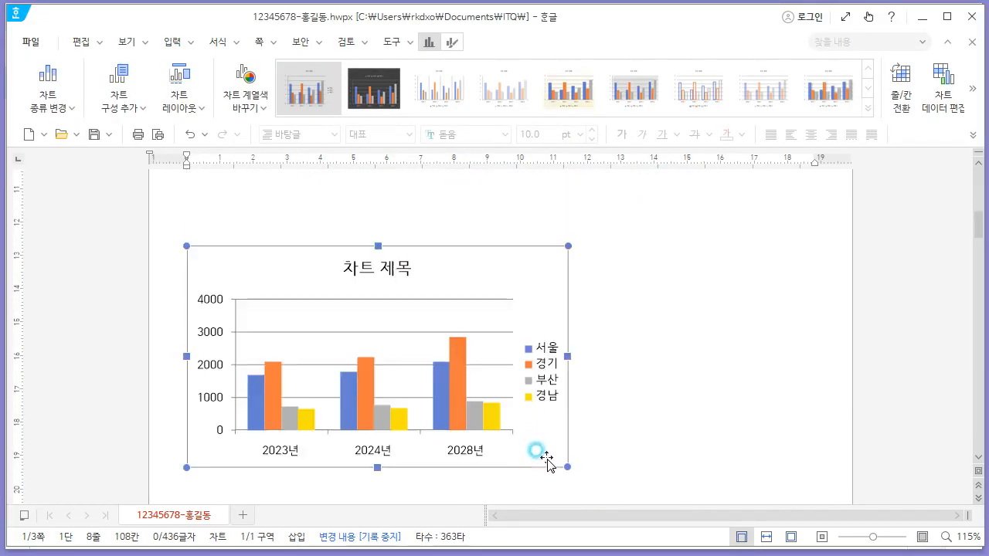
scroll(557, 379, up, 2)
drag(541, 375, 511, 229)
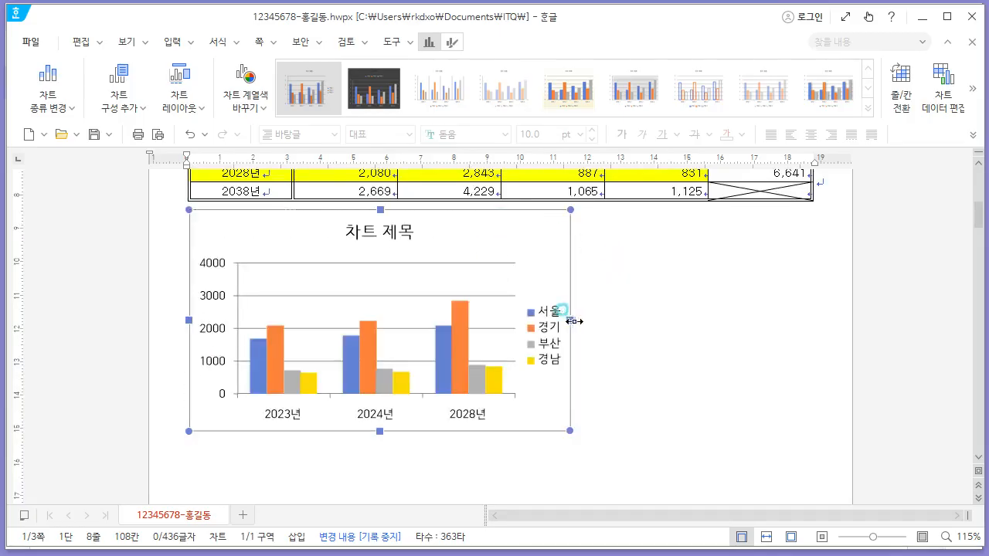
- Widen the chart to line up with the table's right edge
drag(575, 321, 811, 321)
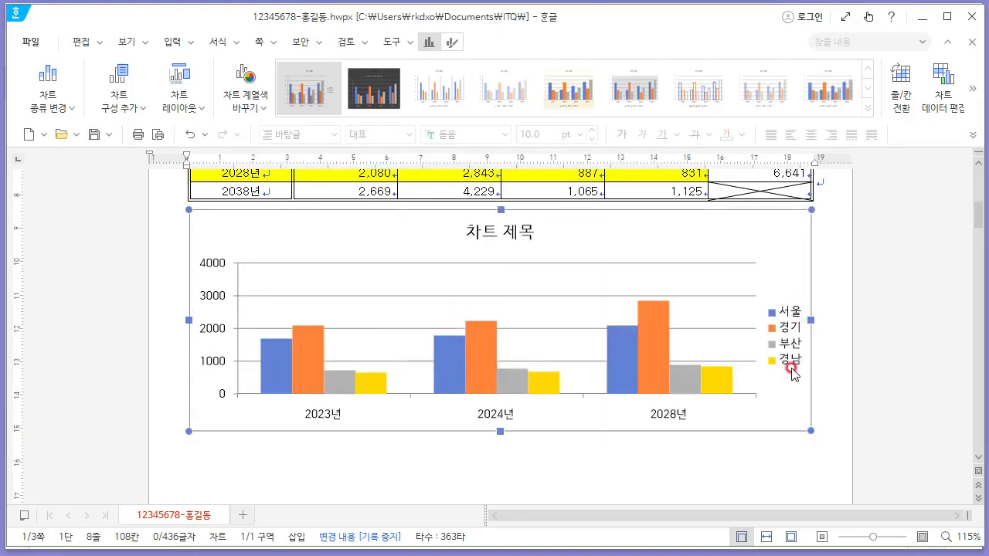
scroll(792, 373, up, 1)
scroll(750, 374, down, 1)
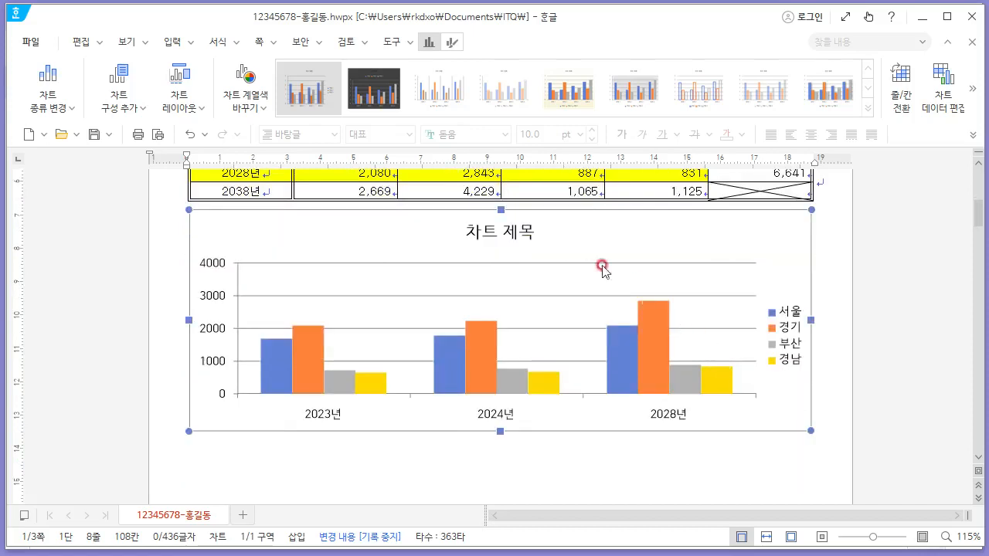
- Edit the chart title text to 지역별 고령인구 추이, checking the exam PDF for the wording
click(523, 238)
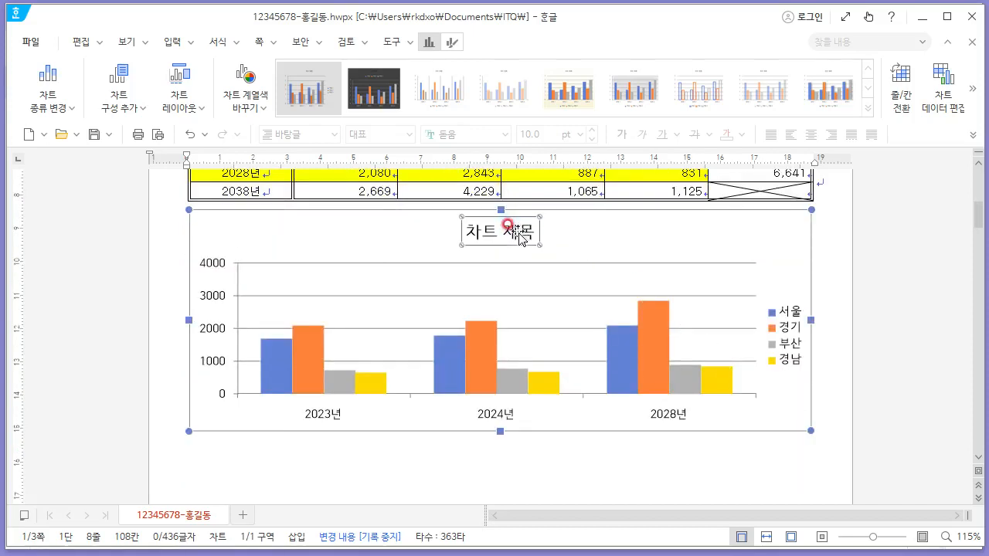
right_click(518, 231)
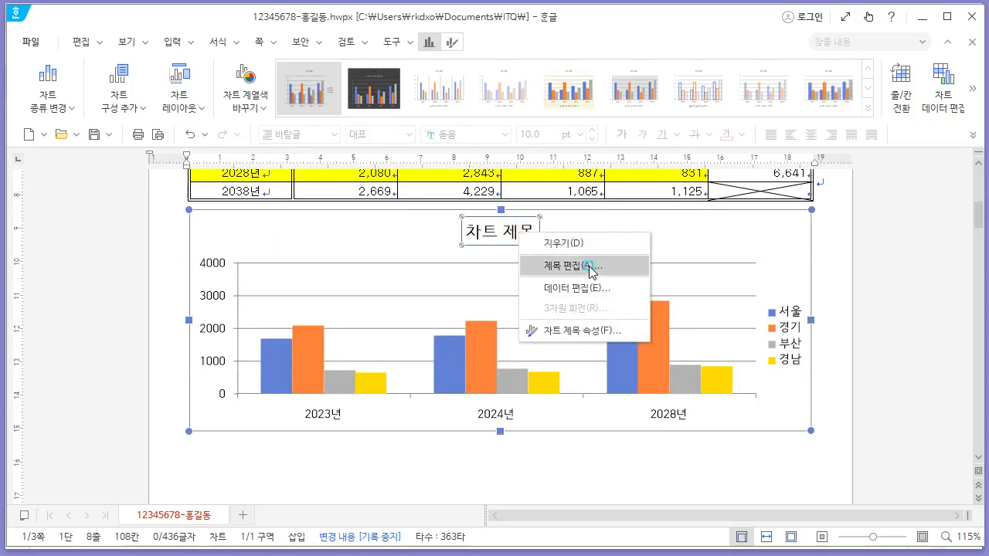
click(589, 266)
key(alt+Tab)
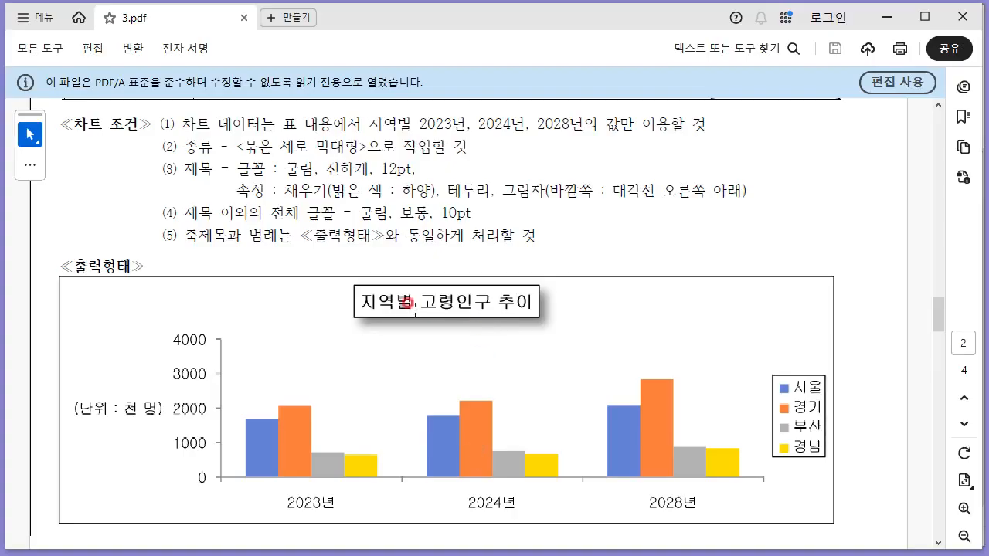
key(alt+Tab)
text(지)
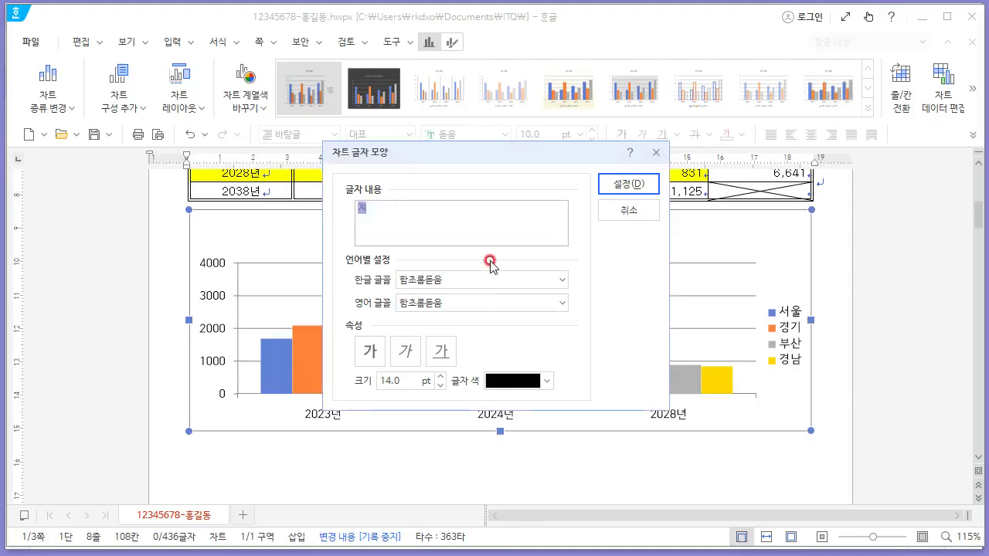
text(역별 고령인구 추이)
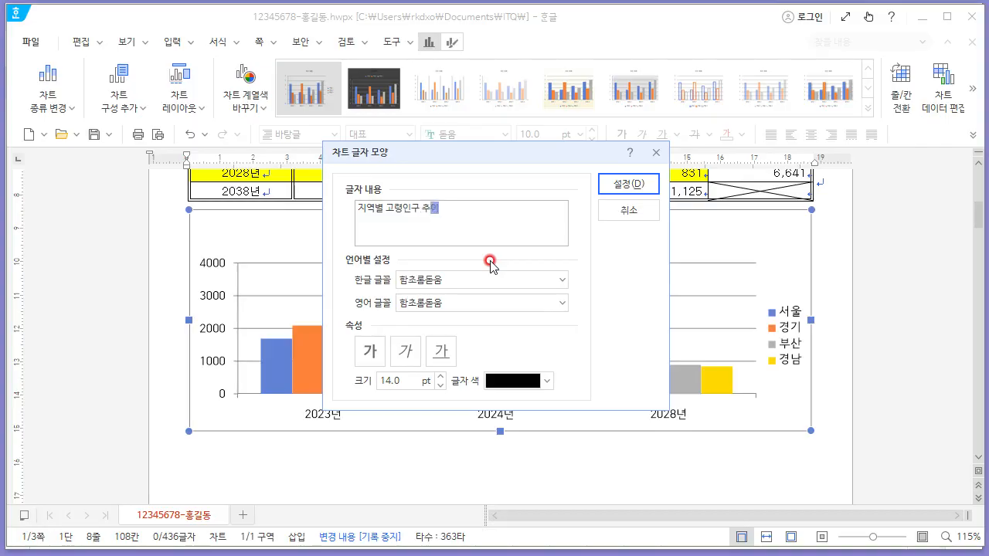
- Set the chart title font to 굴림, bold, 12 pt and apply the change
key(alt+Tab)
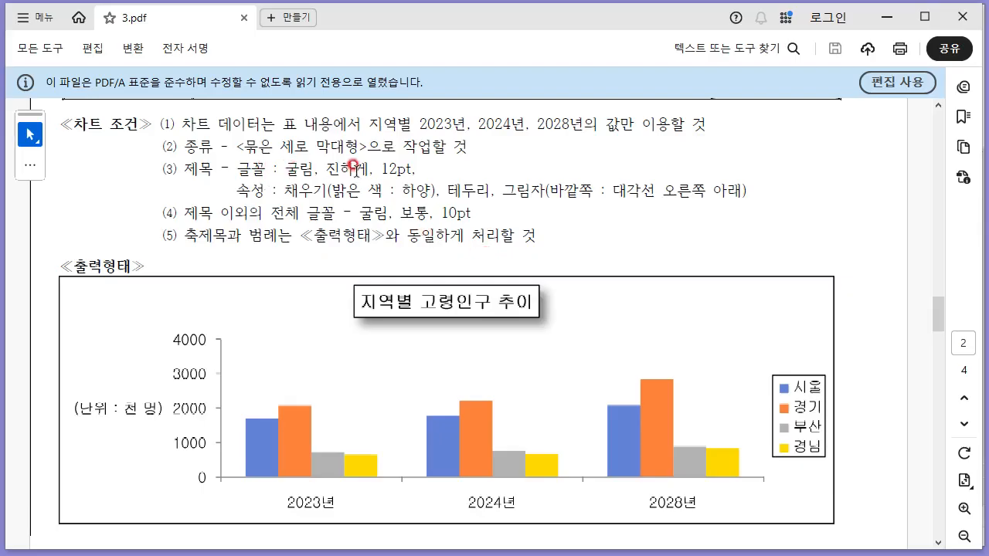
key(alt+Tab)
click(453, 280)
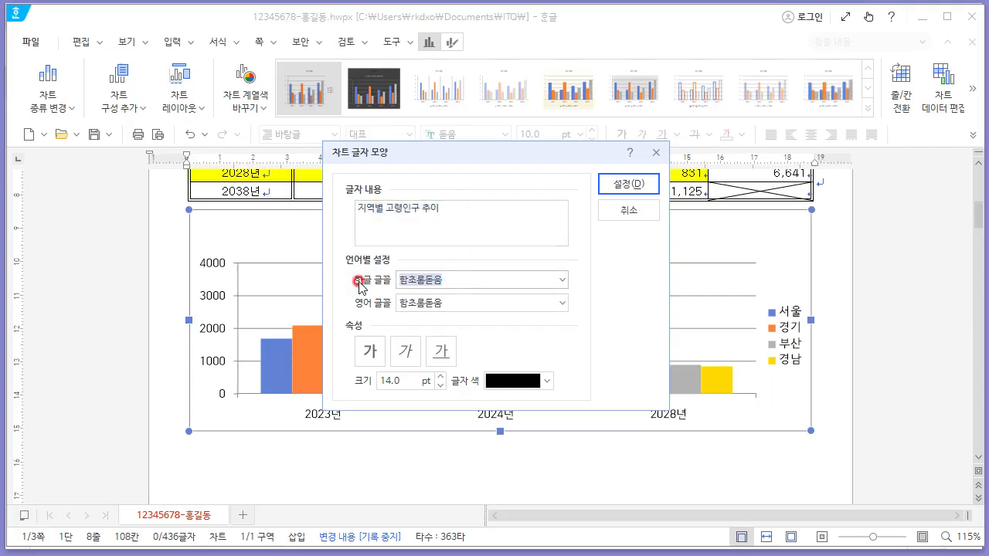
text(굴)
key(Return)
click(370, 351)
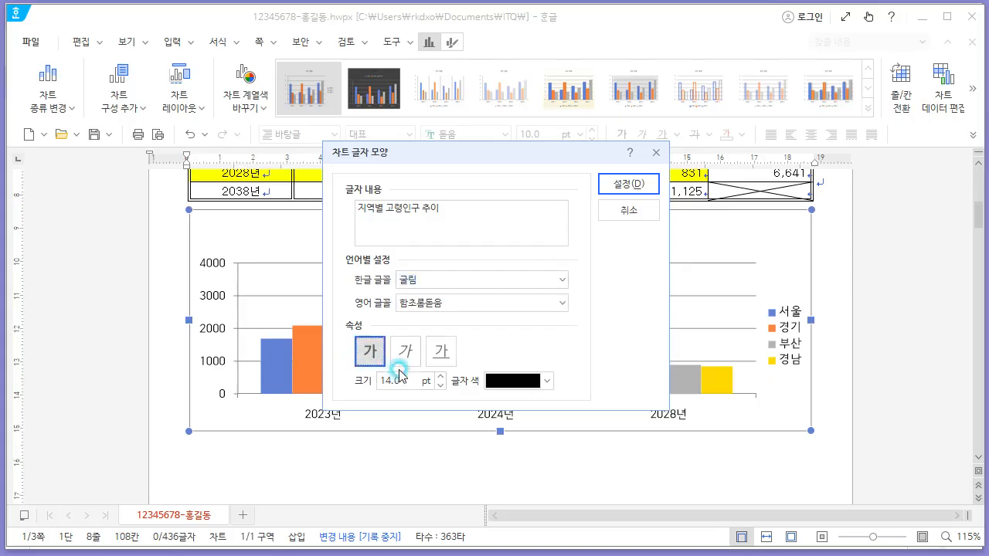
double_click(398, 381)
text(12)
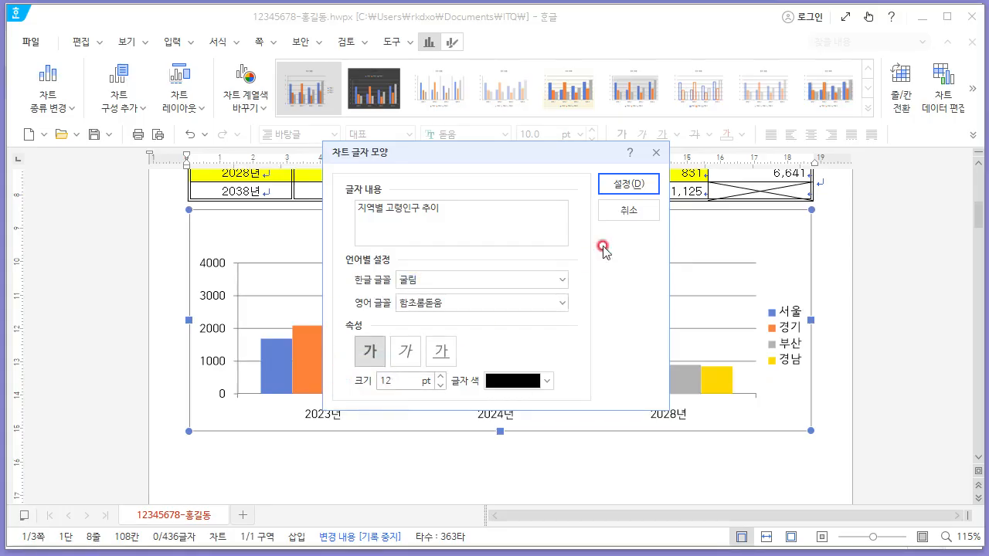
click(627, 186)
- Open the chart title's properties and give the title a black border line, per the PDF's attribute conditions
right_click(522, 232)
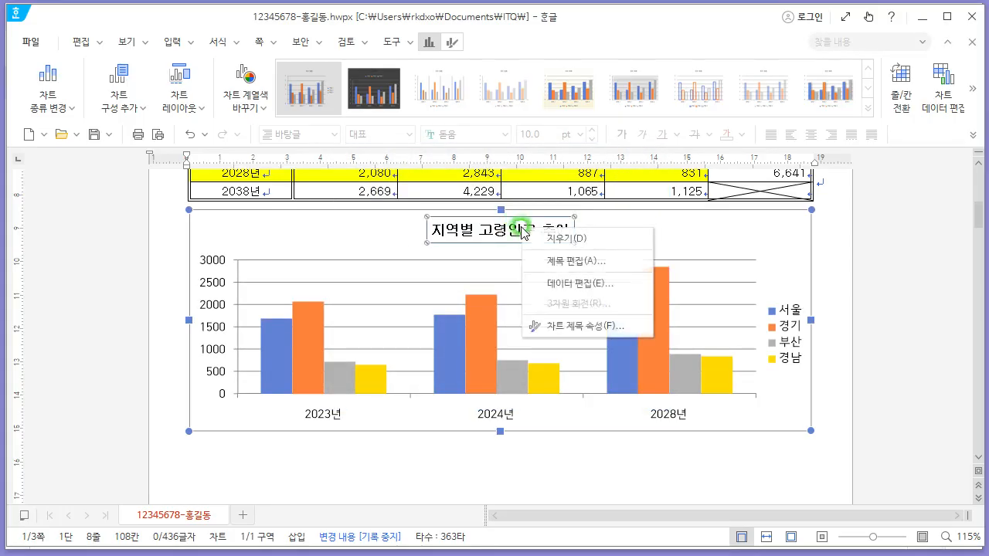
click(603, 329)
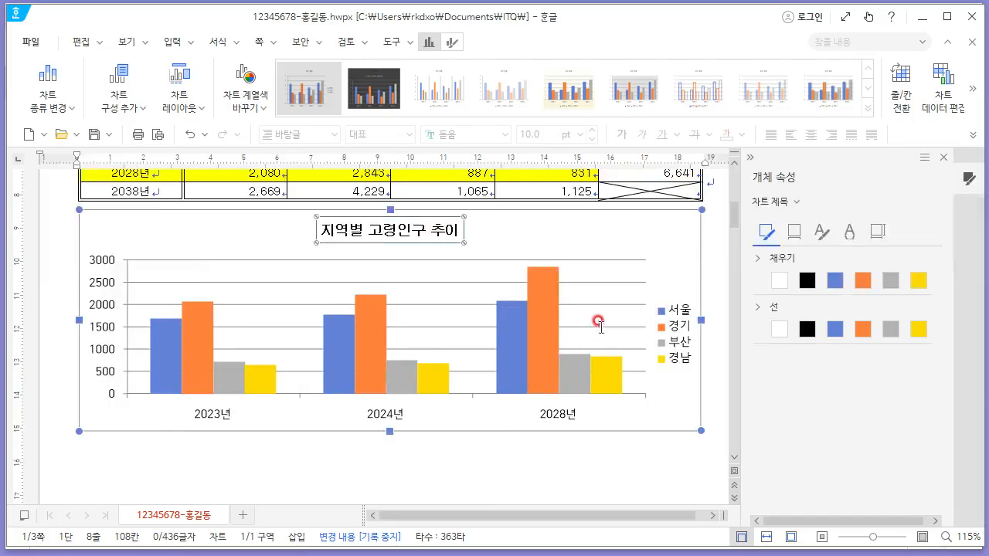
key(alt+Tab)
drag(285, 186, 473, 187)
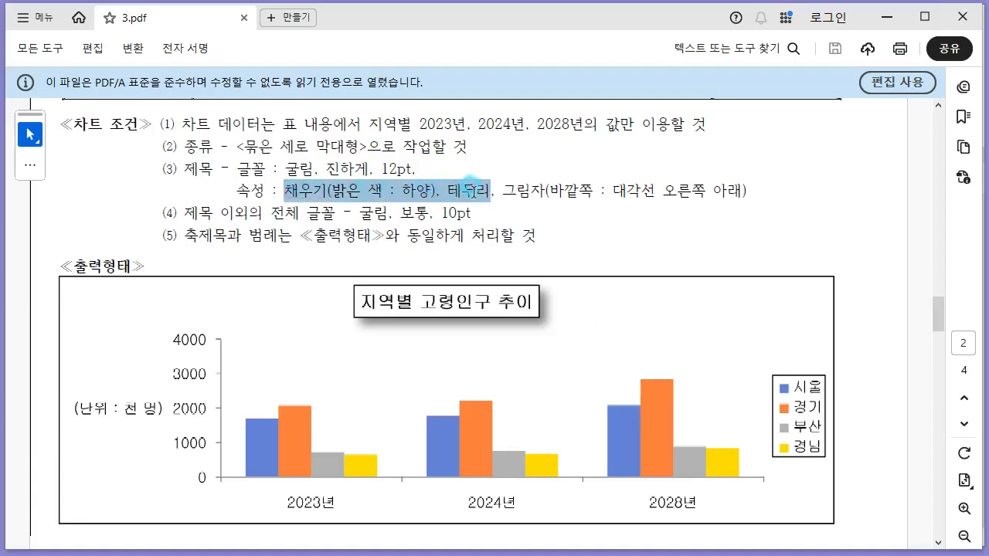
drag(549, 183, 722, 194)
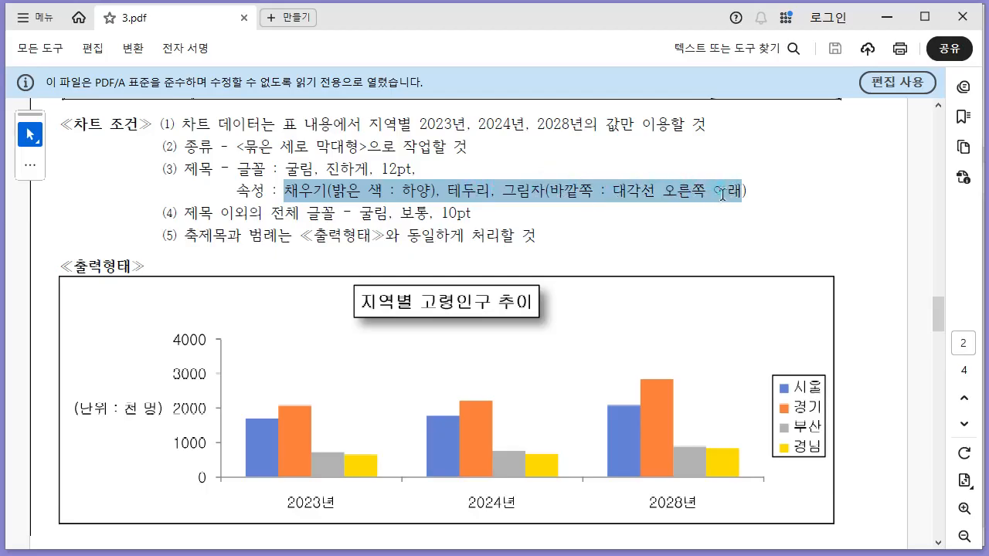
key(alt+Tab)
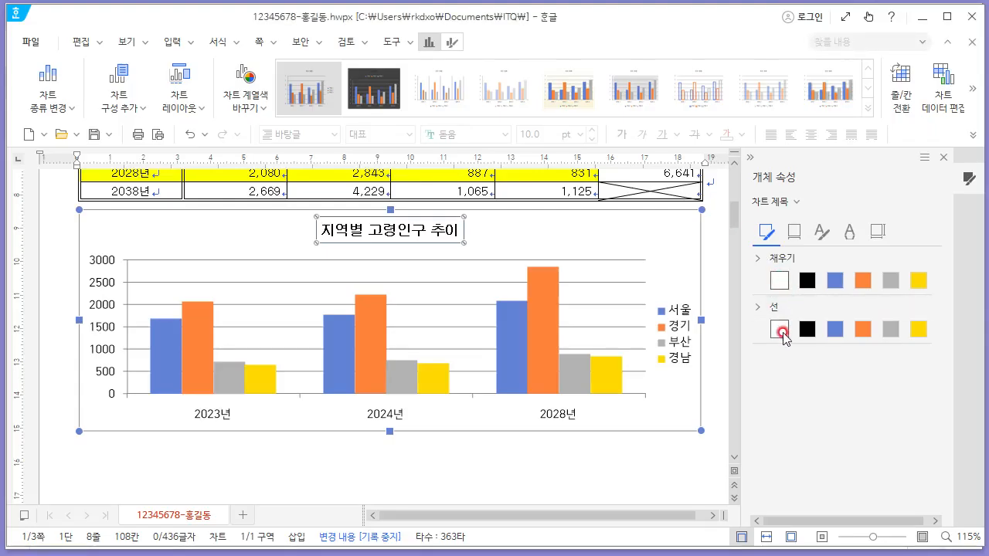
click(807, 330)
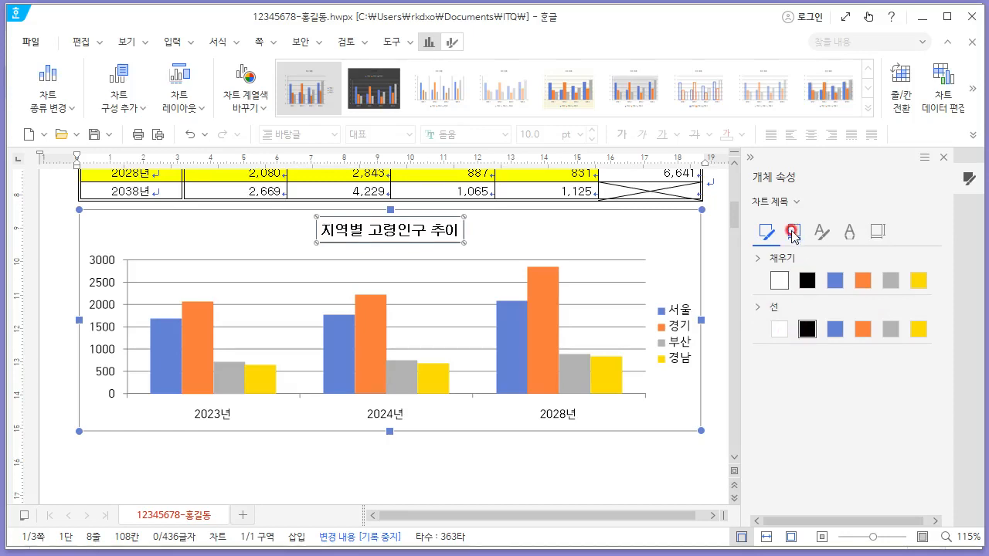
- Apply an outer diagonal bottom-right shadow to the chart title and close the properties pane
click(793, 231)
click(912, 260)
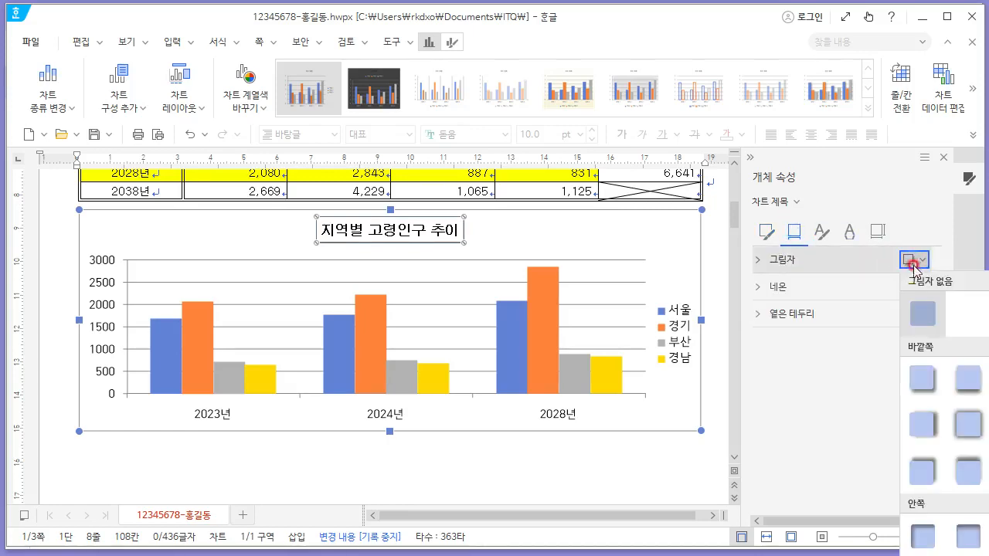
click(928, 382)
click(945, 159)
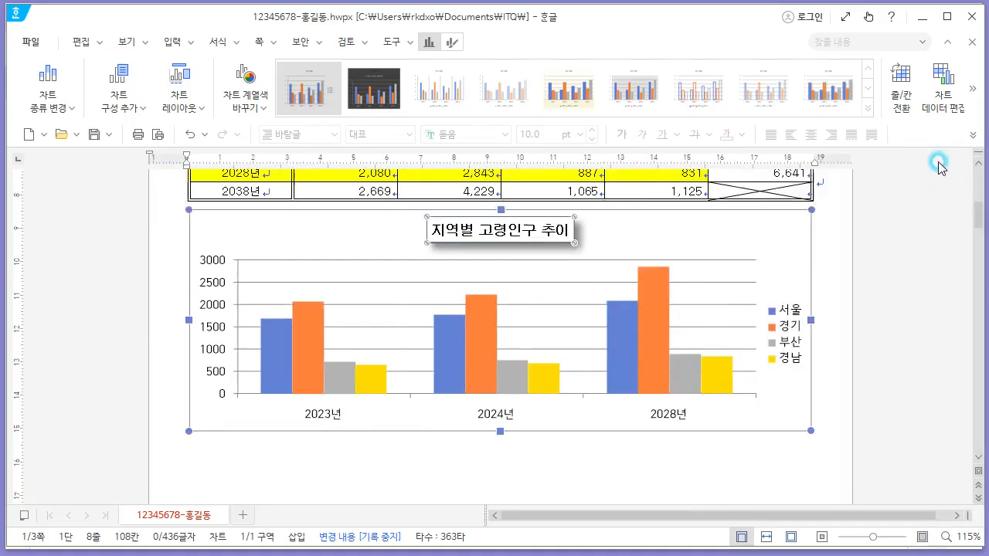
- Review the remaining chart font condition and axis title in the exam PDF
click(706, 223)
key(alt+Tab)
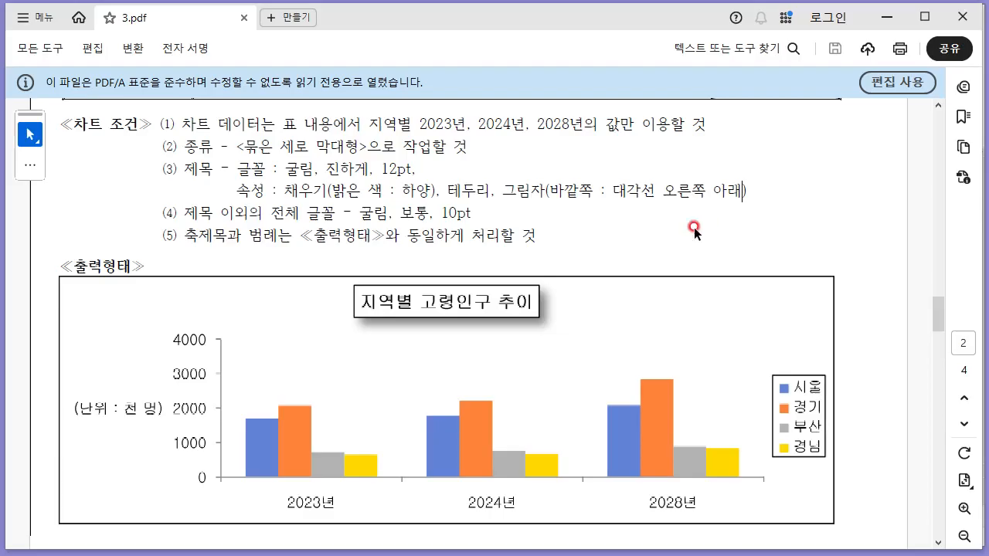
drag(185, 203, 466, 210)
click(248, 280)
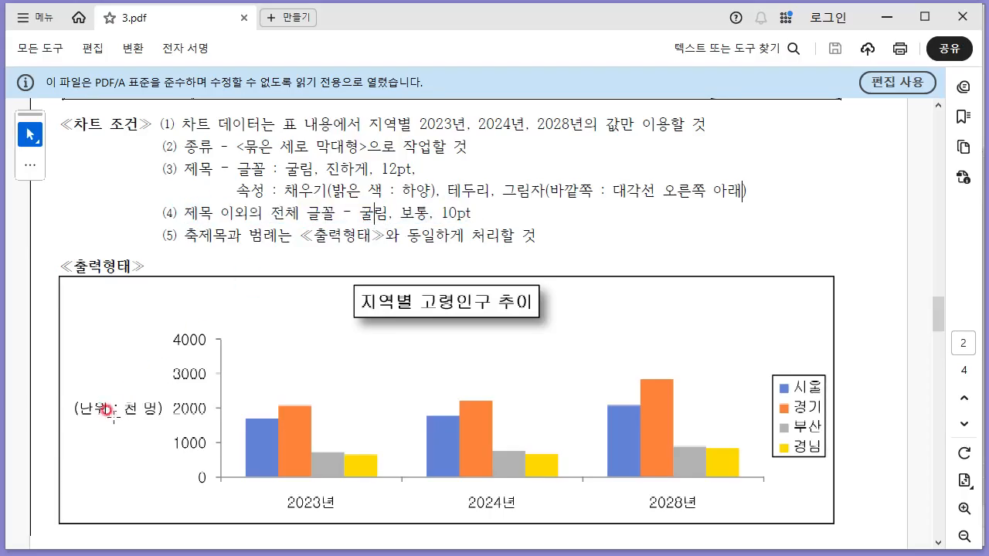
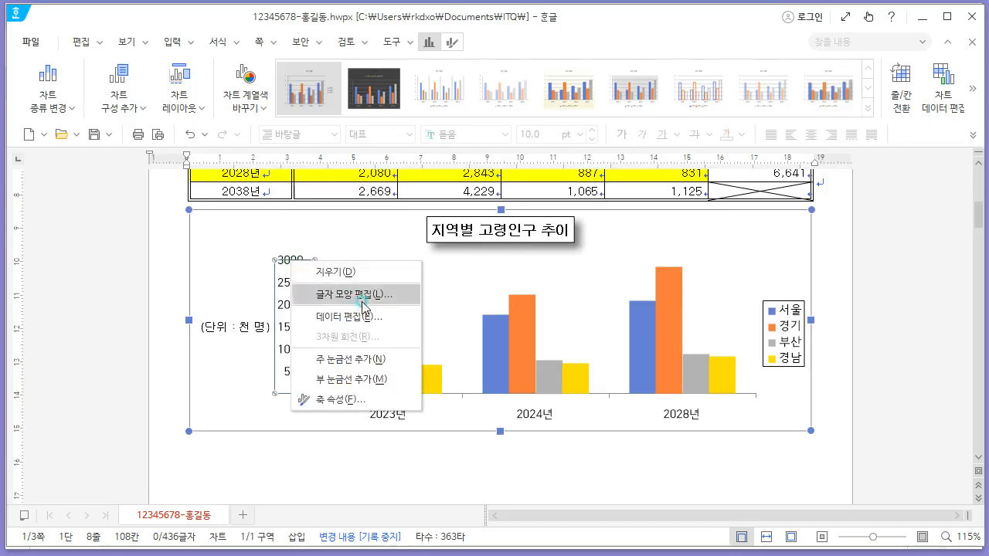
- Set the value axis labels' font to 굴림
click(328, 295)
drag(457, 303, 337, 305)
text(굴림)
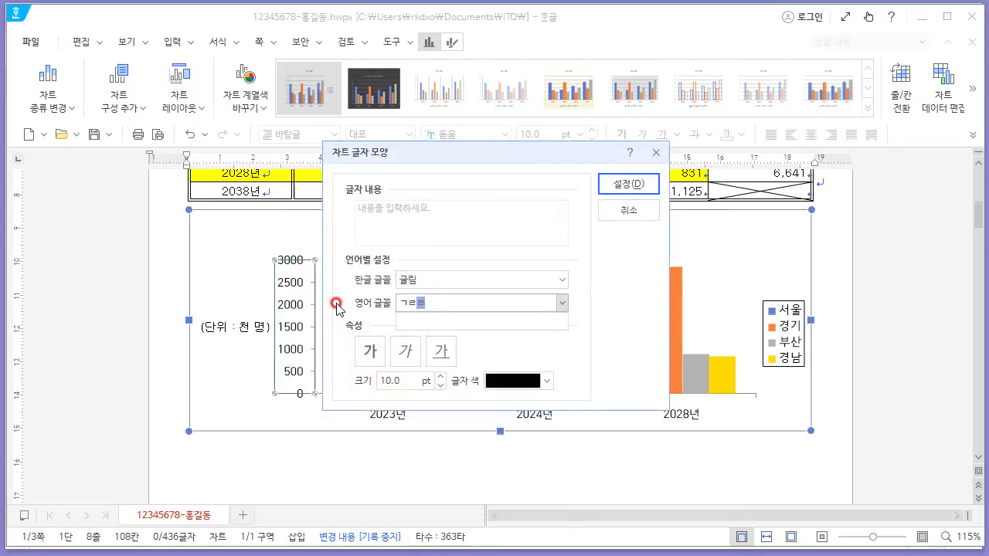
key(Return)
key(Return)
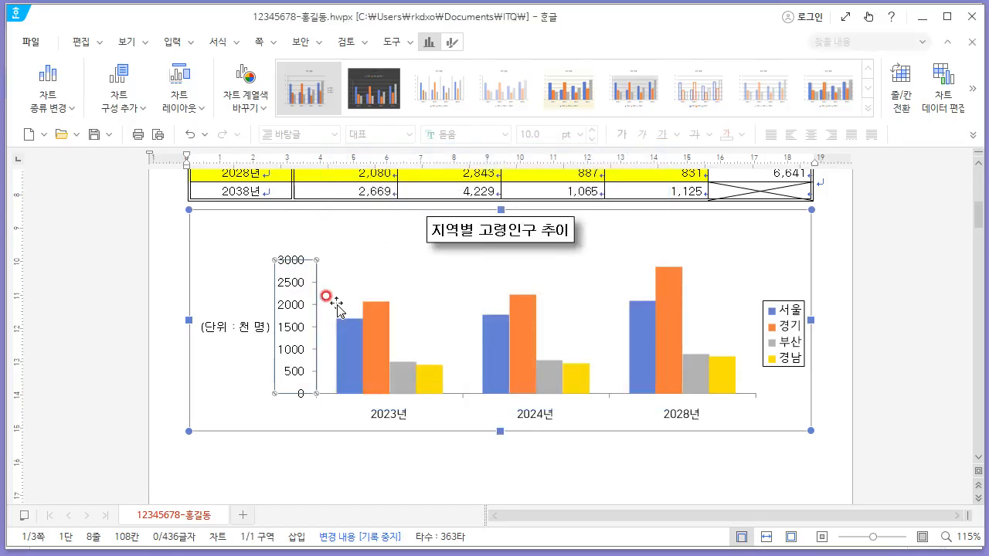
- Set the category axis labels' Korean font to 굴림
click(386, 410)
right_click(399, 422)
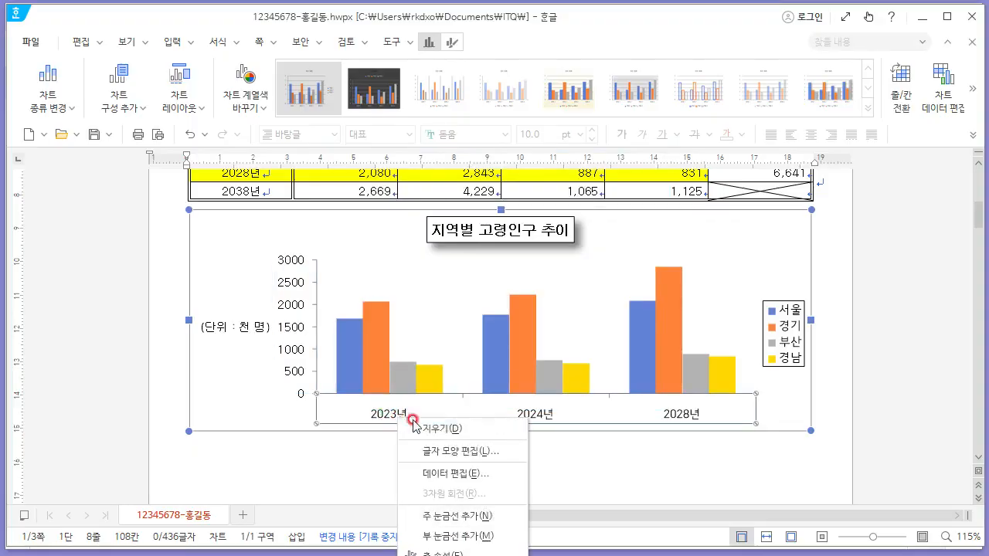
click(468, 449)
text(굴림)
key(Return)
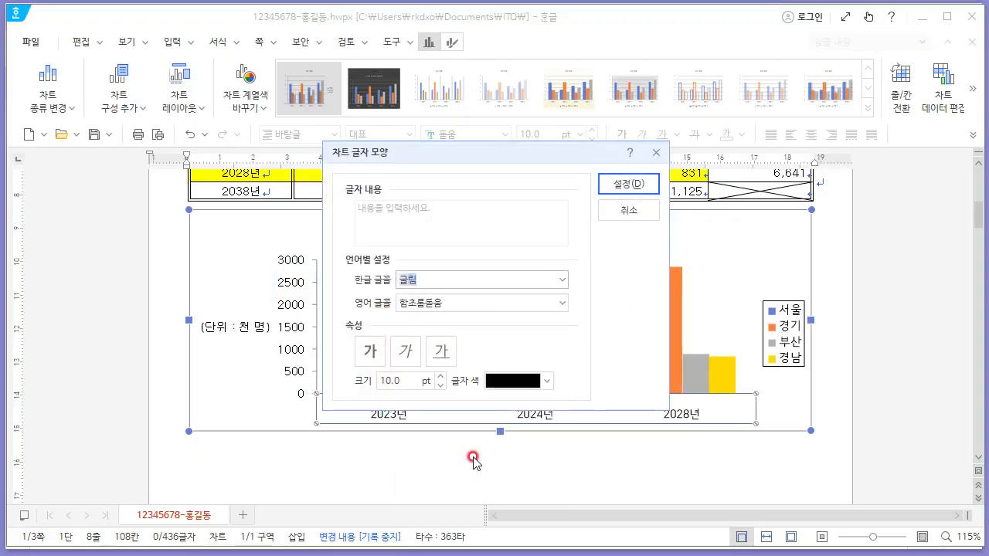
key(Return)
- Set the category axis labels' English font to 굴림 as well
right_click(392, 416)
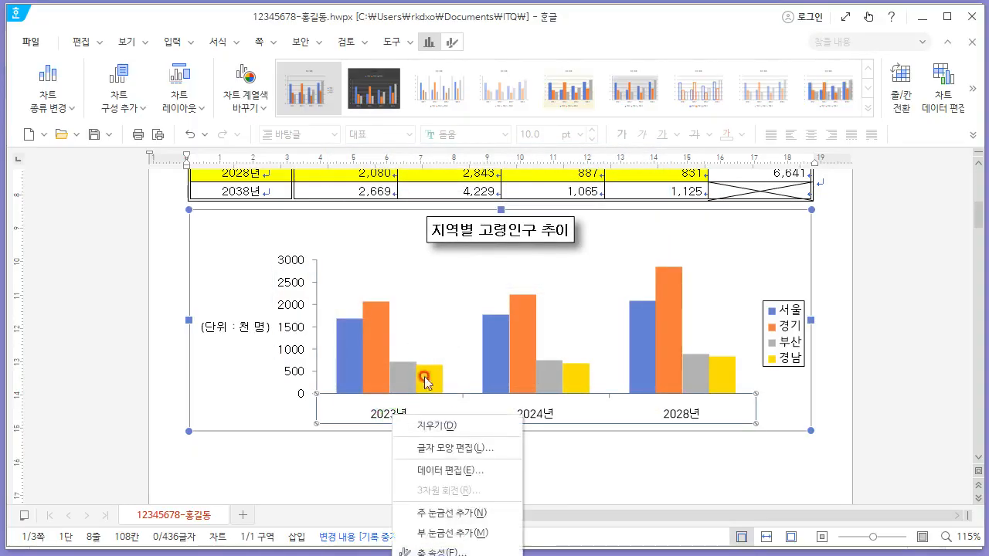
click(470, 453)
click(467, 302)
text(굴)
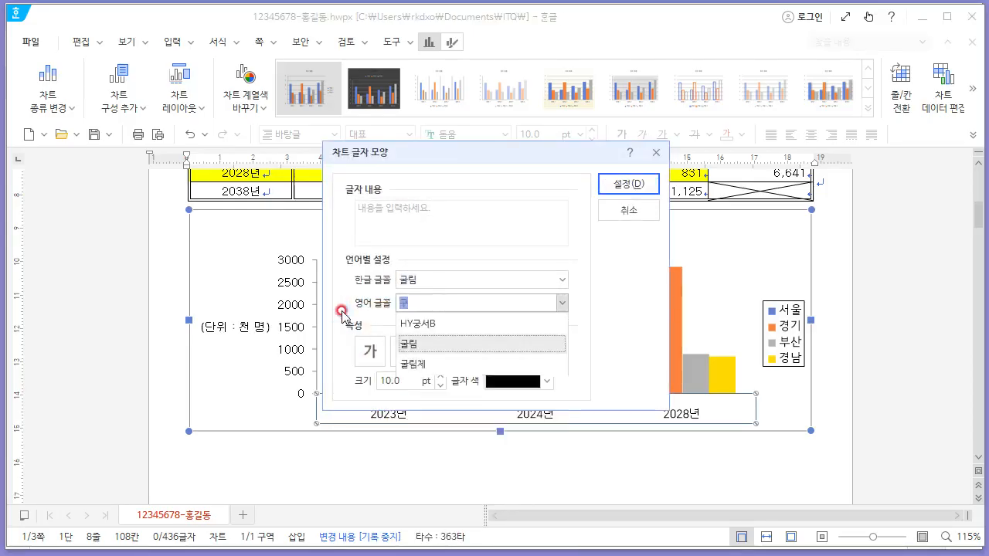
text(림)
key(Return)
key(Return)
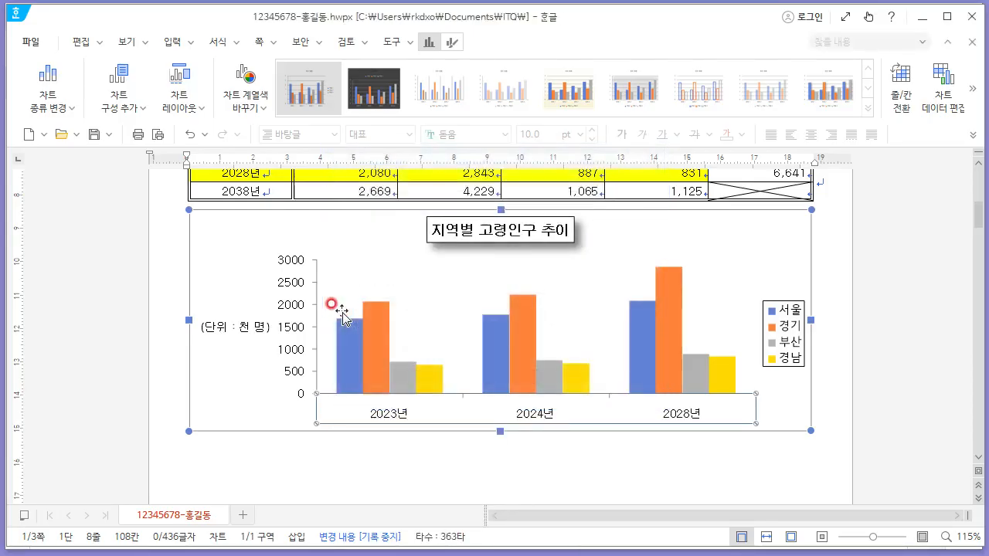
- Set the legend's font to 굴림 and leave chart editing
click(785, 312)
right_click(785, 311)
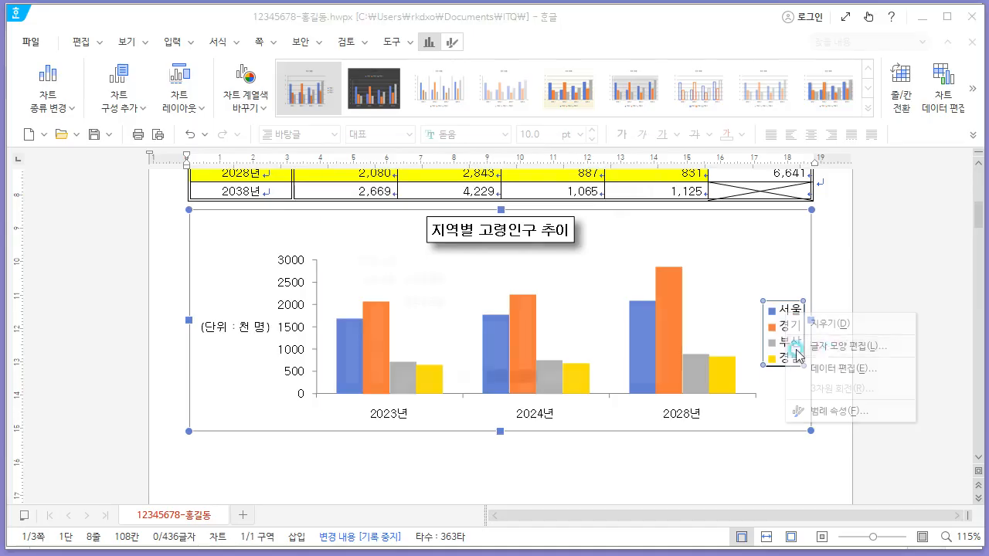
click(823, 338)
text(굴림)
key(Return)
key(Return)
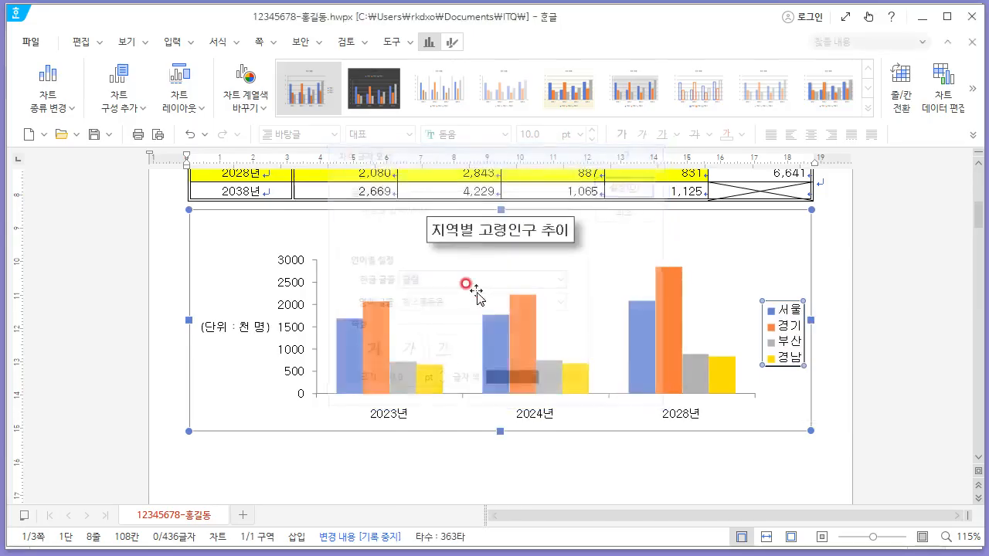
click(691, 232)
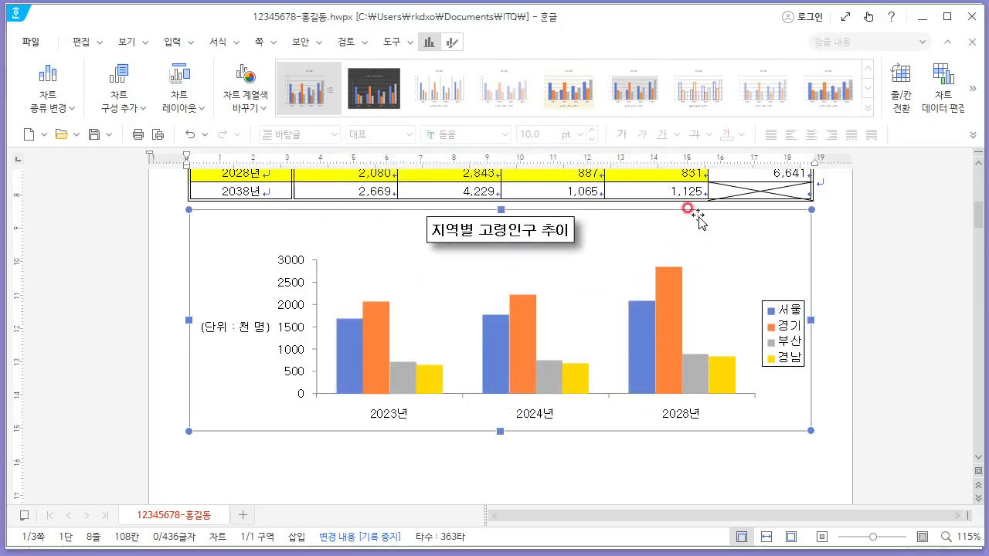
- Review question 3's equation requirements in the exam PDF and return to the answer file's question 3 area
click(766, 472)
scroll(789, 379, up, 2)
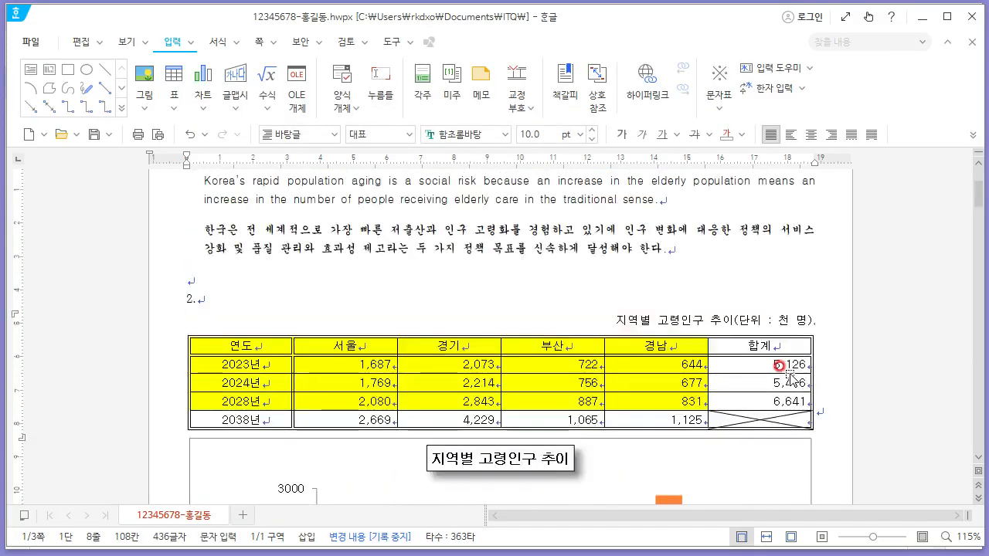
key(alt+Tab)
scroll(519, 328, up, 10)
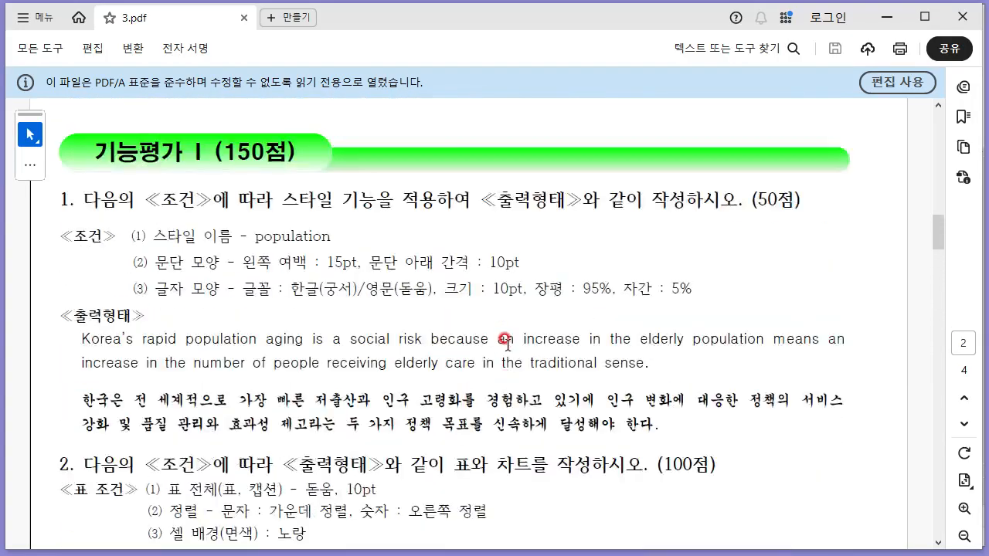
scroll(510, 340, down, 15)
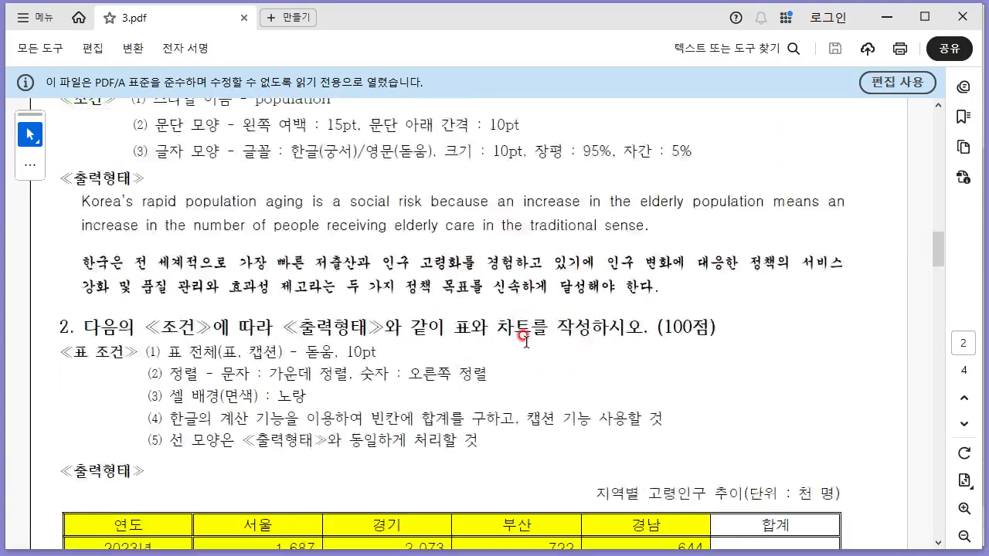
scroll(520, 328, up, 3)
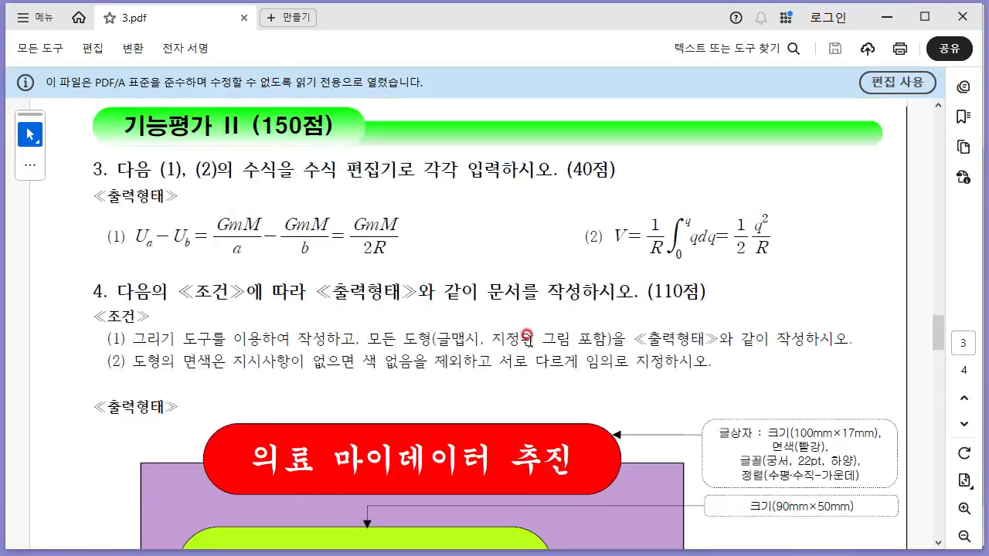
key(alt+Tab)
scroll(384, 280, down, 5)
scroll(381, 270, down, 5)
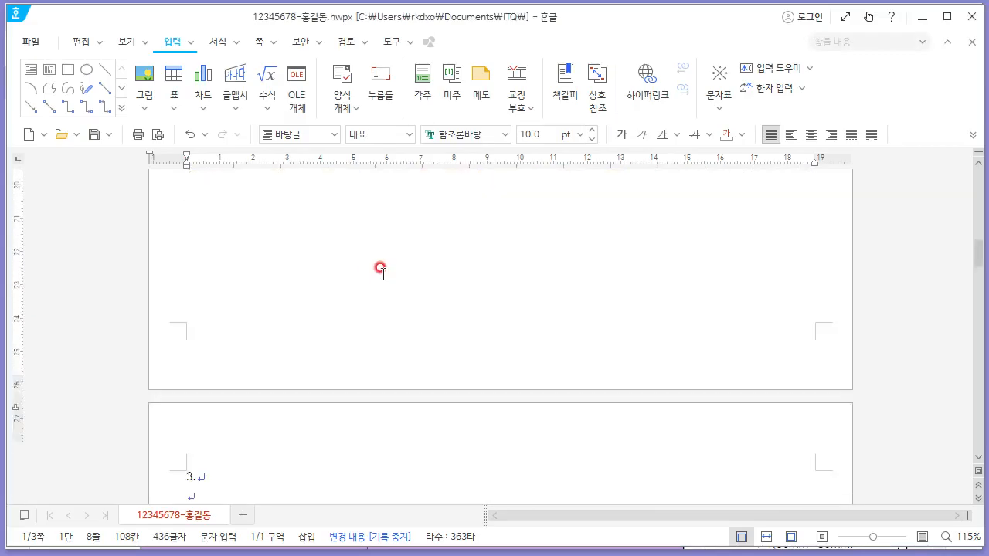
scroll(231, 255, up, 1)
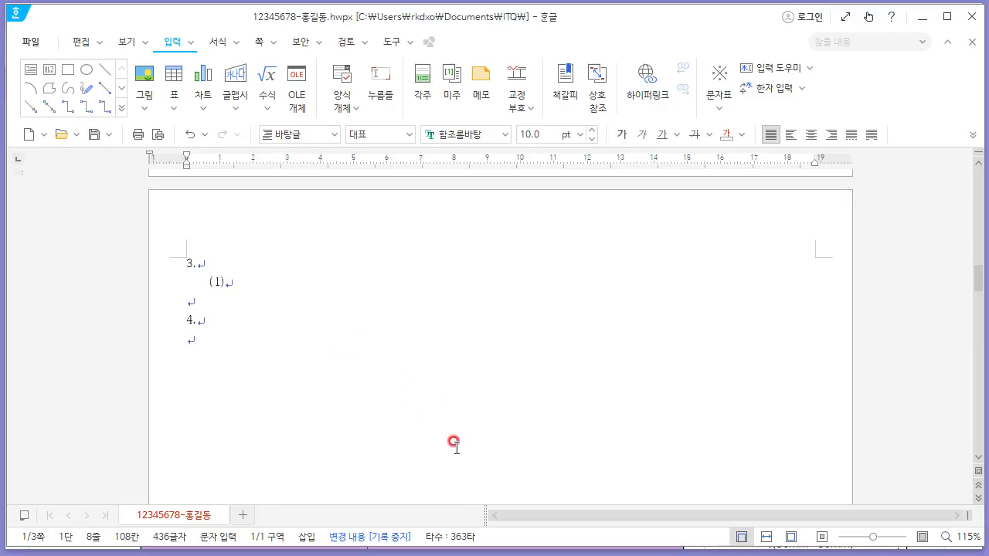
- Open the equation editor for question 3 item (1)
click(257, 111)
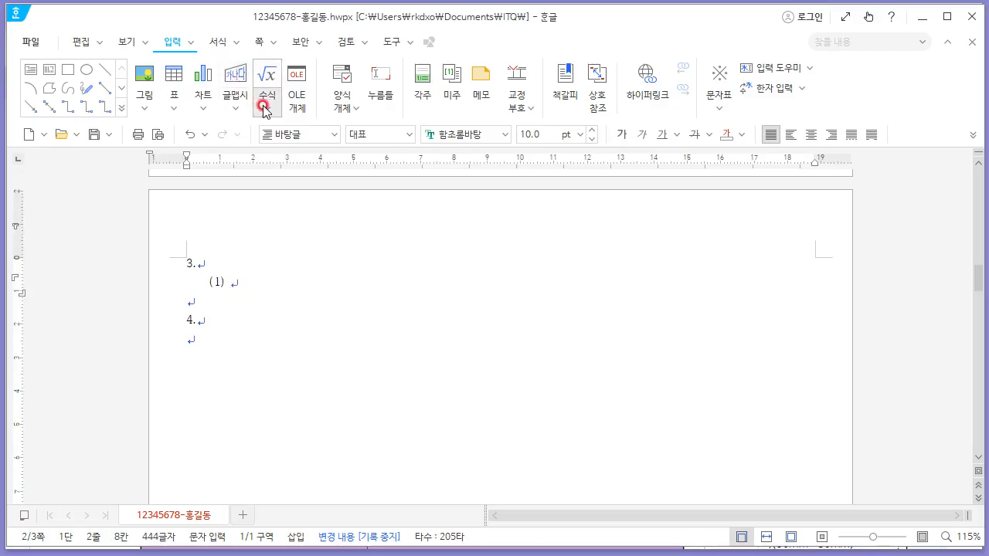
click(266, 111)
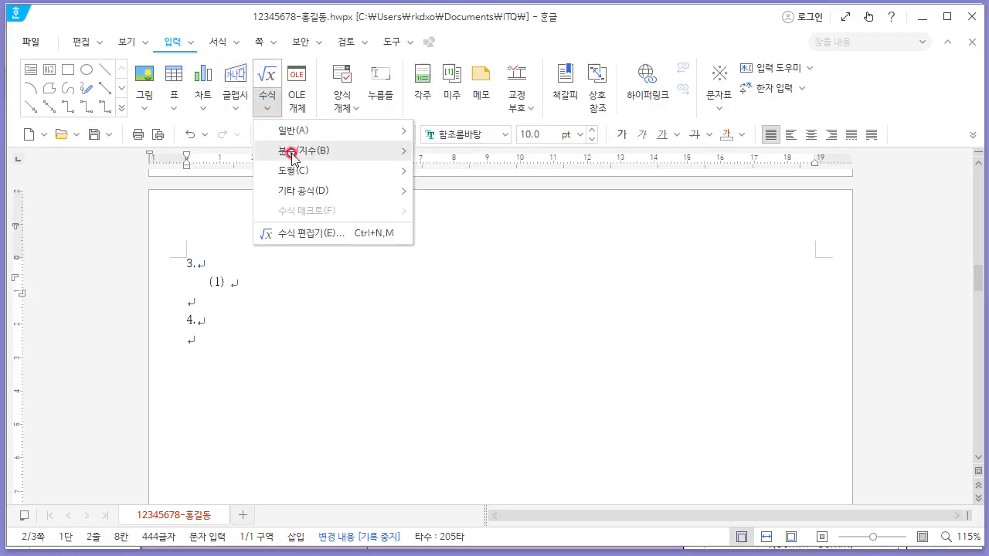
click(327, 244)
key(alt+Tab)
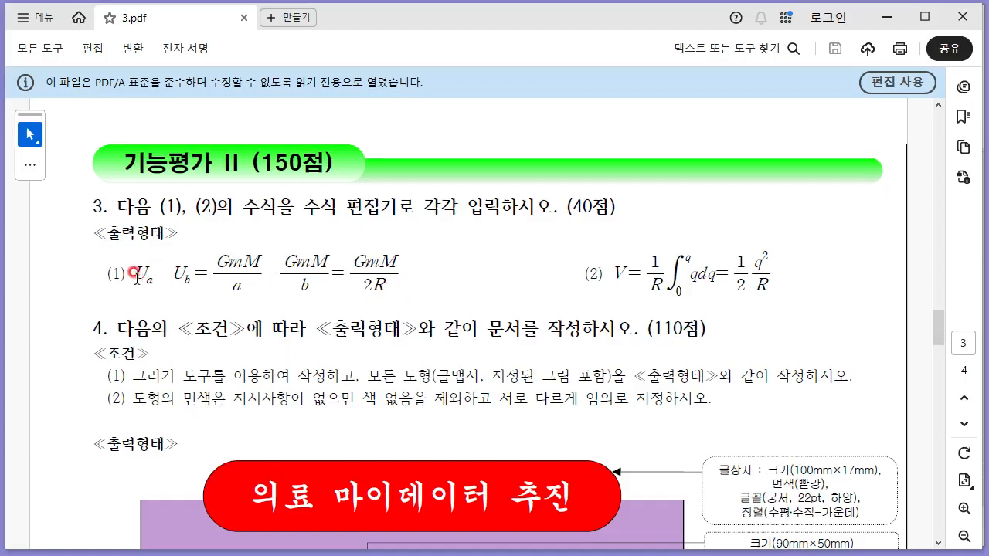
key(alt+Tab)
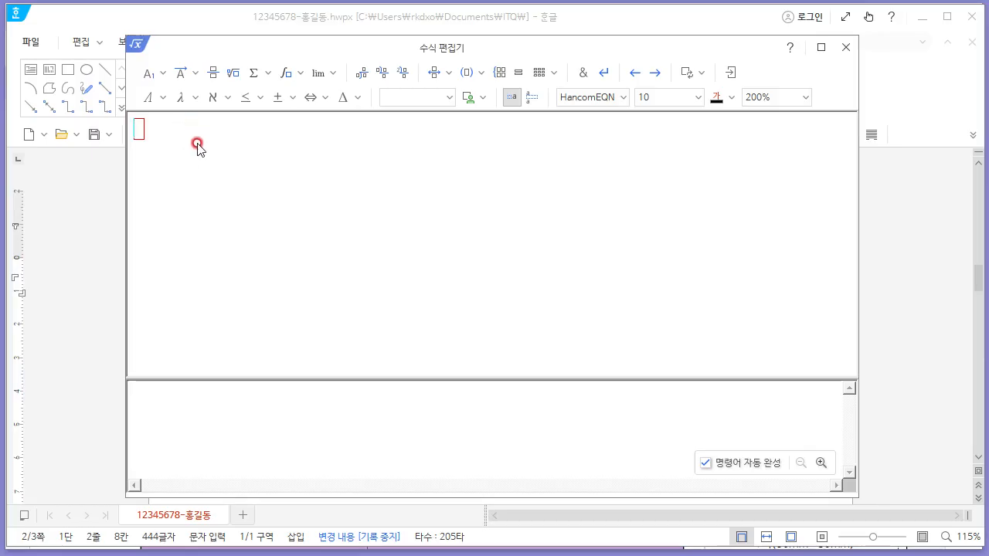
- Enter U_a − U_b using subscripts in the equation editor
click(165, 74)
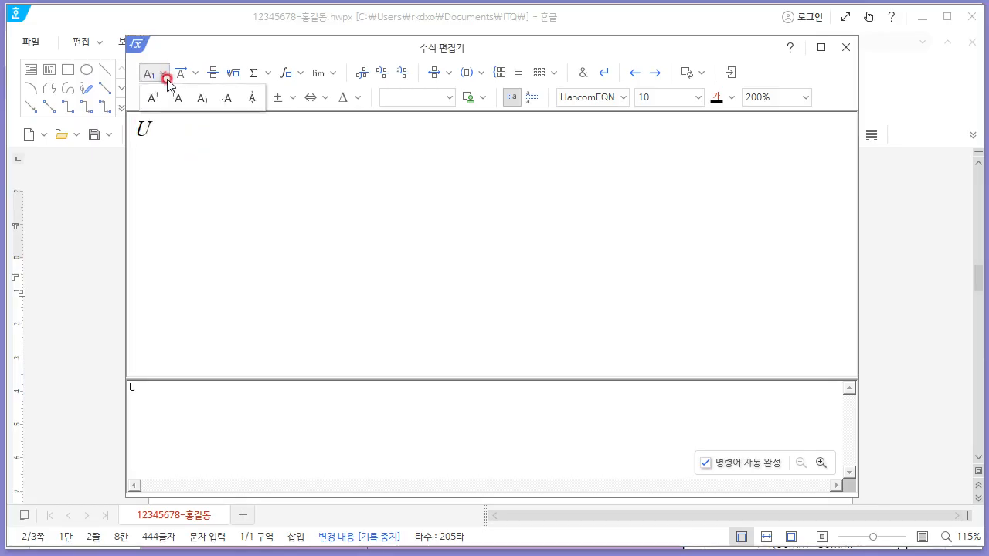
click(202, 98)
text(a)
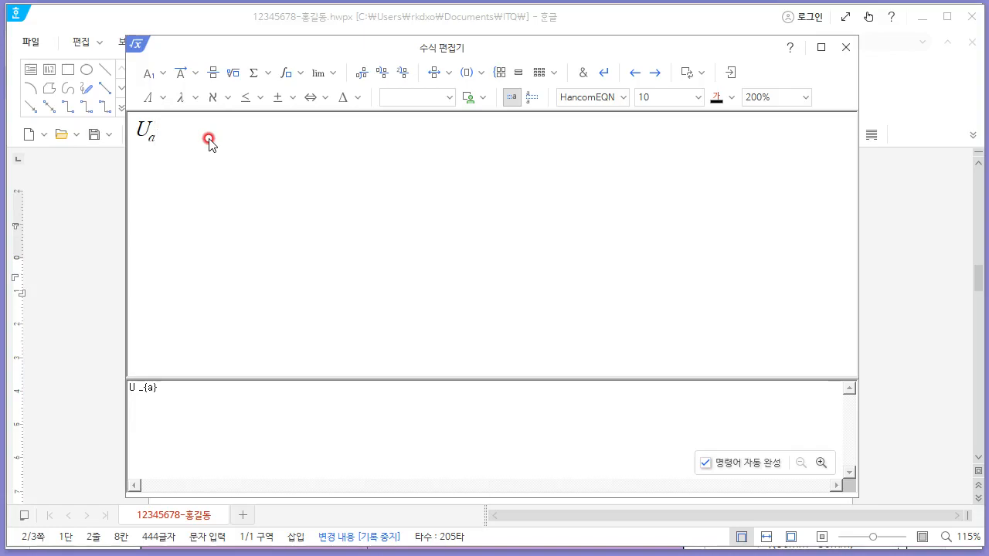
key(alt+Tab)
key(alt+Tab)
text(-U)
click(163, 73)
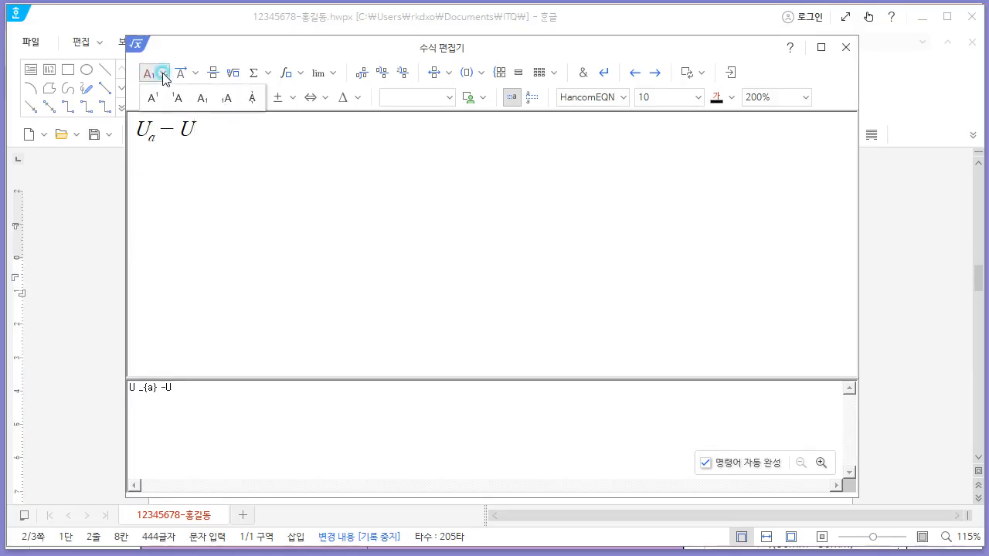
click(200, 99)
text(bn)
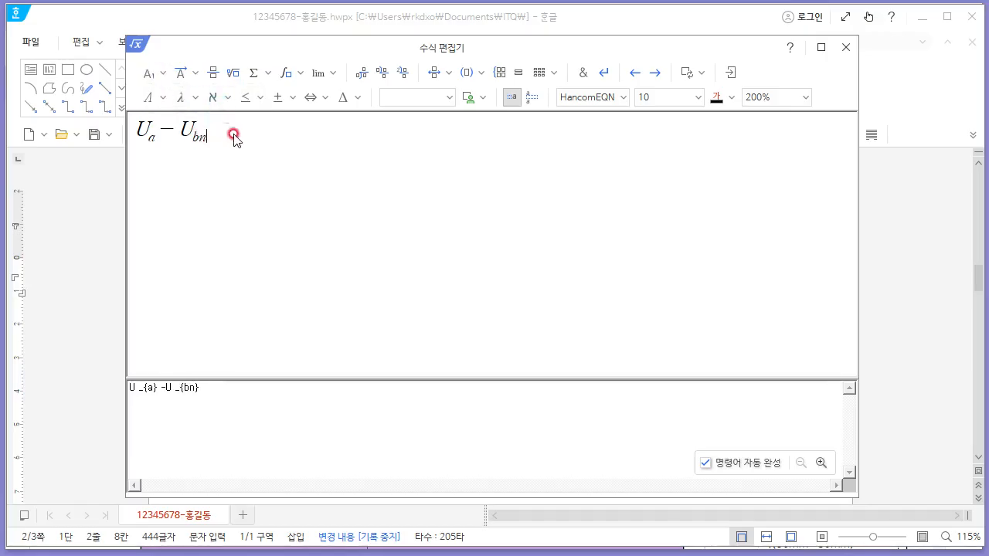
key(alt+Tab)
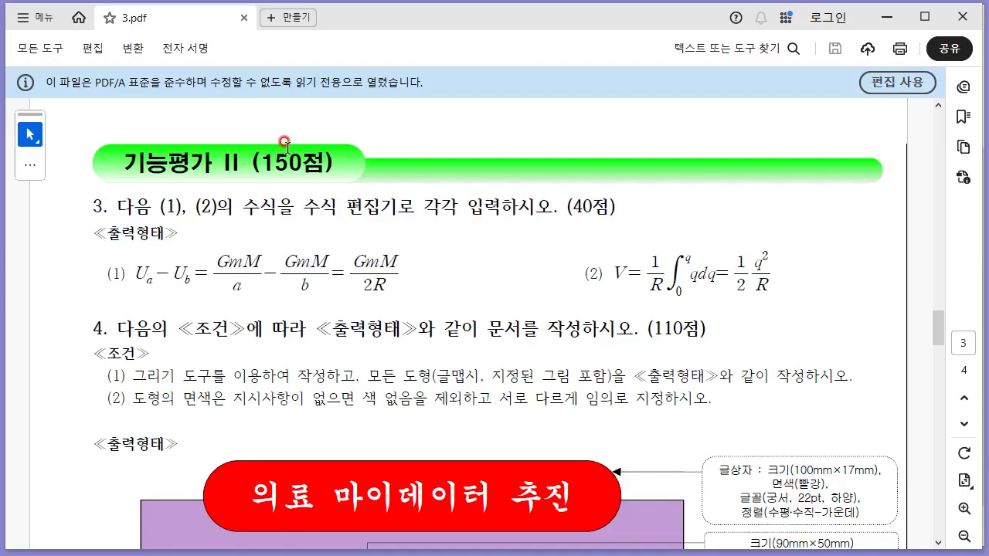
key(alt+Tab)
key(alt+Tab)
key(alt+Tab)
- Append an equals sign and the fraction GmM over a
click(213, 74)
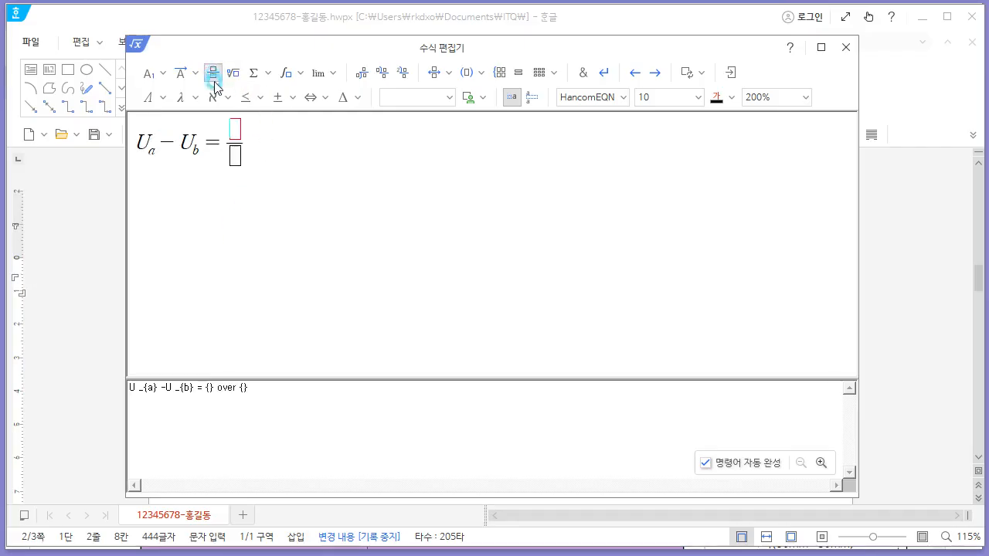
key(alt+Tab)
key(alt+Tab)
click(239, 166)
text(a)
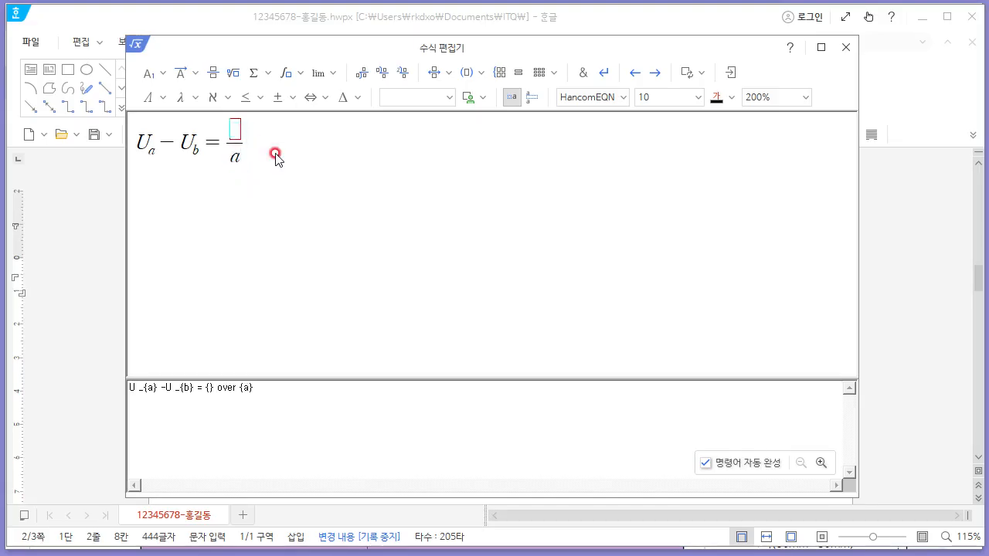
text(G)
key(alt+Tab)
key(alt+Tab)
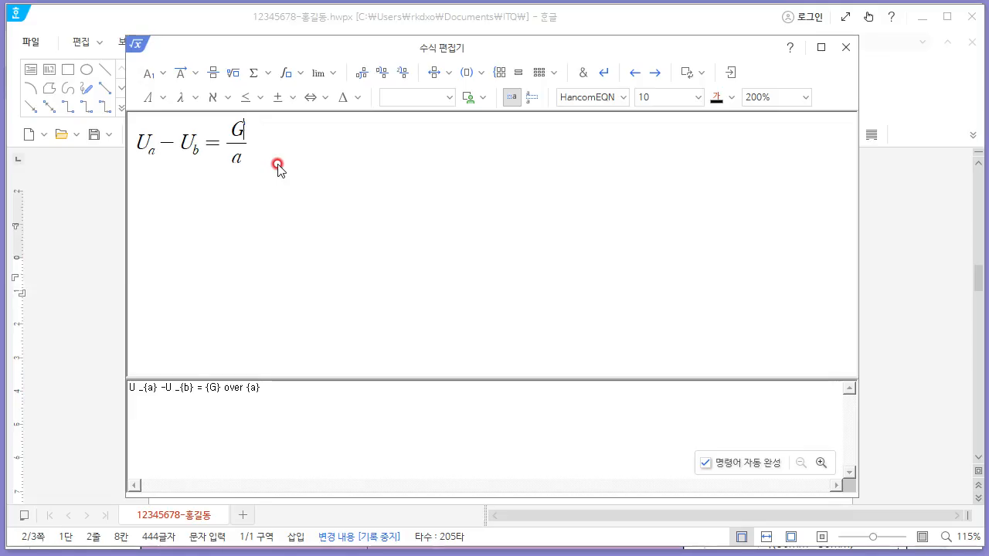
text(M)
key(BackSpace)
text(mM)
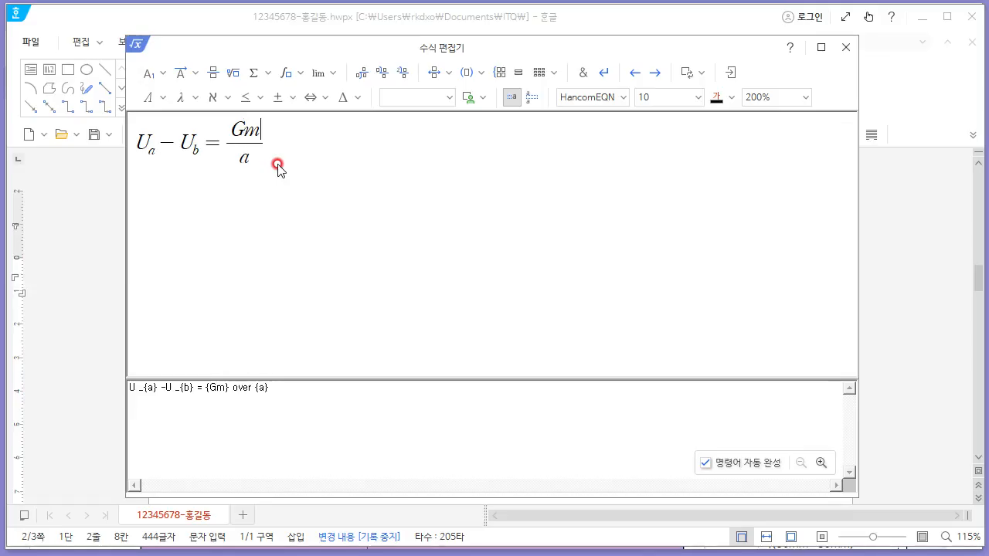
key(alt+Tab)
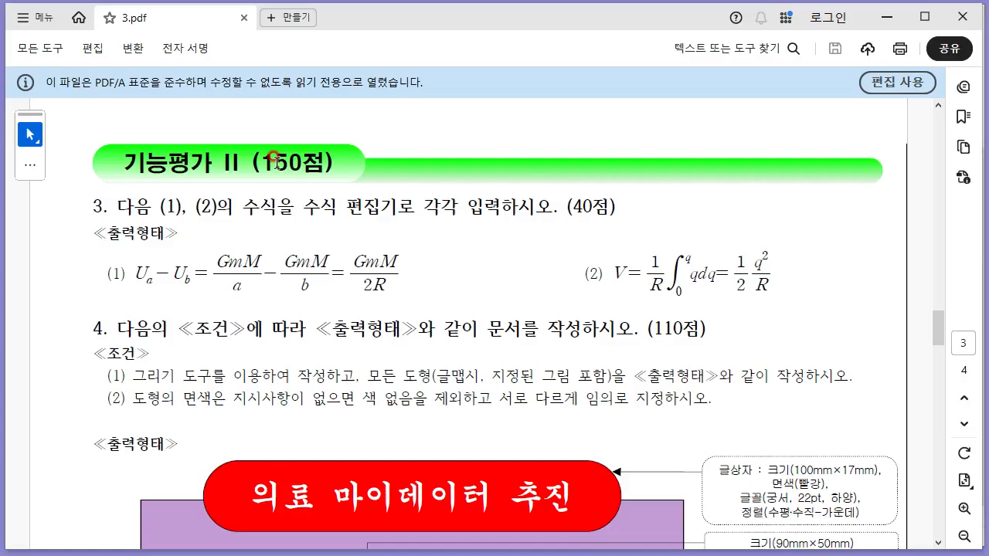
key(alt+Tab)
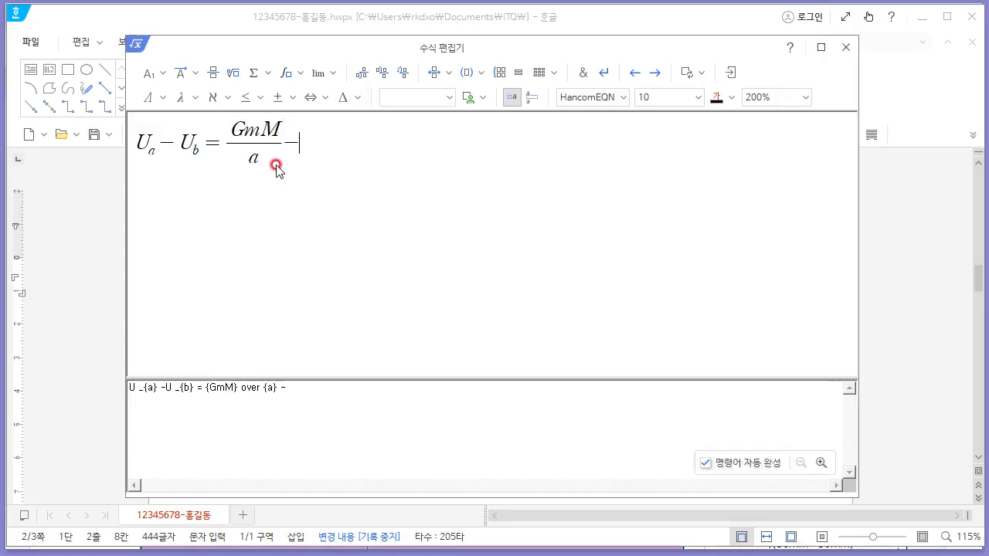
- Append a minus and a second fraction with denominator b
click(213, 72)
key(alt+Tab)
key(alt+Tab)
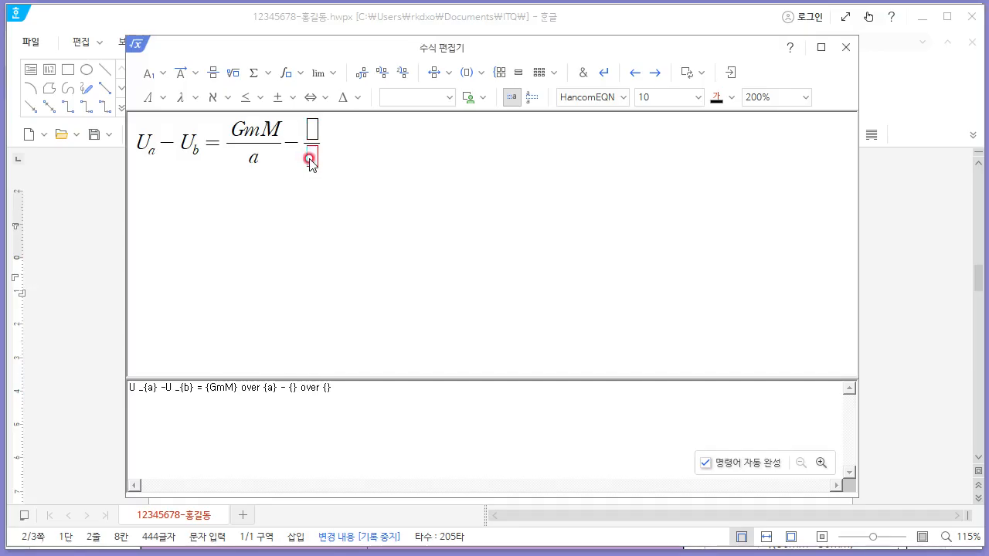
text(B)
key(BackSpace)
text(b)
key(alt+Tab)
key(alt+Tab)
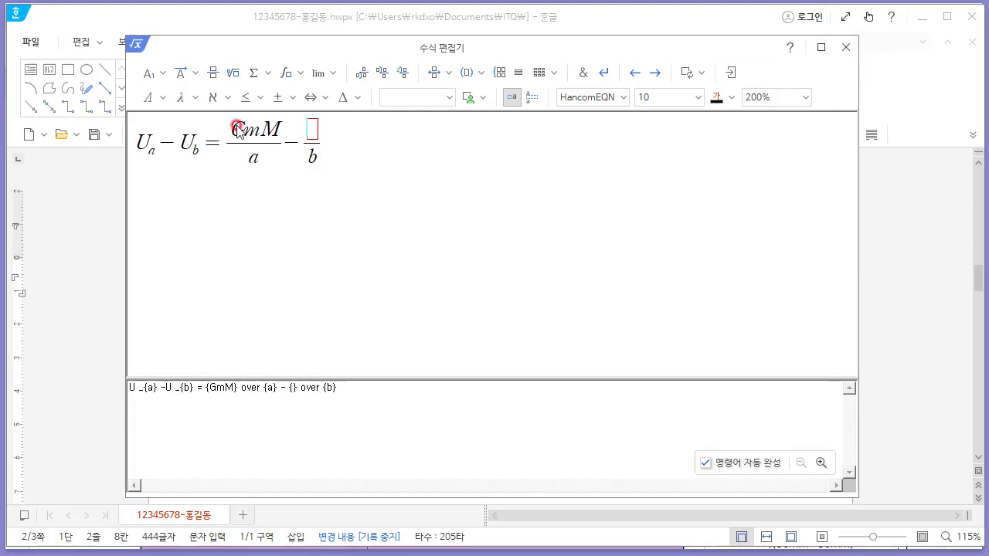
- Copy GmM from the first fraction's numerator into the second fraction's numerator
drag(230, 131, 281, 136)
key(ctrl+c)
click(312, 130)
key(ctrl+v)
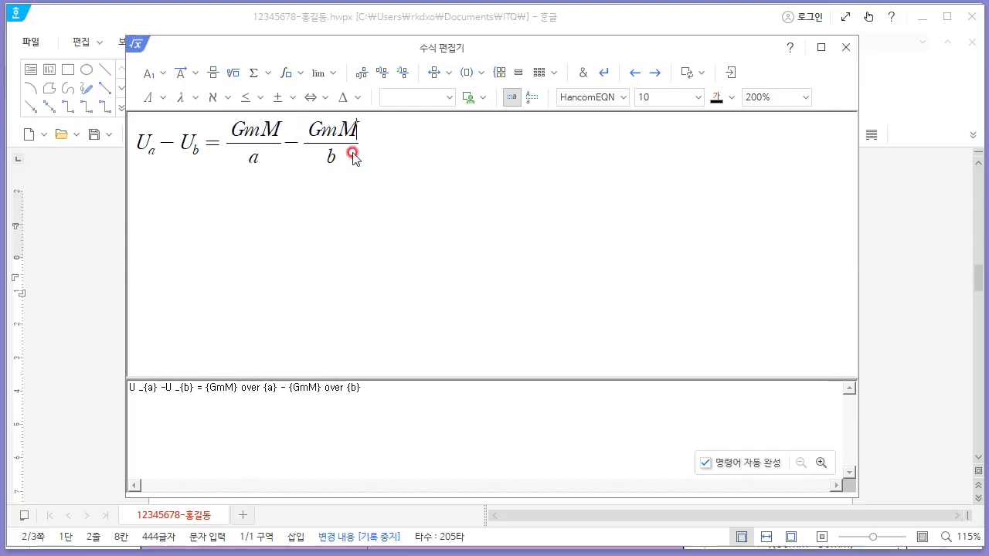
key(alt+Tab)
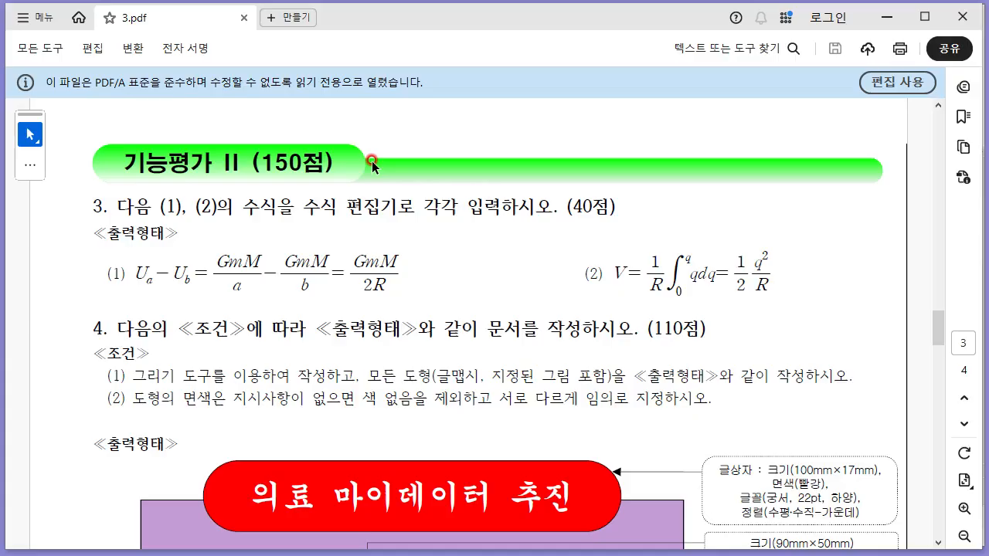
- Complete the first equation with the fraction GmM over 2R and insert it into the document
key(alt+Tab)
key(alt+Tab)
key(alt+Tab)
click(213, 72)
click(390, 159)
text(2)
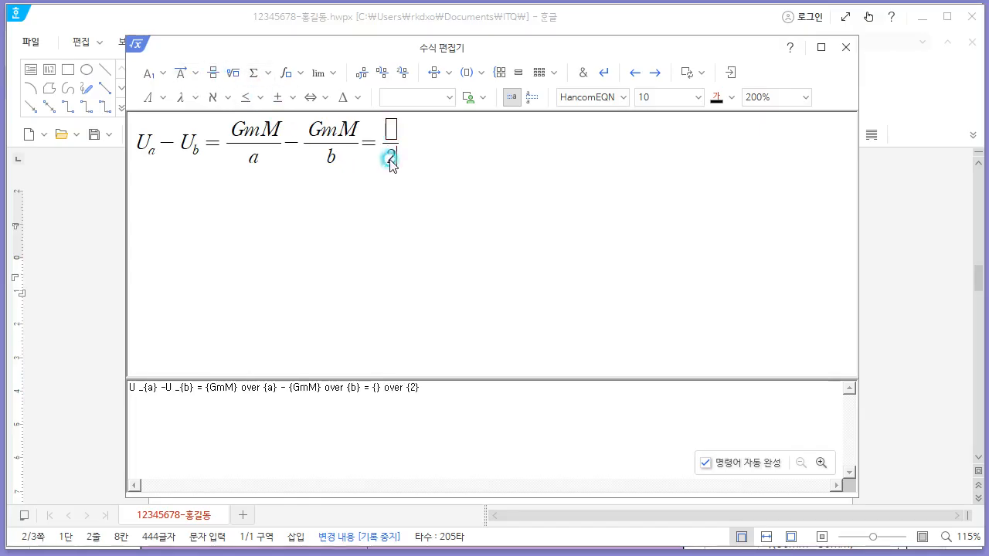
text(R)
key(Up)
key(alt+Tab)
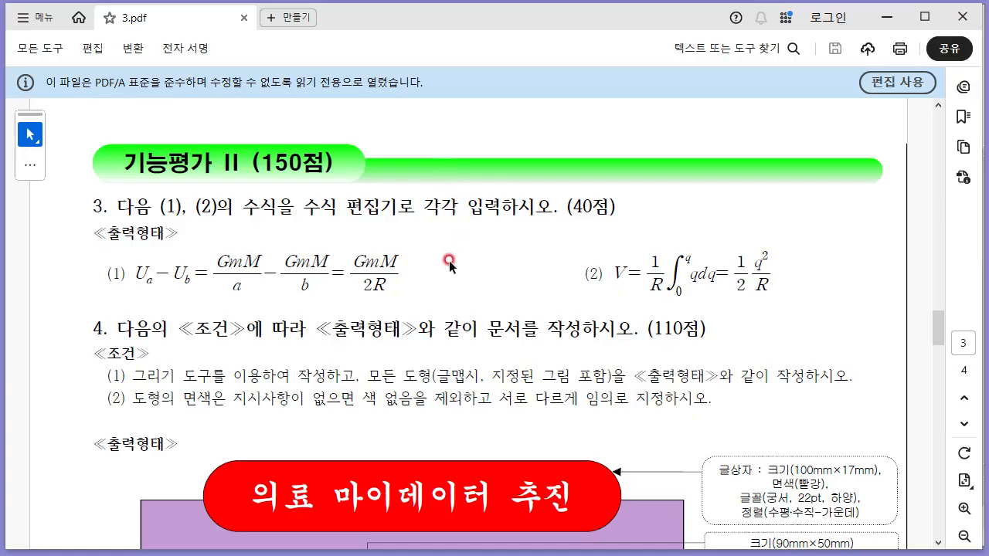
key(alt+Tab)
text(GmM)
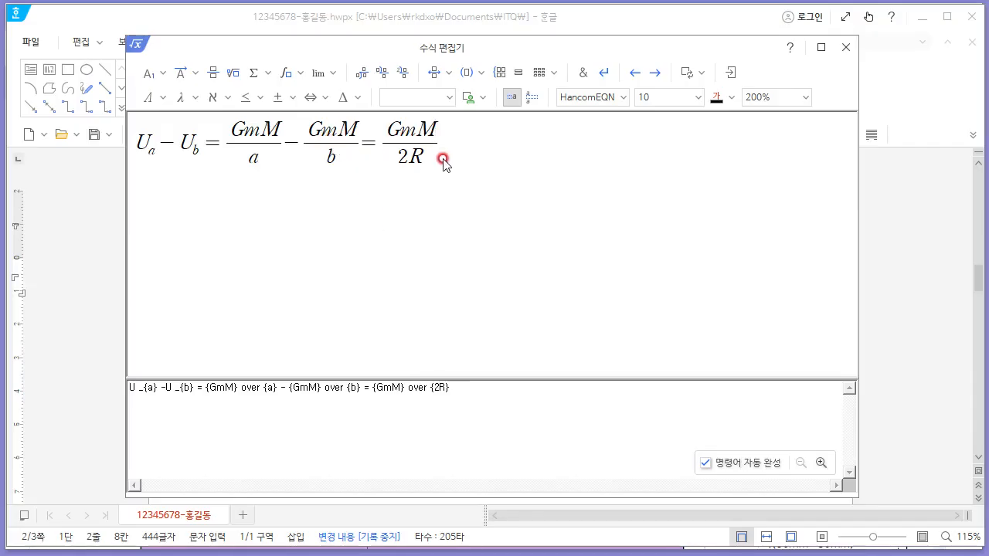
click(728, 77)
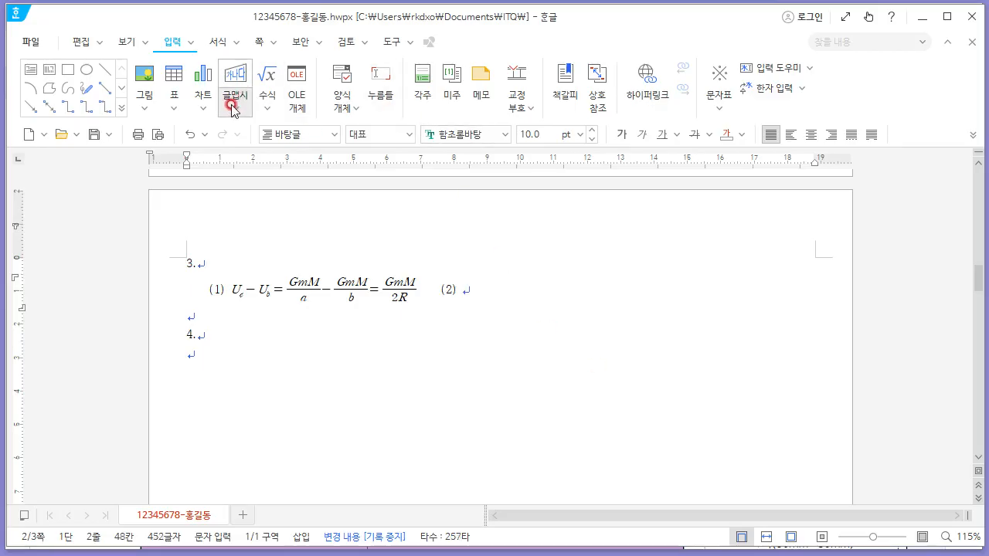
- Open the equation editor for equation (2) and start it with V=
click(276, 115)
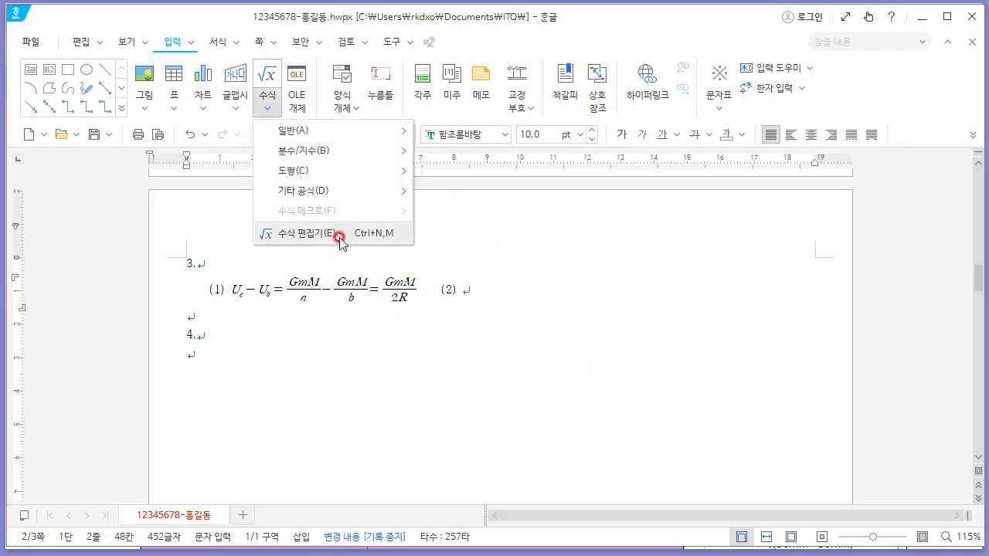
click(338, 236)
key(alt+Tab)
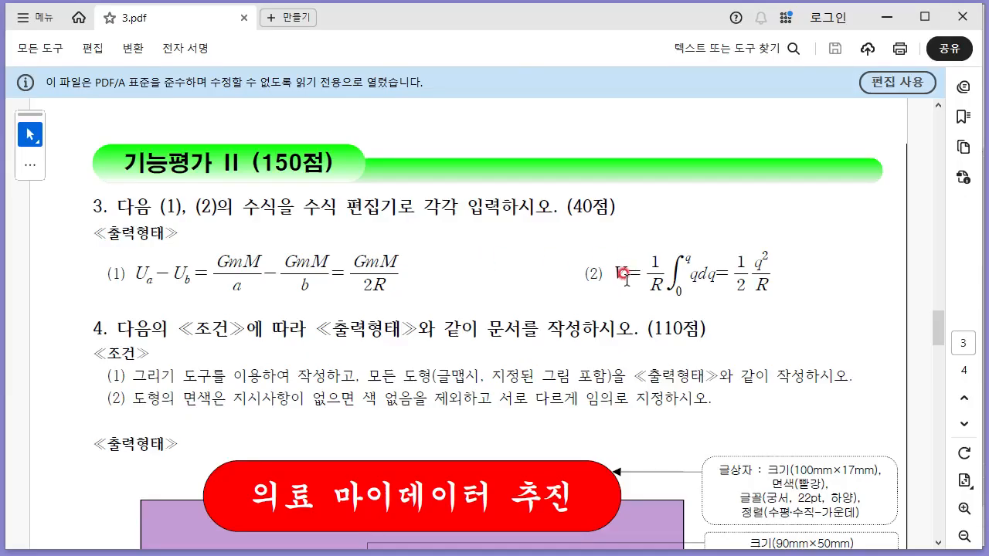
key(alt+Tab)
text(V)
- Append the fraction 1 over R to the second equation
key(alt+Tab)
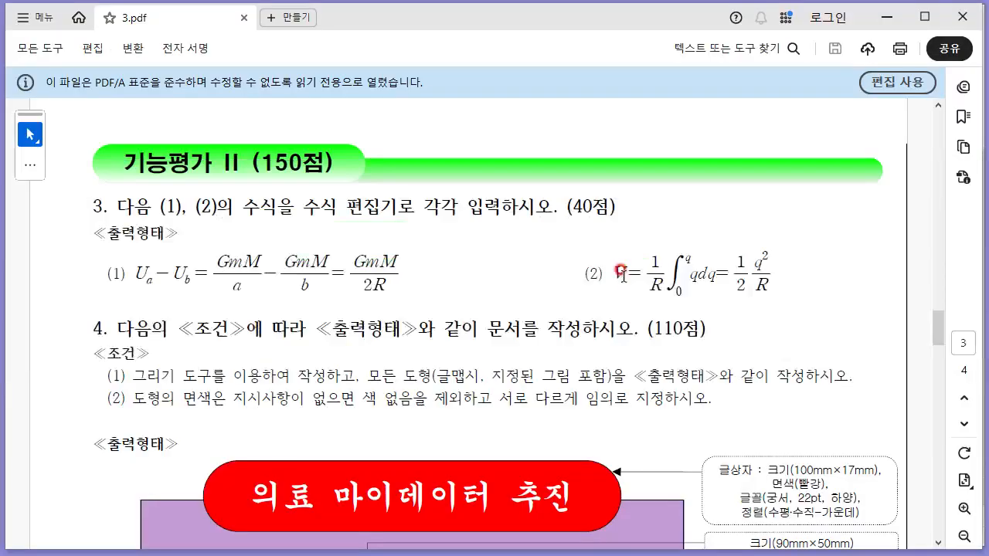
key(alt+Tab)
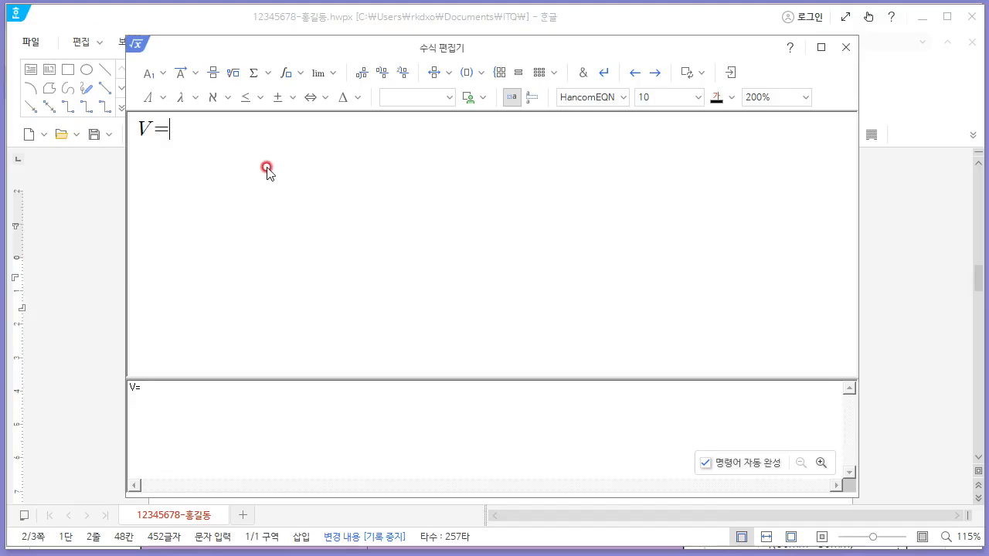
click(213, 72)
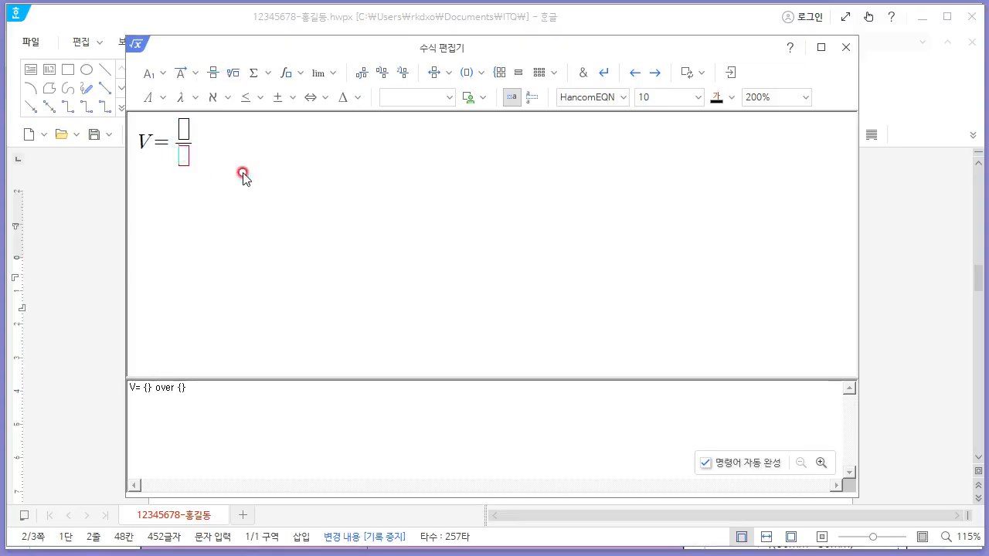
key(alt+Tab)
- Append a definite integral from 0 to q with integrand qdq
key(alt+Tab)
text(R)
click(191, 128)
text(1)
key(alt+Tab)
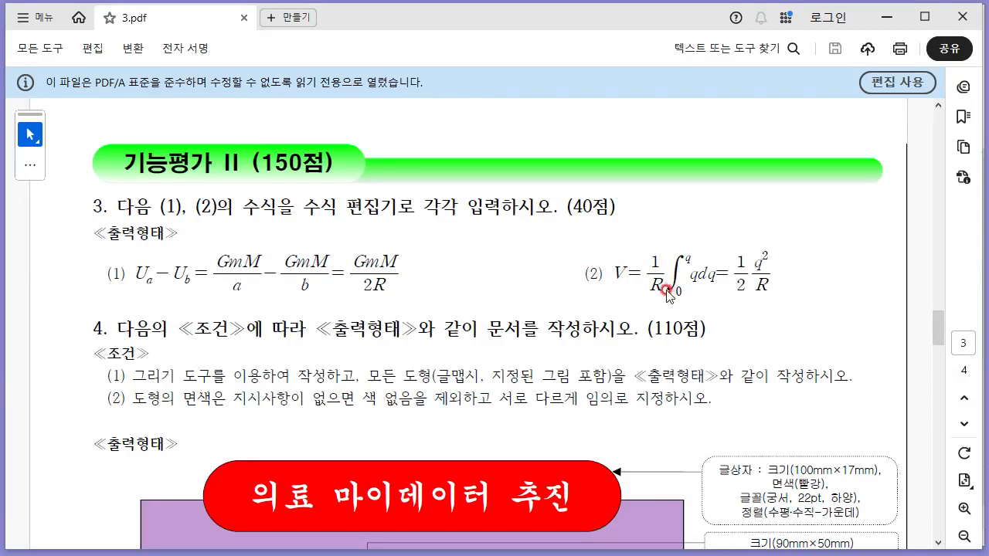
key(alt+Tab)
click(300, 73)
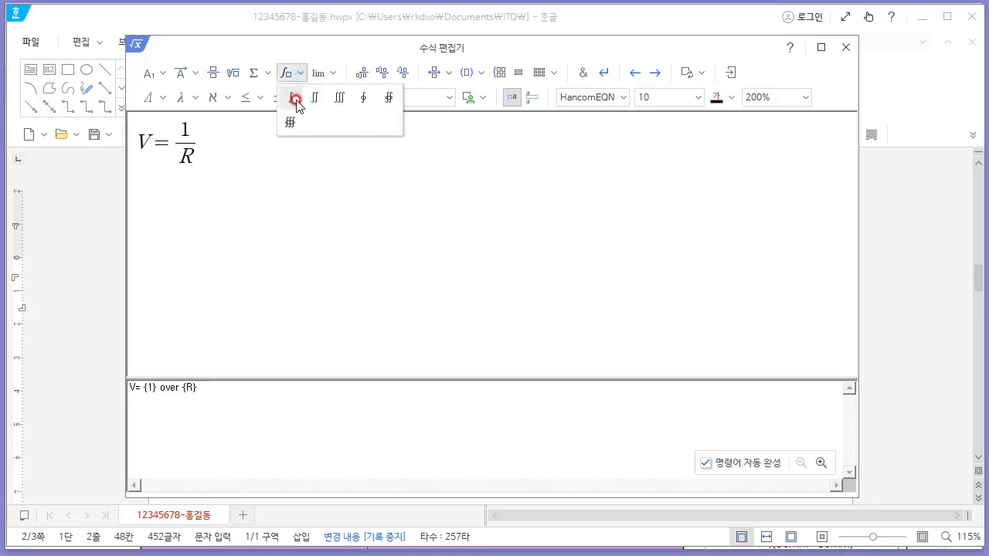
click(295, 98)
key(alt+Tab)
key(alt+Tab)
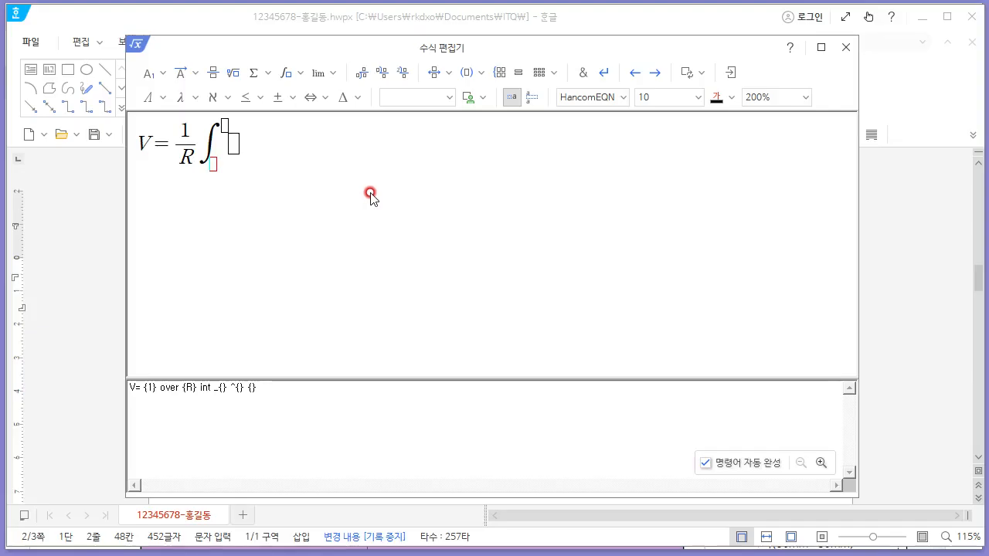
text(q)
click(234, 145)
key(alt+Tab)
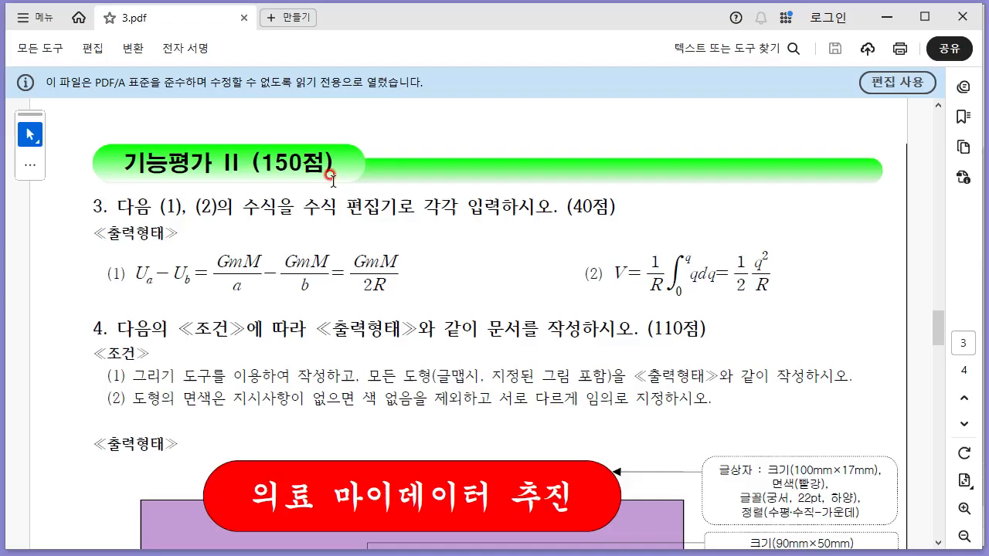
key(alt+Tab)
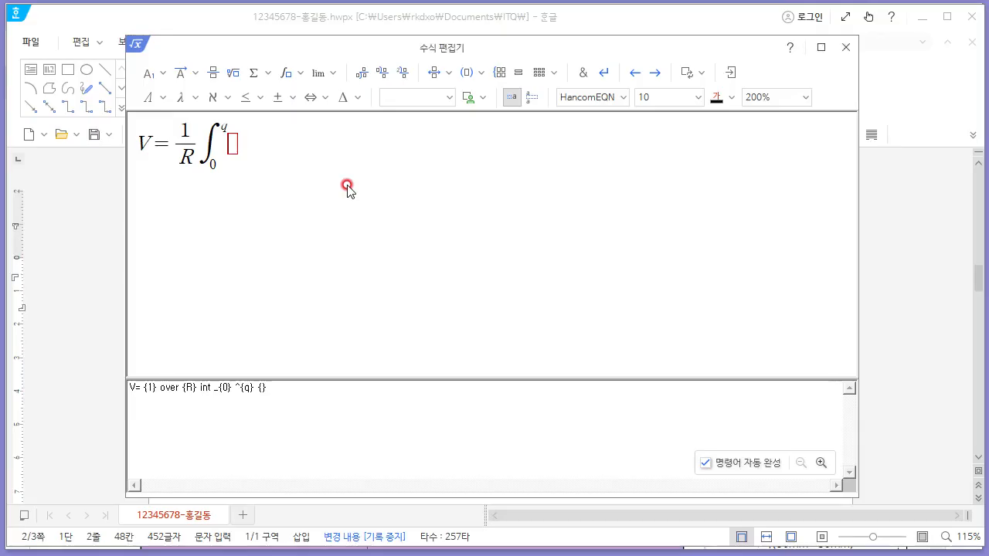
key(alt+Tab)
key(alt+Tab)
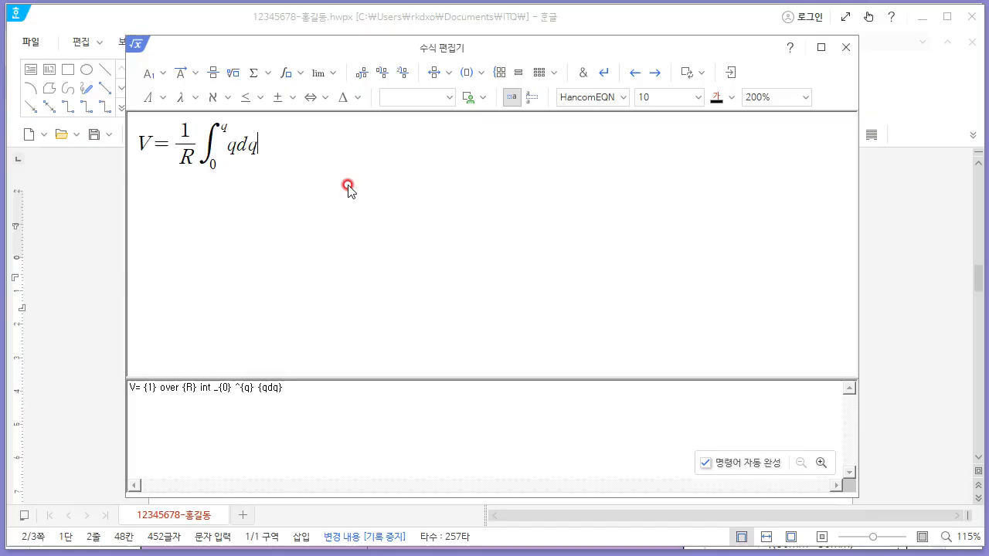
- Append an equals sign and the fraction 1 over 2
click(213, 72)
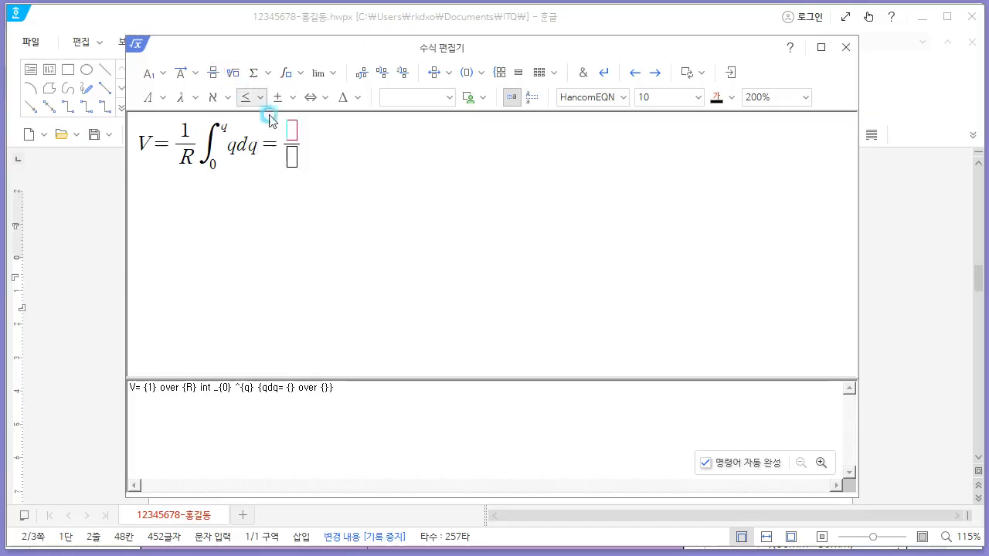
text(1)
key(Tab)
text(2)
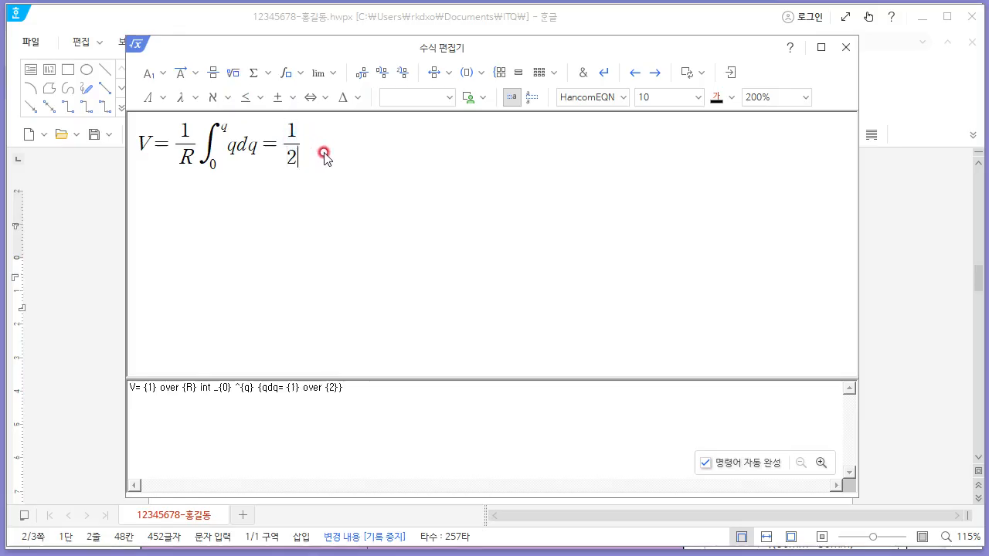
- Append the fraction q squared over R and insert the finished equation into the document
key(alt+Tab)
key(alt+Tab)
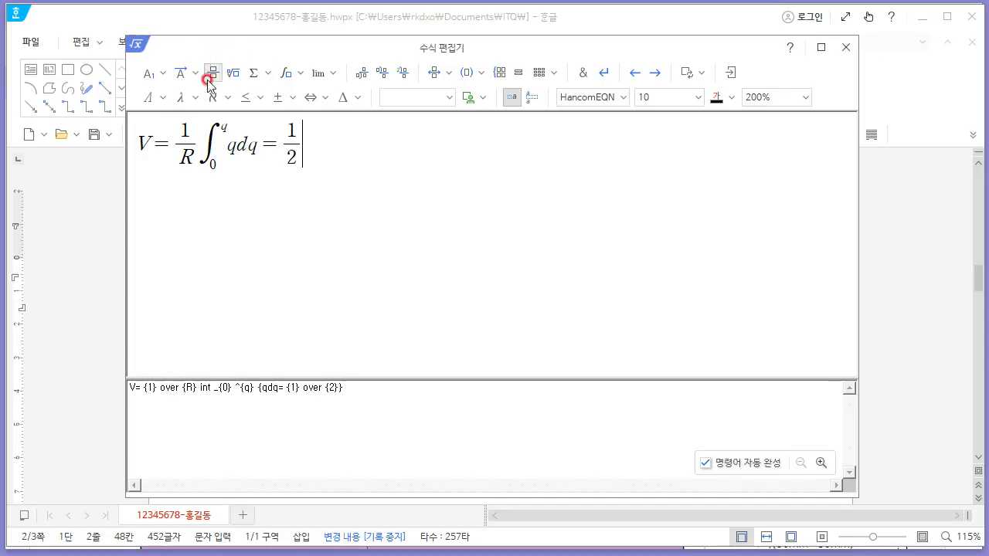
key(alt+Tab)
key(alt+Tab)
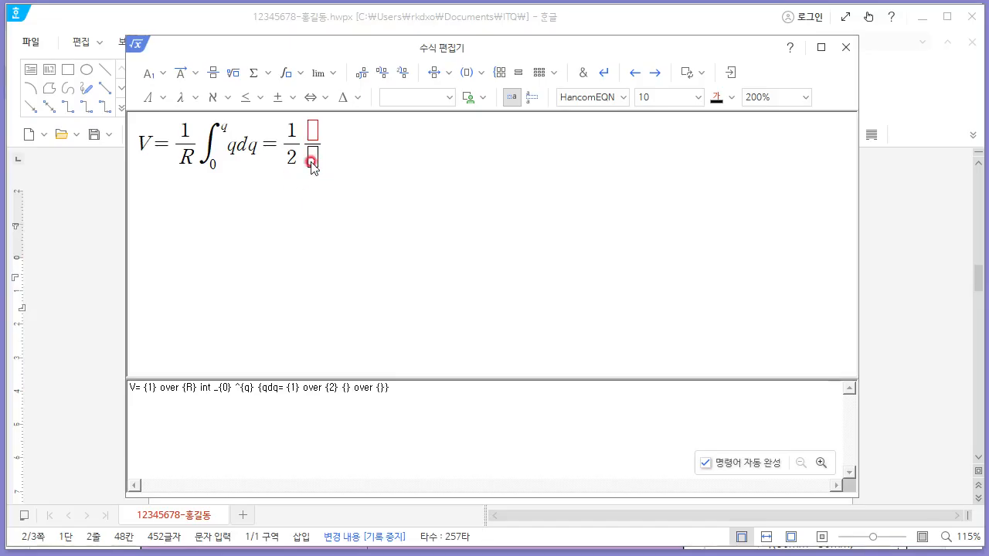
text(R)
click(315, 133)
text(q)
click(161, 74)
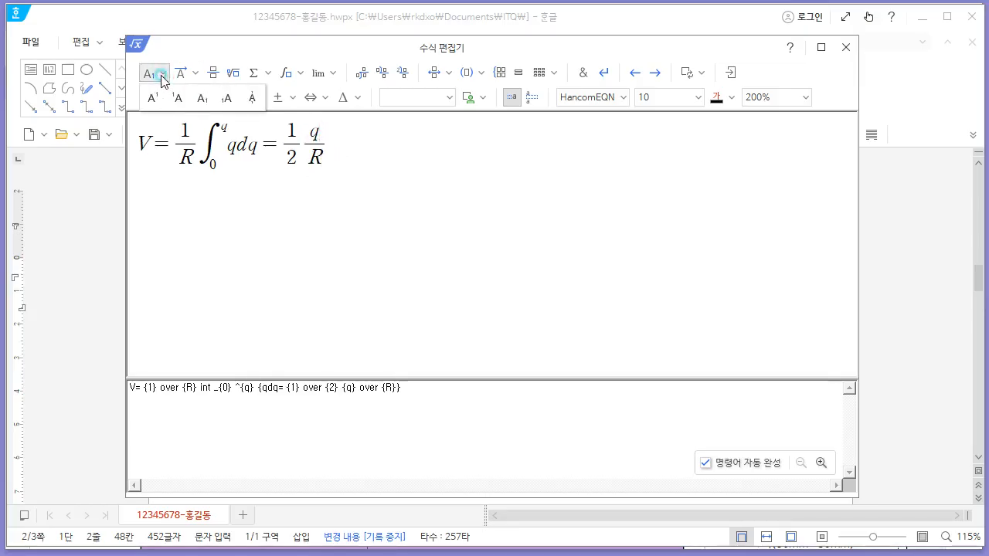
click(152, 98)
text(2)
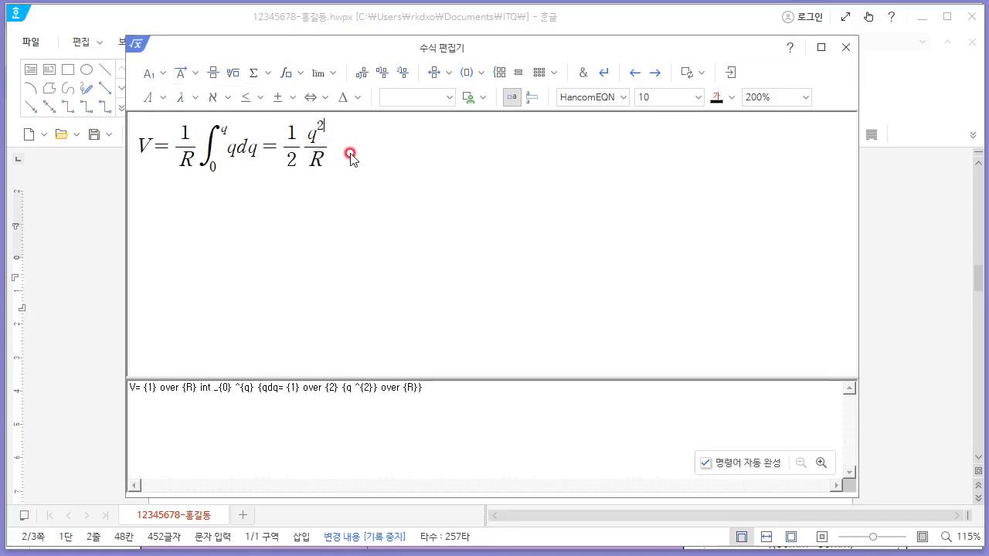
click(732, 74)
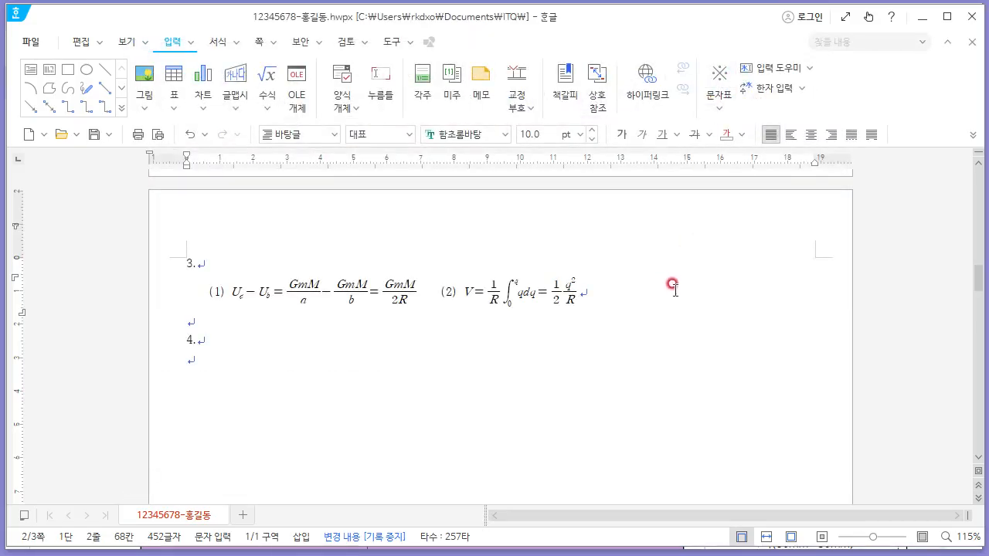
- Review the question 4 drawing layout and its size specifications in the exam PDF
key(alt+Tab)
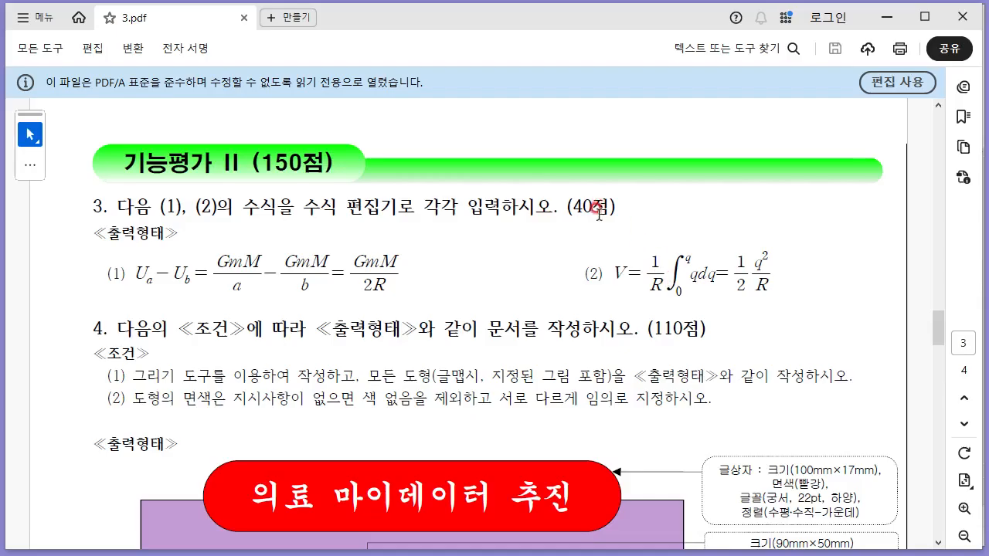
scroll(570, 238, down, 2)
scroll(581, 206, up, 1)
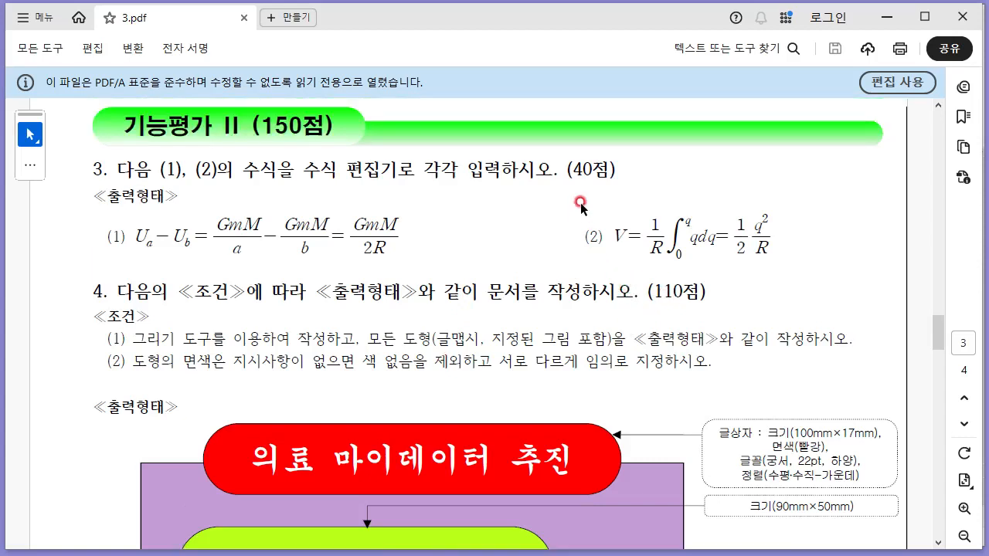
scroll(670, 256, down, 1)
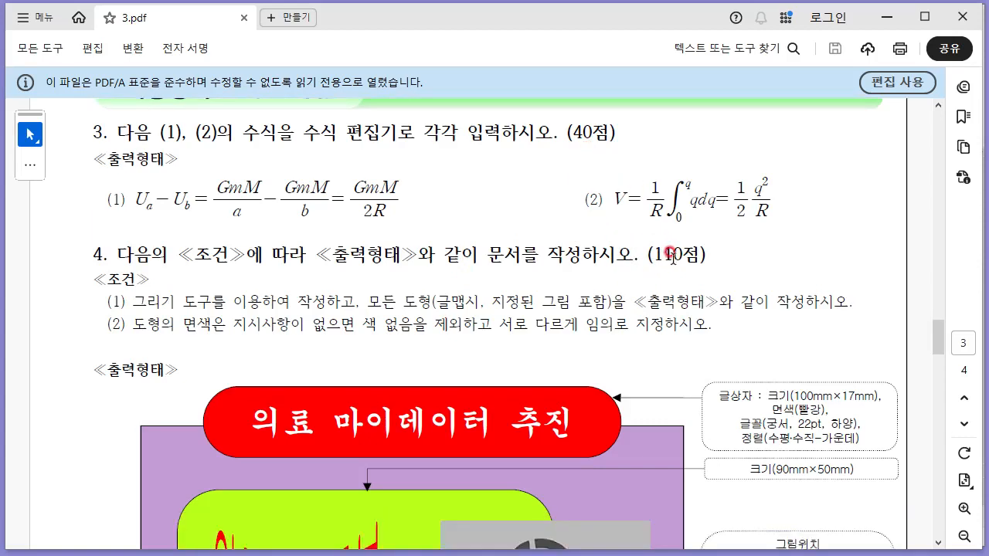
scroll(673, 244, up, 1)
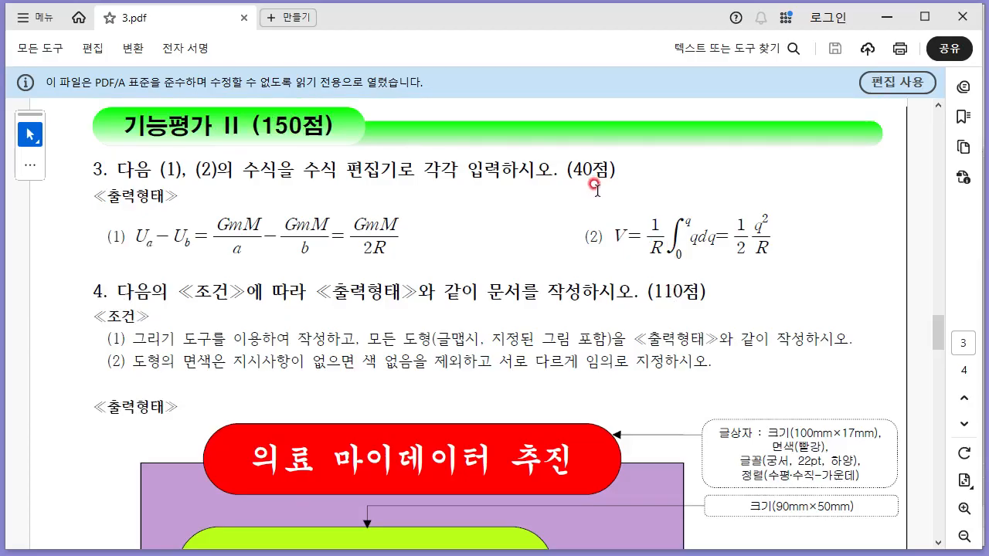
scroll(596, 185, down, 15)
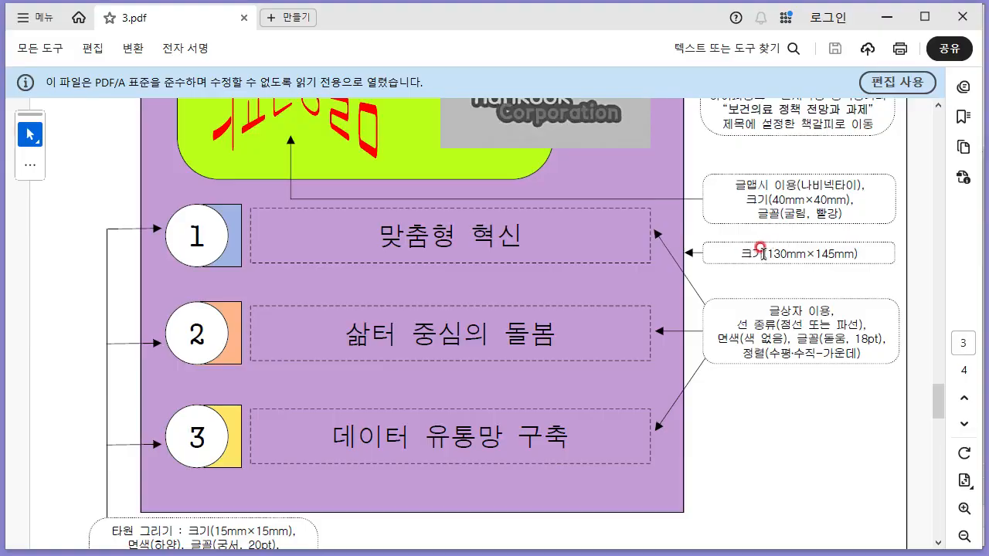
key(alt+Tab)
scroll(435, 301, down, 3)
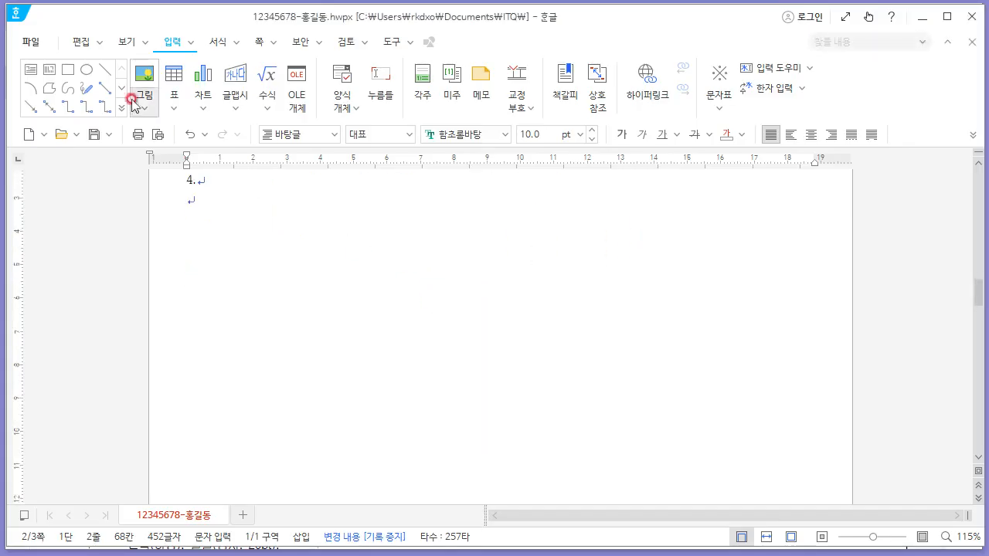
- Draw a rectangle under question 4 and set its size to 130 mm by 145 mm
click(65, 72)
drag(289, 219, 588, 484)
right_click(460, 289)
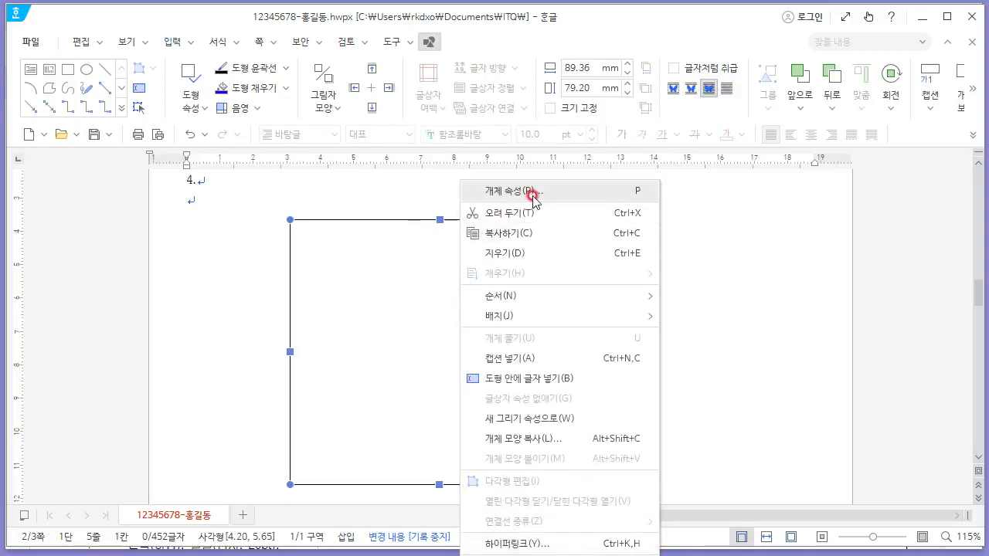
click(532, 198)
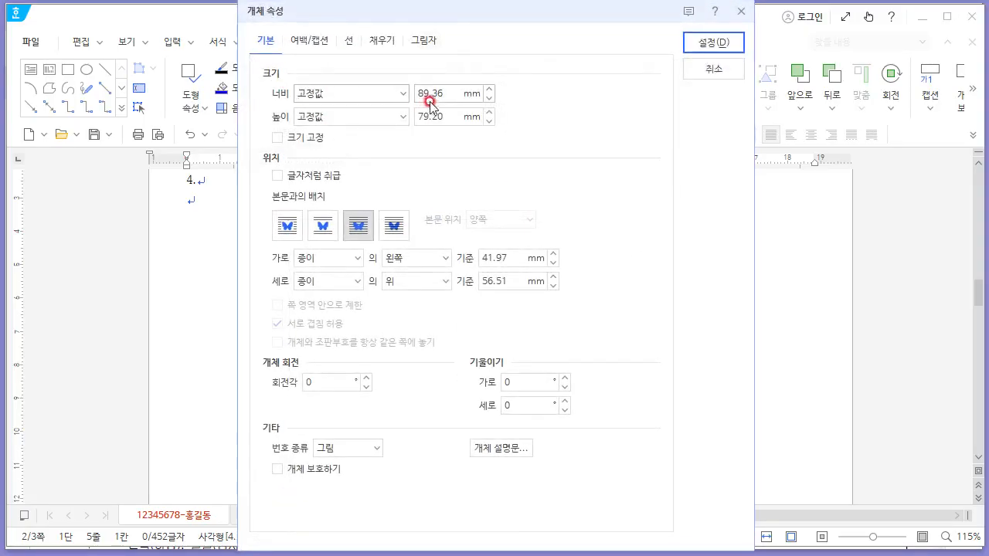
text(130)
key(Tab)
key(Tab)
text(15)
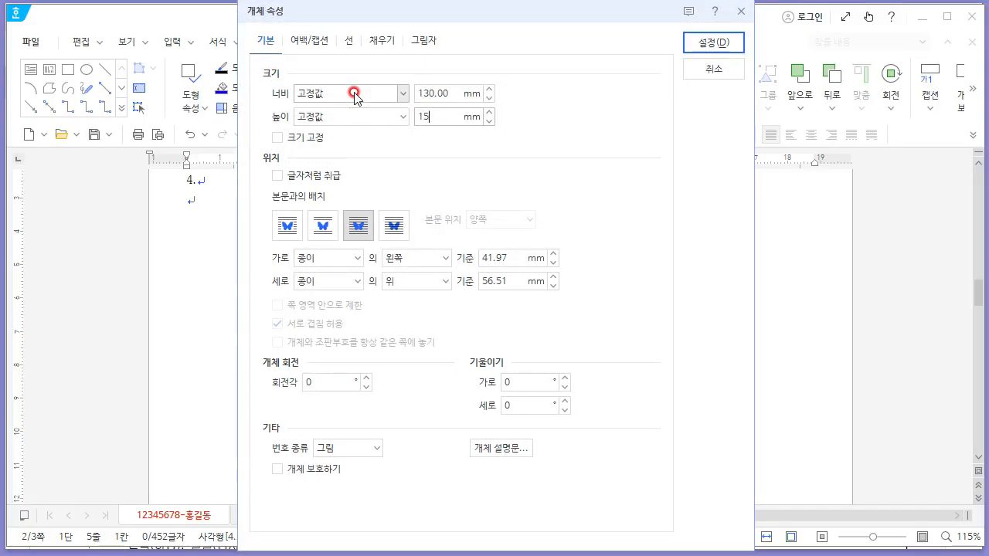
key(Tab)
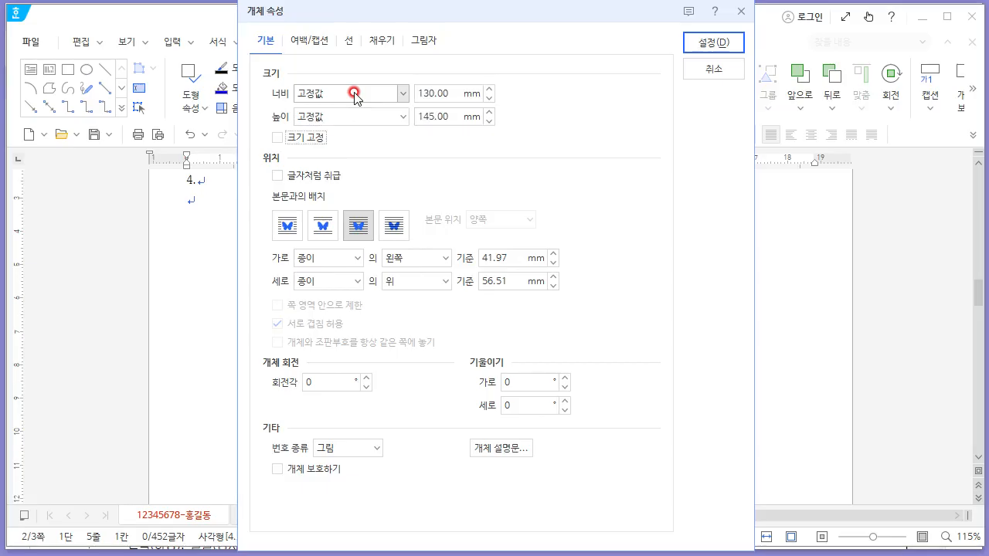
key(space)
- Set the rectangle's fill colour to purple
click(374, 39)
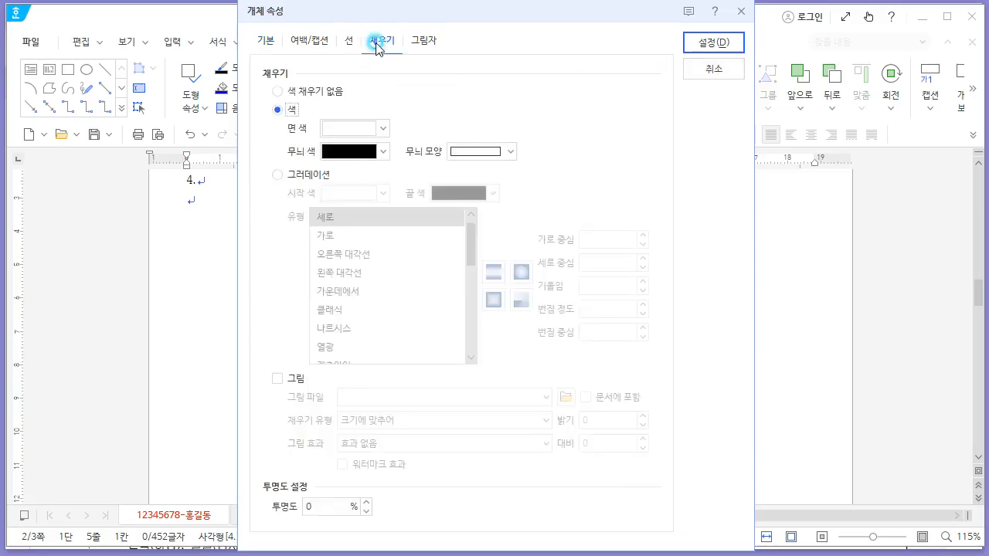
click(377, 129)
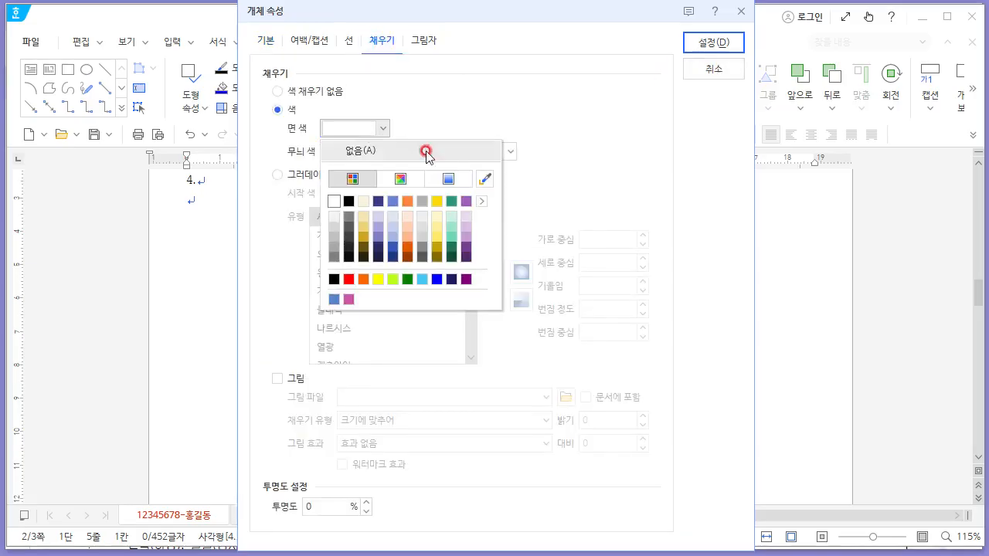
click(467, 247)
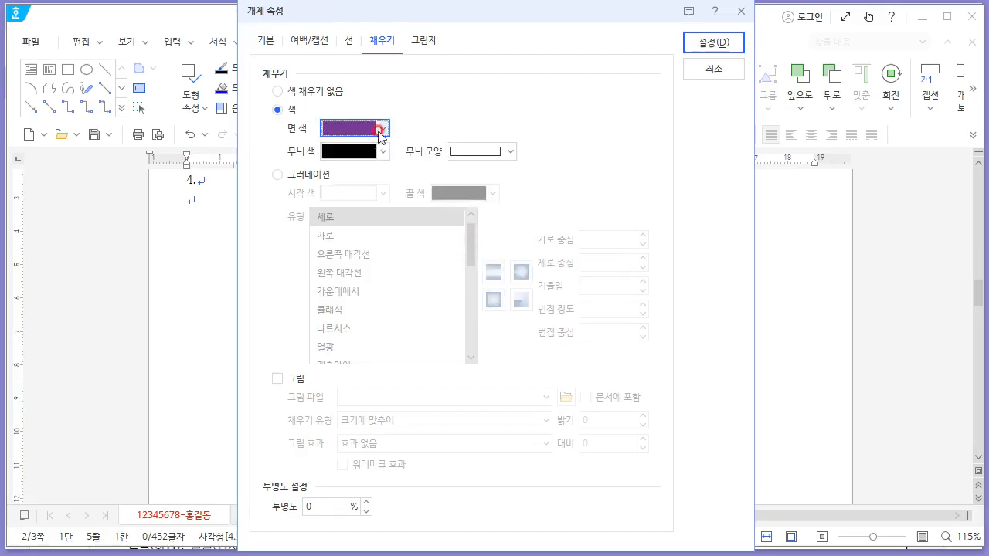
- Apply the purple fill to the large rectangle and shift it slightly left
click(379, 133)
click(459, 234)
click(716, 48)
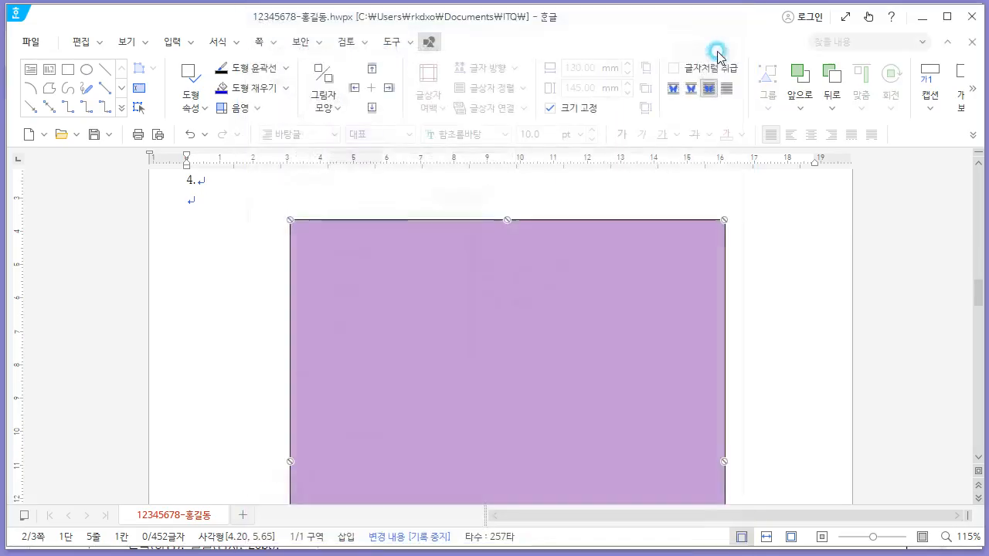
drag(494, 258, 461, 253)
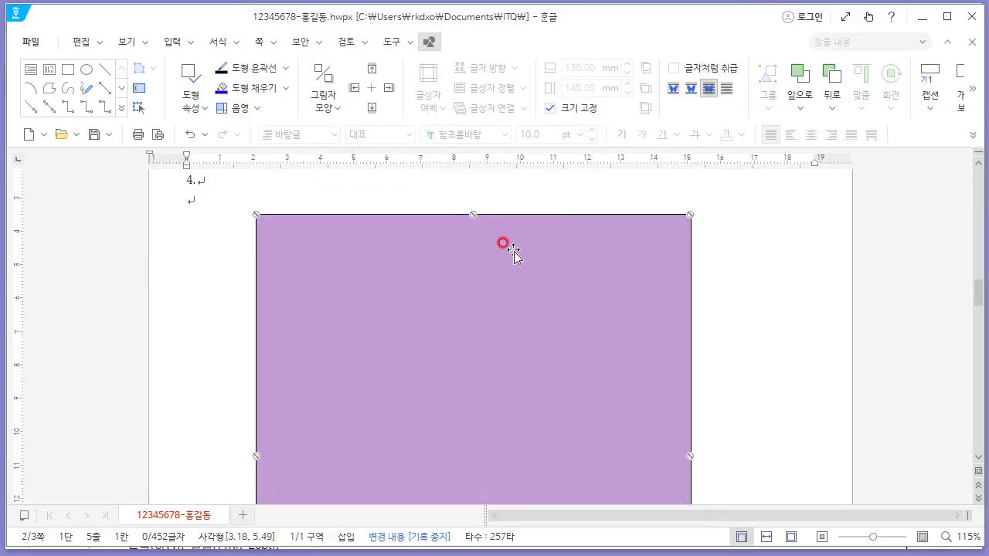
- Draw a rectangle across the top edge of the purple box and open its object properties
key(alt+Tab)
scroll(503, 178, up, 5)
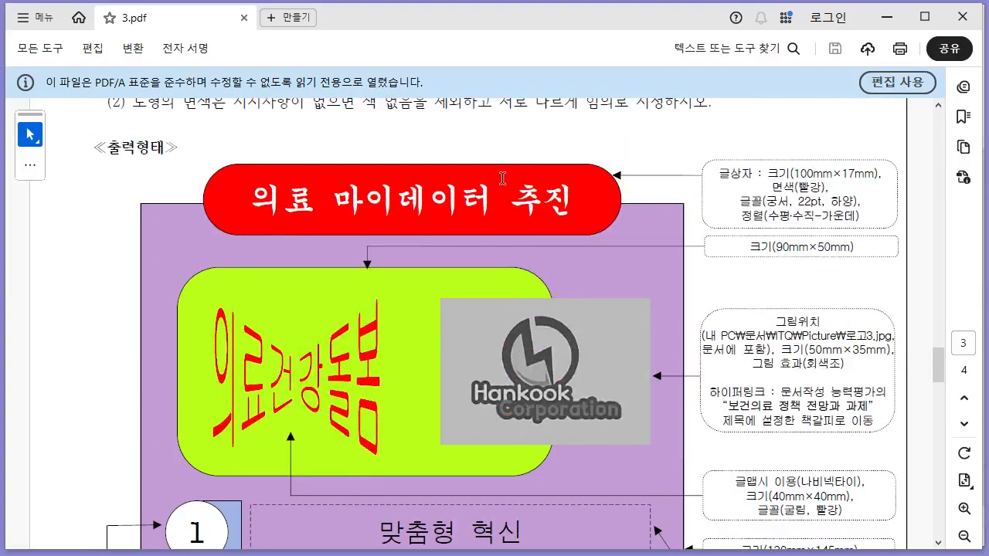
key(alt+Tab)
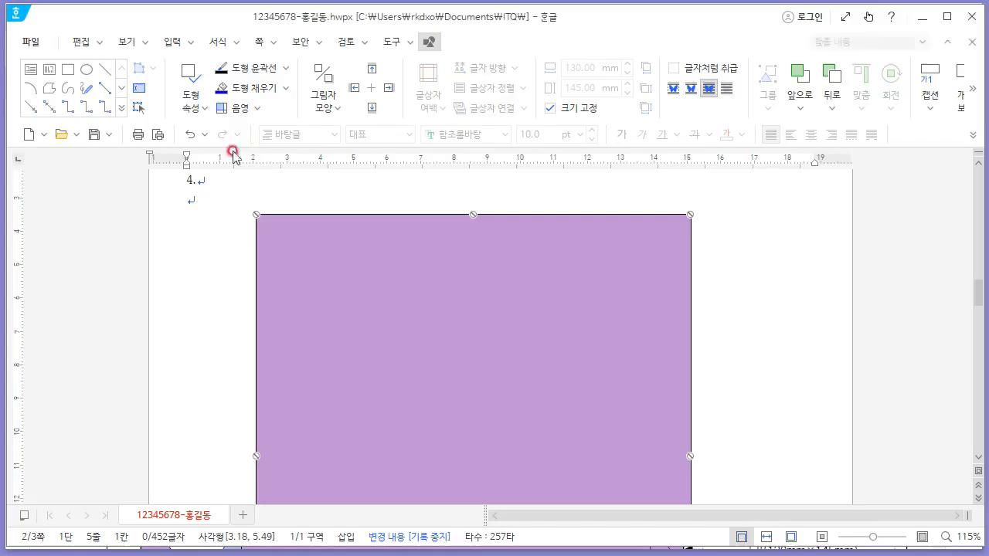
click(31, 77)
drag(287, 196, 653, 251)
right_click(575, 196)
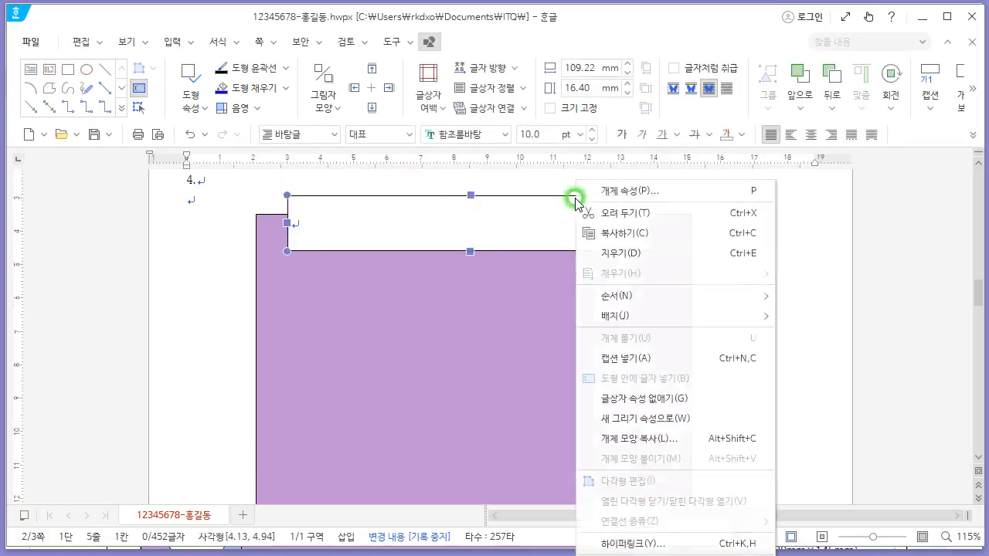
click(653, 193)
click(265, 39)
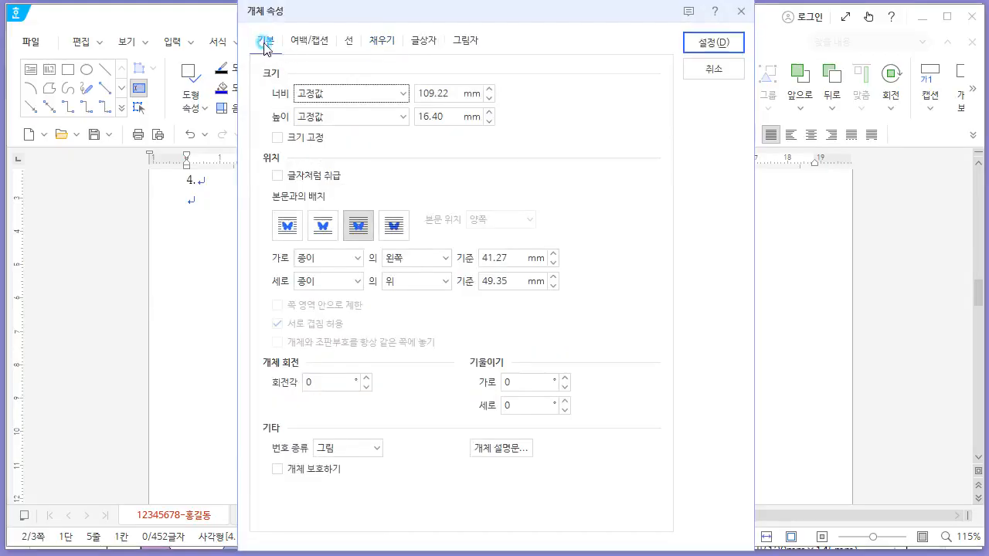
- Set the title rectangle's size to 100 mm by 17 mm and lock its size
key(alt+Tab)
key(alt+Tab)
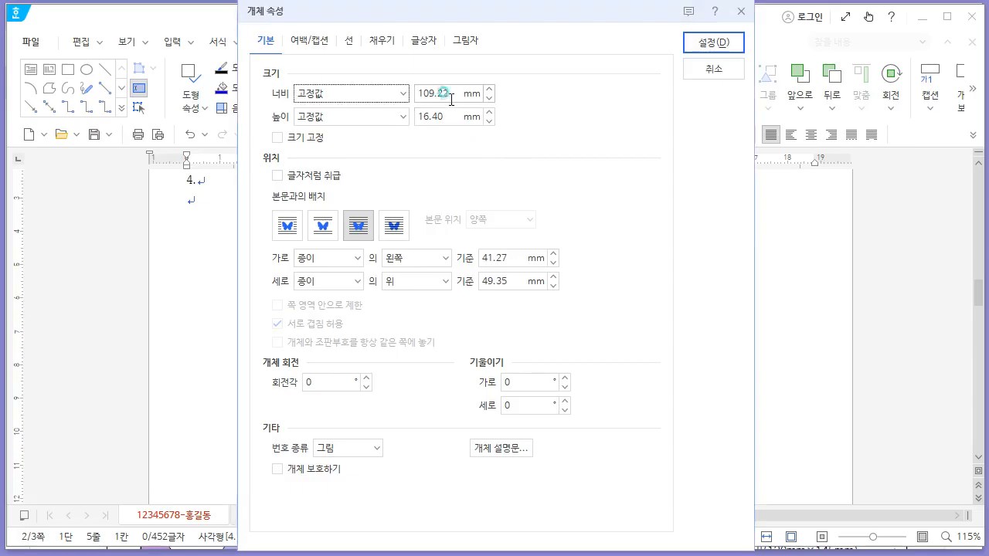
drag(453, 93, 349, 96)
text(100)
key(Tab)
text(17)
key(Tab)
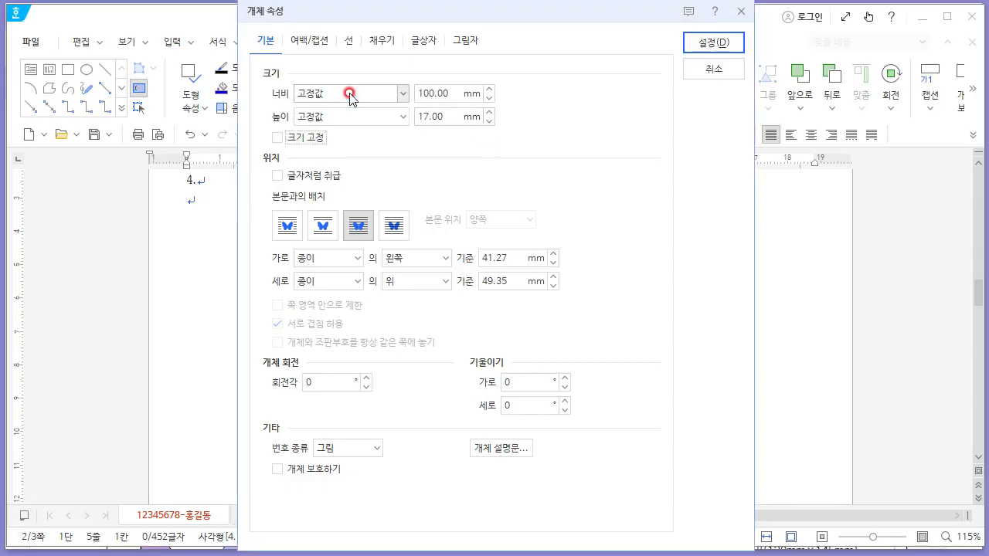
key(space)
- Fill the title rectangle red and give it semicircular corners
key(alt+Tab)
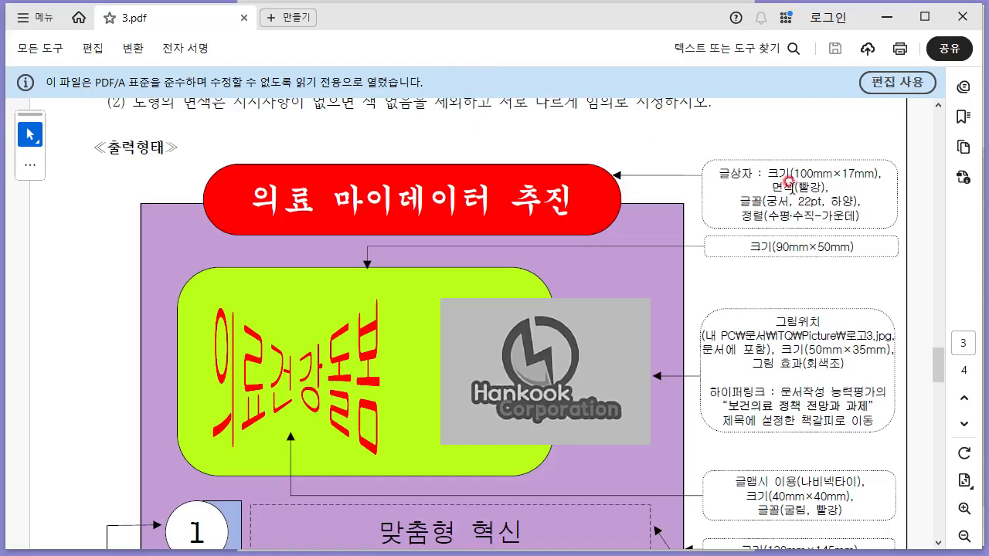
key(alt+Tab)
click(382, 40)
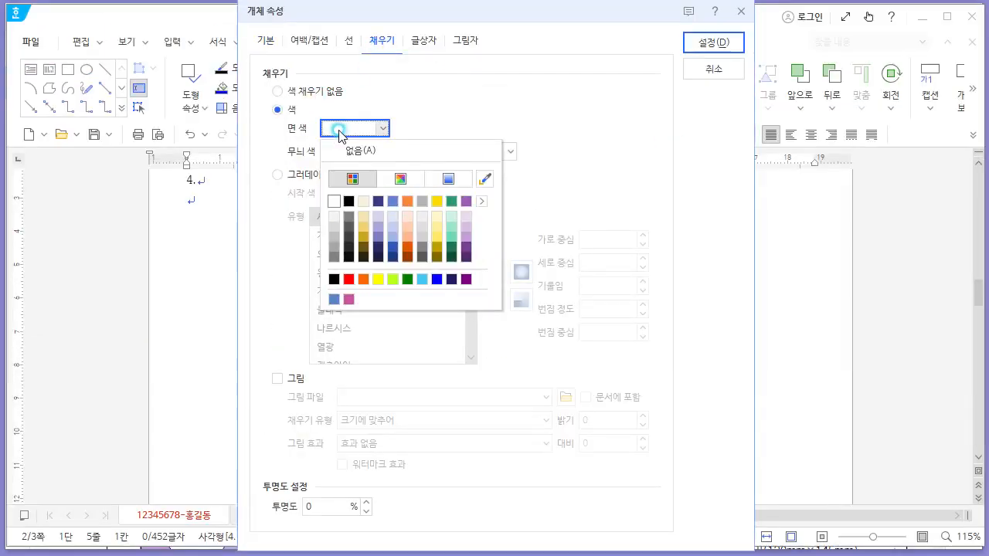
click(349, 279)
click(703, 41)
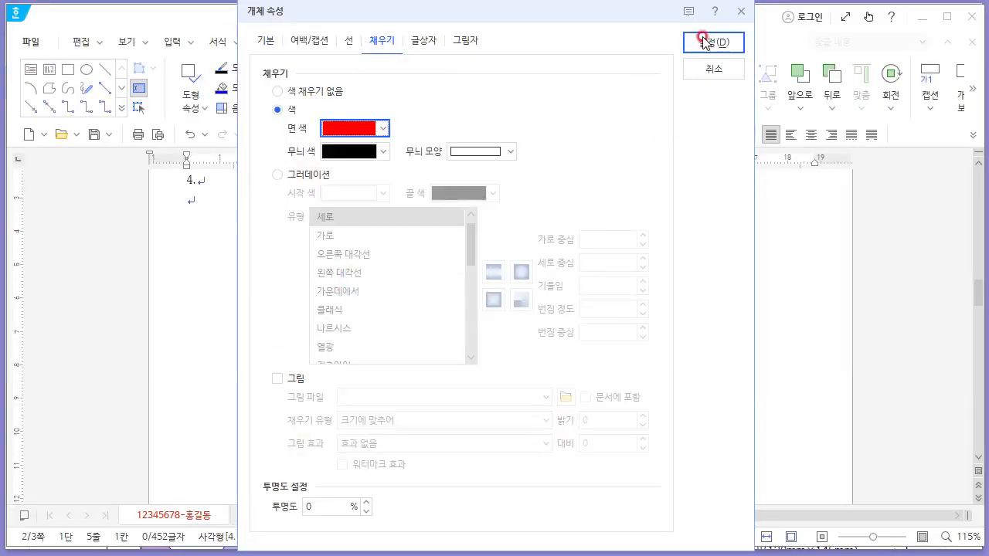
click(344, 38)
click(398, 248)
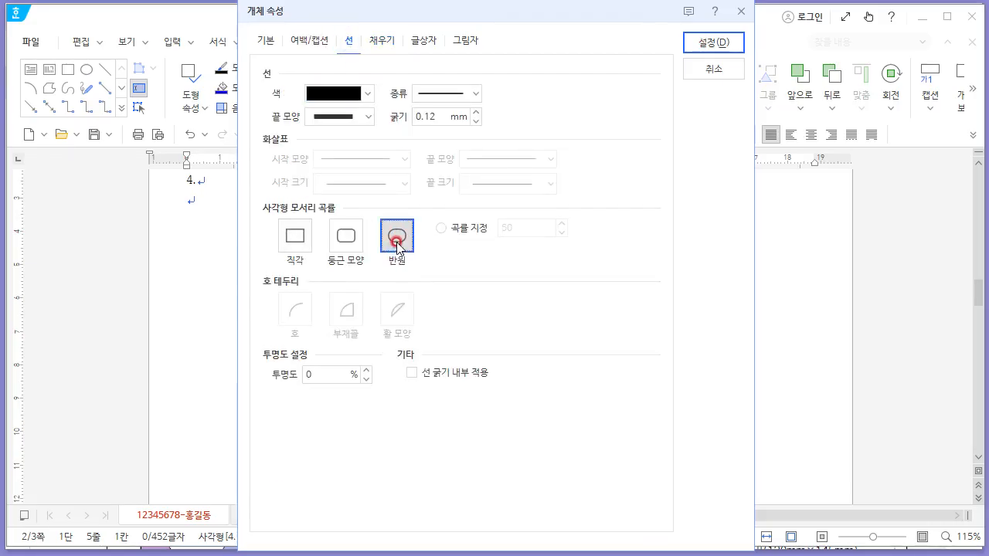
click(690, 41)
- Add the text 의료 마이데이터 추진 inside the title shape
click(302, 232)
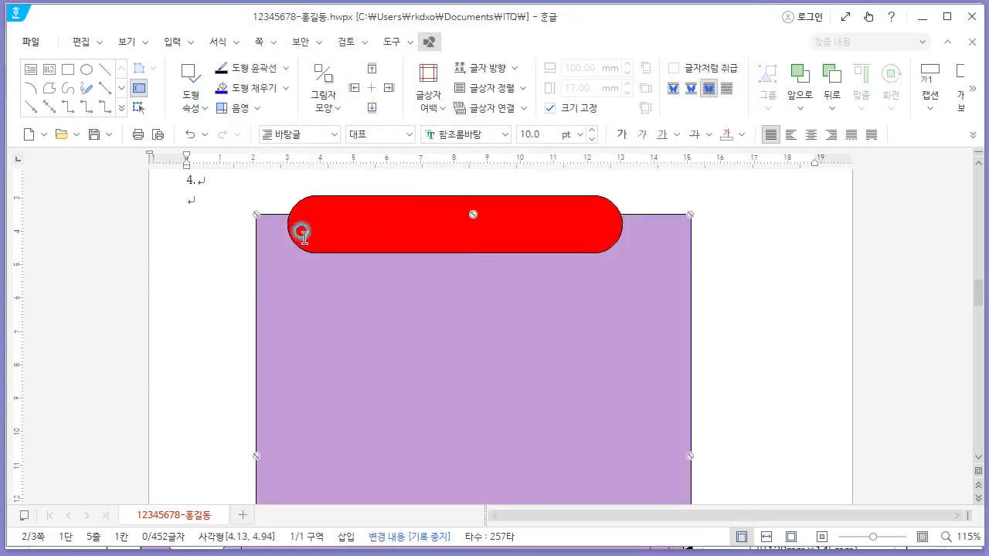
click(344, 301)
click(388, 317)
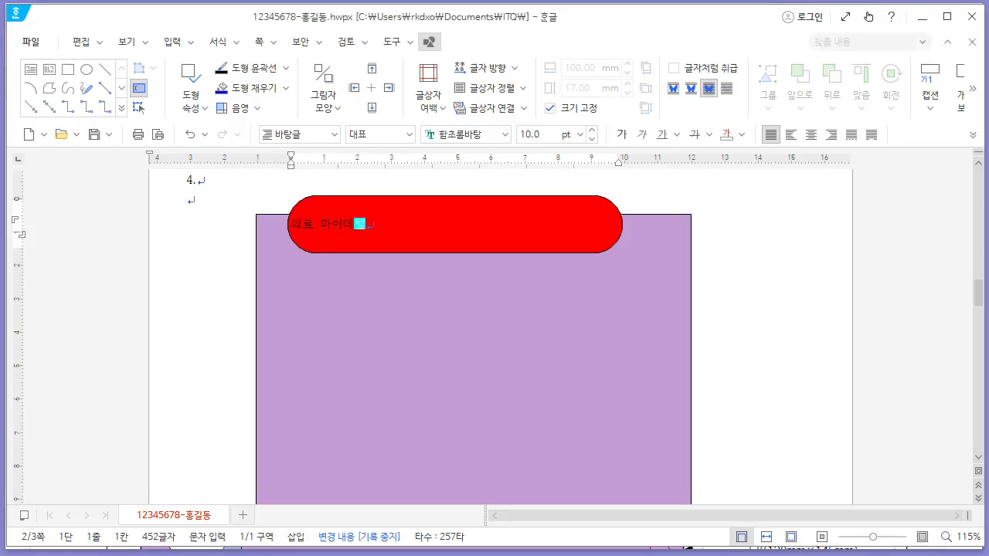
text(이터 주요)
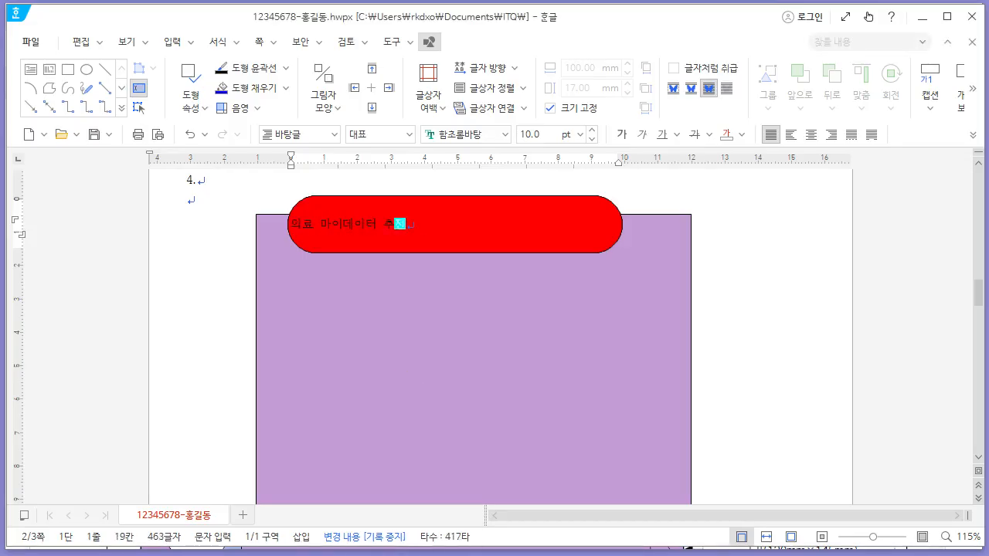
- Center-align the title text and select it
click(811, 135)
drag(513, 224, 426, 224)
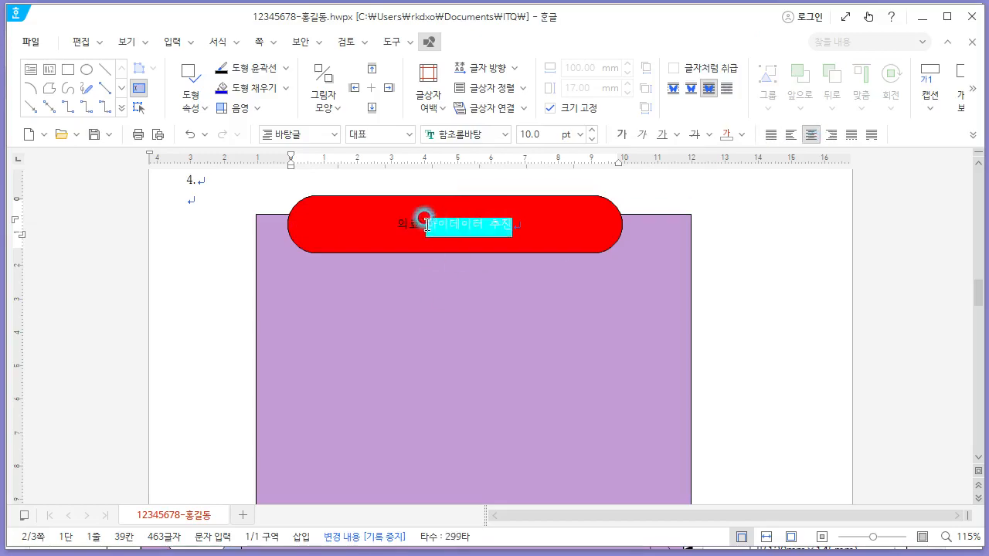
drag(426, 225, 398, 225)
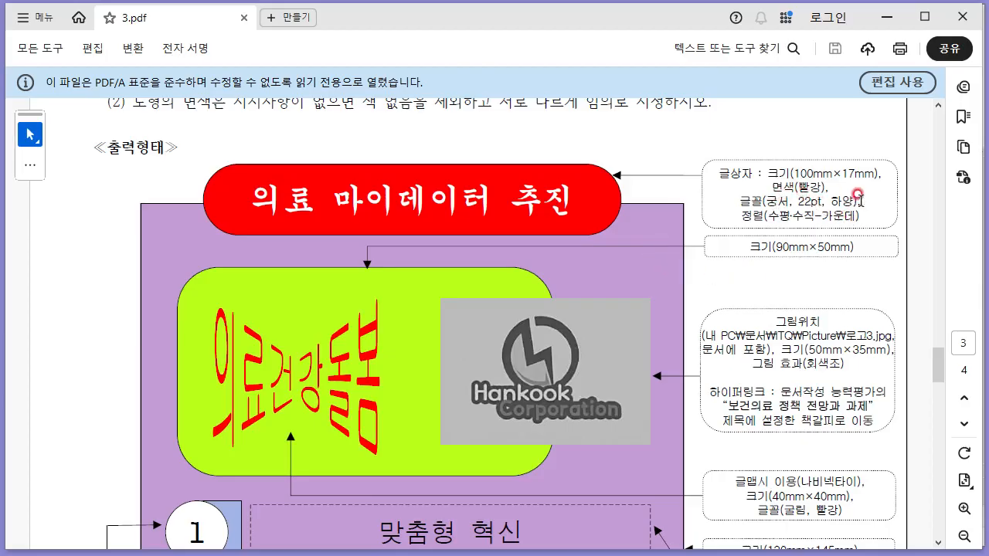
- Format the title text as 궁서, 22 pt, white
key(alt+Tab)
click(470, 134)
text(궁서)
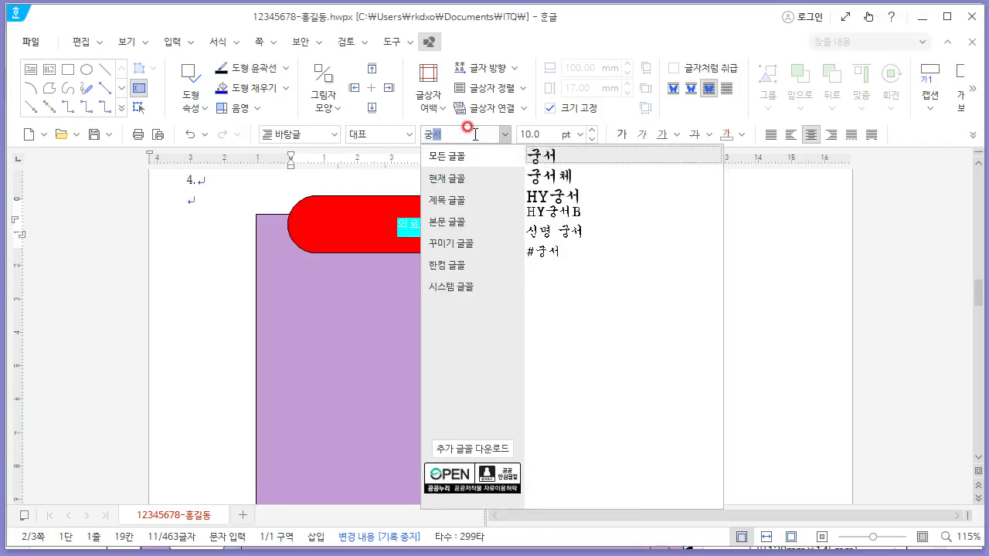
key(Return)
click(726, 135)
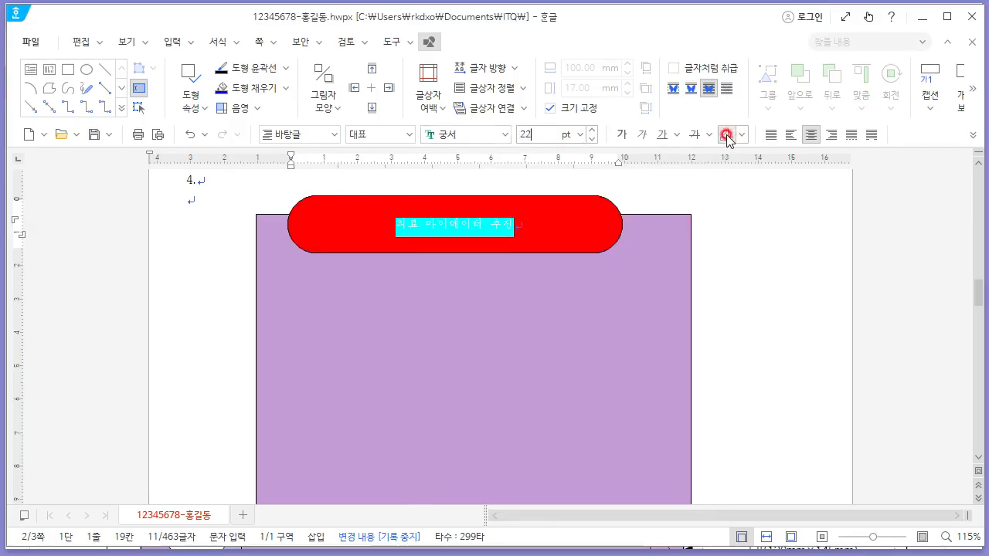
click(726, 136)
click(654, 252)
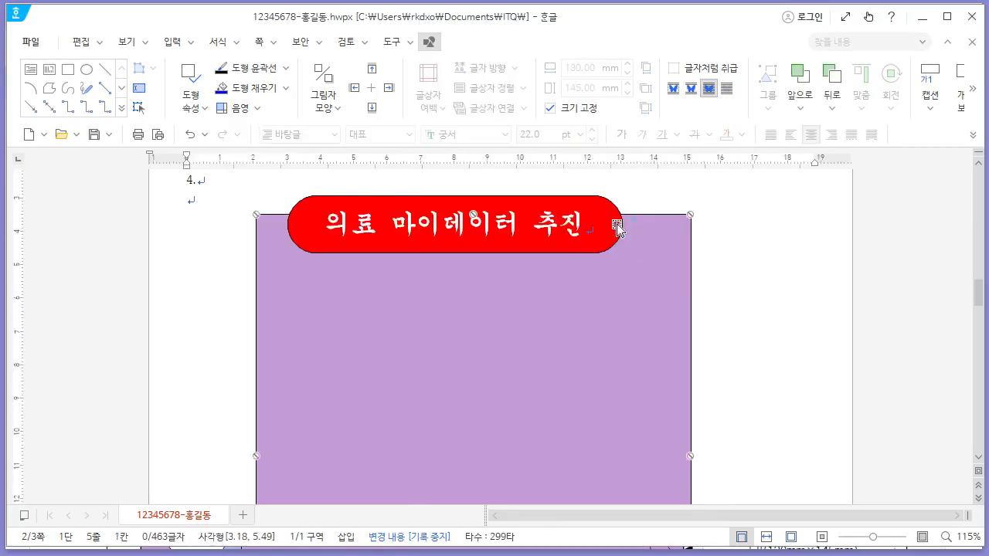
- Move the title shape so it sits centred on the purple box's top edge
click(603, 212)
click(589, 199)
drag(578, 203, 608, 198)
- Draw a rectangle below the title inside the purple box and open its object properties
key(alt+Tab)
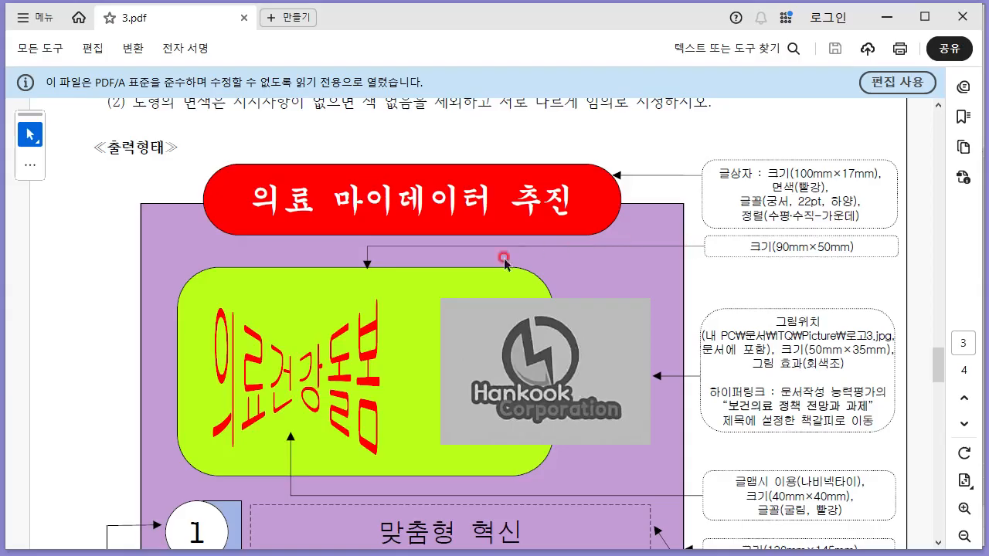
scroll(405, 243, down, 3)
scroll(410, 224, up, 2)
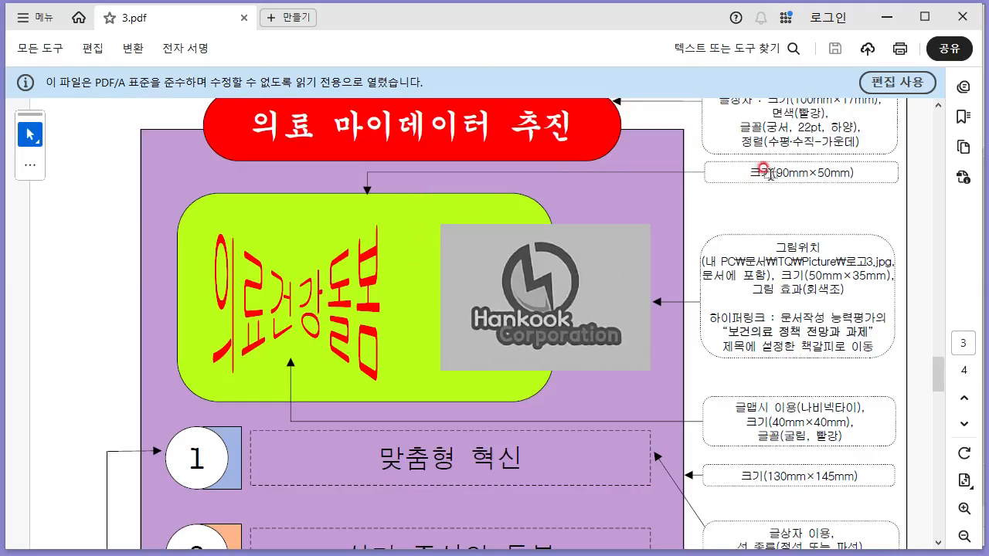
key(alt+Tab)
click(68, 69)
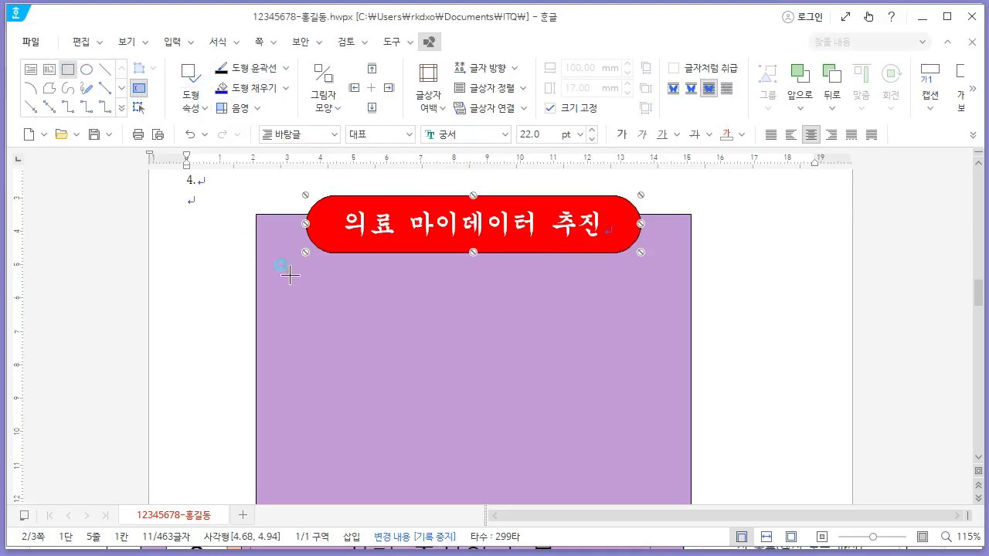
drag(290, 274, 564, 410)
right_click(463, 287)
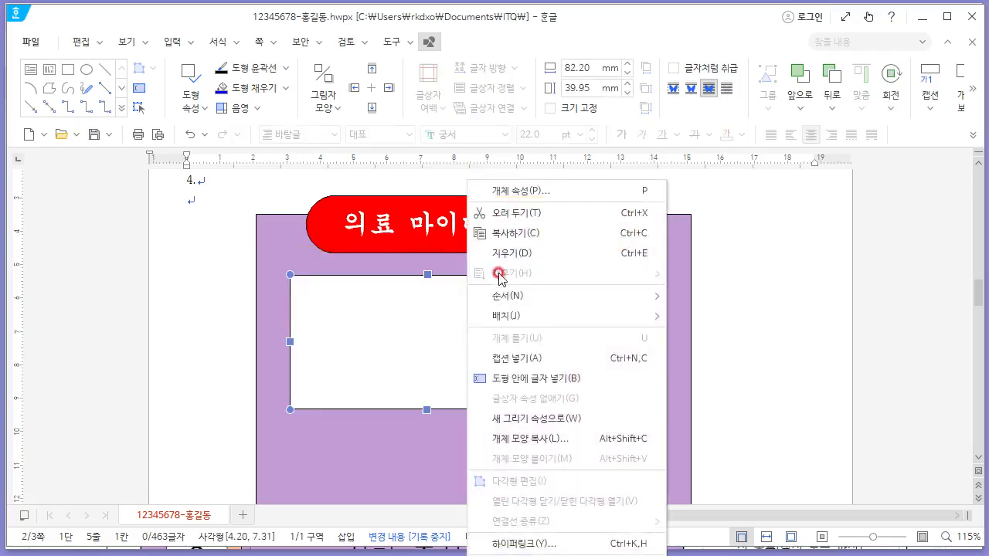
click(551, 191)
- Set the new rectangle's size to 90 mm by 50 mm and lock its size
click(271, 40)
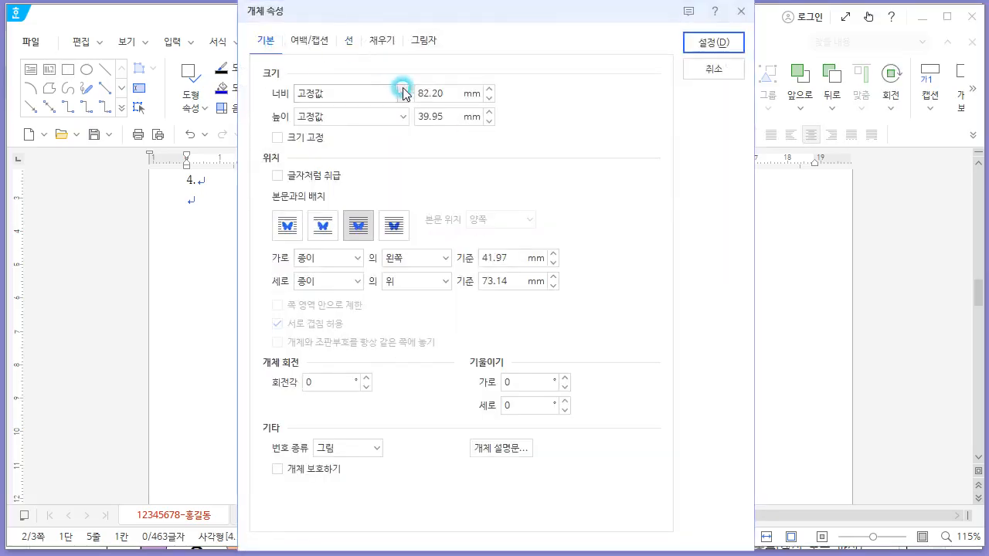
click(329, 96)
key(Tab)
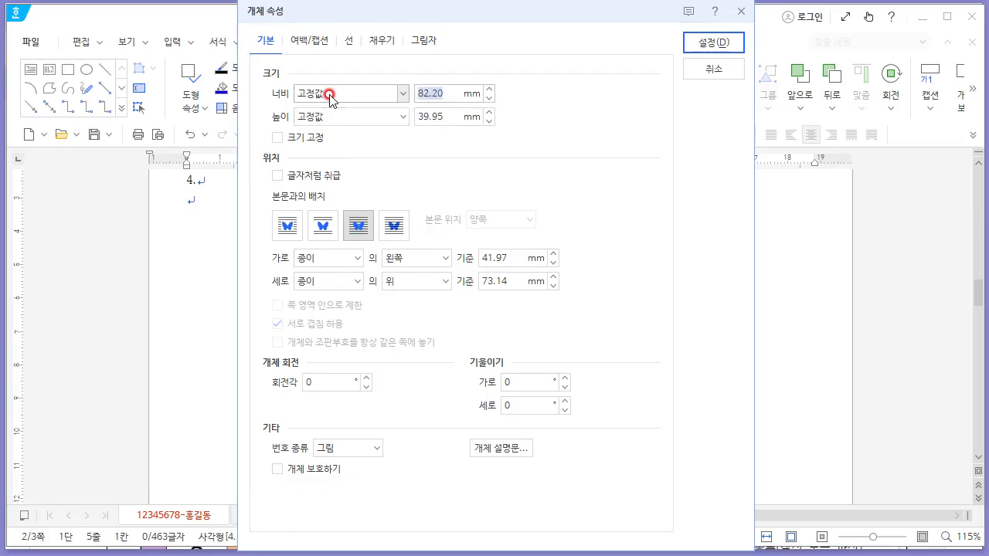
key(Tab)
key(Tab)
key(Tab)
key(space)
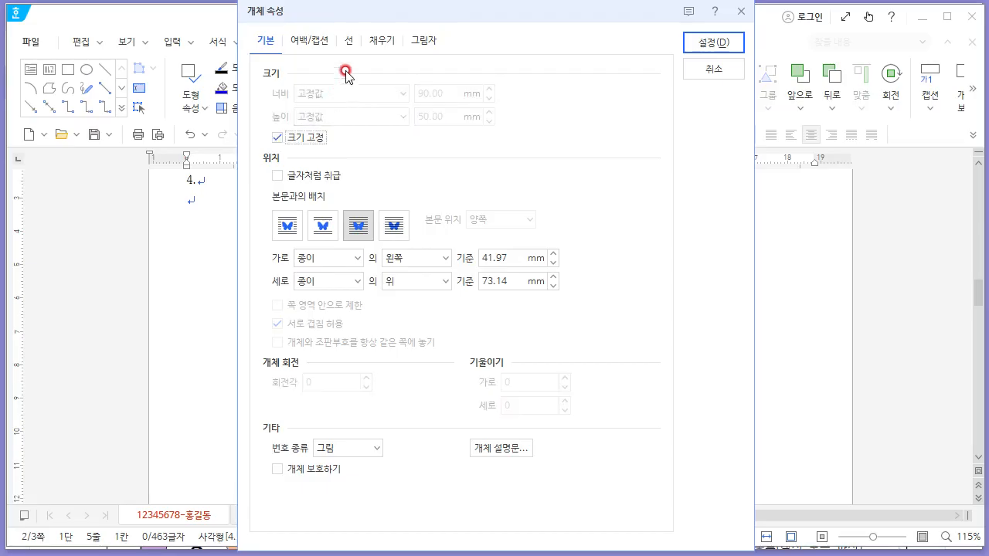
- Give the rectangle rounded corners and a lime green fill
click(348, 43)
click(345, 242)
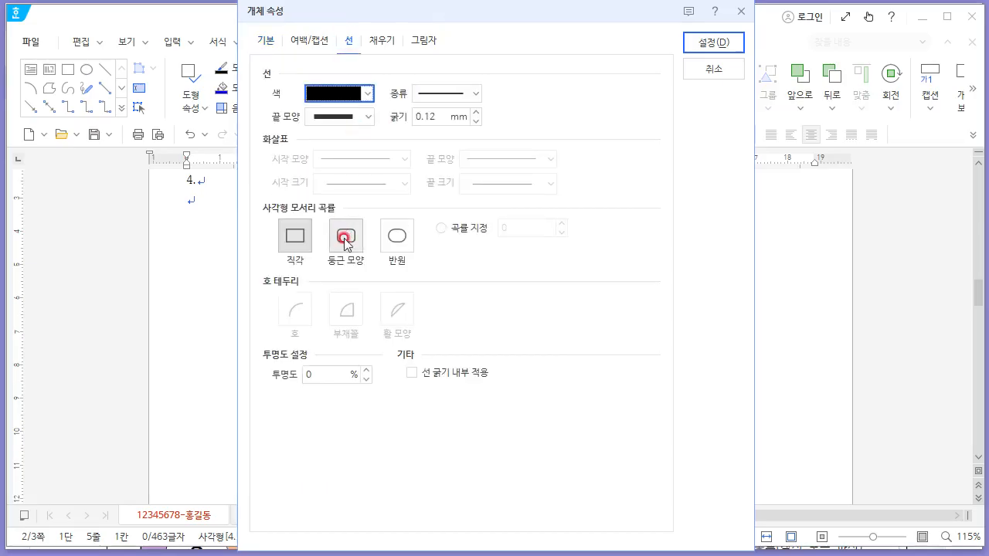
click(386, 43)
click(365, 130)
click(396, 280)
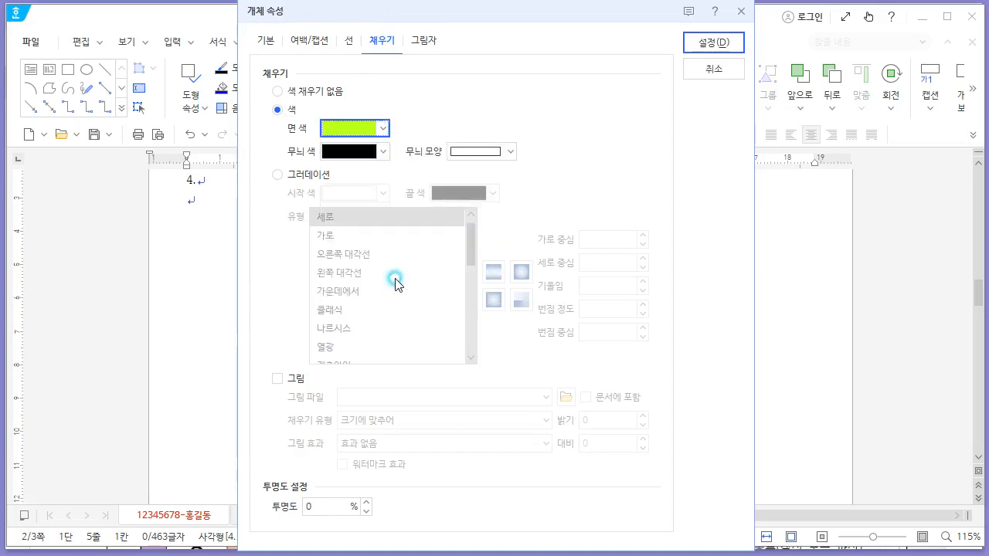
click(722, 40)
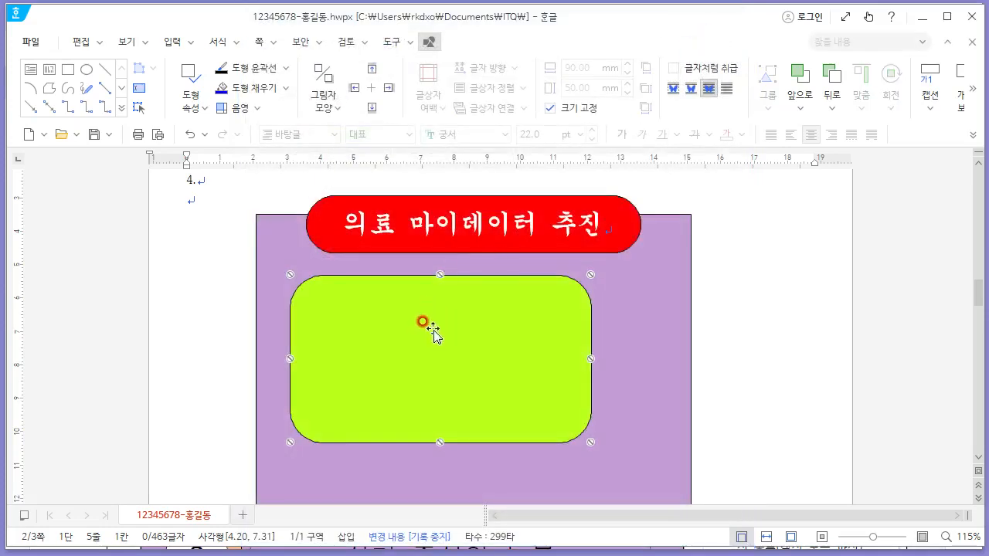
- Nudge the green rounded rectangle slightly left
drag(427, 331, 409, 331)
key(alt+Tab)
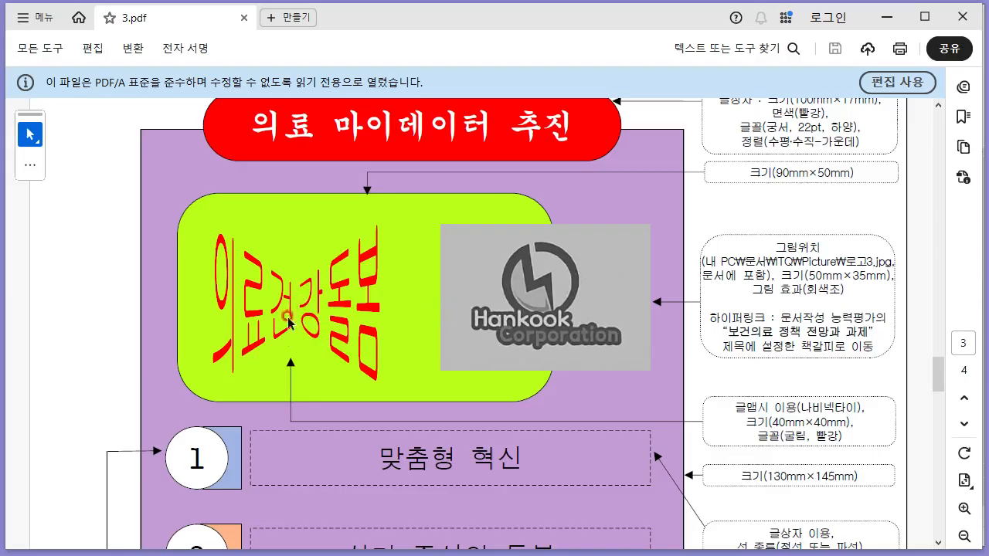
key(alt+Tab)
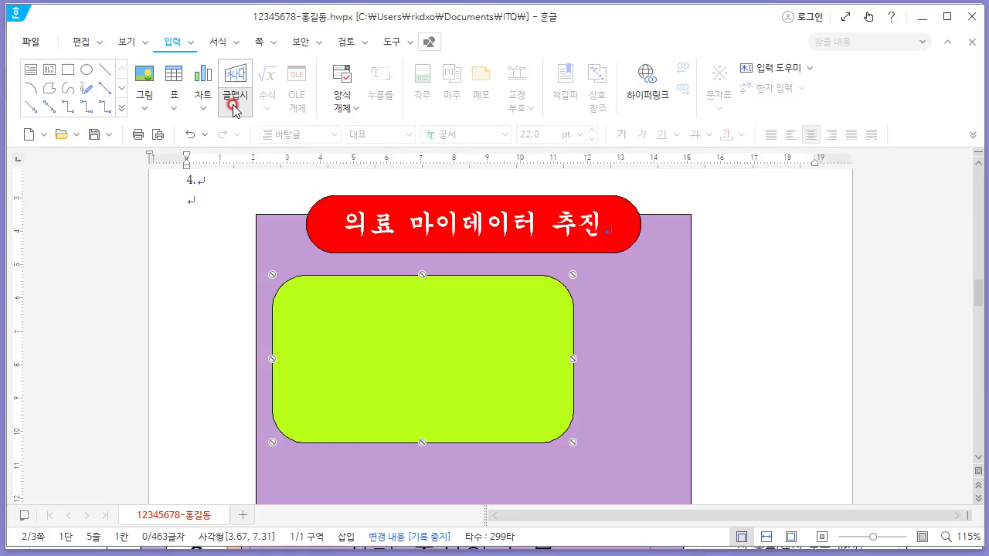
- Insert a butterfly bow-tie WordArt reading "의료건강돌봄" in the 굴림 font
click(234, 104)
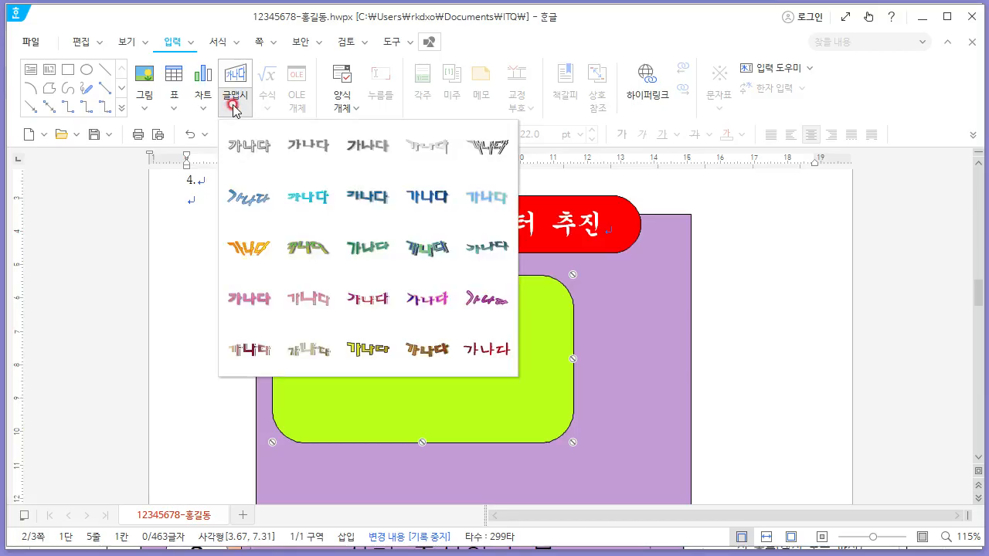
click(433, 163)
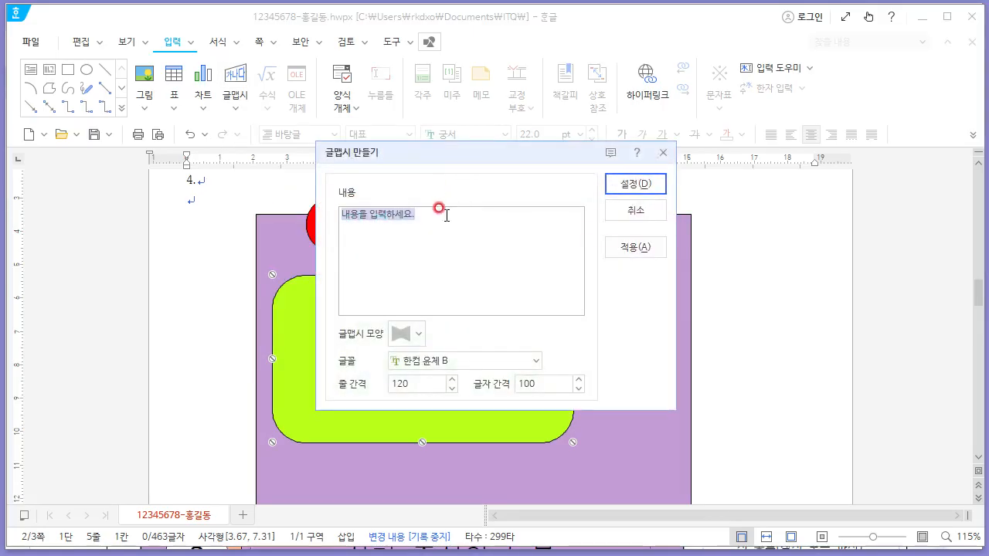
key(alt+Tab)
key(alt+Tab)
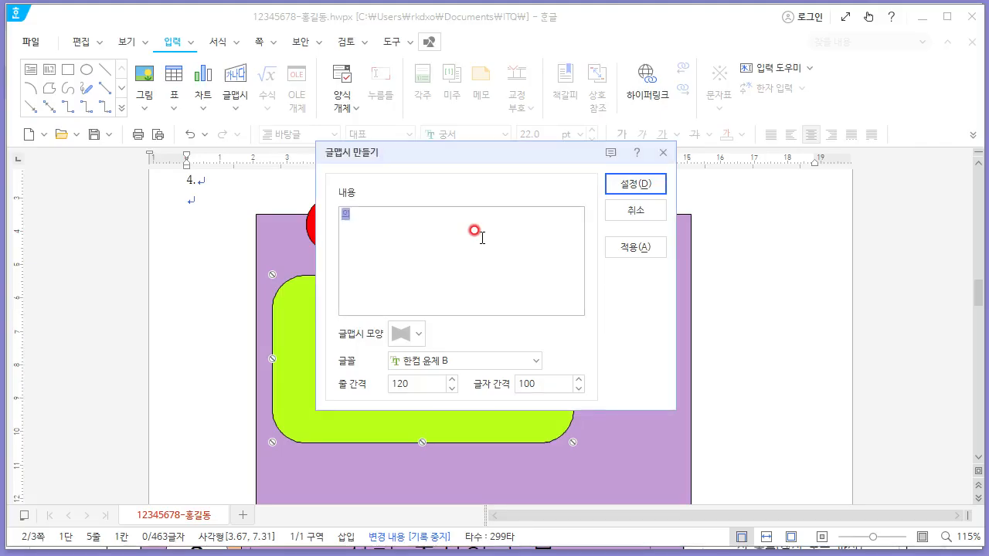
text(의료건기)
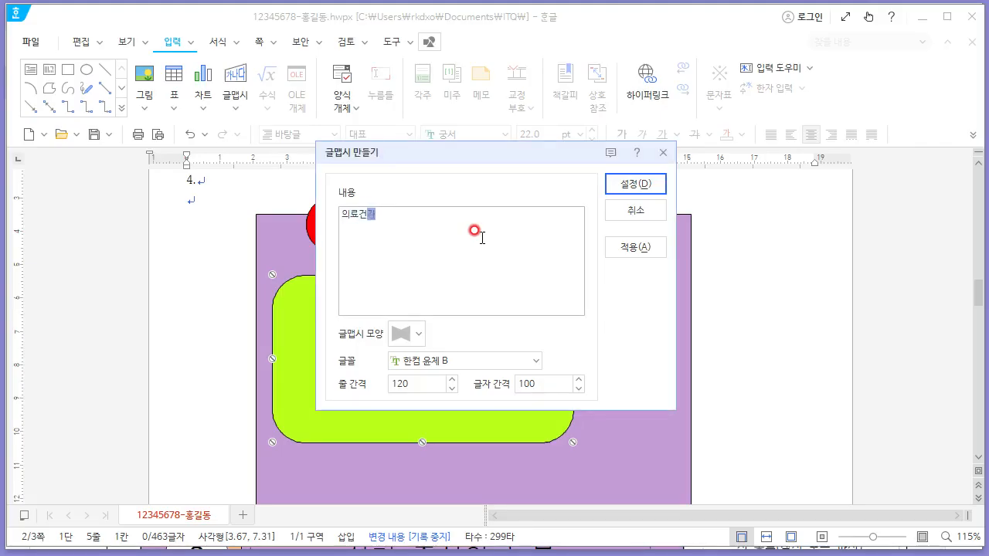
text(돌봄)
key(alt+Tab)
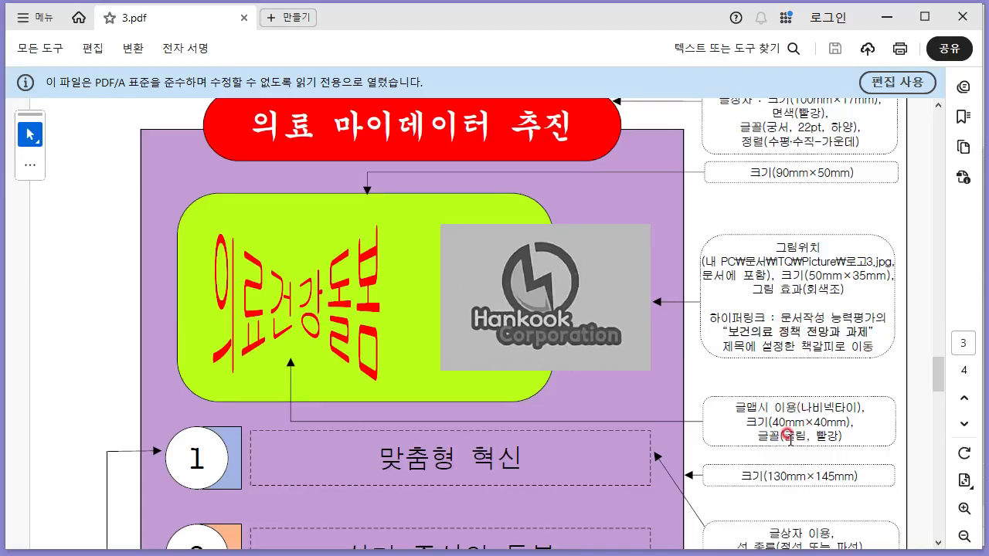
key(alt+Tab)
click(448, 366)
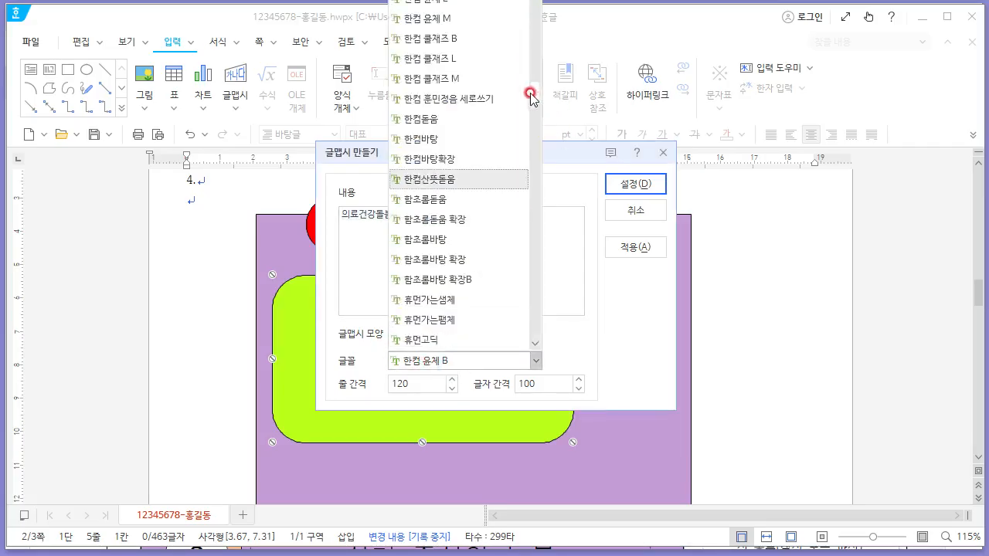
drag(531, 94, 503, 29)
click(444, 22)
click(635, 184)
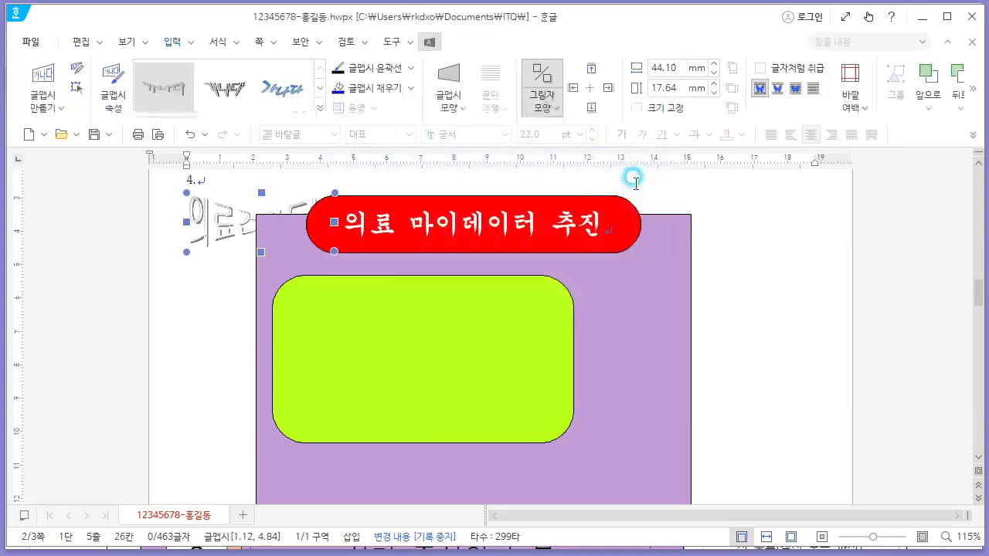
- Place the WordArt in front of text and move it inside the green rounded rectangle
right_click(220, 226)
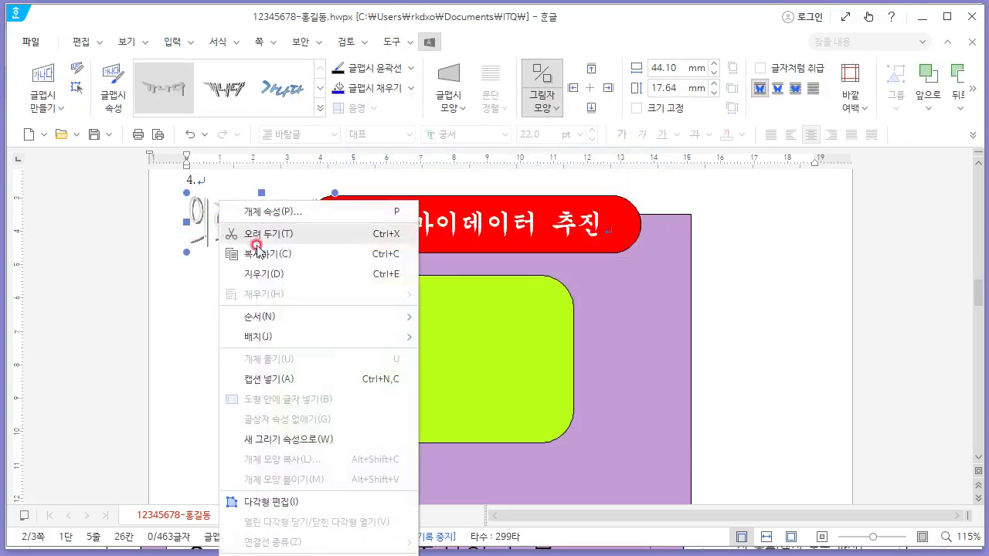
mouse_move(313, 337)
click(456, 396)
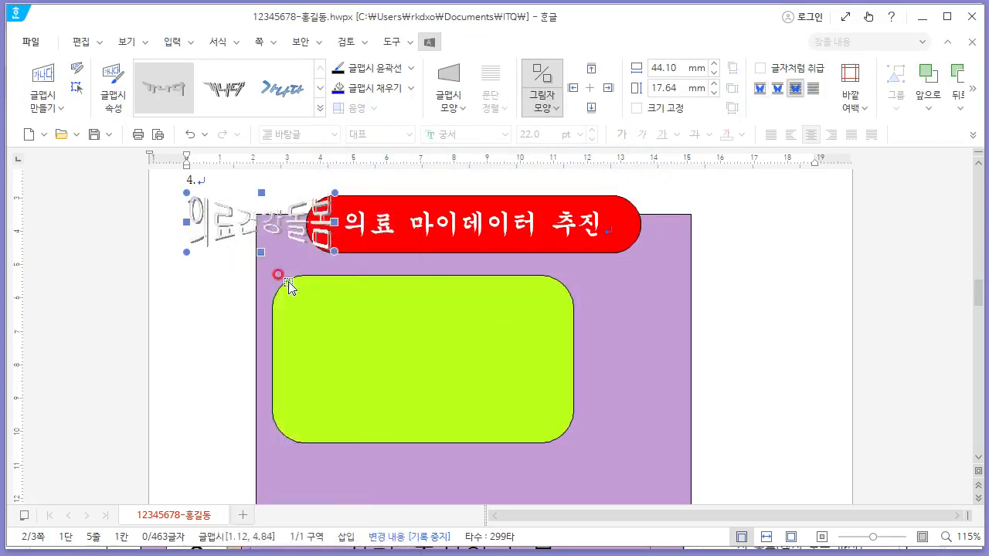
drag(228, 235, 322, 353)
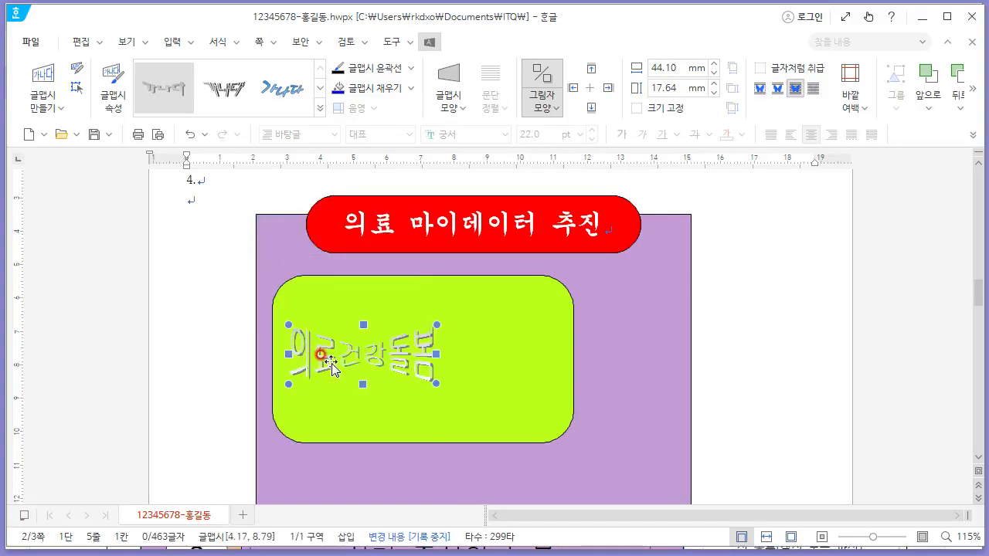
- Open the WordArt's object properties and set its fill colour to red
right_click(340, 352)
click(402, 211)
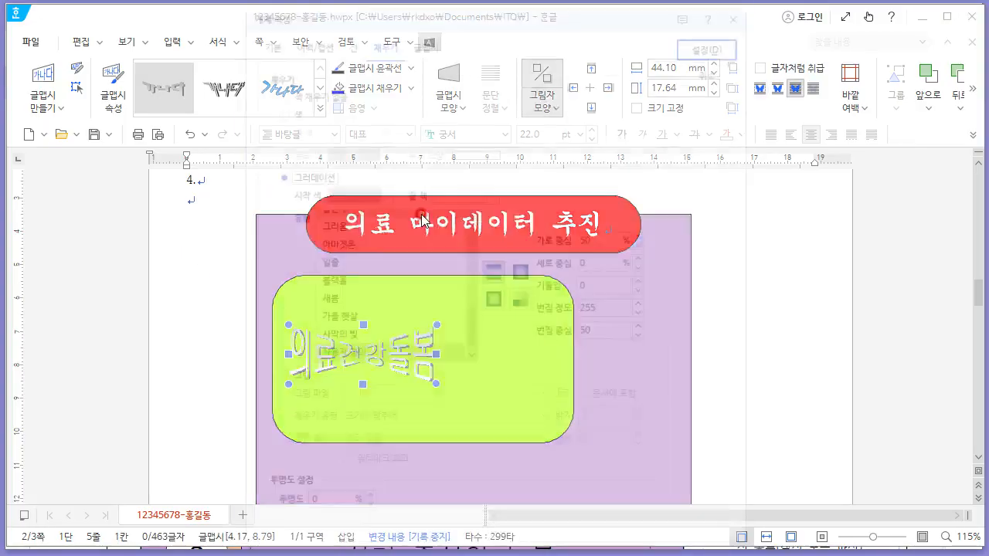
click(295, 111)
key(alt+Tab)
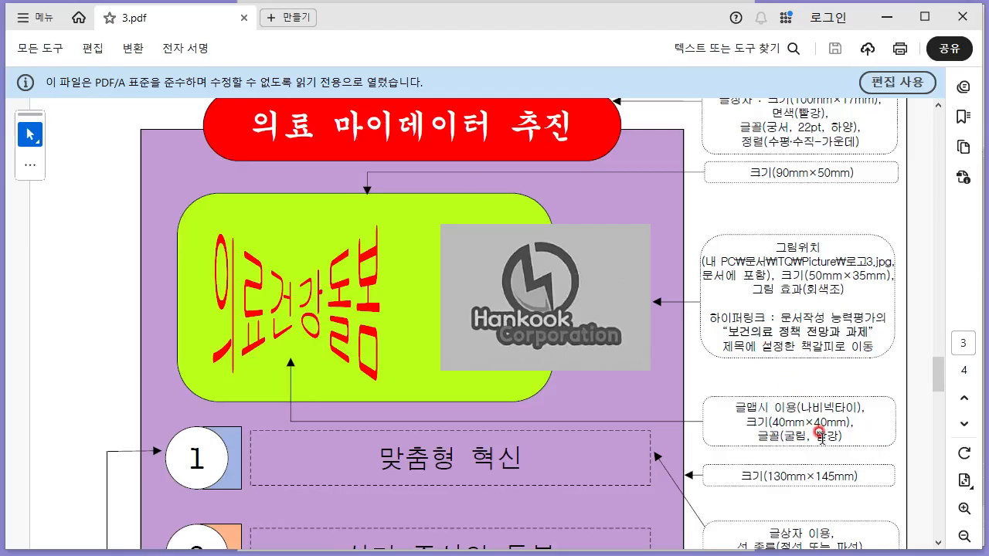
key(alt+Tab)
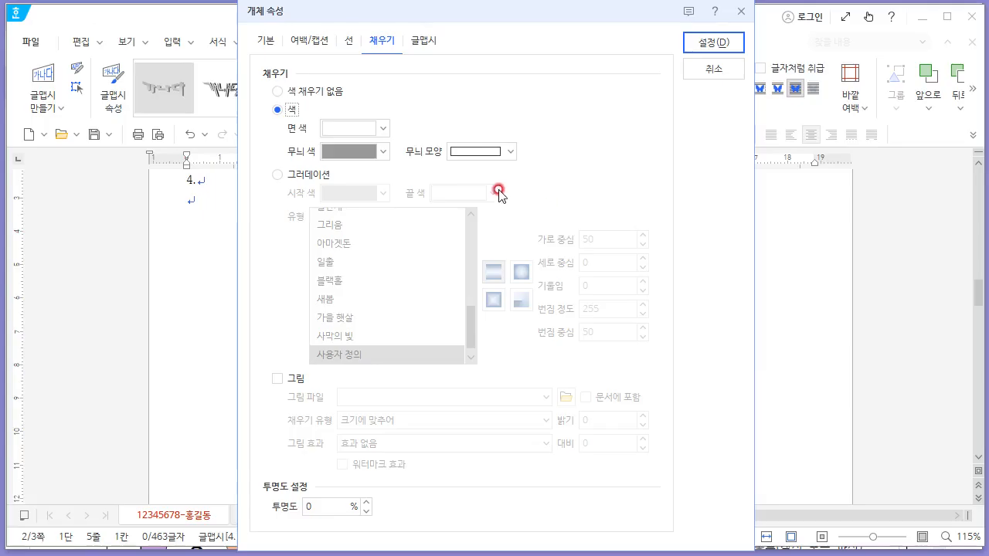
click(353, 129)
click(350, 280)
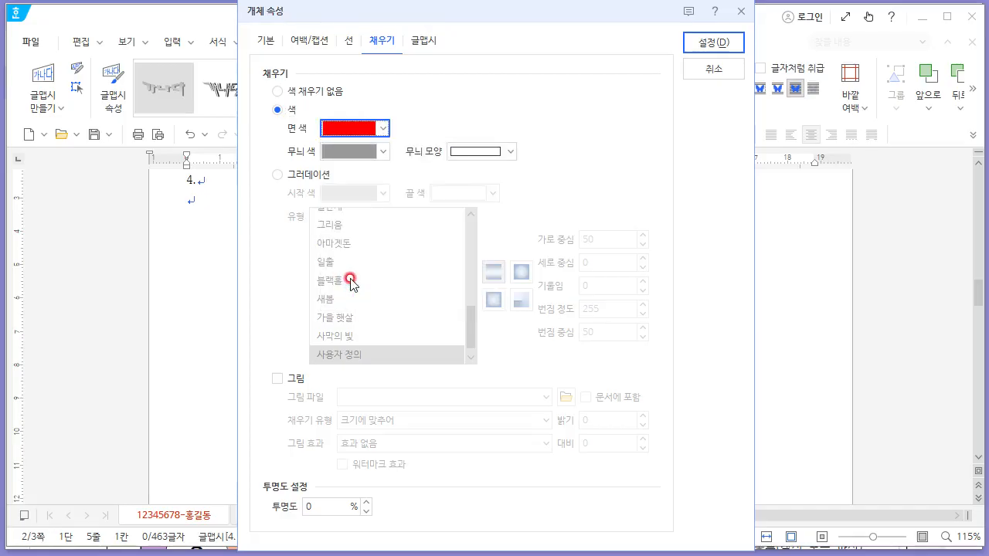
- Turn off the WordArt's shadow
click(424, 43)
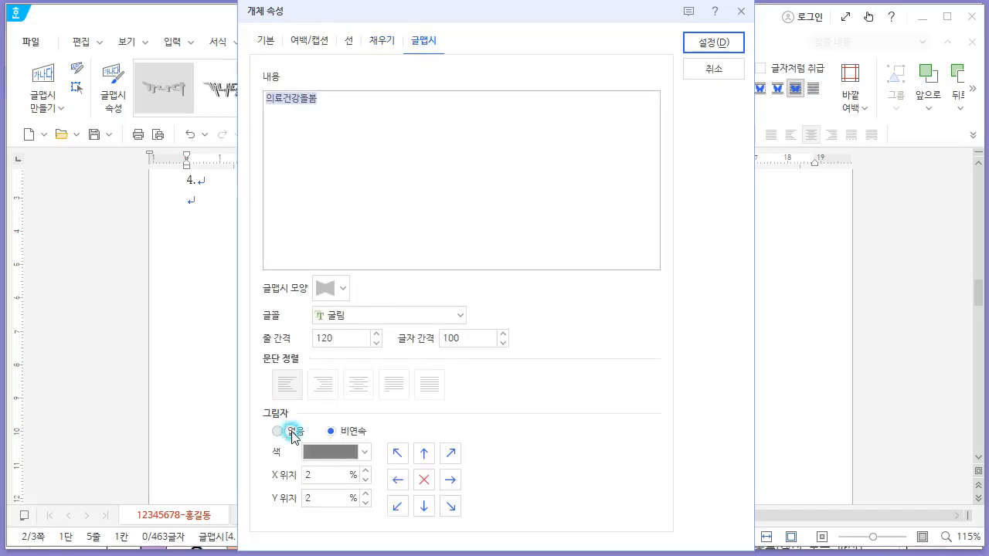
click(294, 435)
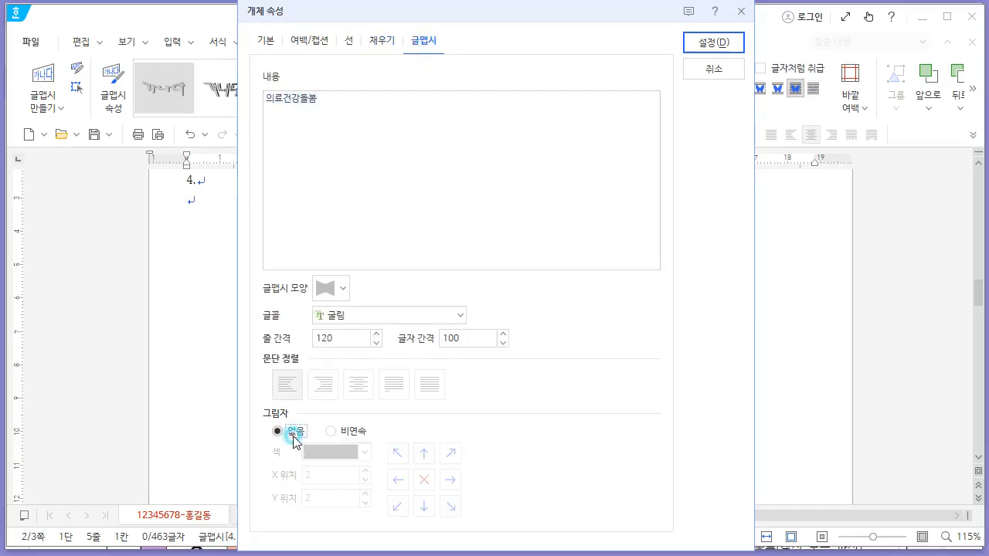
click(347, 40)
click(376, 40)
click(352, 40)
click(318, 41)
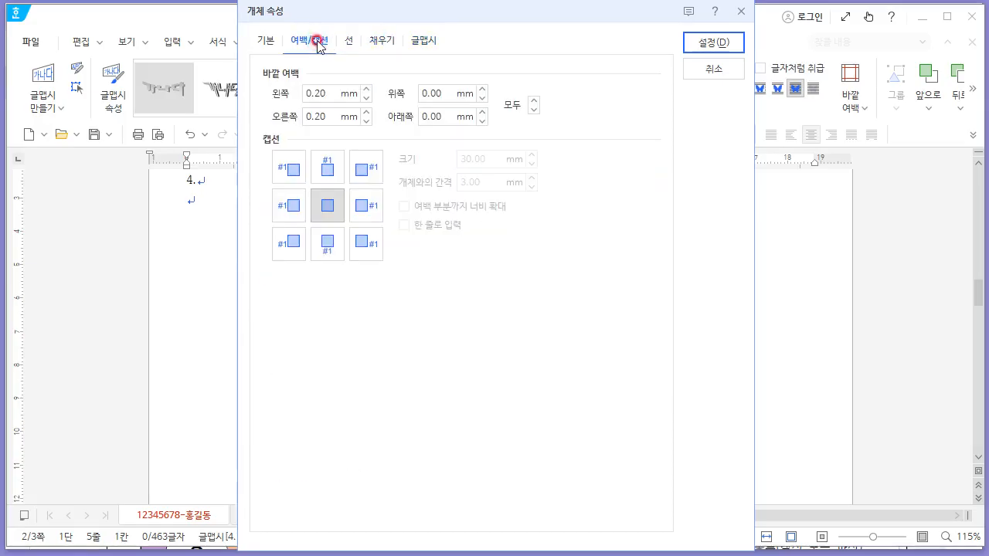
- Set the WordArt's size to 40 mm by 40 mm, lock the size, and apply the properties
click(271, 39)
key(alt+Tab)
key(alt+Tab)
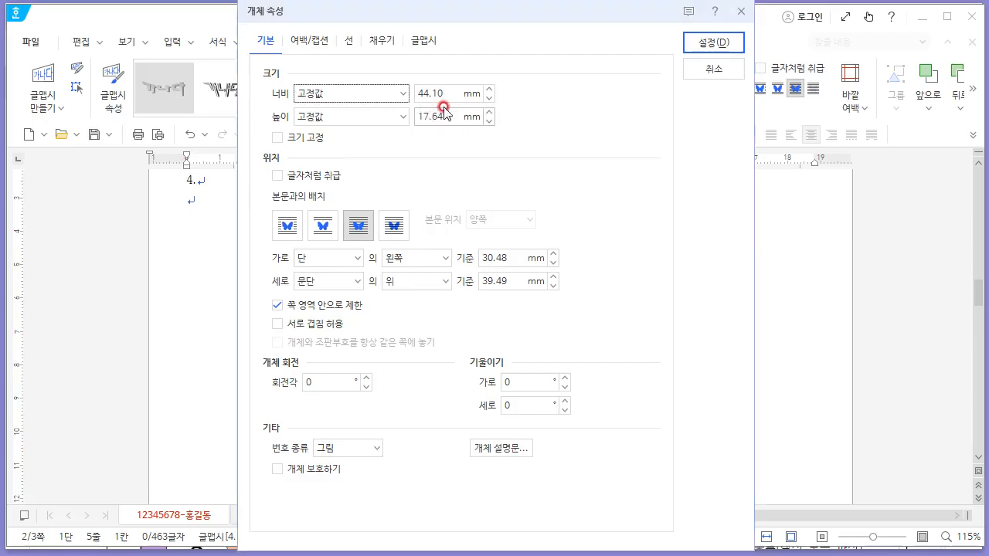
drag(448, 93, 368, 91)
text(40)
key(Tab)
key(Tab)
text(40)
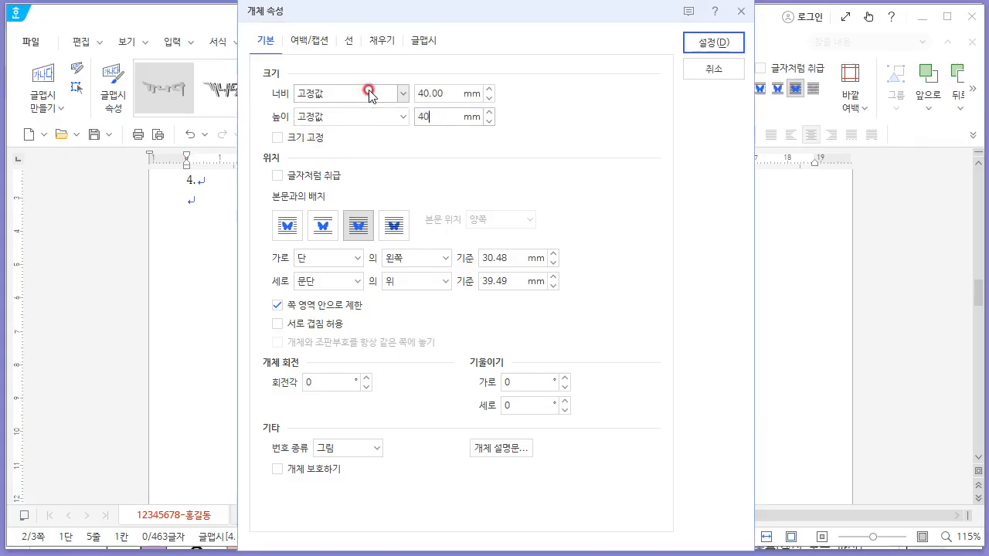
key(Tab)
key(space)
click(703, 48)
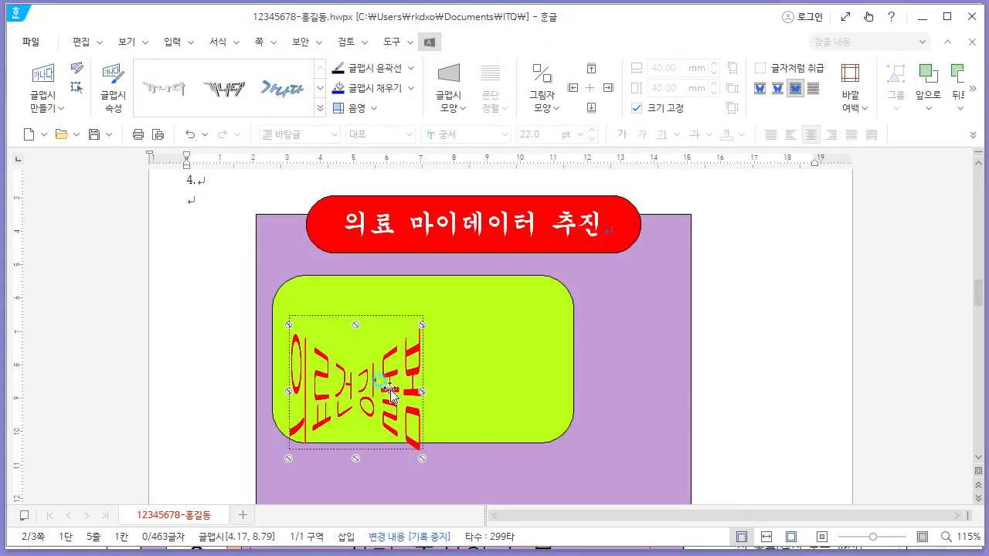
- Insert the picture 로고3 from the ITQ Picture folder, embedded in the document
click(468, 388)
key(alt+Tab)
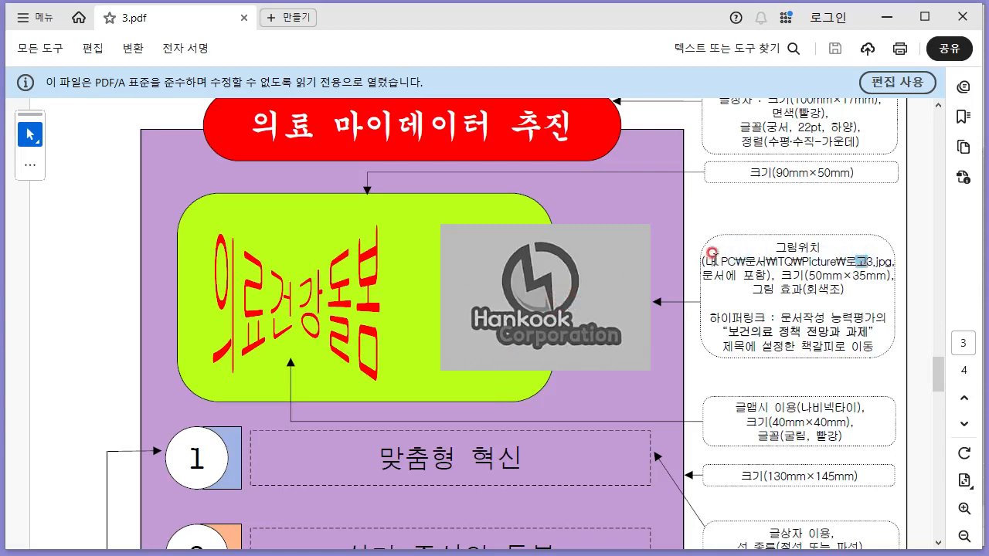
key(alt+Tab)
click(172, 41)
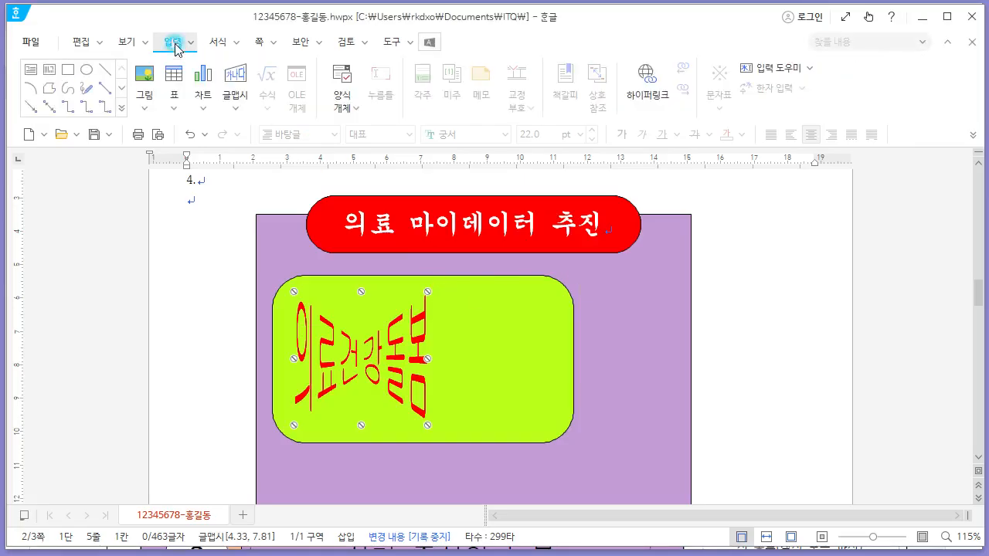
click(145, 99)
click(177, 133)
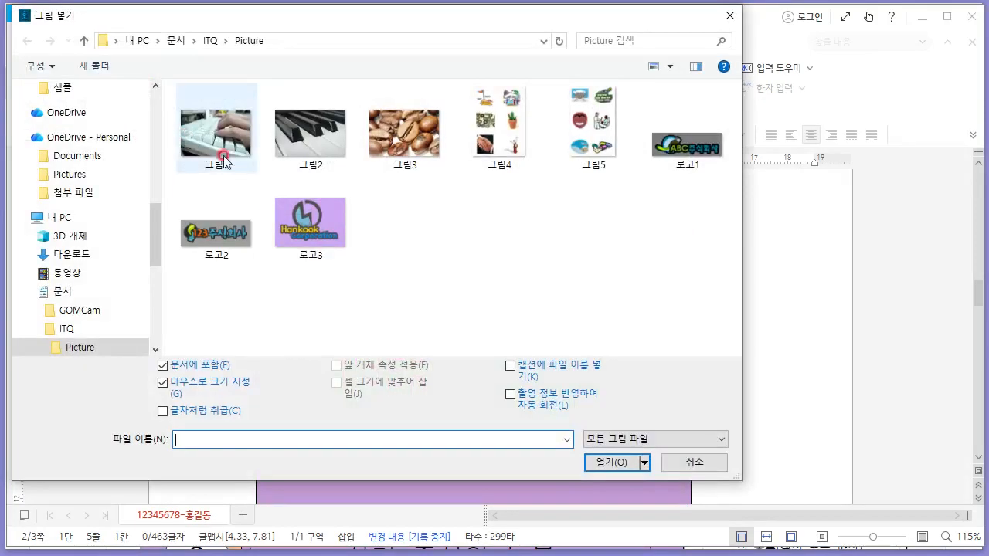
click(313, 224)
click(599, 462)
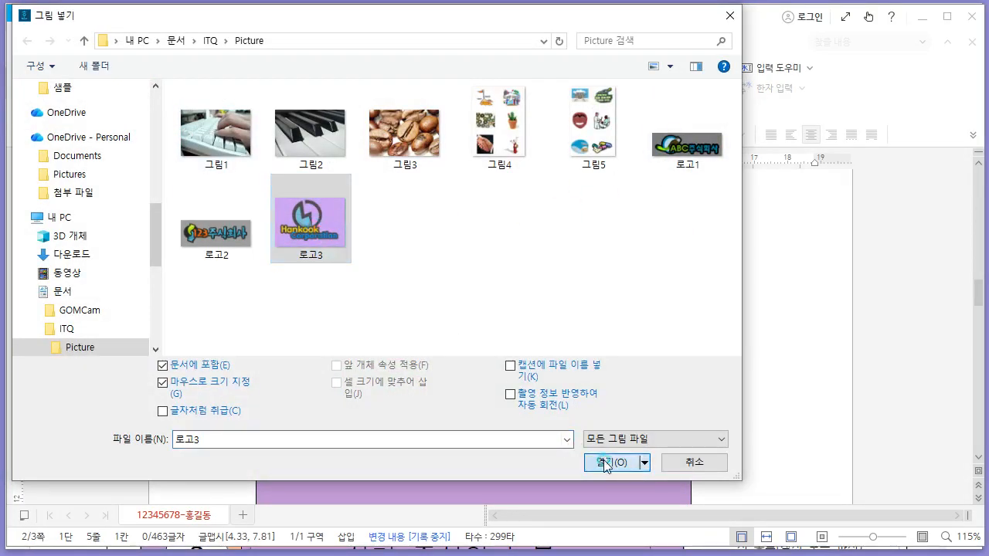
- Draw the logo picture beside the purple box and place it in front of text
drag(633, 319, 770, 407)
right_click(740, 340)
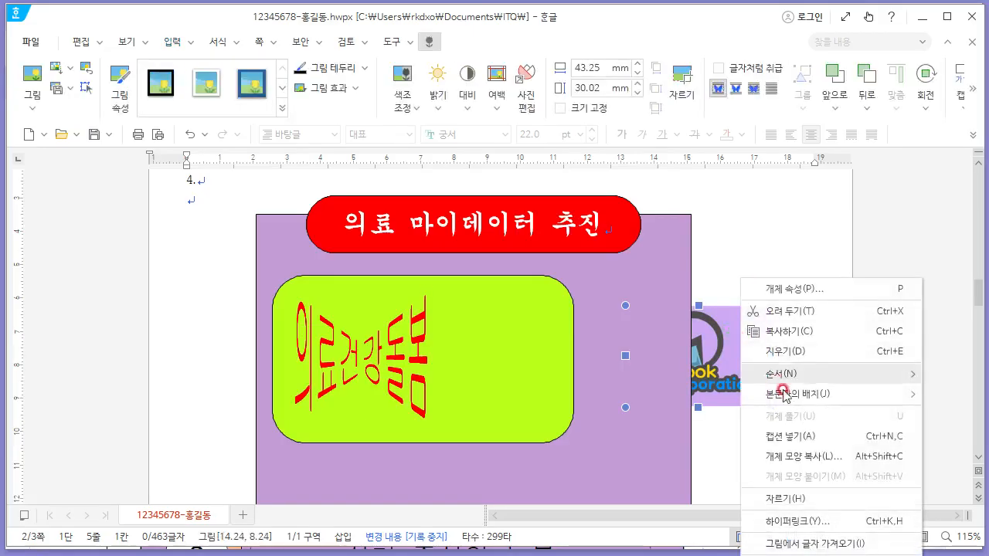
mouse_move(789, 400)
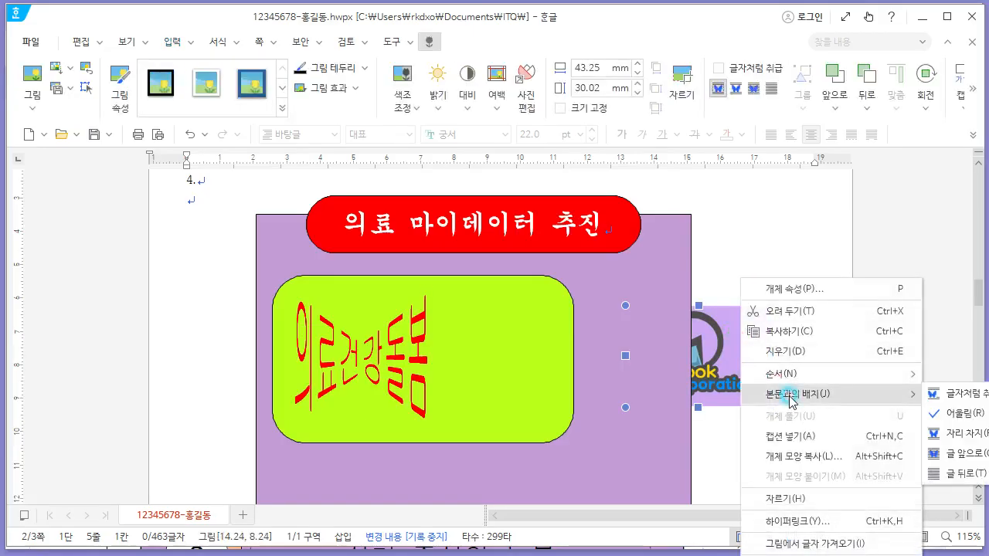
click(950, 457)
- Move the logo onto the green rectangle's right side and resize it to 50 mm by 35 mm with size locked
drag(700, 363, 576, 367)
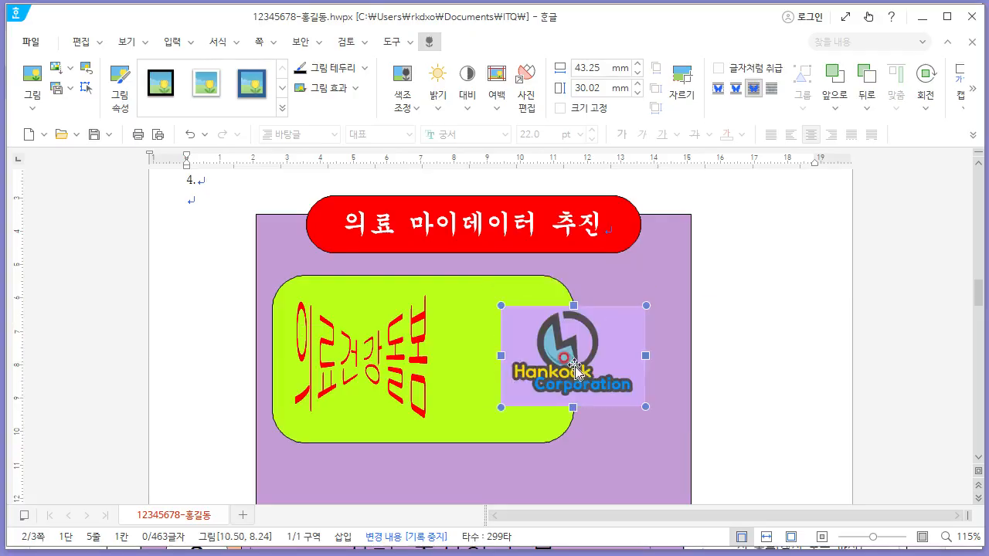
right_click(576, 365)
click(661, 288)
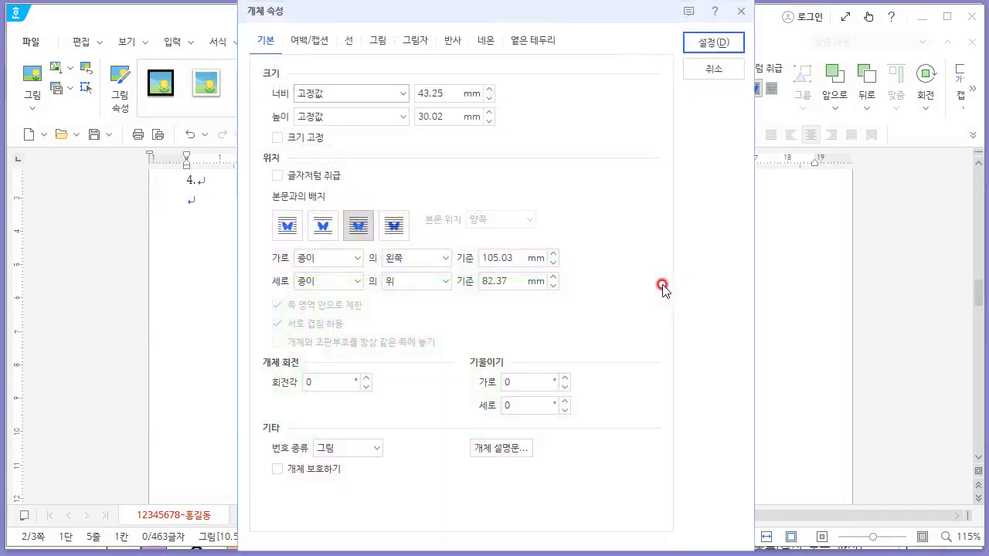
key(alt+Tab)
key(alt+Tab)
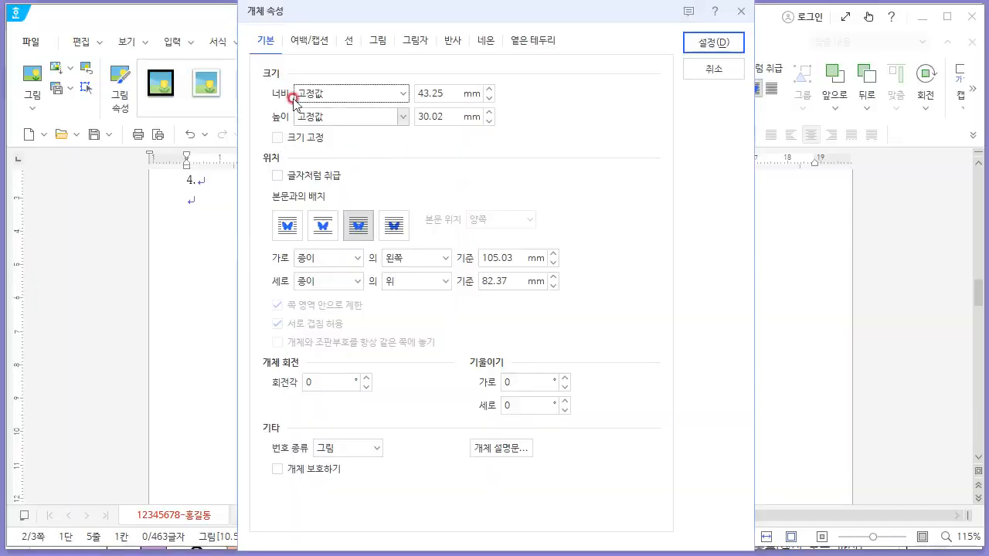
key(Tab)
key(Tab)
text(35)
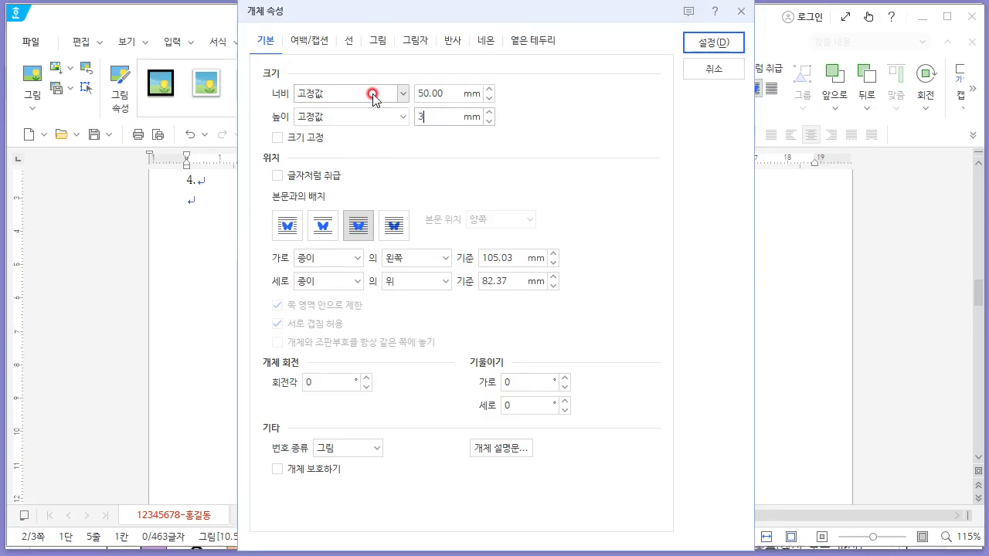
key(Tab)
key(alt+Tab)
key(alt+Tab)
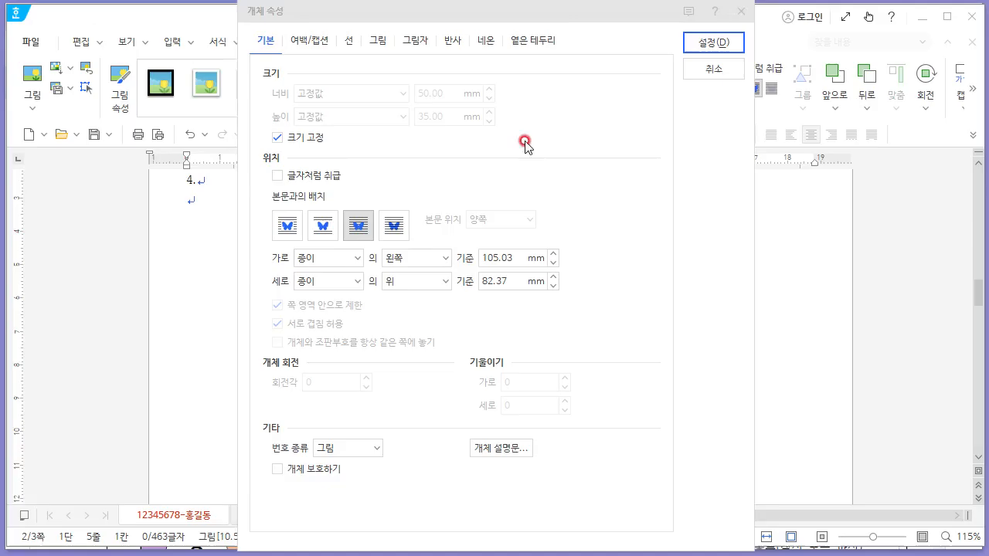
- Apply the grayscale picture effect to the logo and nudge it slightly
click(377, 40)
click(286, 395)
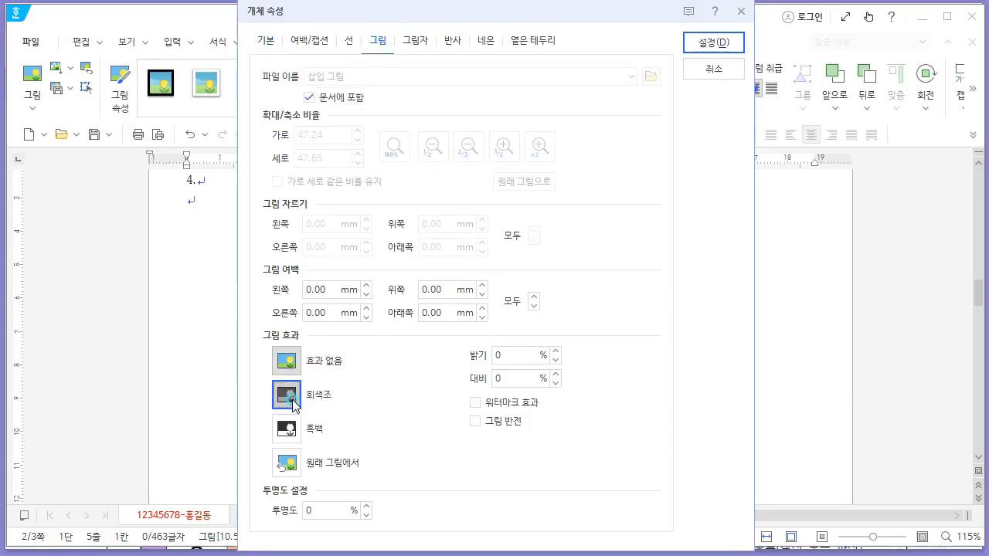
click(711, 43)
mouse_move(597, 347)
mouse_down()
mouse_move(580, 335)
mouse_move(589, 340)
mouse_up()
- Scroll through the reference exam sheet to review the next page's requirements
scroll(597, 338, down, 10)
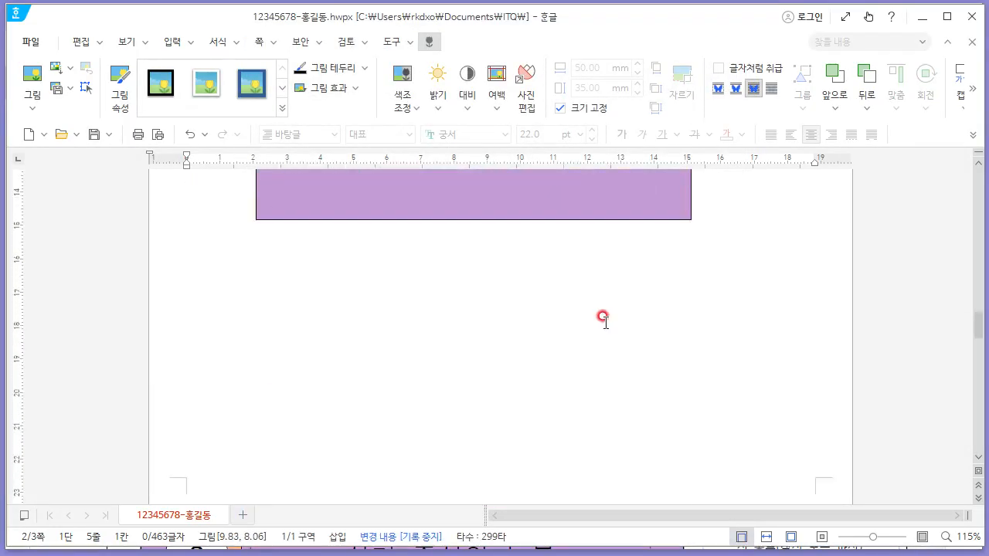
click(305, 348)
key(alt+Tab)
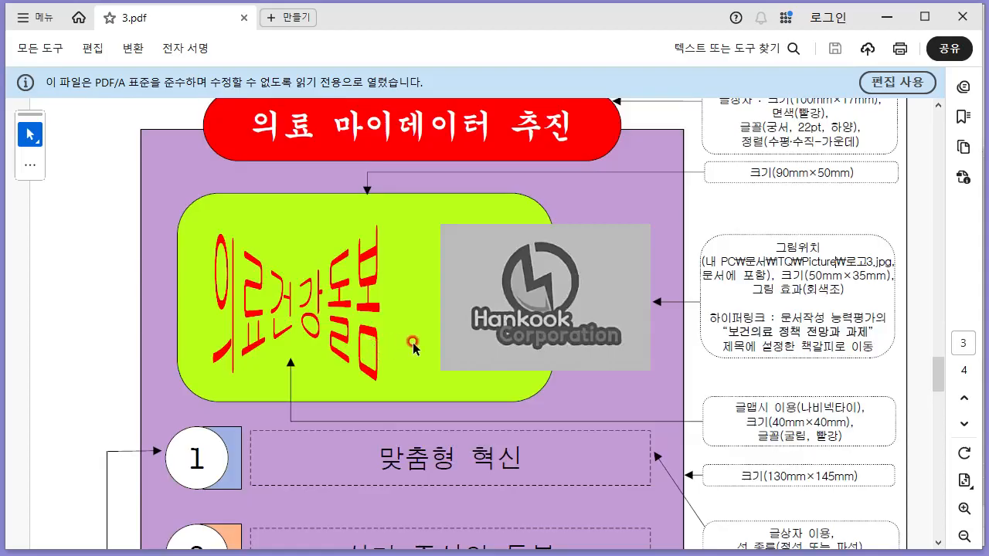
scroll(413, 347, down, 10)
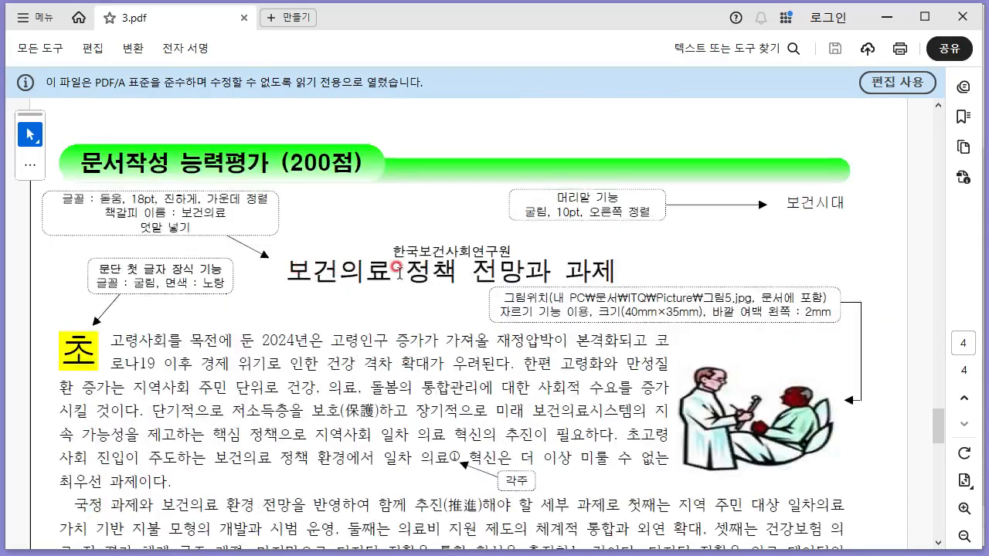
- Select the title 보건의료 정책 전망과 과제 and insert a bookmark named 보건의료 on it
key(alt+Tab)
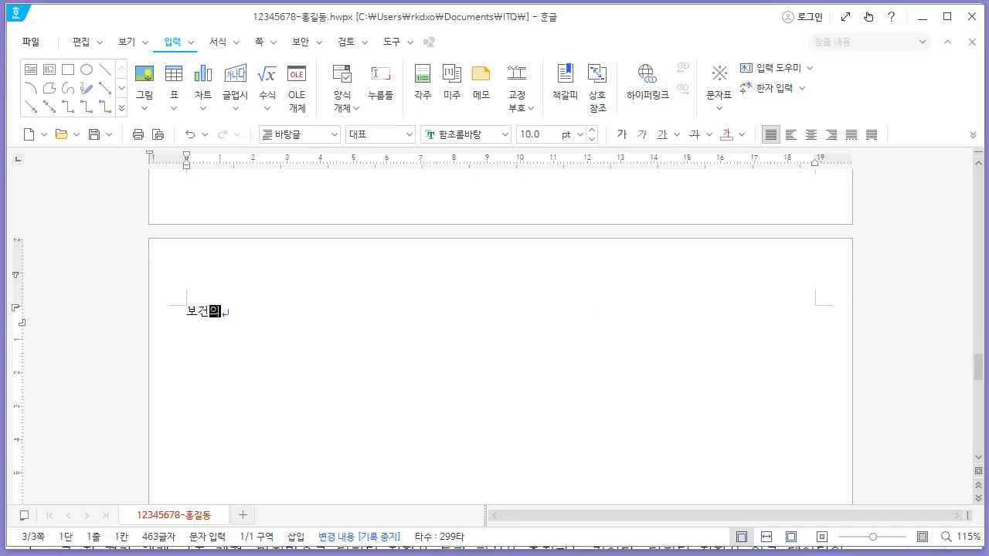
click(612, 332)
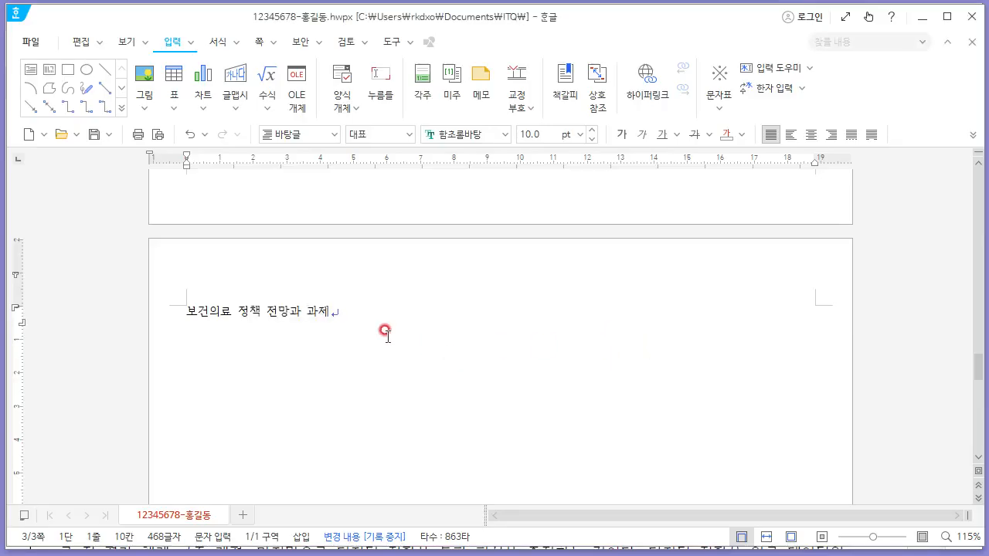
drag(346, 313, 186, 310)
key(alt+Tab)
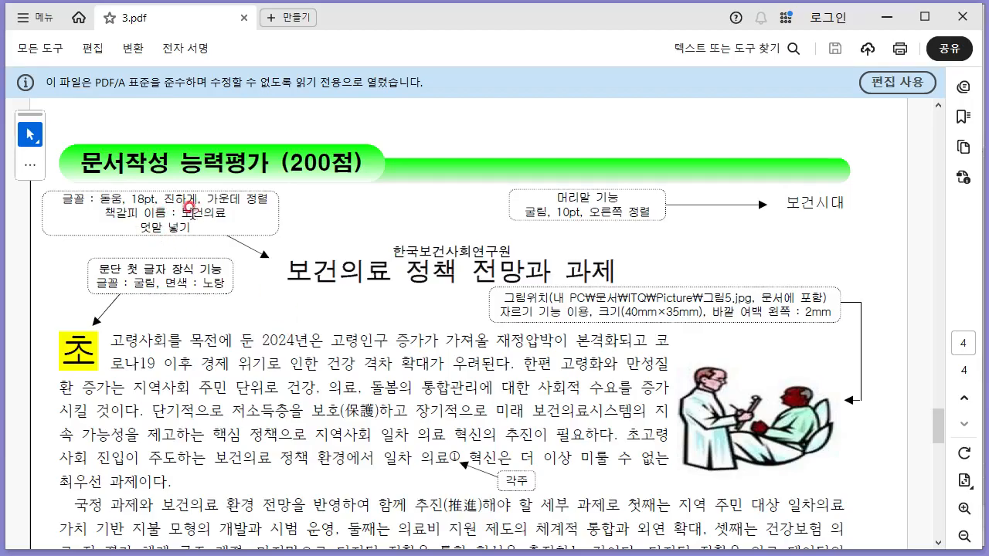
key(alt+Tab)
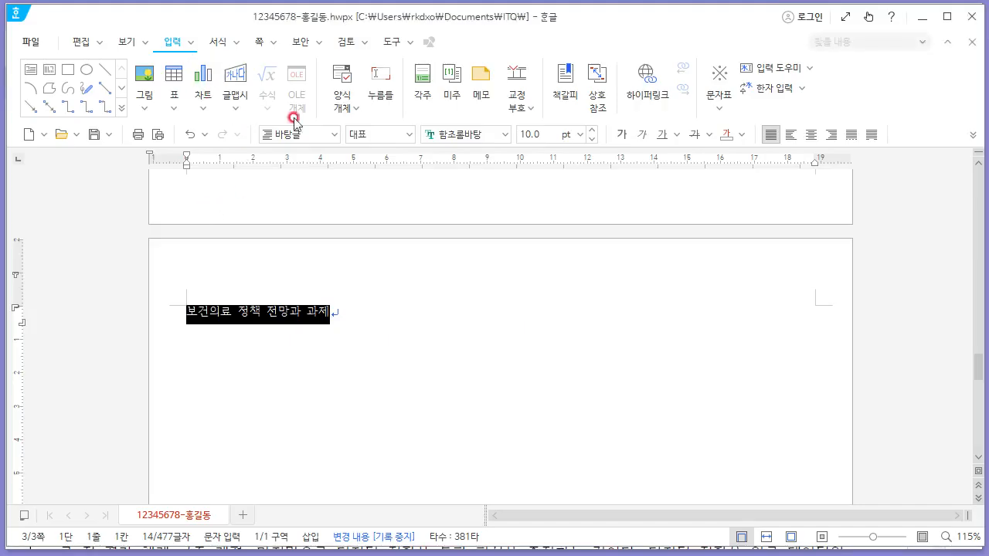
click(571, 112)
text(ㅗㄱ)
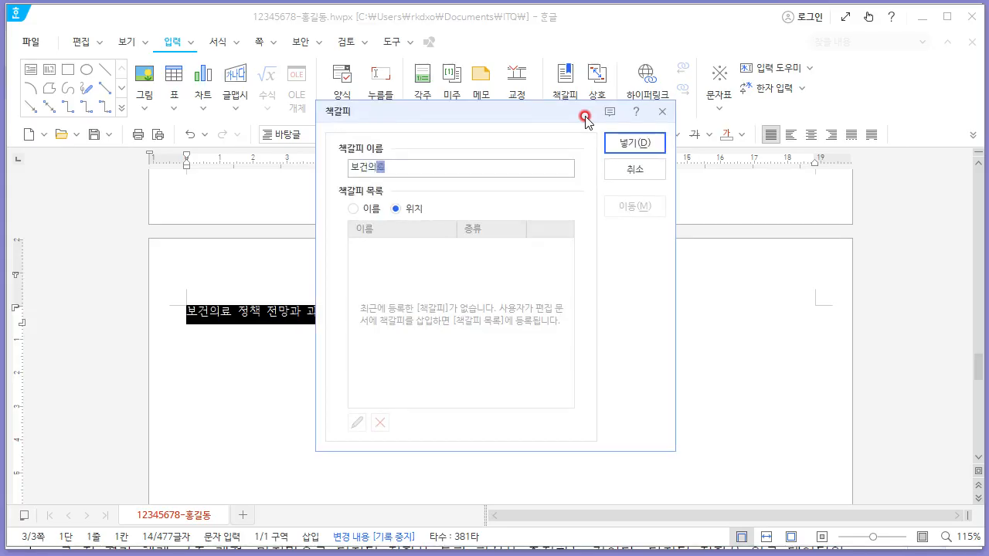
key(Return)
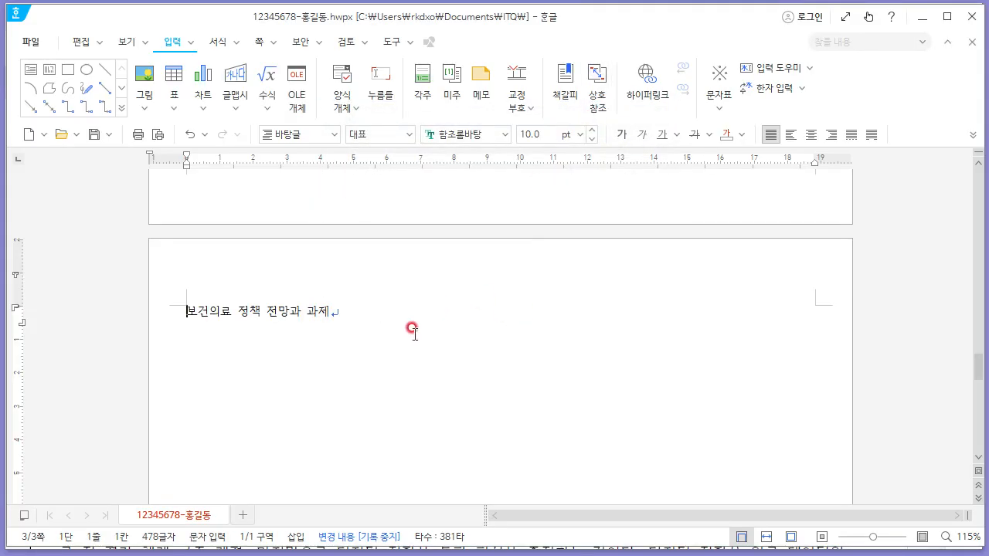
- Add a hyperlink on the logo picture pointing to the 보건의료 bookmark in the current document
scroll(430, 309, up, 10)
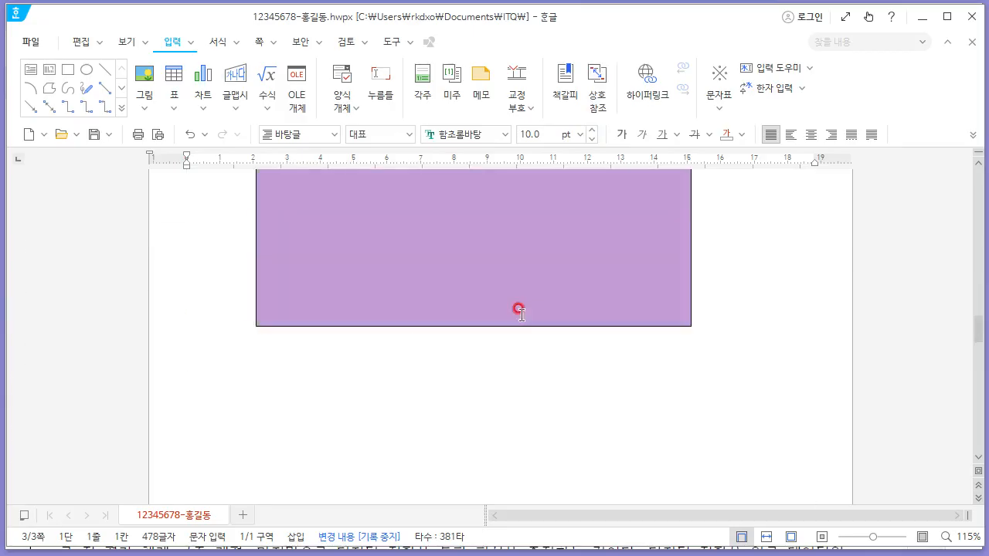
scroll(519, 309, down, 3)
click(575, 295)
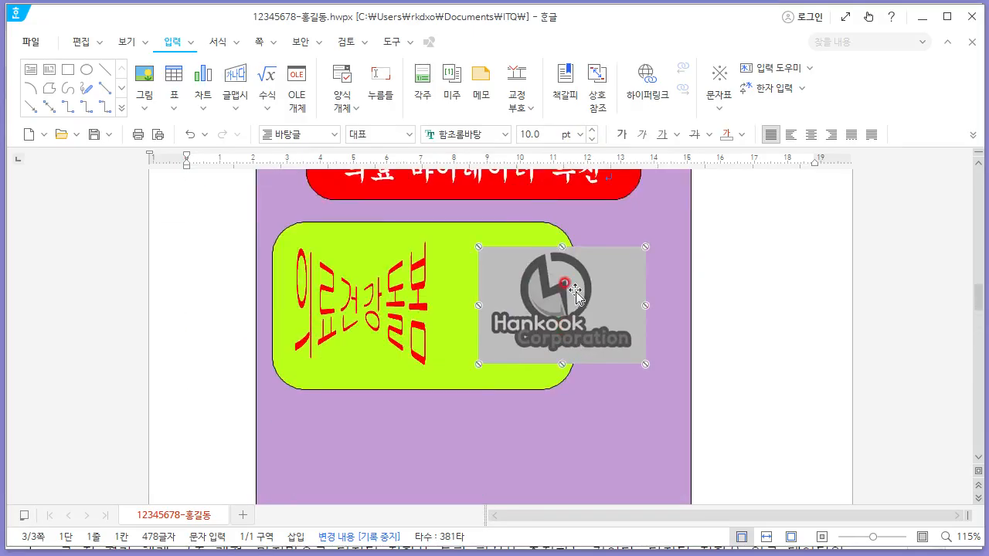
right_click(578, 289)
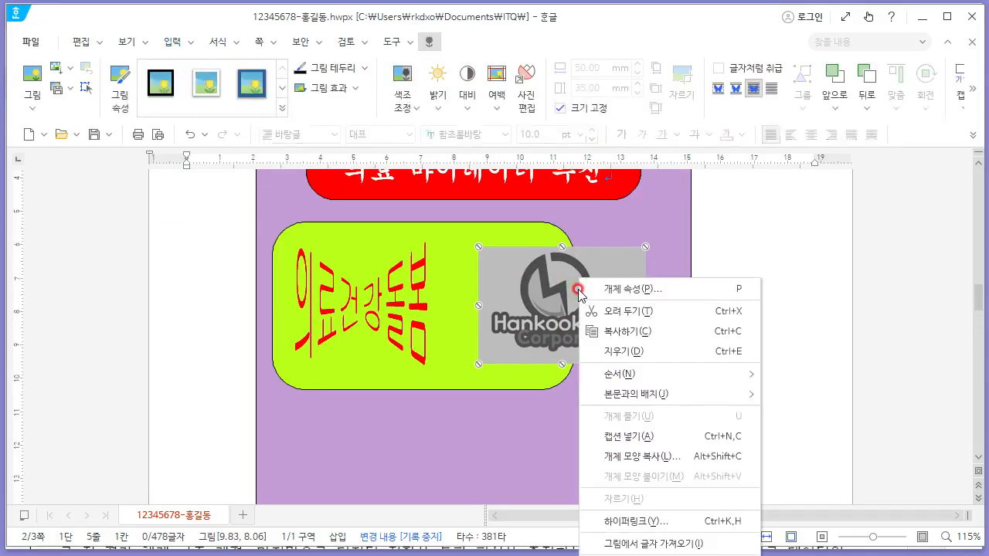
click(659, 523)
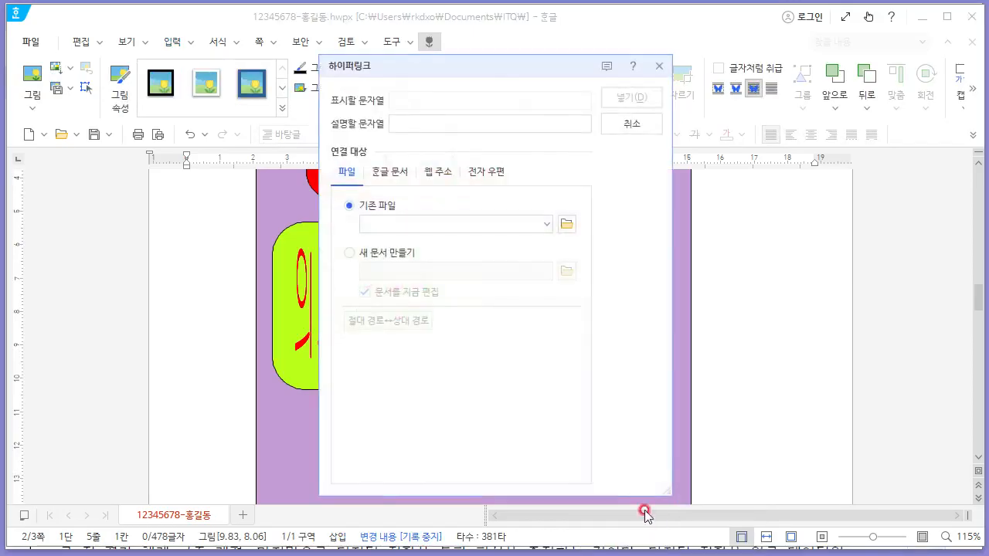
click(399, 176)
click(439, 322)
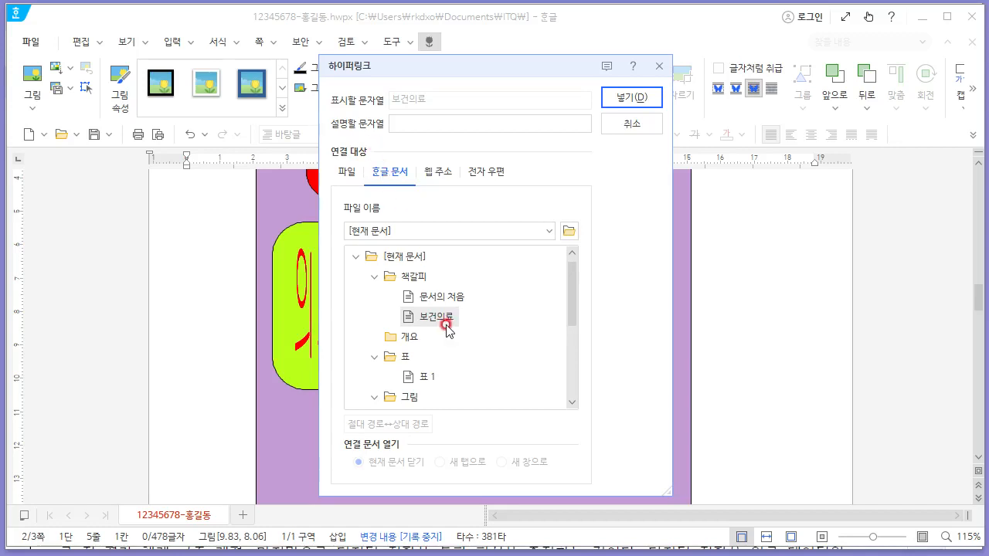
click(632, 98)
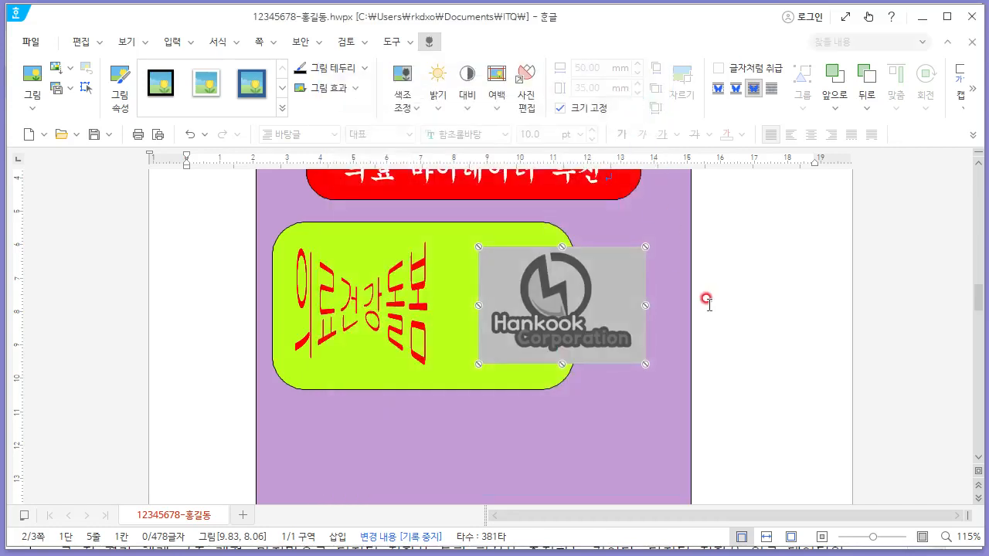
- Review the reference sheet's requirements for the numbered circles, rectangles and text boxes
key(alt+Tab)
key(alt+Tab)
key(alt+Tab)
scroll(728, 311, up, 4)
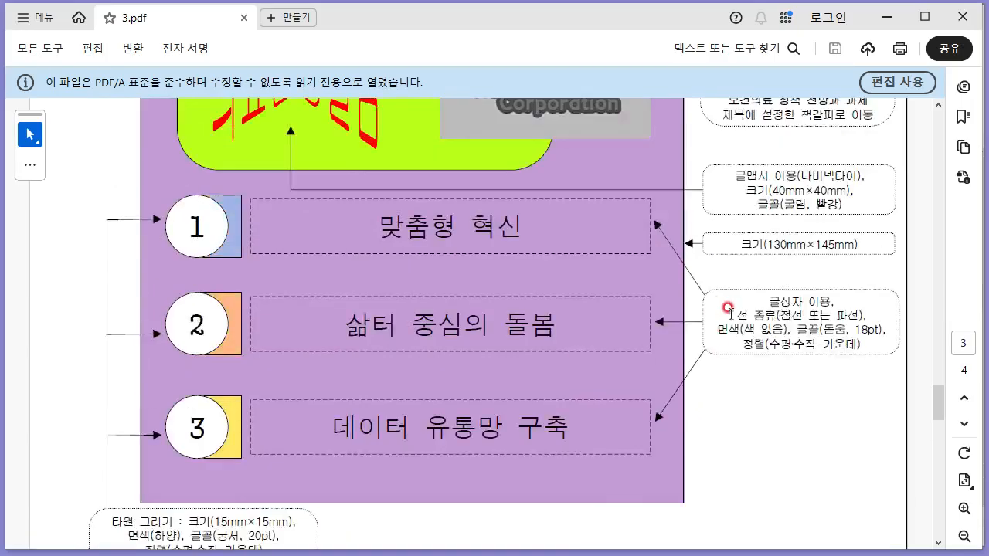
drag(767, 235, 835, 259)
click(698, 261)
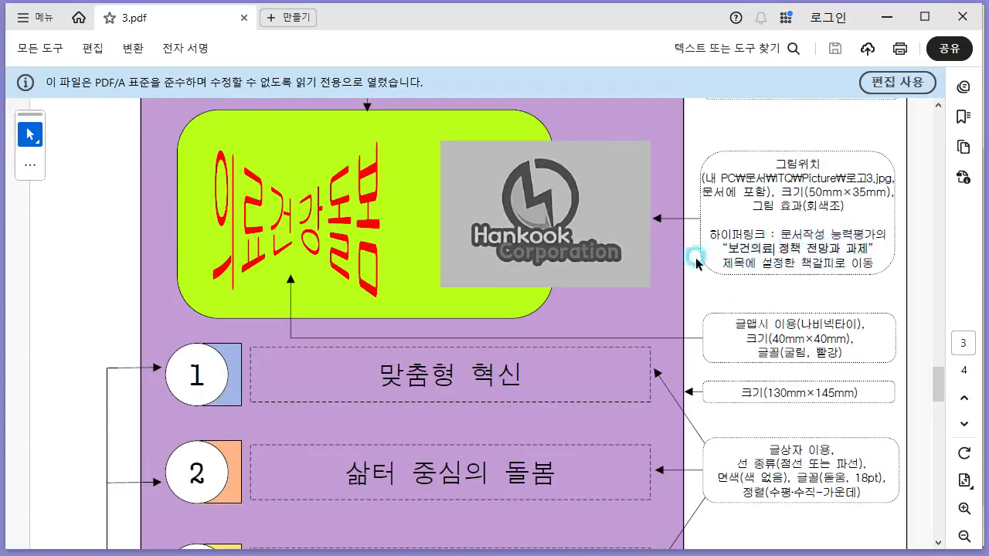
scroll(566, 274, down, 4)
scroll(554, 280, down, 1)
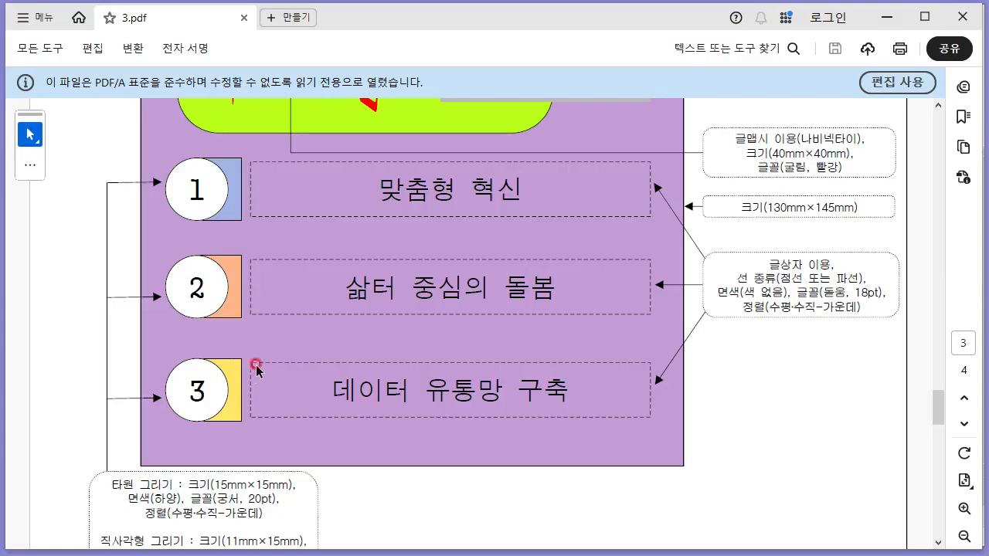
- Draw a rectangle below the green box and set it to 11 mm by 15 mm with size locked
key(alt+Tab)
scroll(212, 314, down, 3)
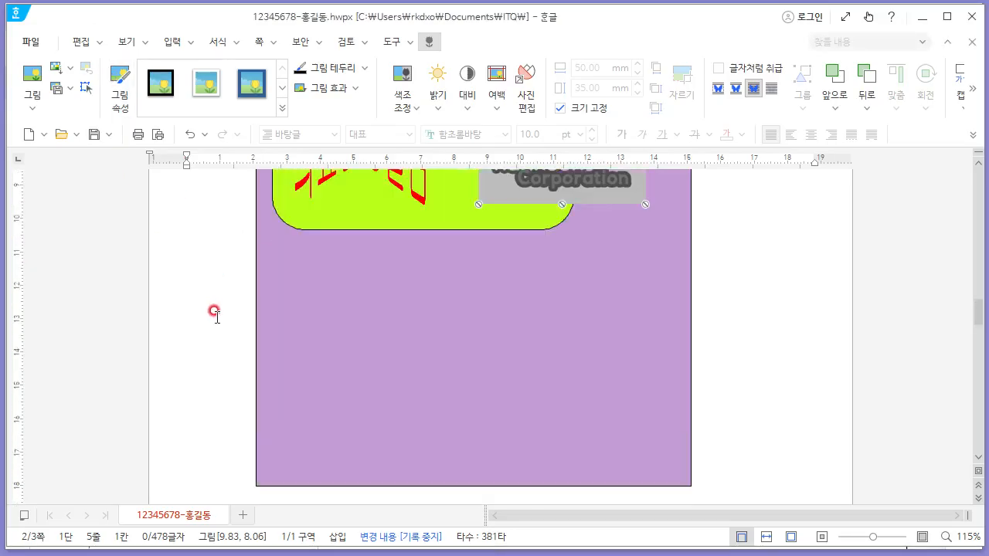
click(171, 41)
click(68, 69)
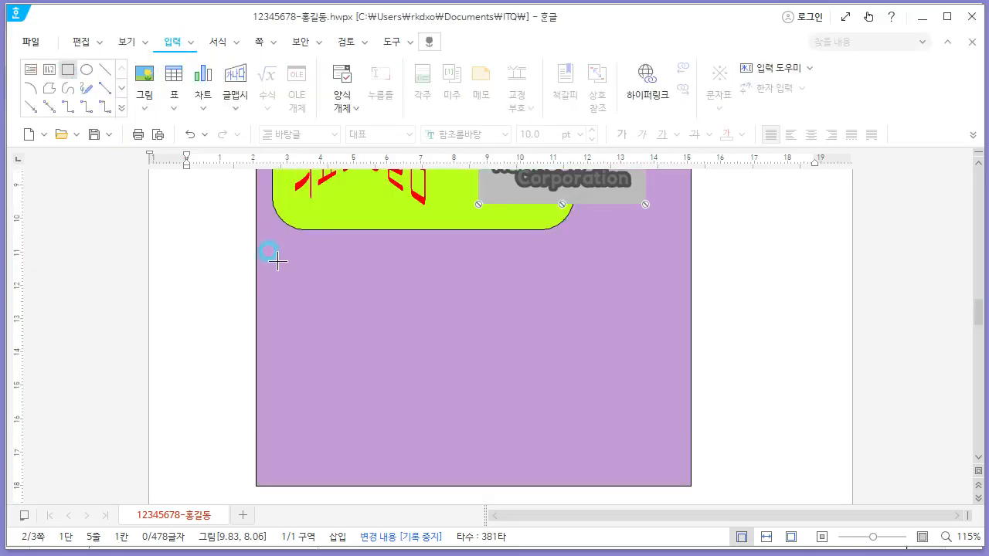
drag(302, 264, 334, 302)
right_click(329, 282)
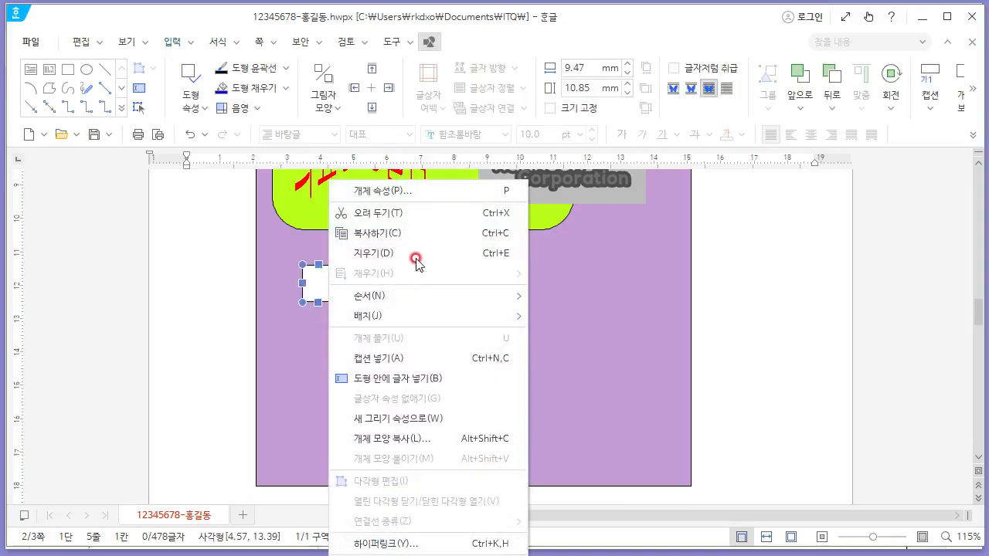
click(369, 190)
key(alt+Tab)
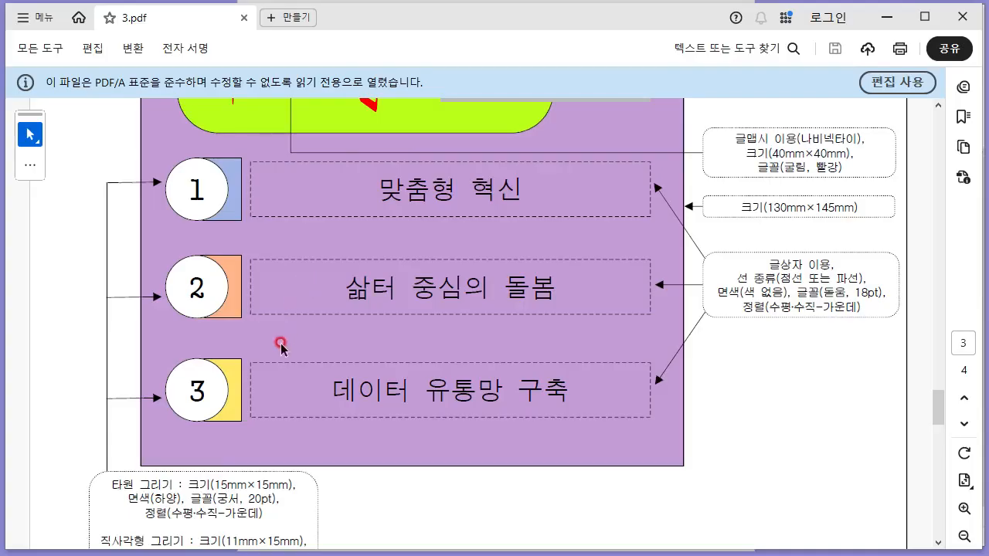
scroll(280, 348, down, 3)
key(alt+Tab)
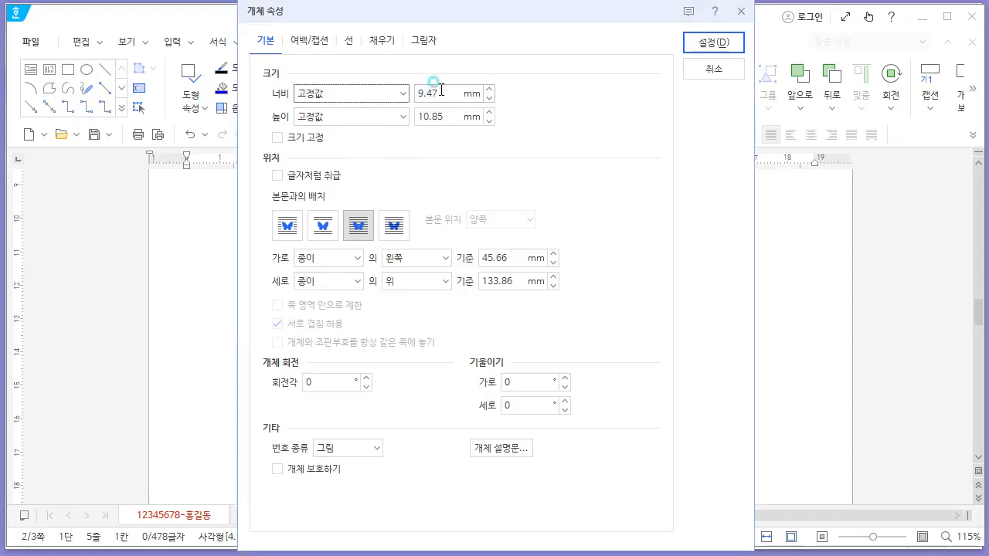
drag(441, 90, 372, 95)
key(Tab)
key(Tab)
key(Tab)
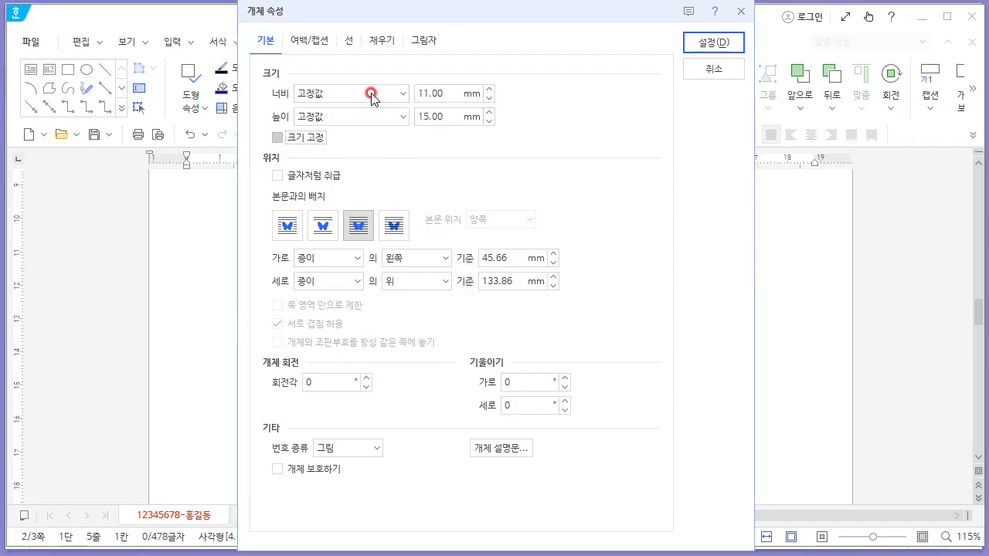
key(space)
- Fill the rectangle with a light blue colour and nudge it slightly up and left
click(381, 41)
click(371, 130)
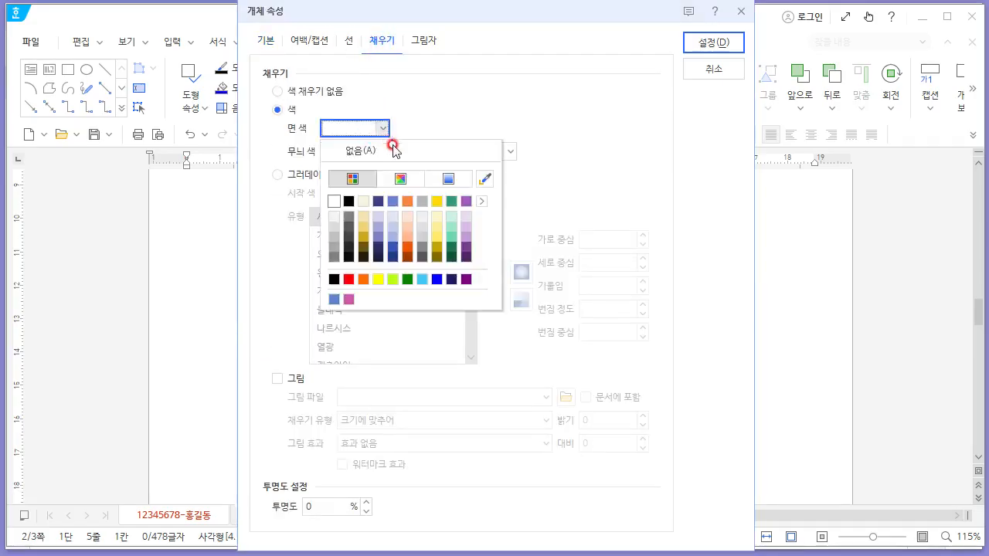
click(392, 238)
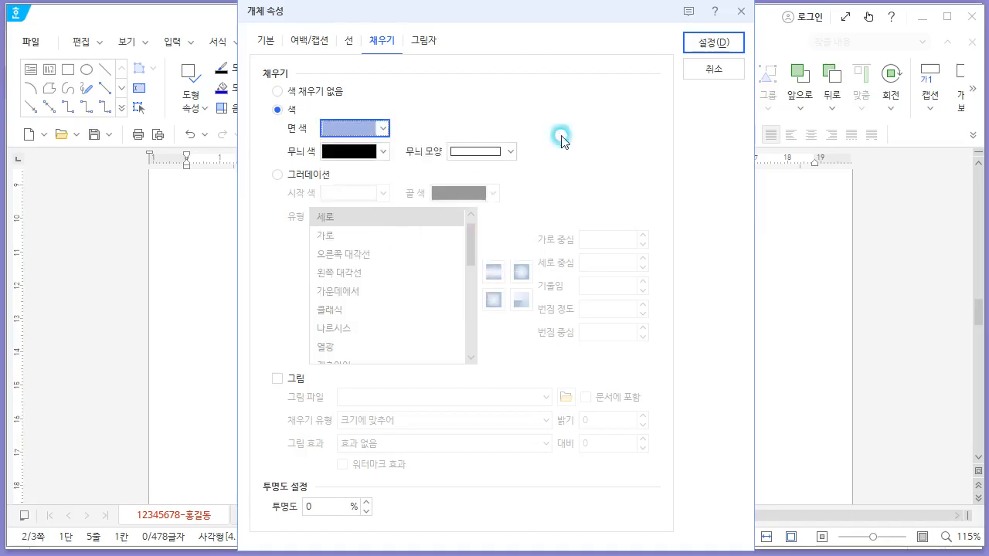
click(714, 43)
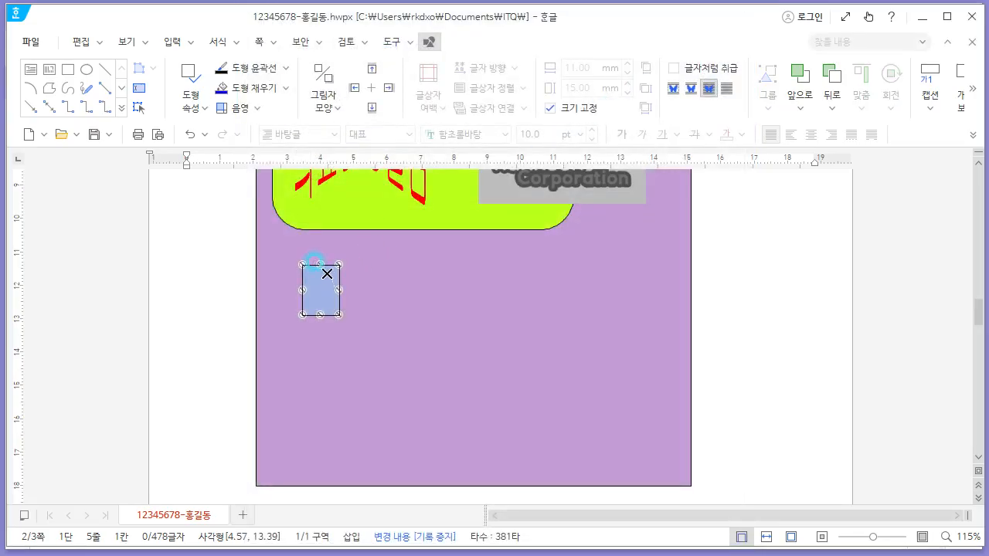
drag(323, 289, 315, 275)
- Draw an ellipse beside the rectangle and set it to 15 mm by 15 mm with size locked
key(alt+Tab)
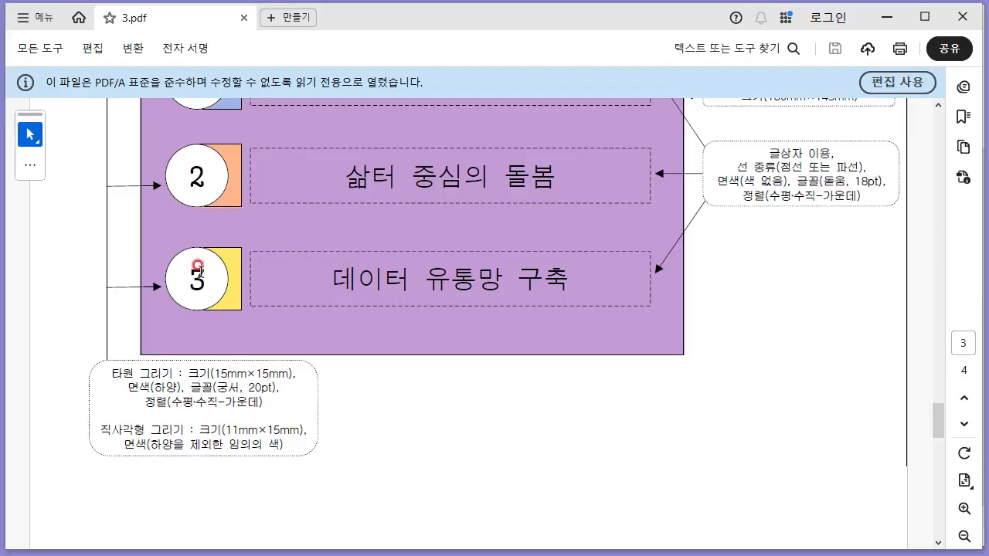
key(alt+Tab)
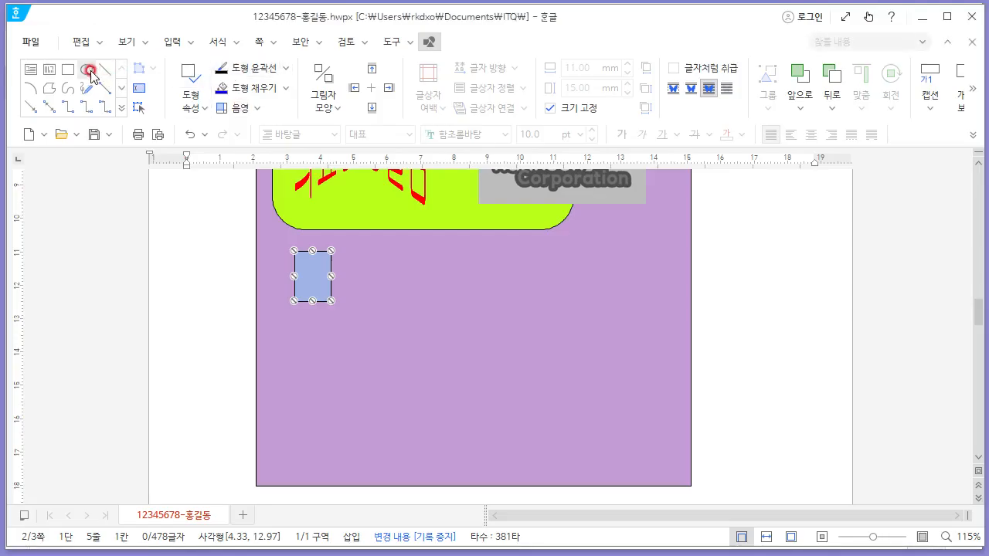
click(89, 71)
drag(372, 297, 419, 334)
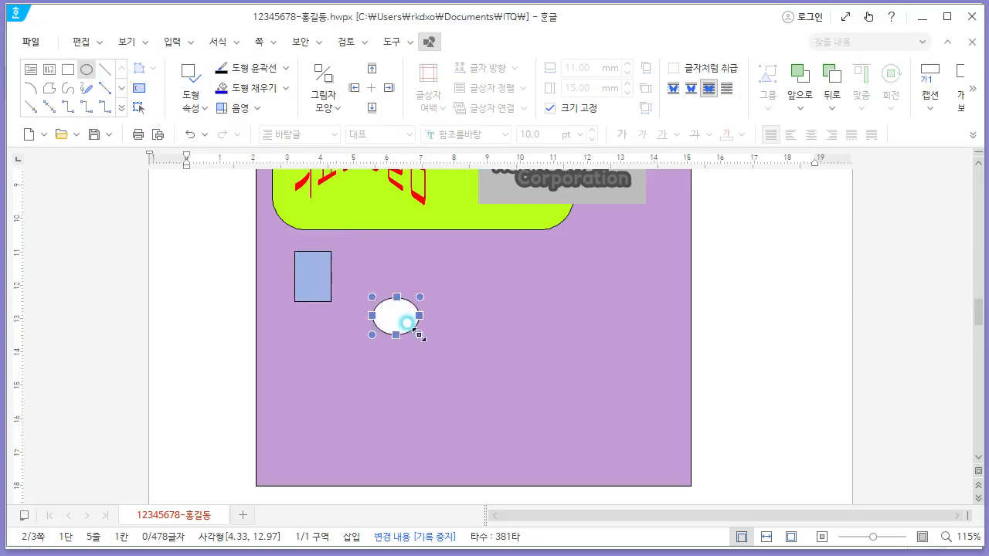
right_click(413, 309)
key(alt+Tab)
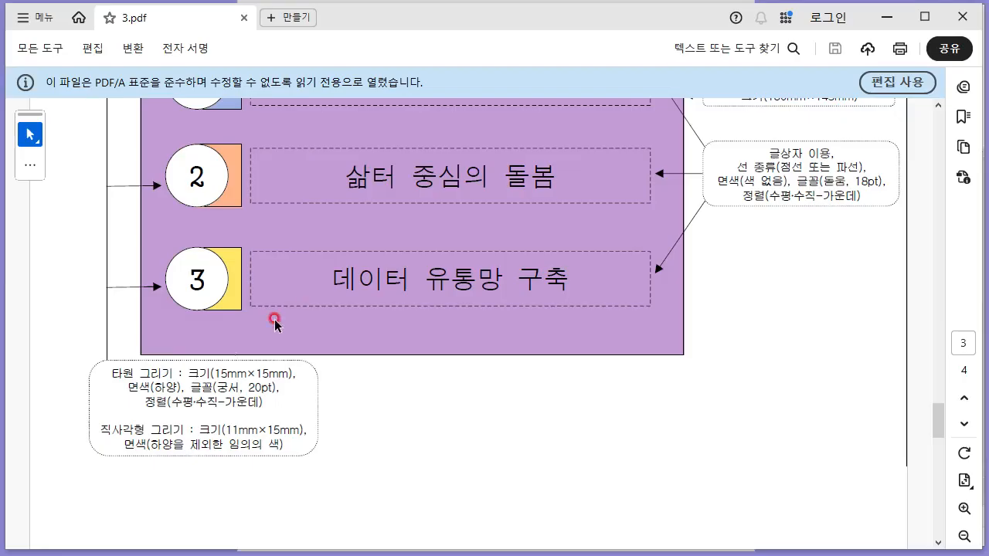
key(alt+Tab)
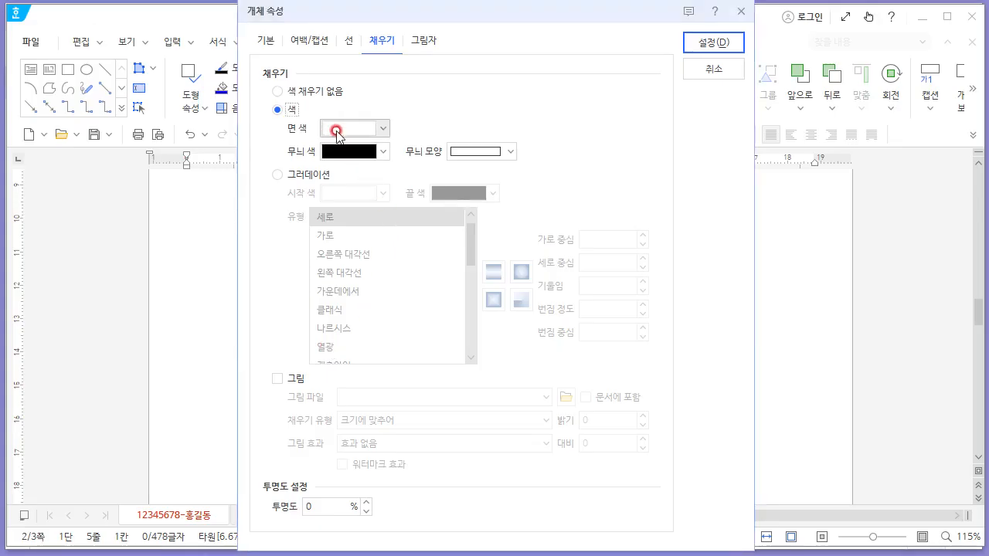
click(269, 43)
drag(442, 94, 394, 93)
key(Tab)
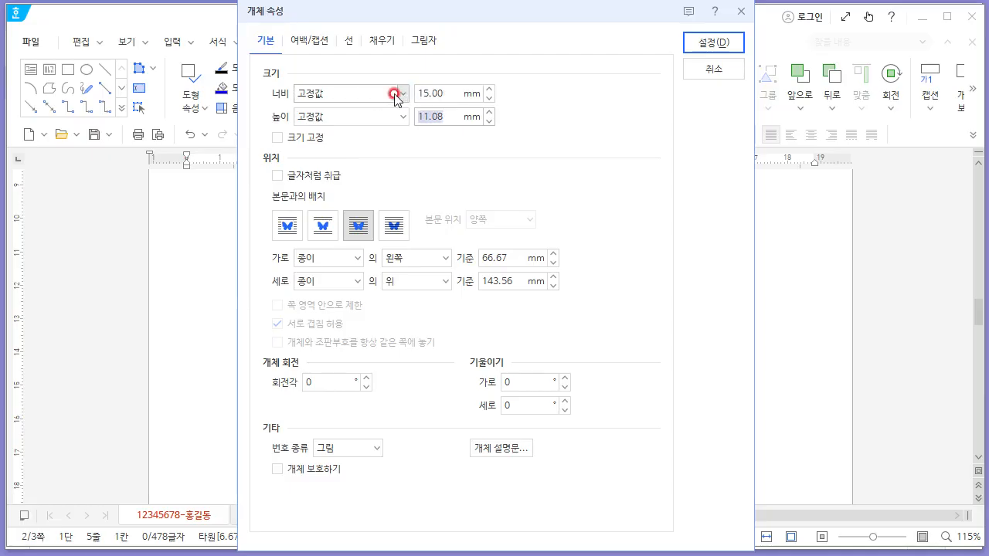
text(15)
key(Tab)
key(space)
click(716, 44)
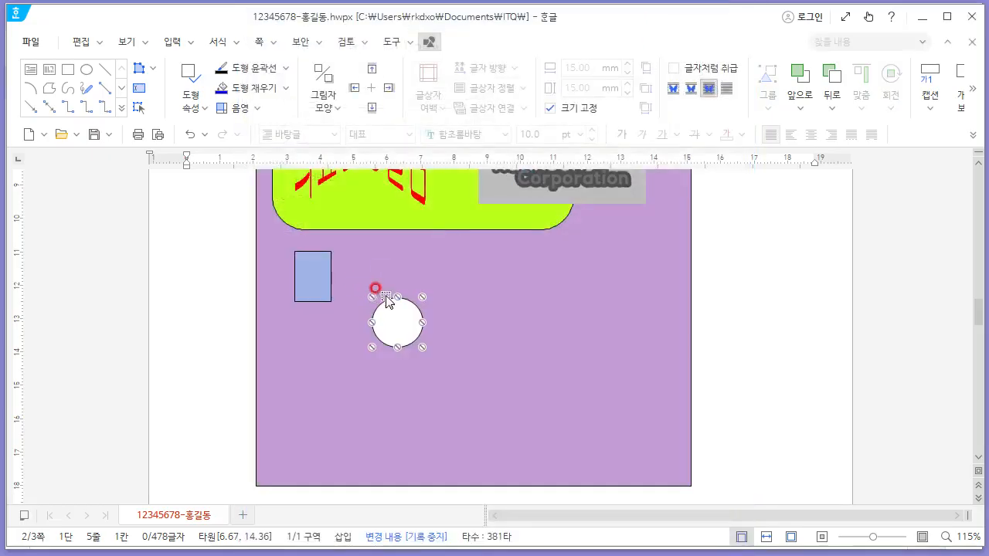
- Move the circle onto the rectangle's left side so the two shapes overlap
key(alt+Tab)
scroll(226, 188, up, 2)
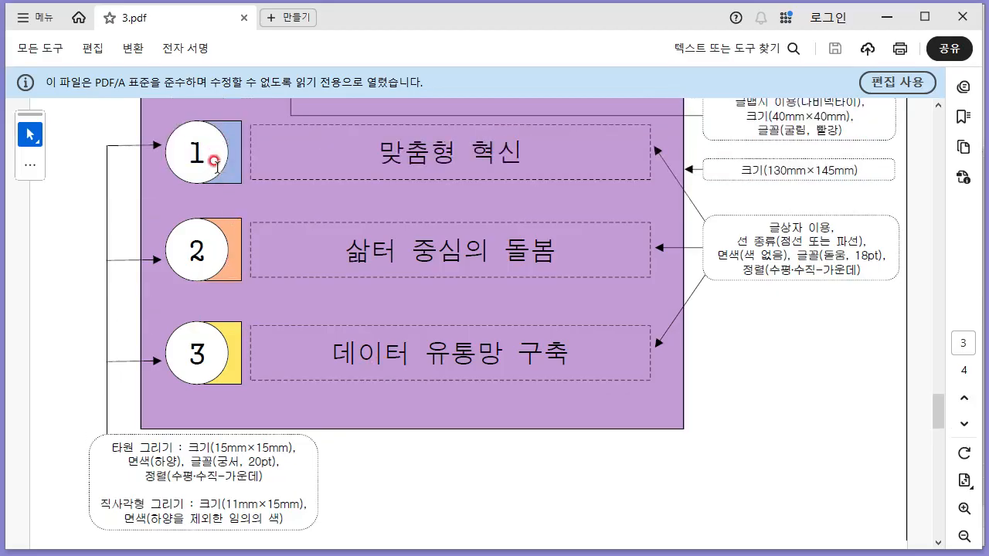
key(alt+Tab)
drag(282, 270, 292, 278)
key(alt+Tab)
key(alt+Tab)
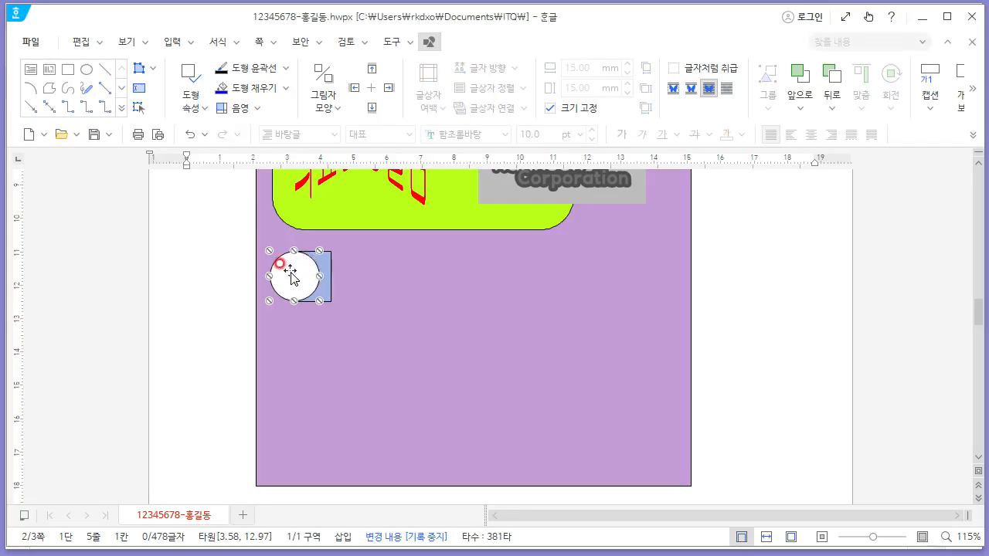
drag(287, 272, 287, 272)
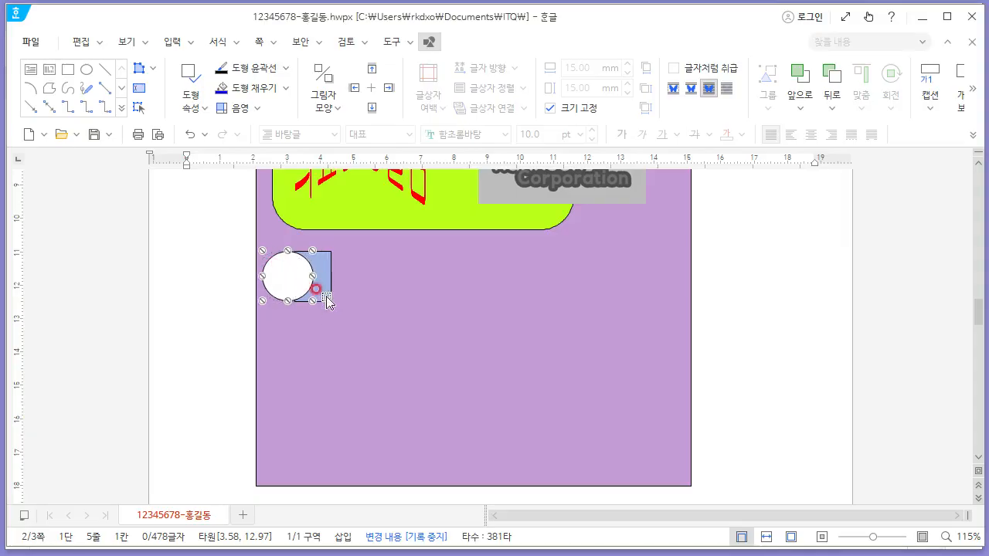
- Insert text into the circle and centre-align it
right_click(278, 270)
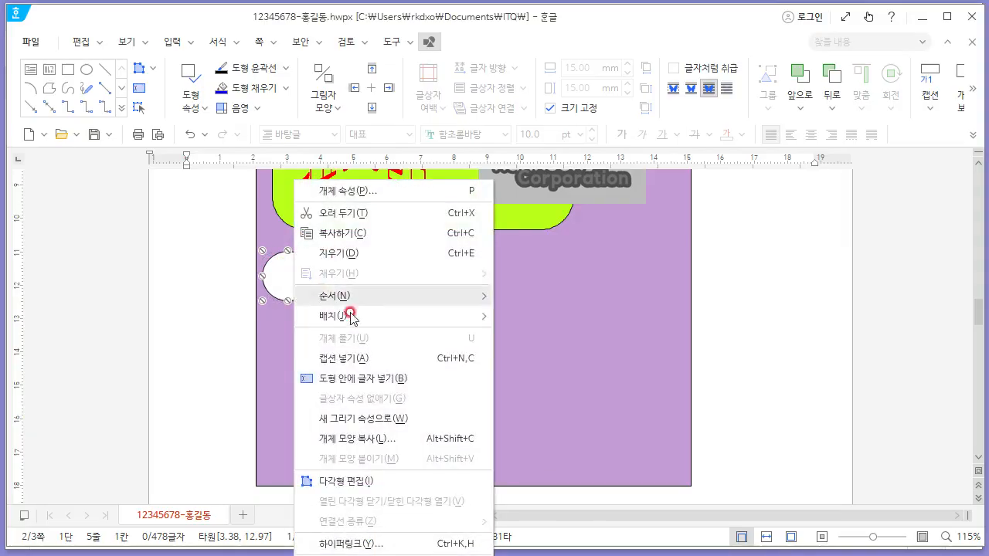
click(386, 377)
drag(277, 277, 266, 279)
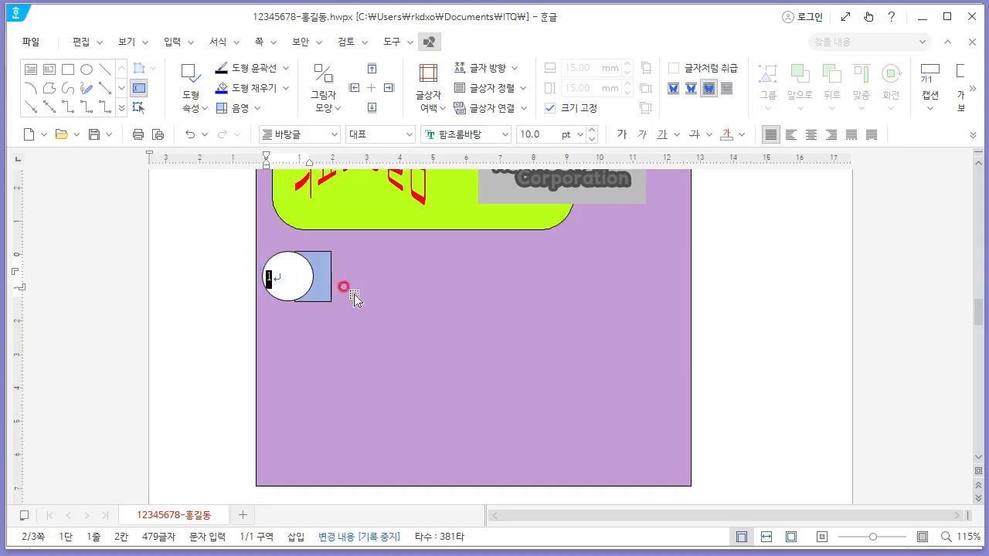
click(814, 138)
- Set the circle's text font to 궁서 at 20 pt and enter the number 1
key(alt+Tab)
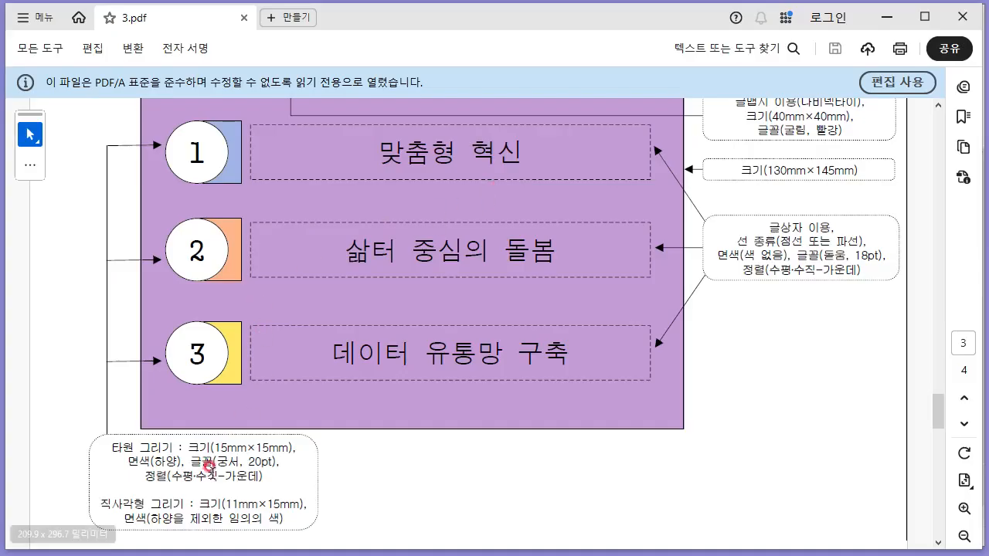
drag(216, 462, 276, 464)
key(alt+Tab)
click(463, 134)
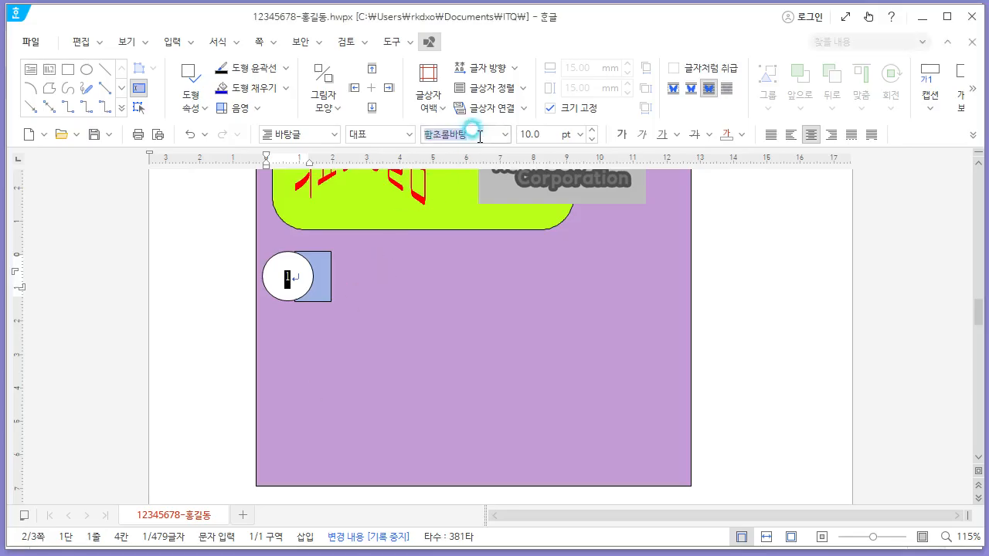
text(궁)
key(BackSpace)
key(BackSpace)
key(BackSpace)
key(BackSpace)
text(궁서)
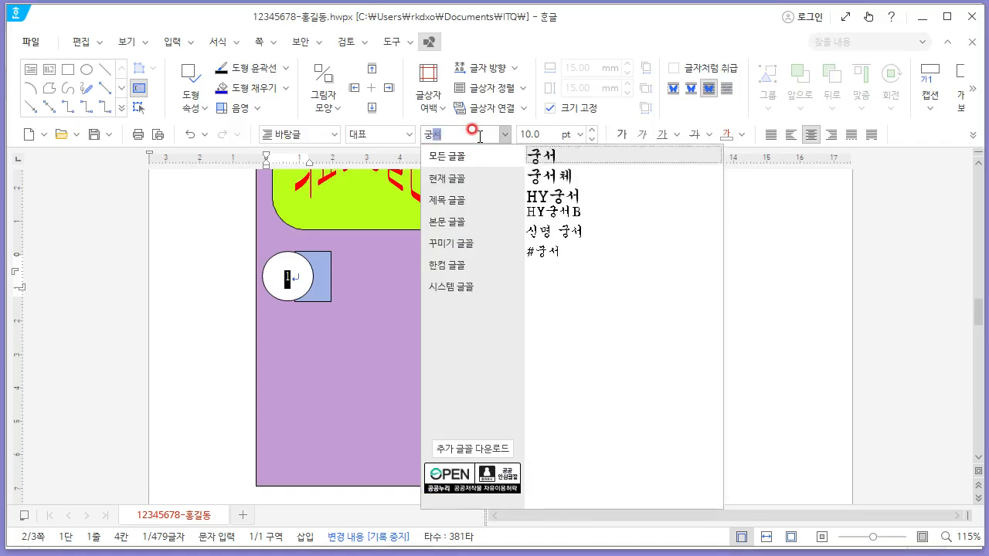
key(Tab)
text(20)
key(Return)
click(320, 283)
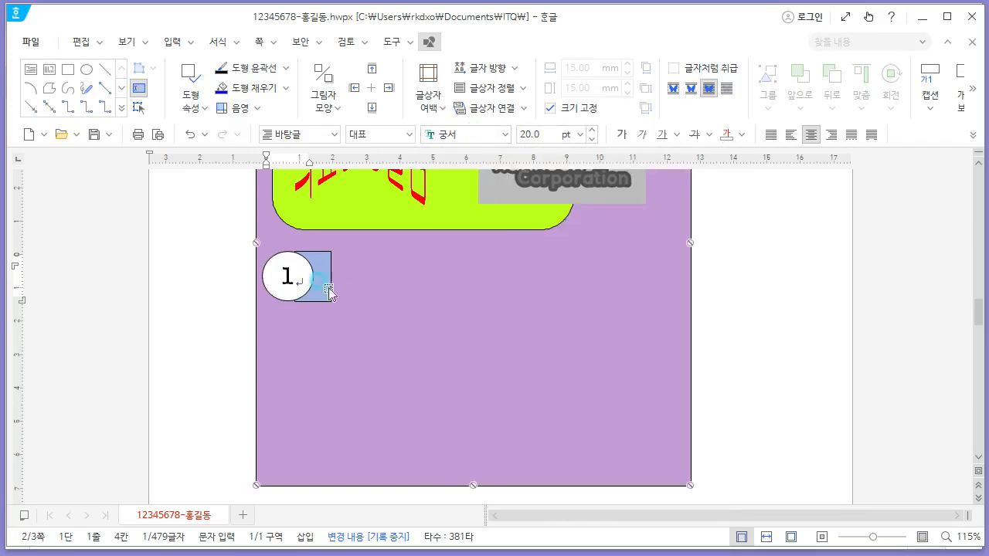
- Copy the numbered circle and rectangle pair to a spot directly below
click(277, 258)
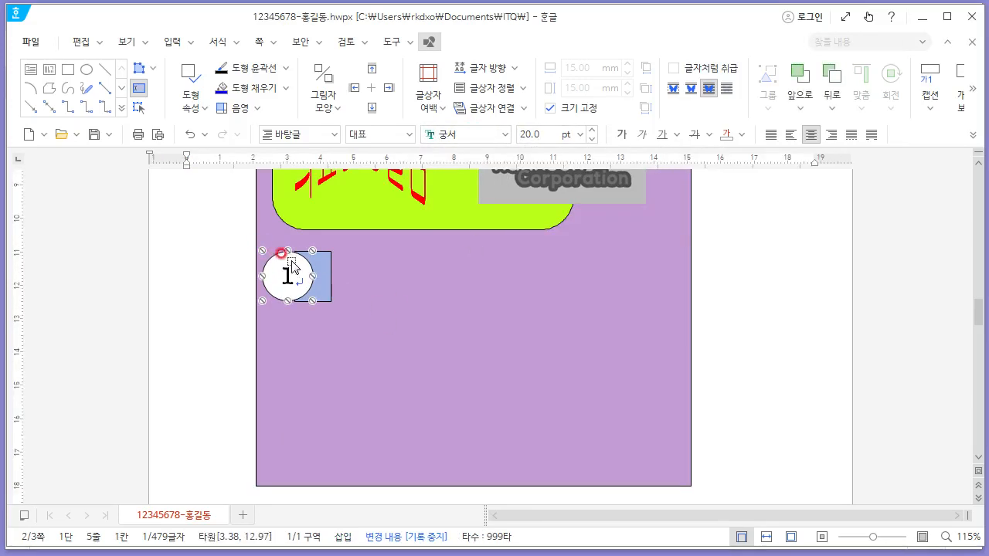
shift+click(330, 272)
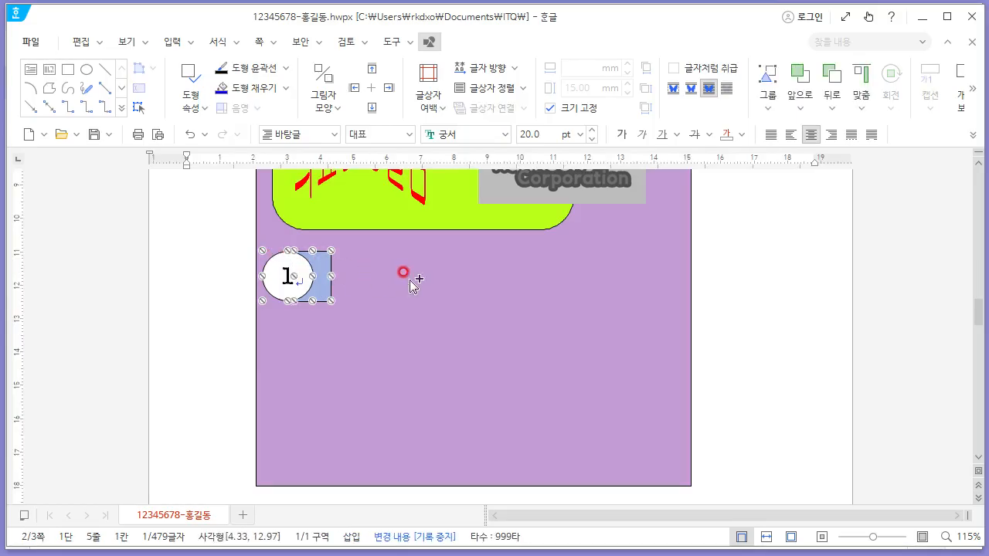
drag(321, 265, 328, 332)
- Move the first circle and rectangle pair so it lines up with the copy
click(277, 259)
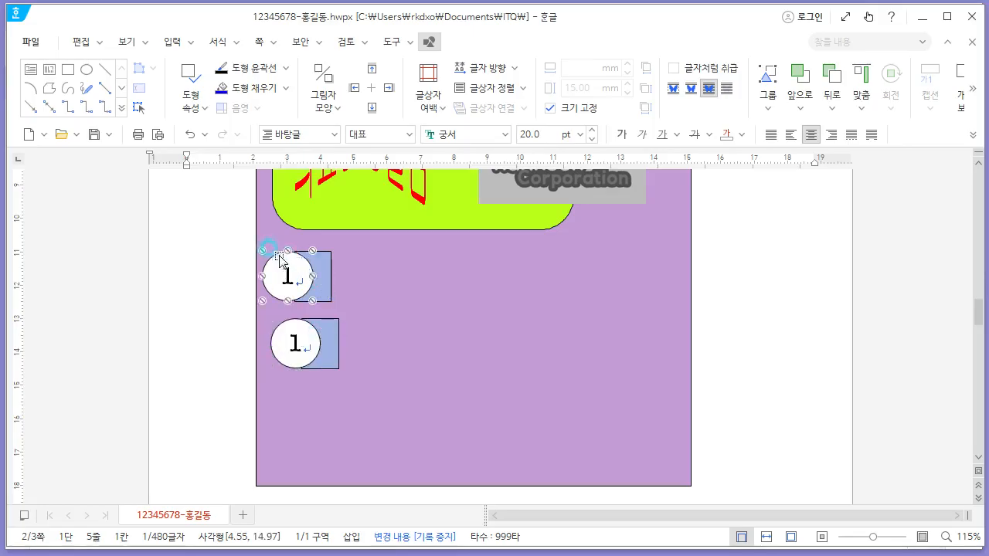
shift+click(324, 264)
double_click(322, 266)
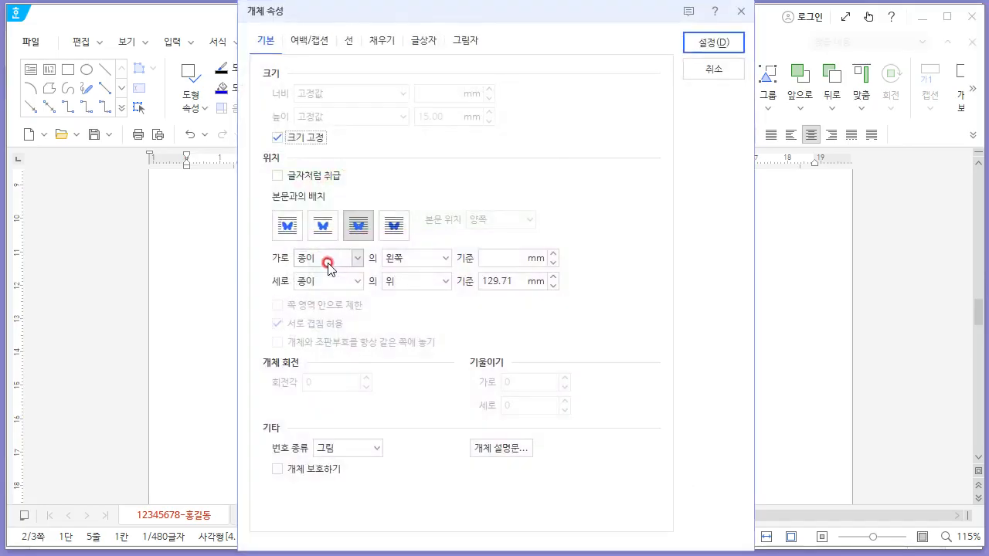
key(Escape)
drag(323, 269, 329, 260)
- Paste a third circle and rectangle pair below the second one
click(333, 325)
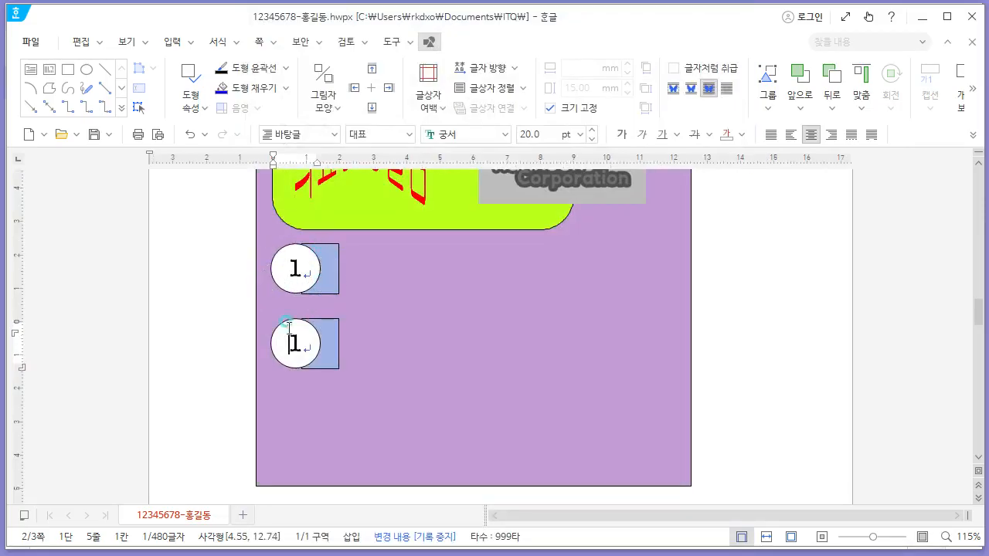
click(334, 340)
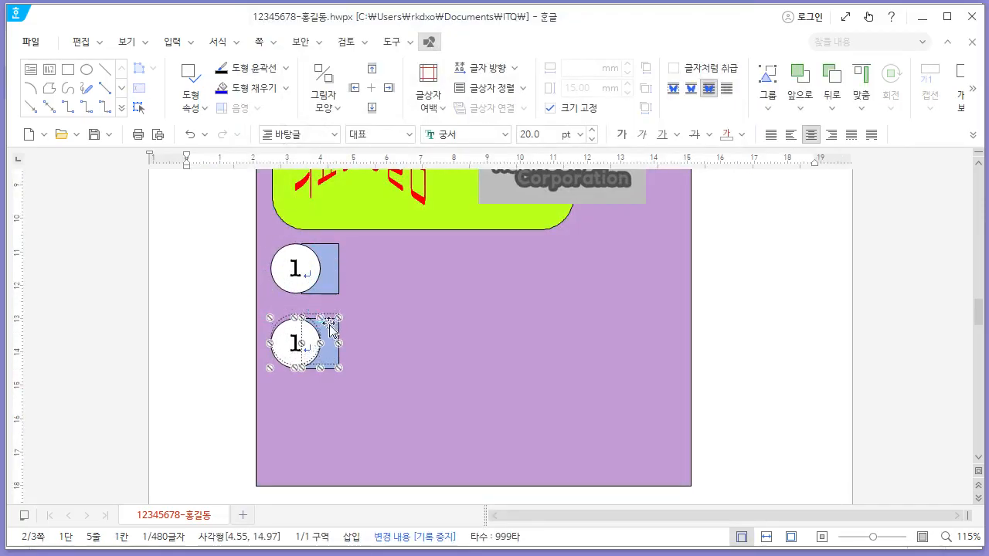
key(ctrl+v)
drag(347, 348, 330, 404)
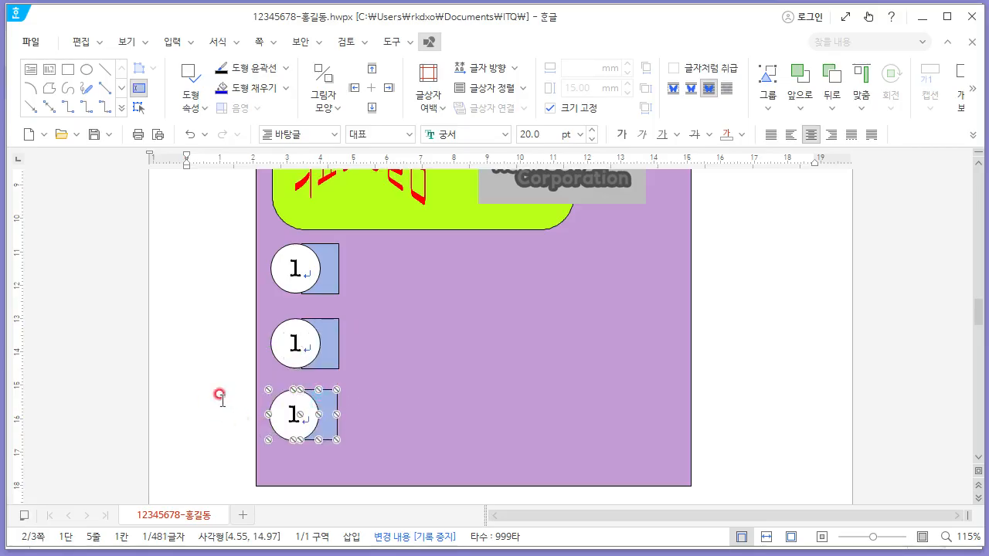
- Renumber the second and third circles as 2 and 3
double_click(303, 346)
text(2)
double_click(292, 413)
text(3)
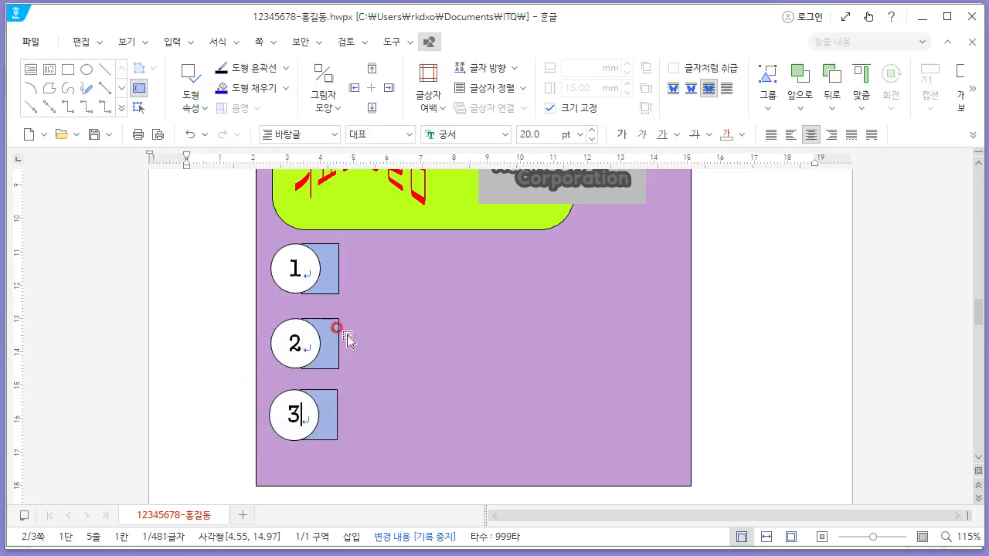
- Fill the second pair's rectangle with a light orange colour
click(335, 328)
right_click(335, 328)
click(420, 194)
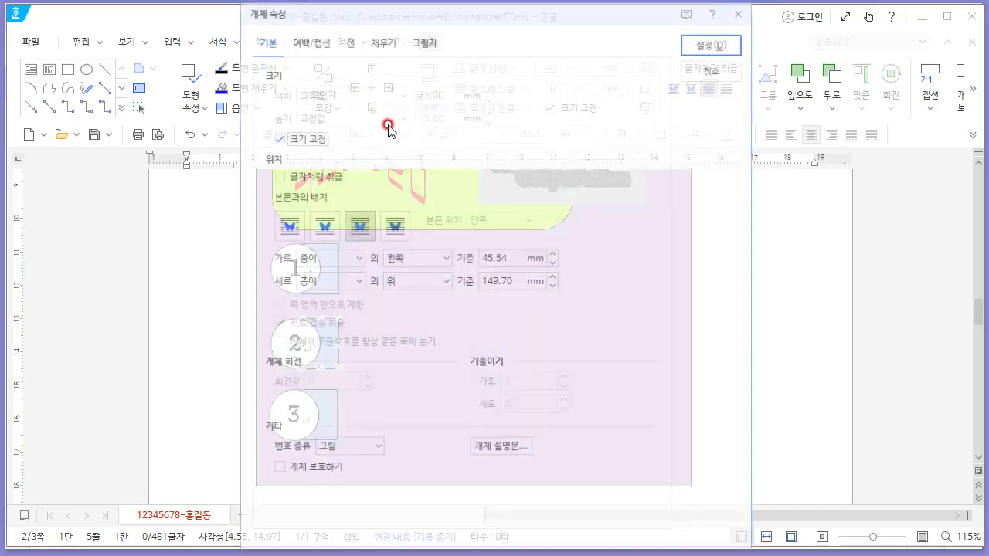
click(381, 42)
click(382, 128)
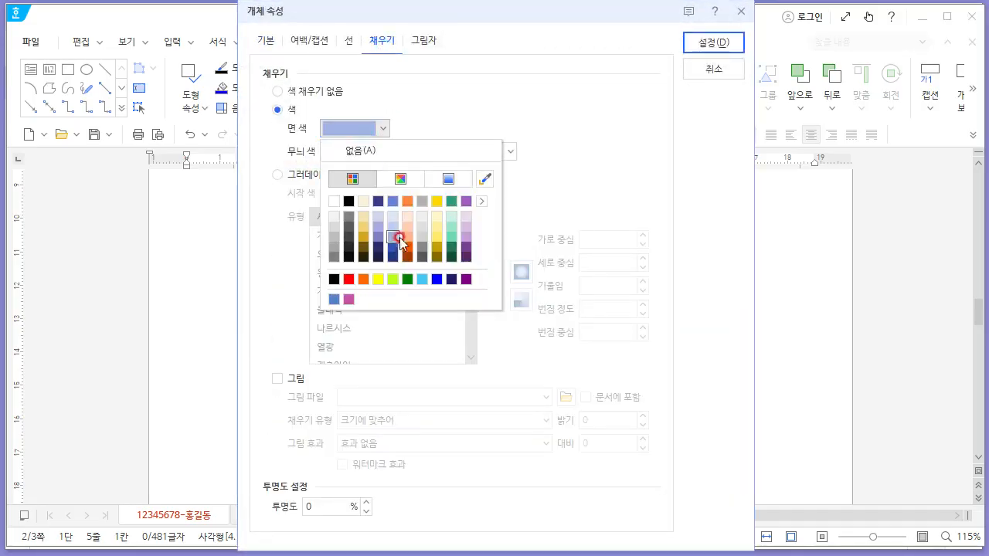
click(408, 237)
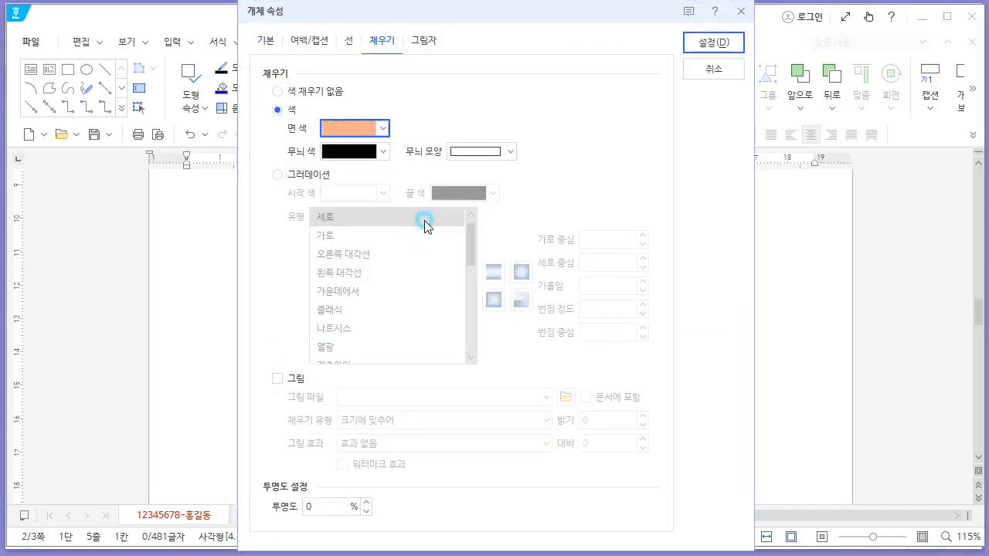
click(712, 44)
- Fill the third pair's rectangle with a light grey colour
click(330, 407)
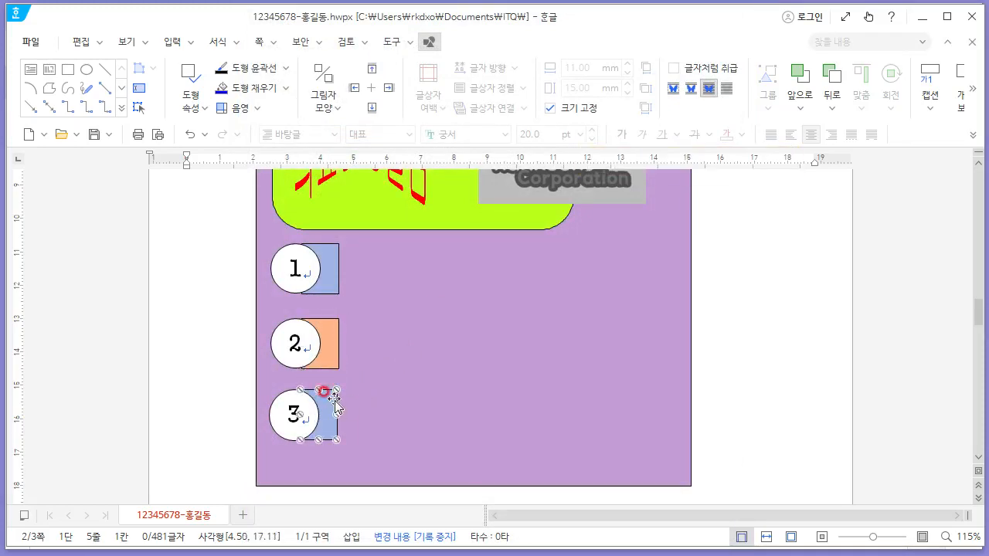
right_click(334, 408)
click(387, 191)
click(382, 128)
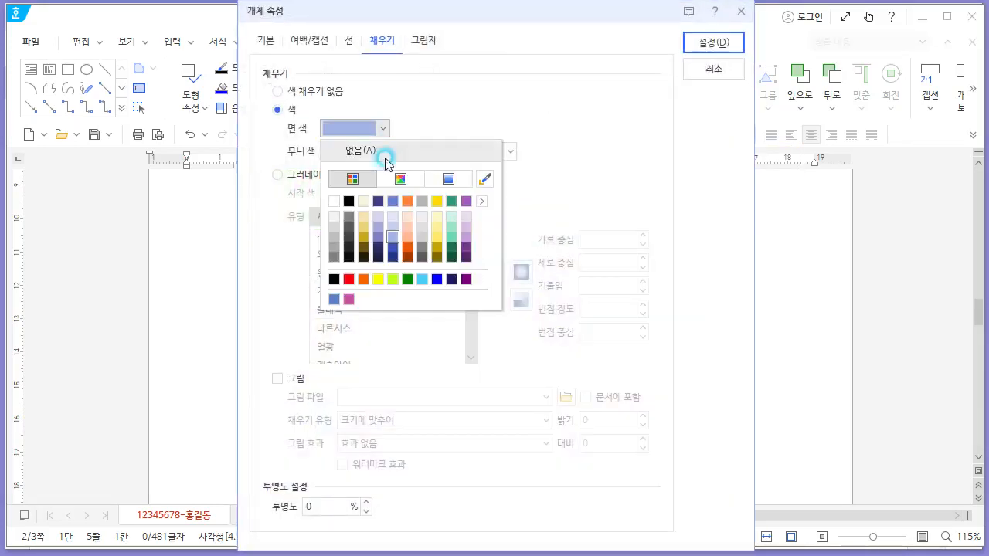
click(429, 242)
click(717, 43)
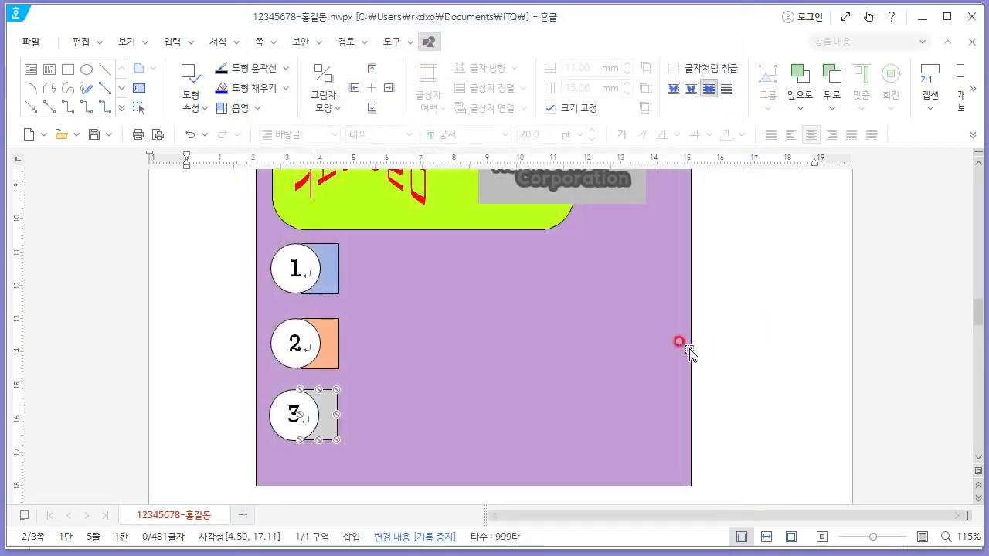
- Draw a text box about 90 mm by 14 mm beside circle 1
key(alt+Tab)
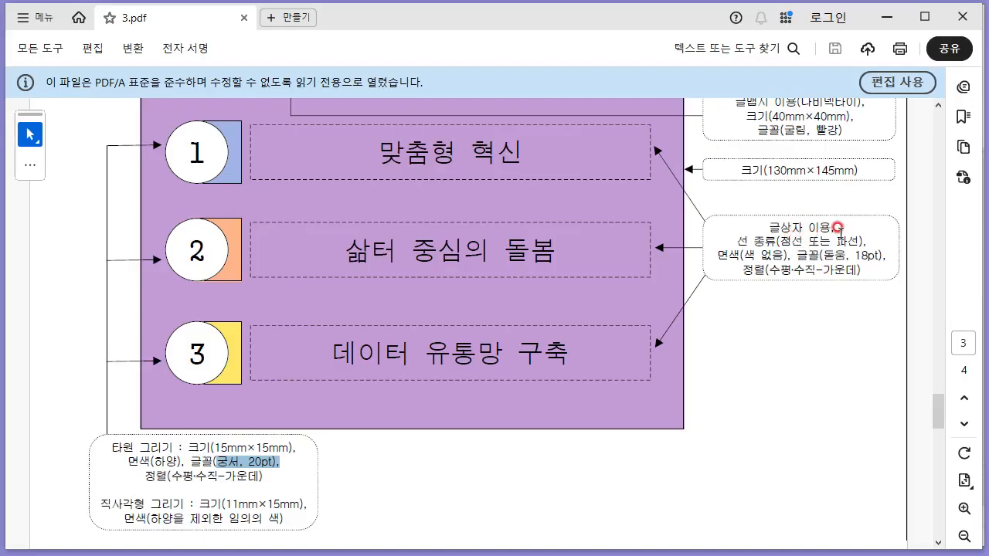
key(alt+Tab)
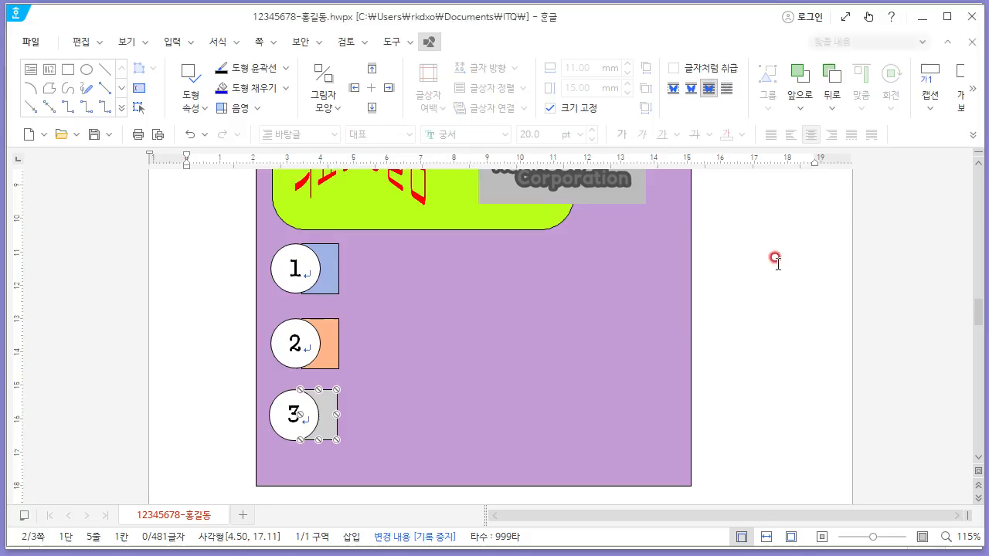
click(31, 68)
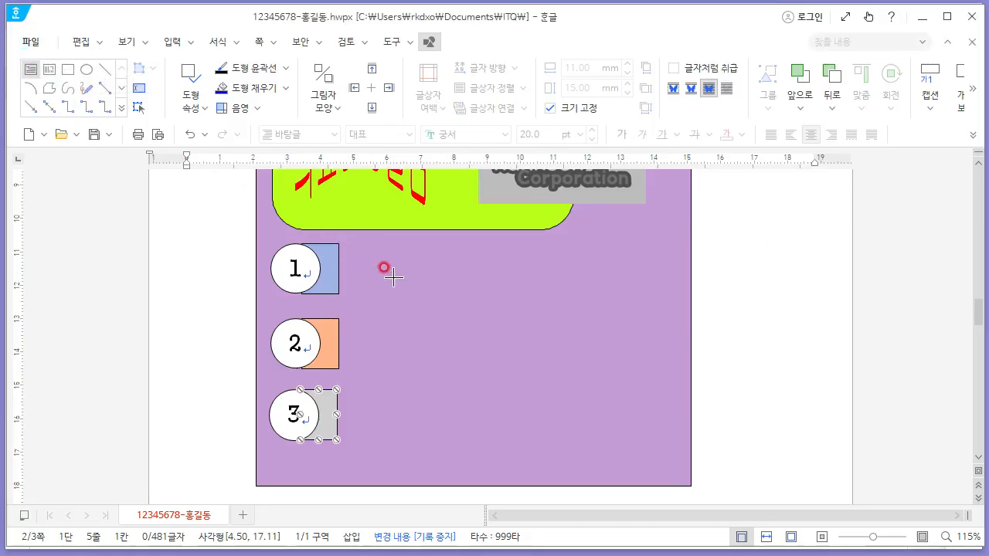
drag(363, 246, 665, 293)
- Give the text box a dashed outline and no fill colour
right_click(544, 253)
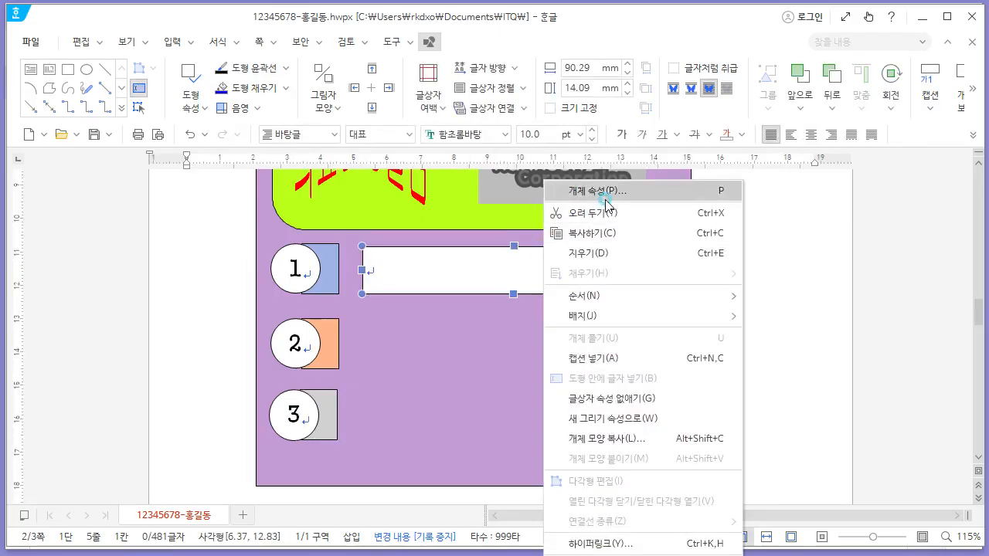
click(589, 191)
click(349, 40)
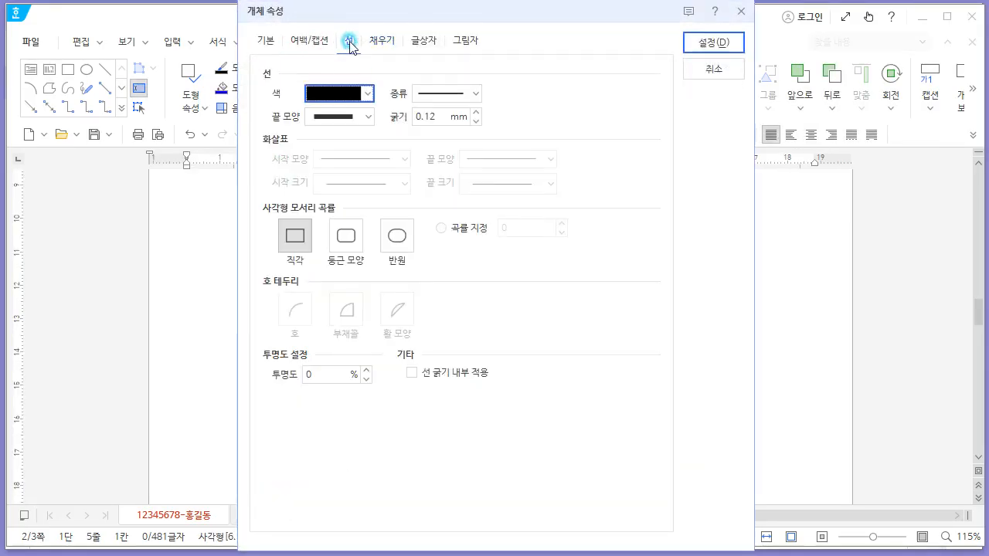
click(448, 93)
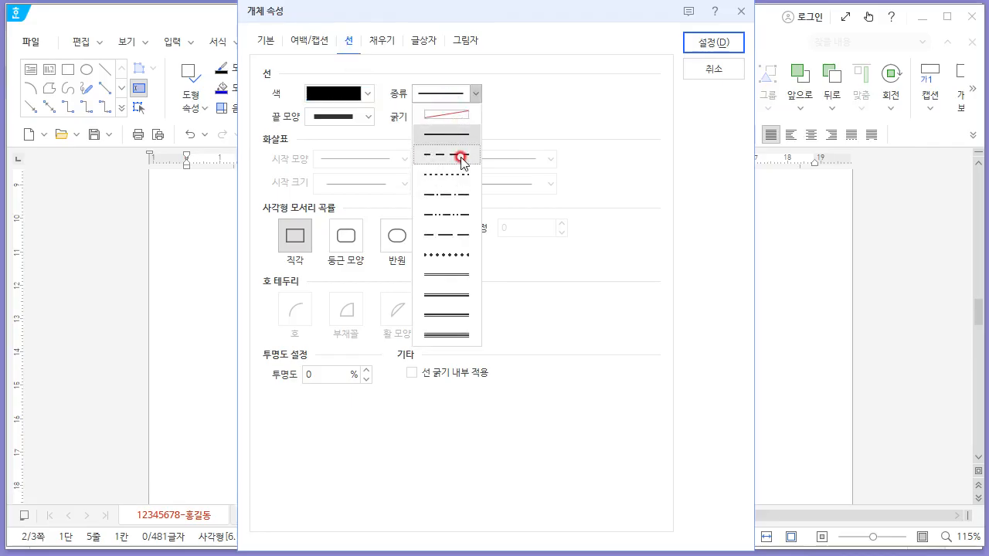
click(462, 158)
click(383, 41)
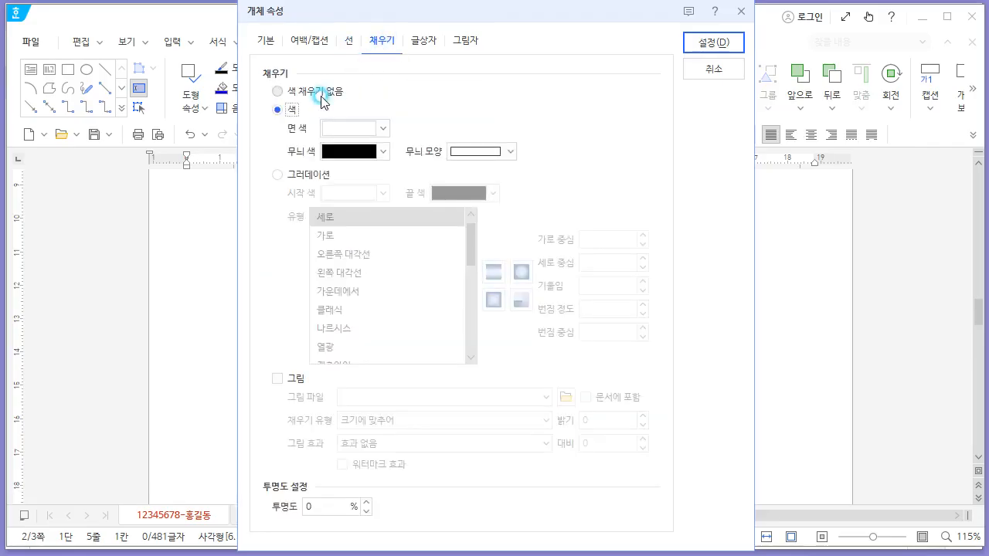
click(320, 94)
click(678, 47)
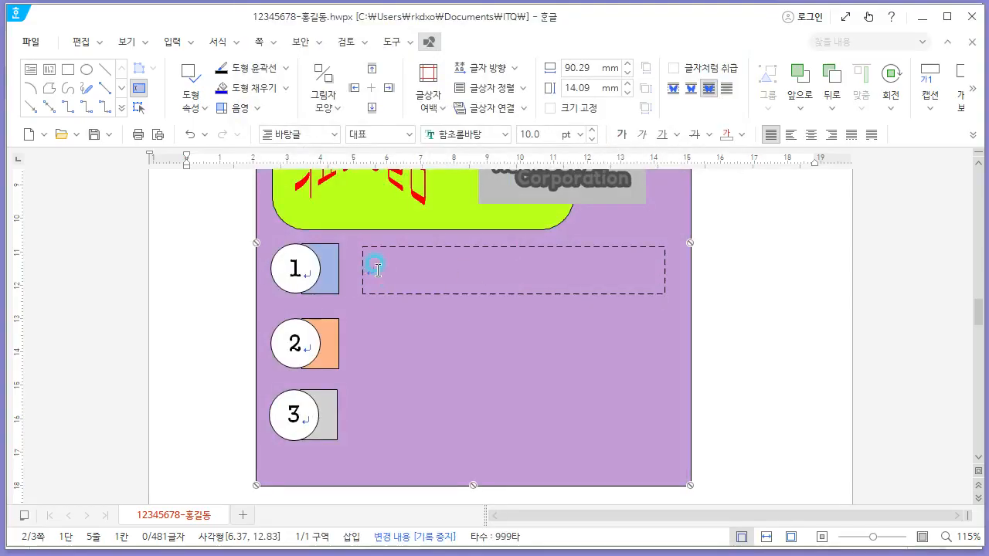
- Enter 맞춤형 혁신 in the text box and centre it
key(alt+Tab)
key(alt+Tab)
text(마)
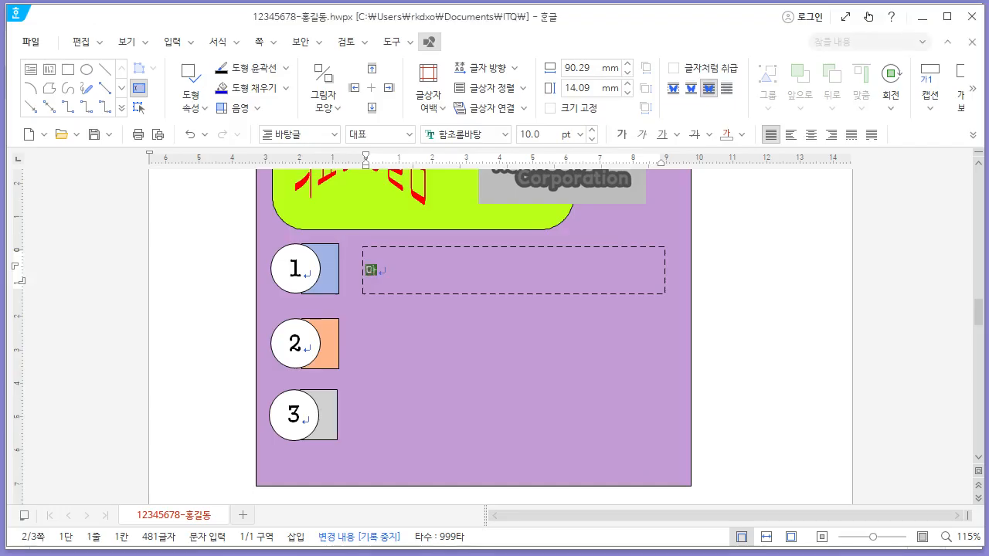
text(춤형 혁신)
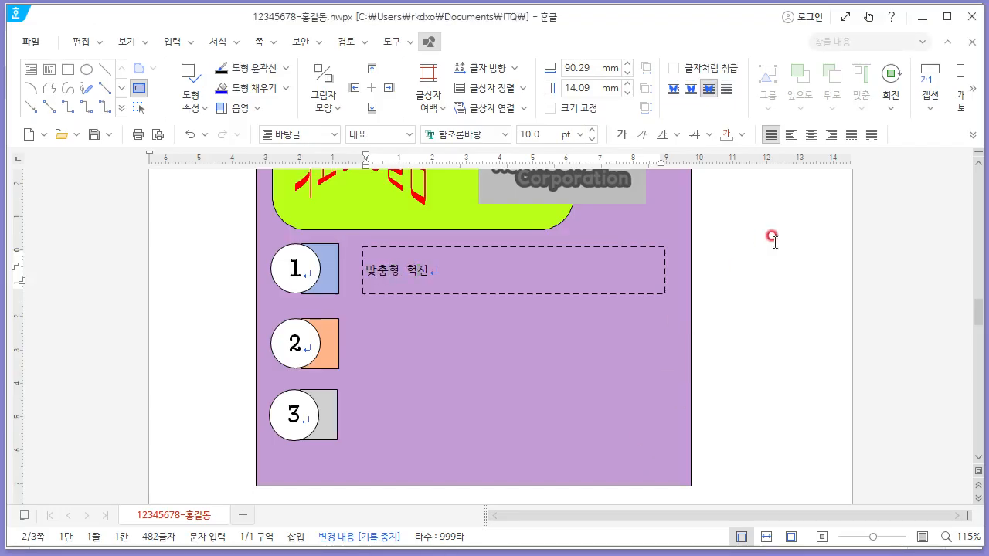
click(811, 135)
- Set the text box's text to 돋움 at 18 pt
key(alt+Tab)
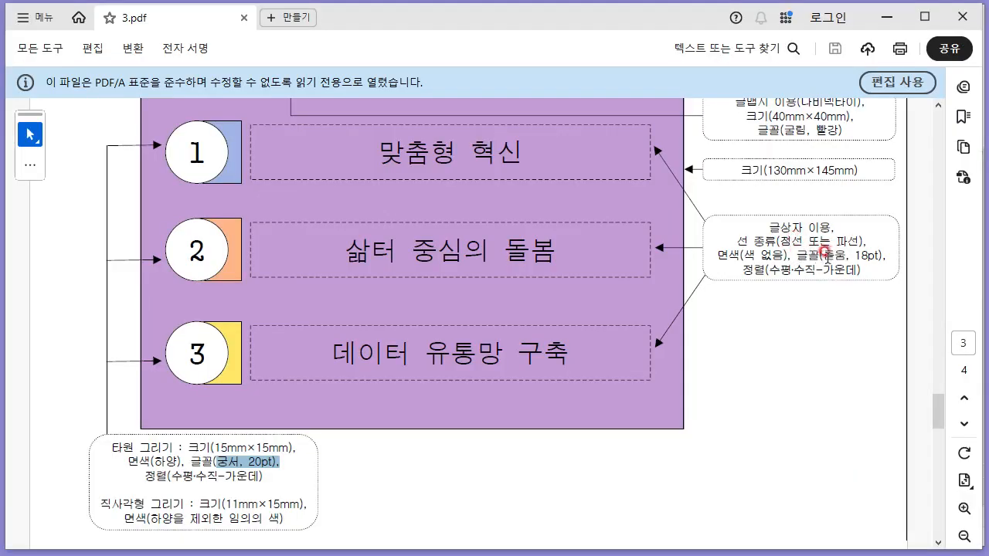
key(alt+Tab)
drag(579, 267, 474, 272)
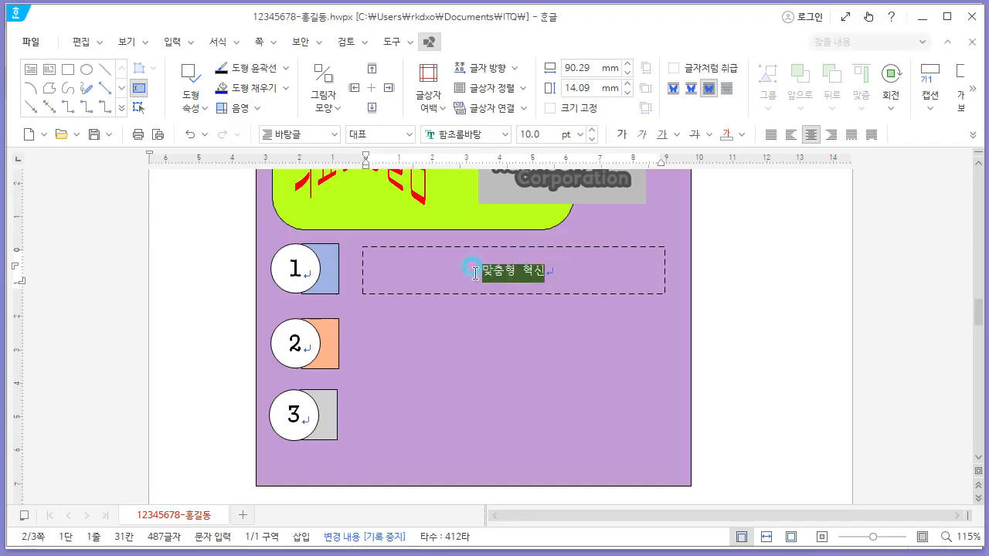
click(463, 133)
text(돋움)
key(Return)
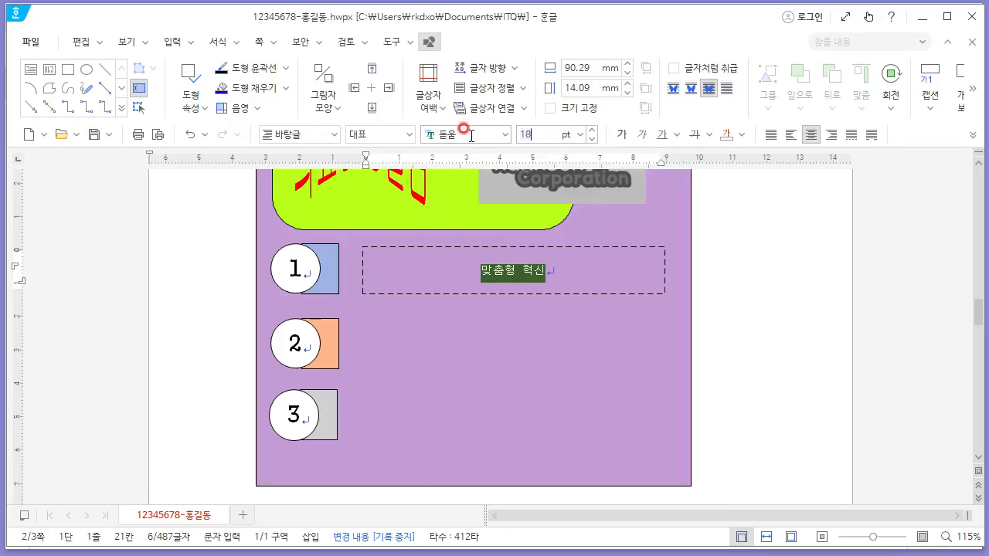
text(18)
key(Return)
- Duplicate the dashed text box beside circles 2 and 3
click(596, 294)
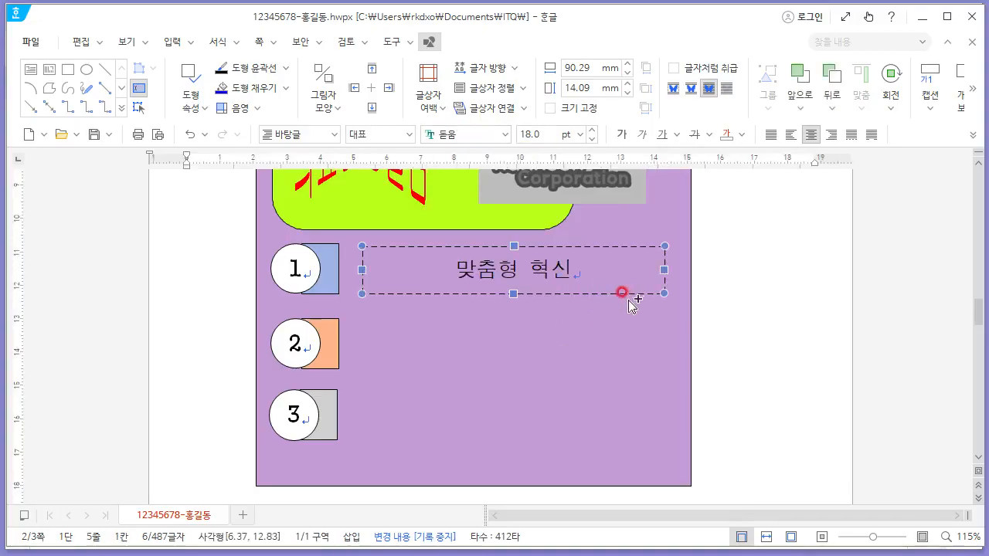
drag(628, 300, 607, 439)
key(ctrl+v)
- Replace the text in the second text box with 삶터 중심의 돌봄, checking the wording in the exam PDF
triple_click(551, 348)
key(alt+Tab)
click(739, 405)
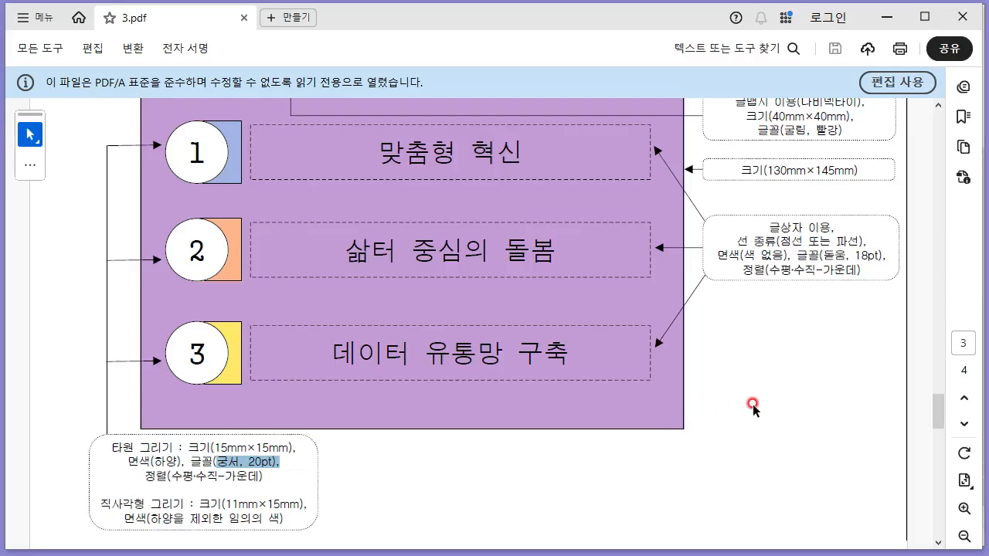
key(alt+Tab)
text(삶터)
key(alt+Tab)
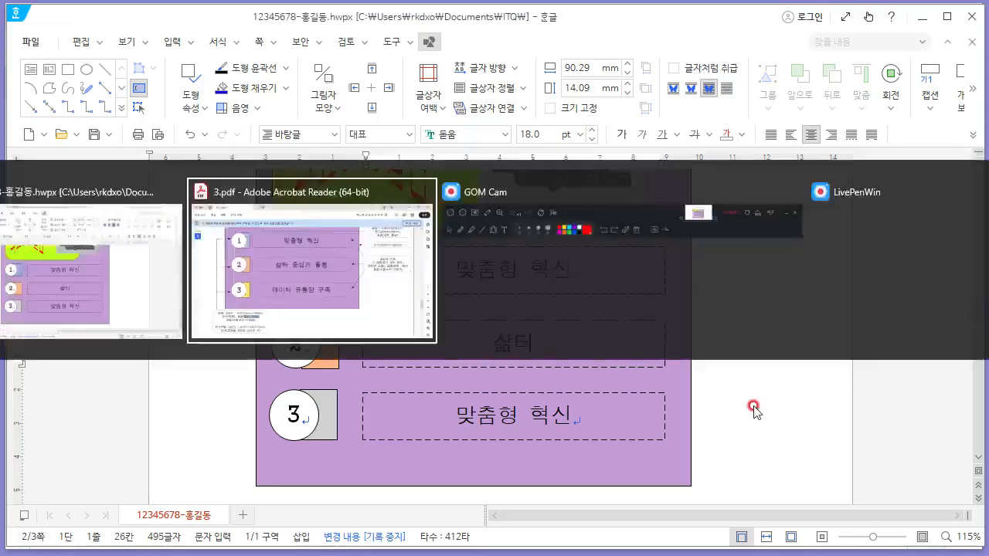
key(Escape)
text(중심의 돌보)
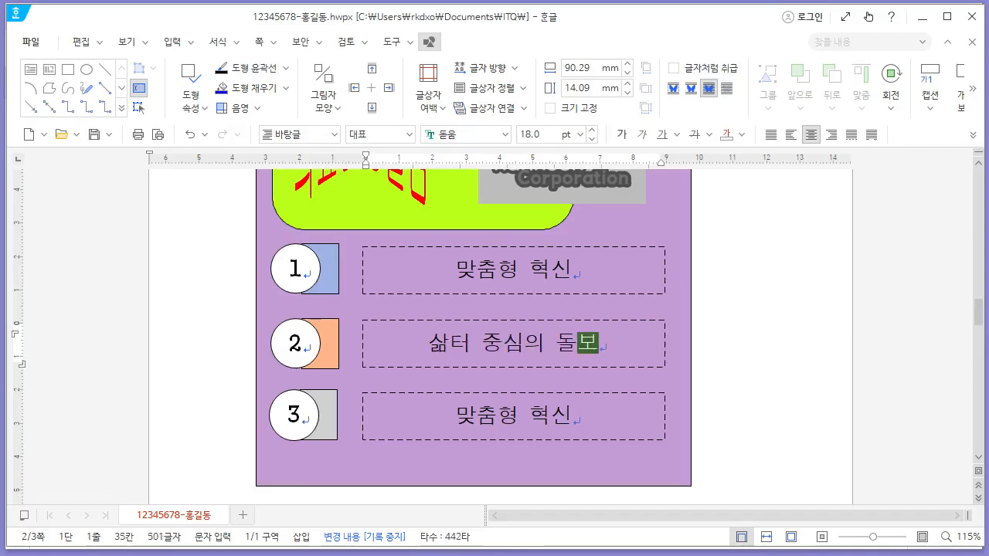
- Replace the text in the third text box with 데이터 유통망 구축
triple_click(502, 400)
key(alt+Tab)
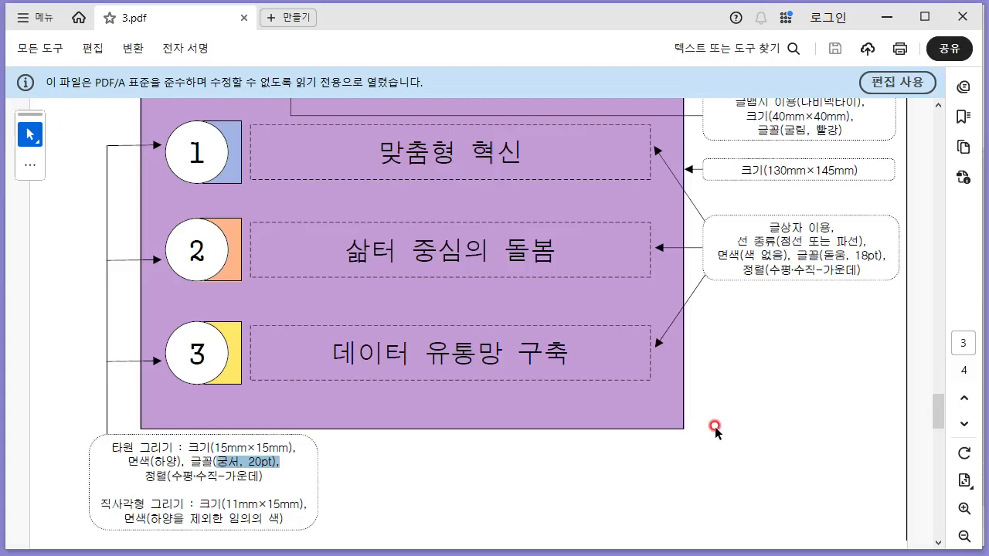
key(alt+Tab)
text(데이터 유통마)
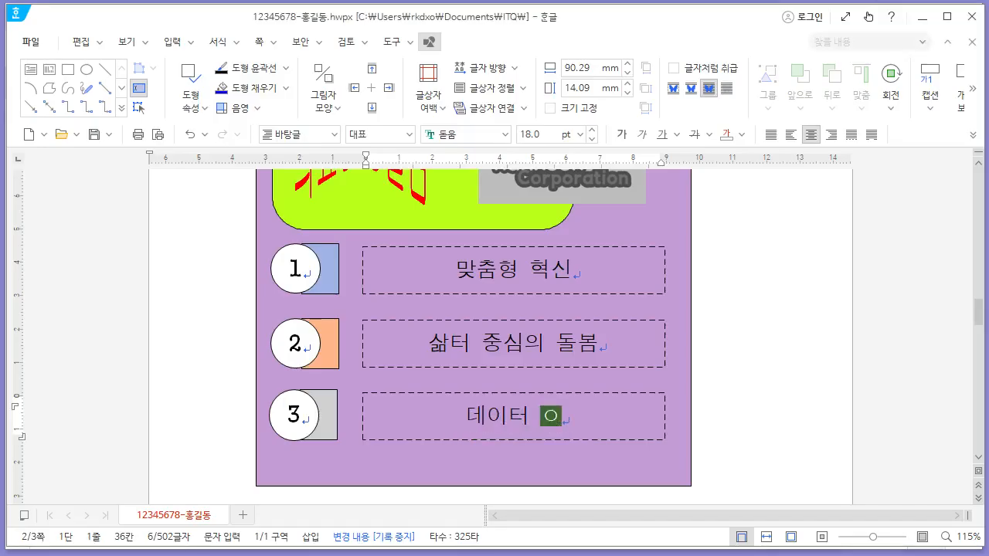
text(ㅇ 구추)
click(592, 295)
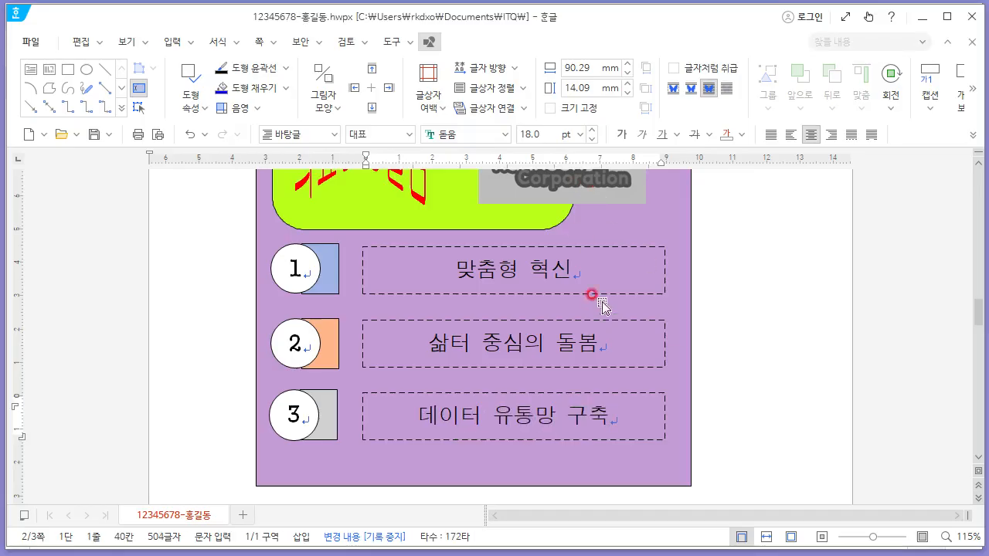
- Review the document-writing page's formatting requirements in the exam PDF
scroll(748, 296, up, 5)
scroll(750, 301, down, 9)
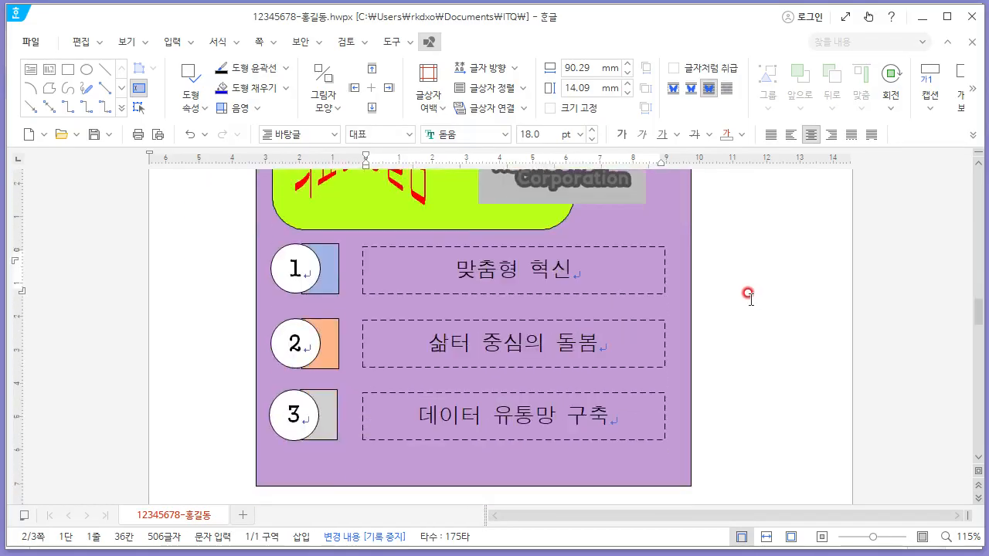
scroll(745, 306, down, 12)
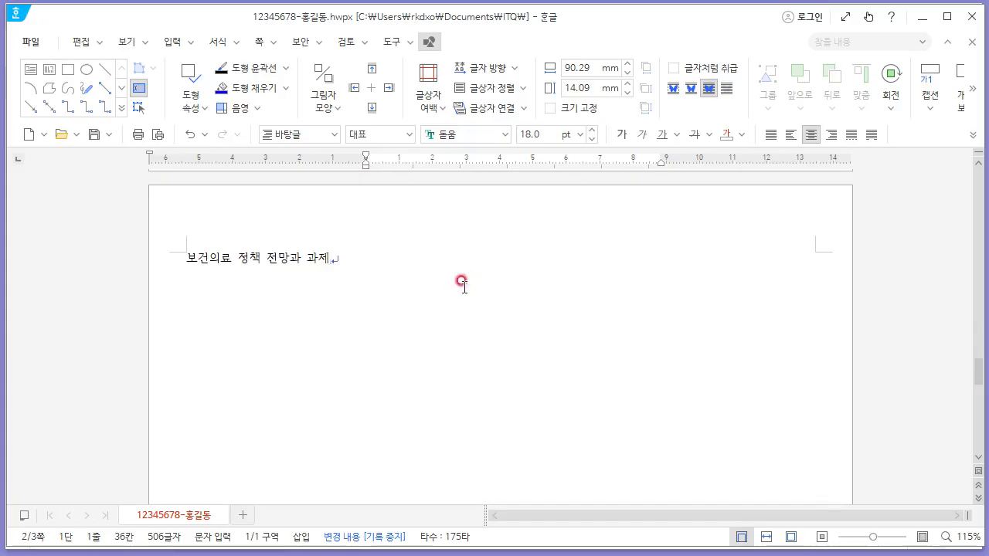
key(alt+Tab)
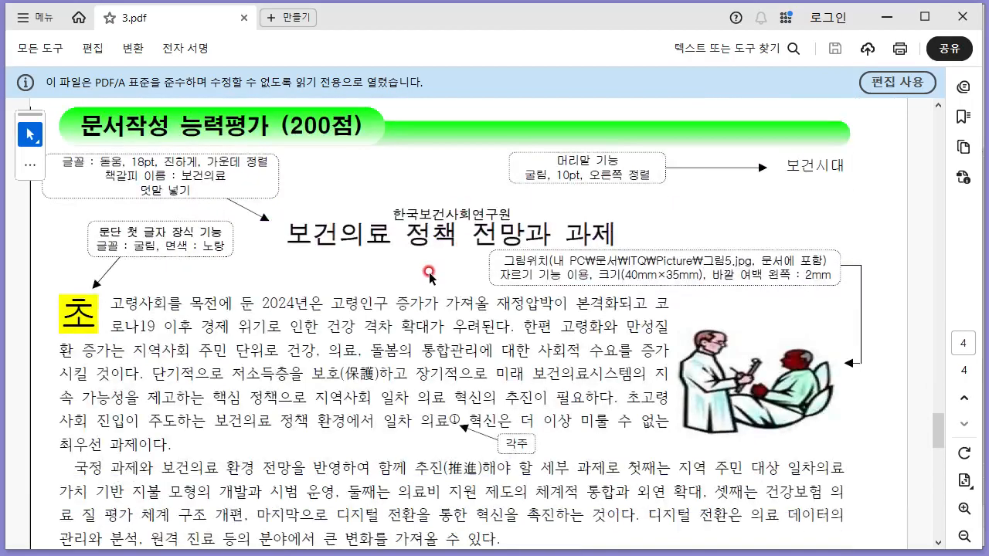
scroll(443, 274, down, 5)
scroll(443, 272, up, 5)
scroll(443, 269, down, 2)
ctrl+scroll(443, 267, down, 1)
scroll(443, 269, up, 2)
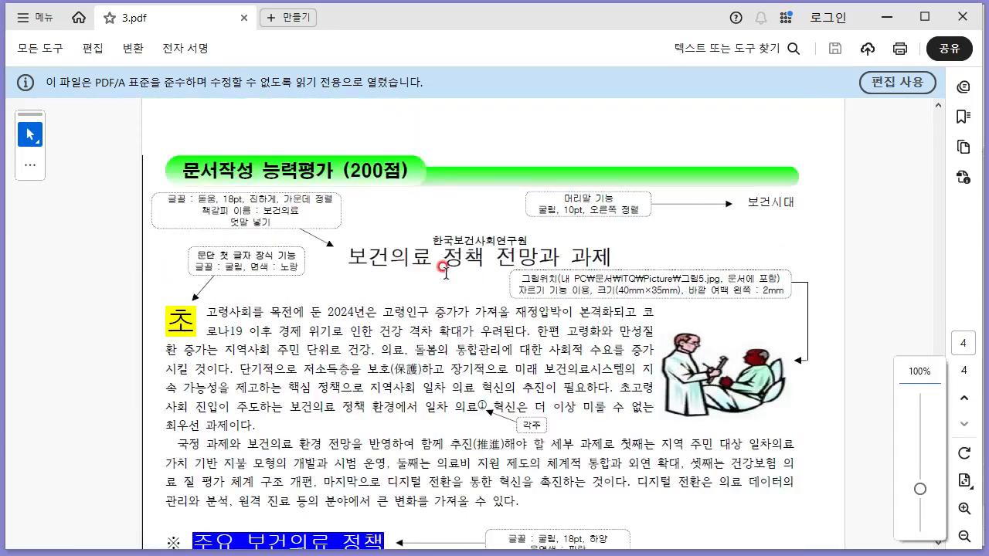
scroll(445, 272, down, 6)
scroll(447, 277, down, 2)
scroll(446, 275, up, 7)
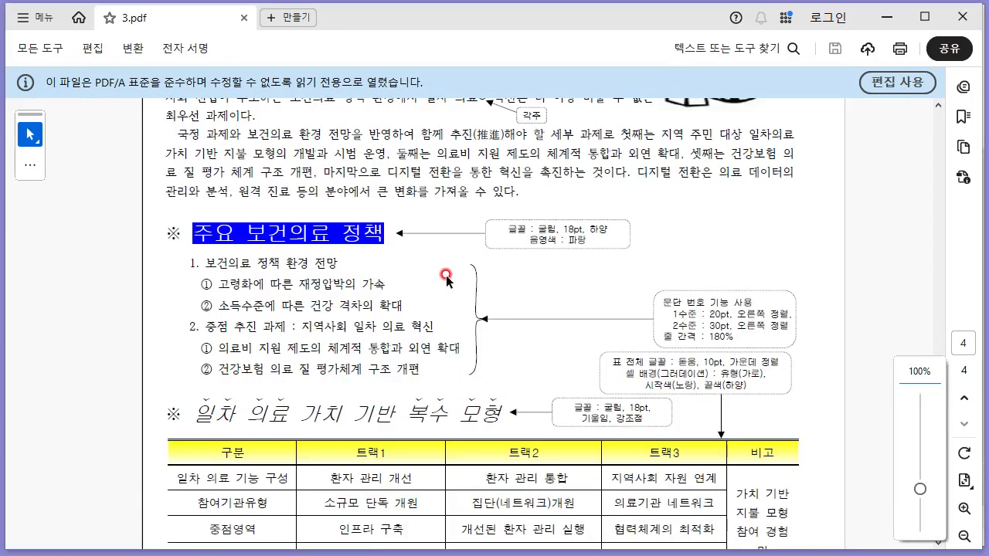
scroll(445, 276, down, 1)
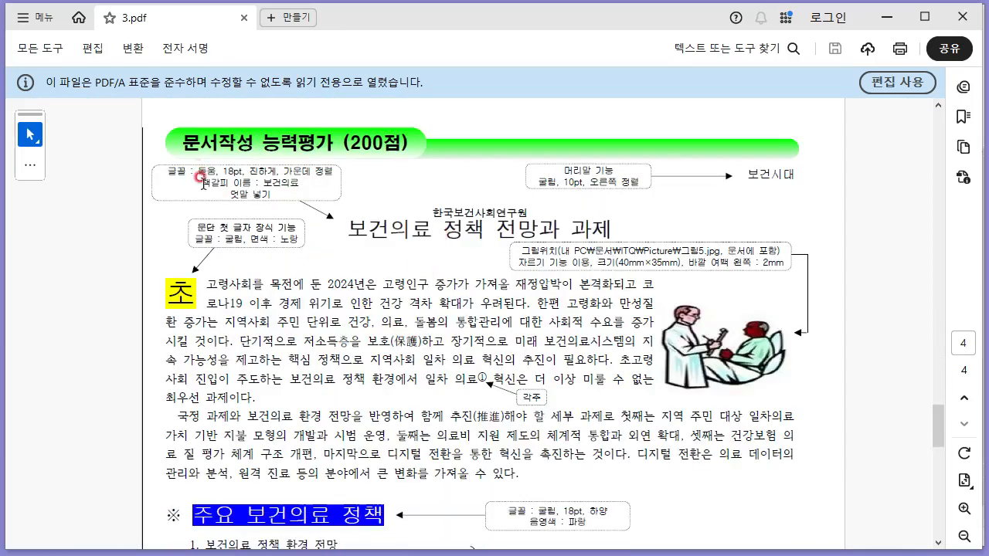
key(alt+Tab)
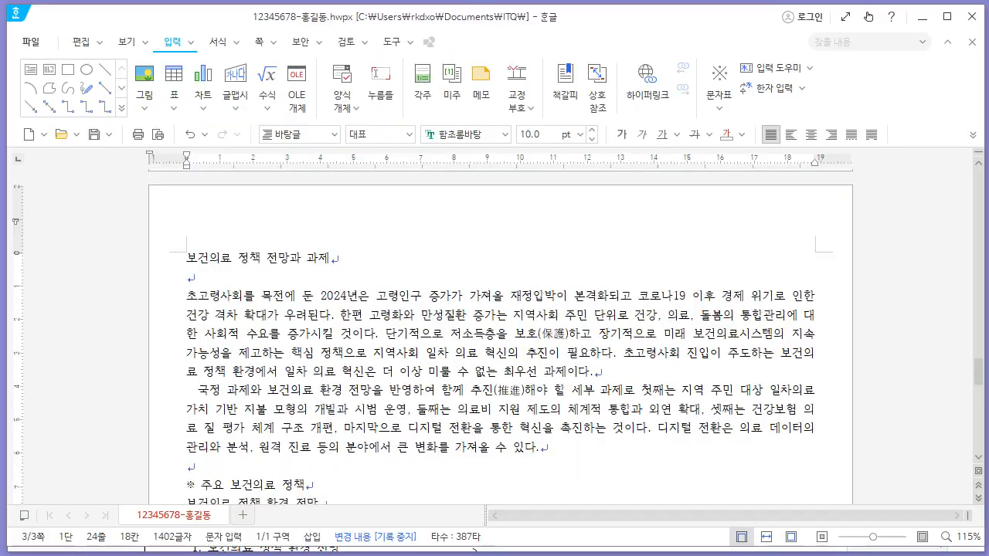
- Compare the typed paragraphs, list items and table on the document page against the exam PDF
click(334, 279)
click(336, 255)
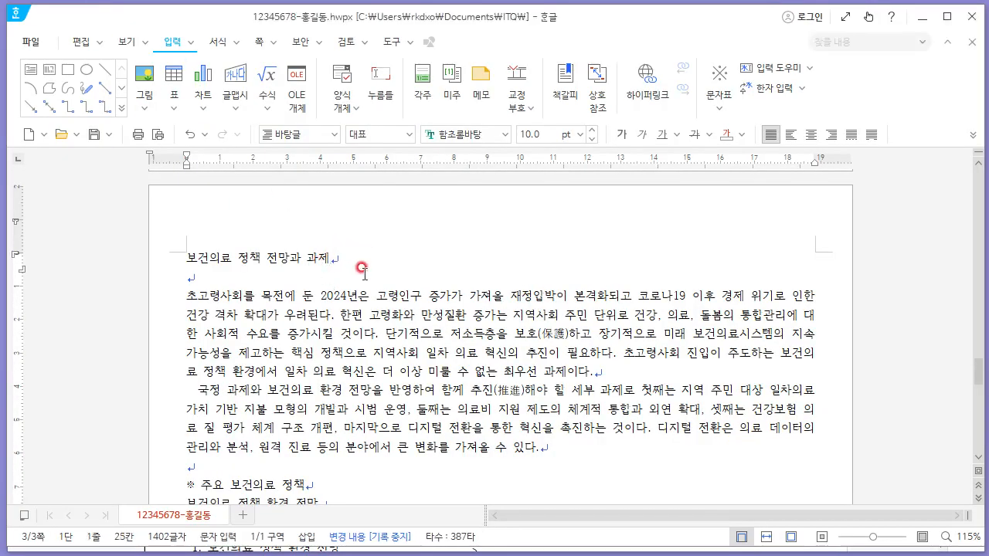
scroll(361, 268, down, 1)
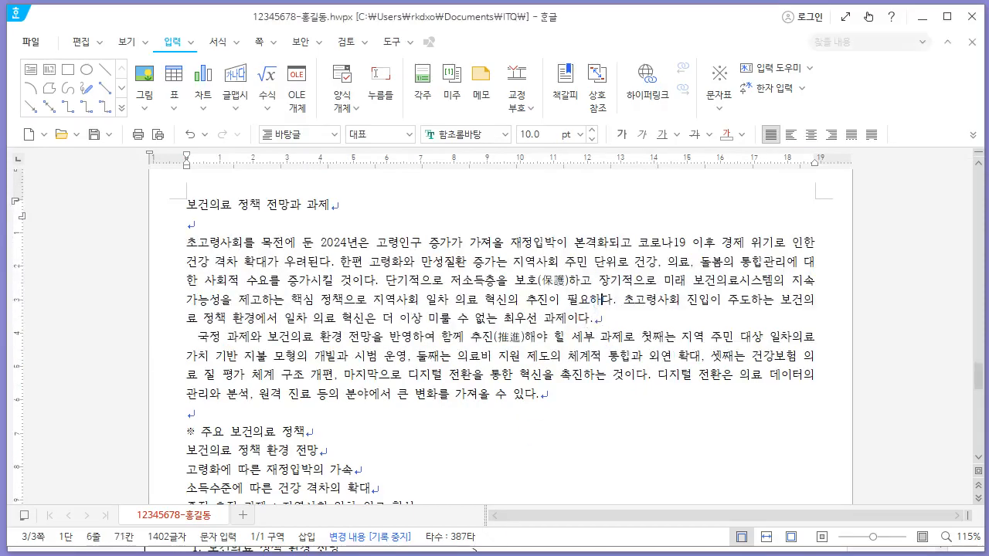
key(alt+Tab)
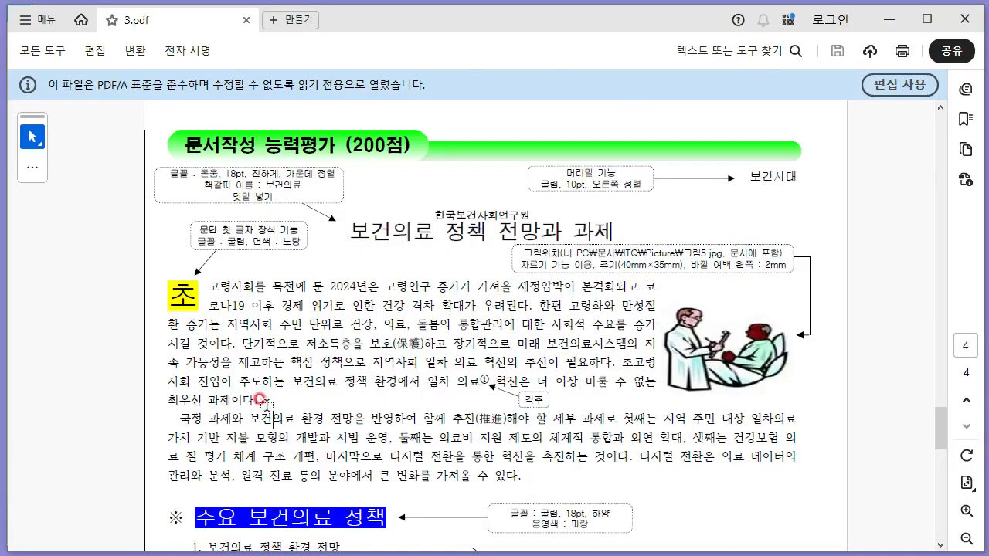
key(alt+Tab)
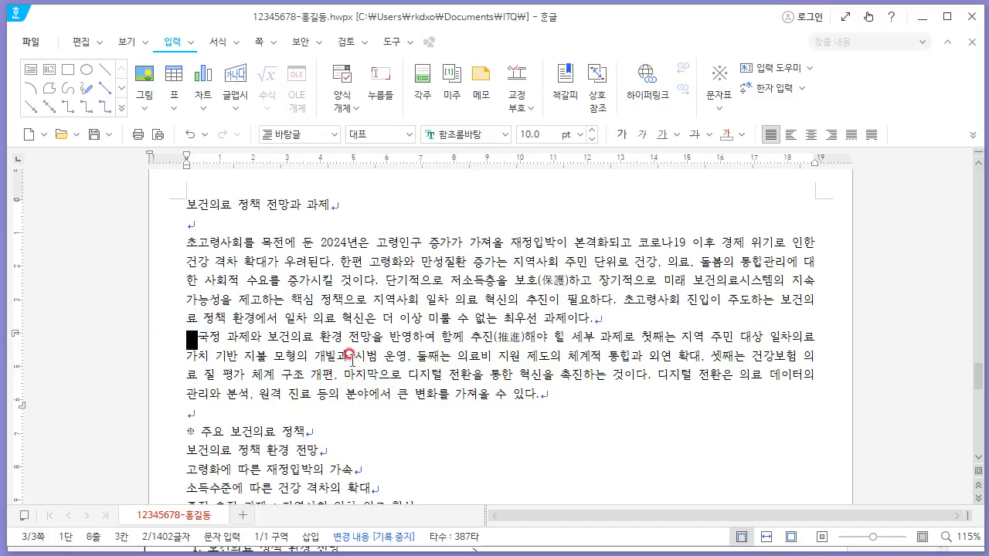
click(474, 338)
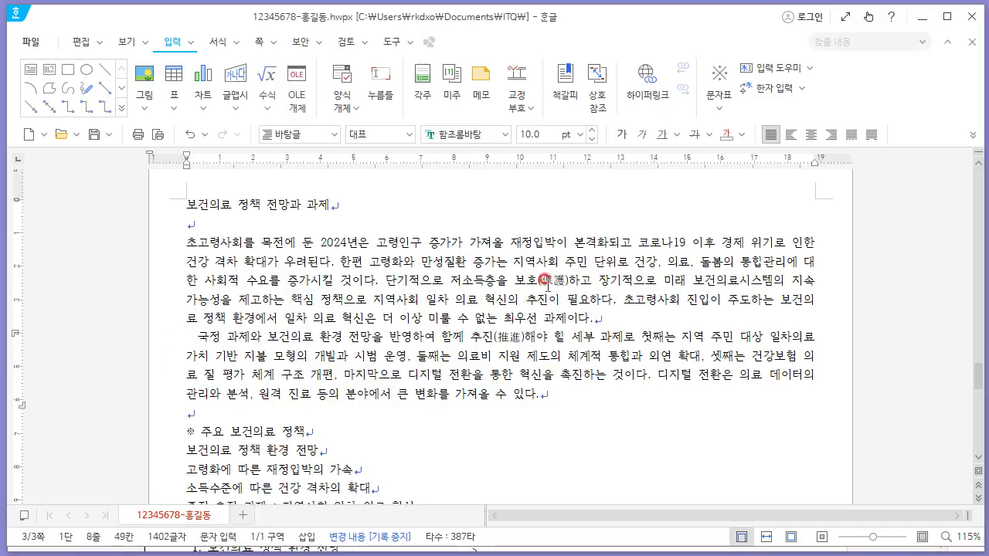
drag(513, 274, 563, 276)
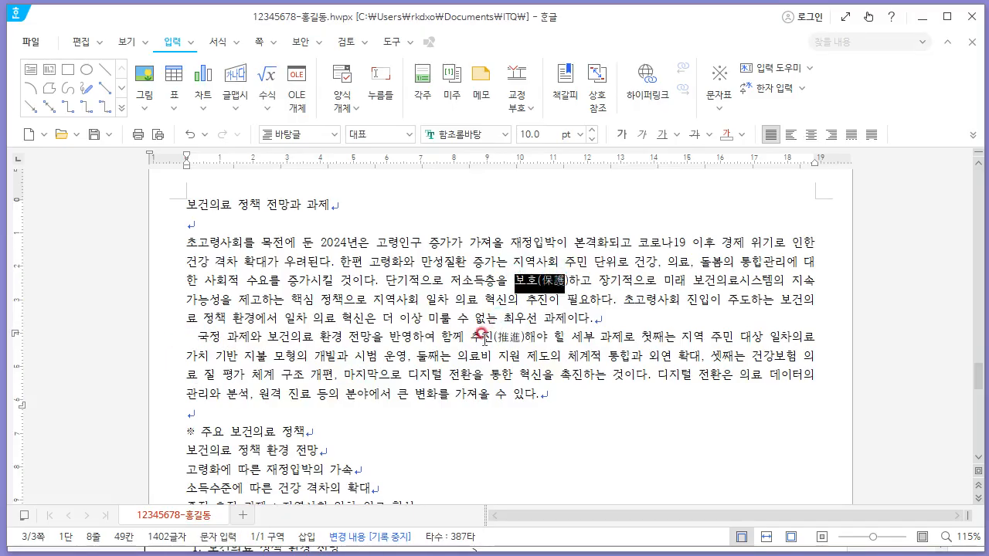
drag(480, 333, 525, 337)
click(499, 357)
scroll(567, 395, down, 6)
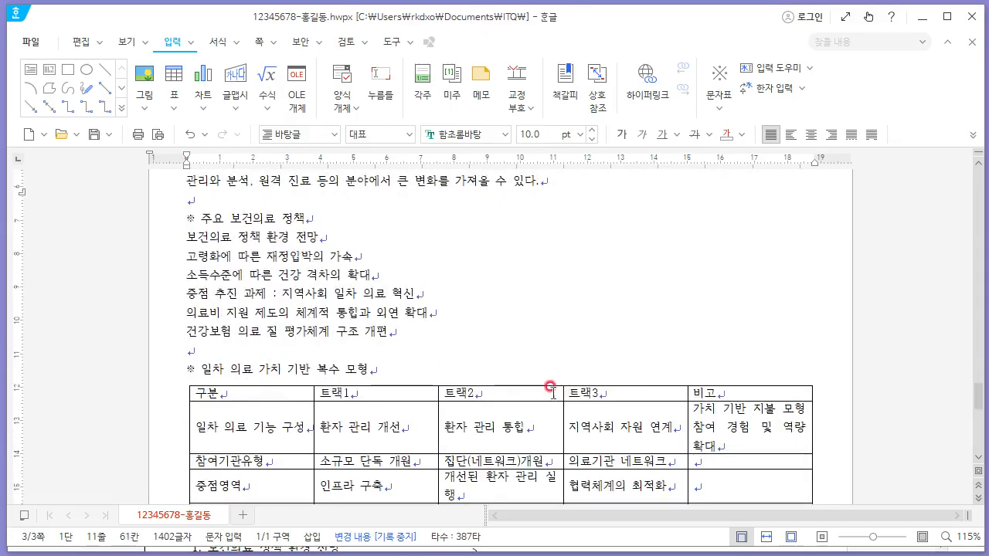
key(alt+Tab)
scroll(348, 371, down, 4)
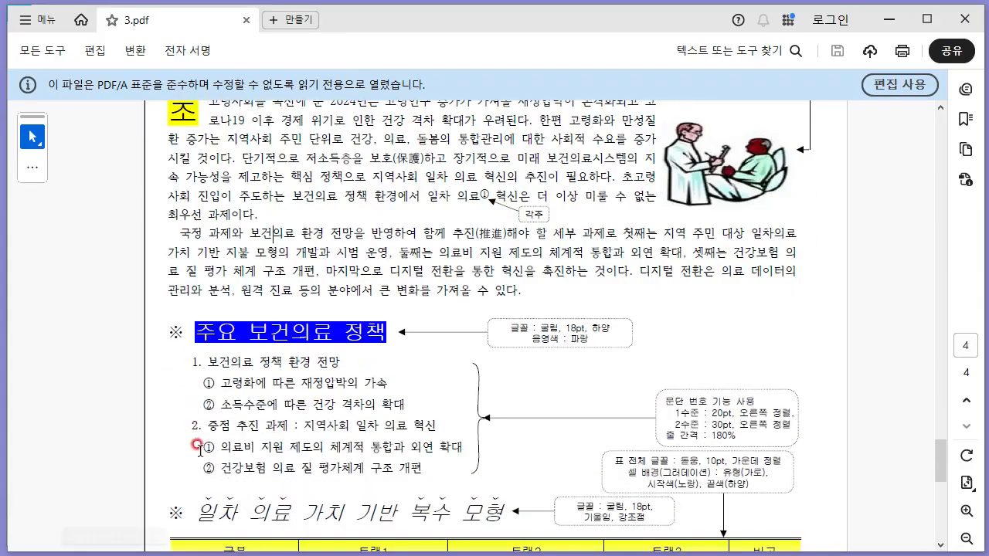
key(alt+Tab)
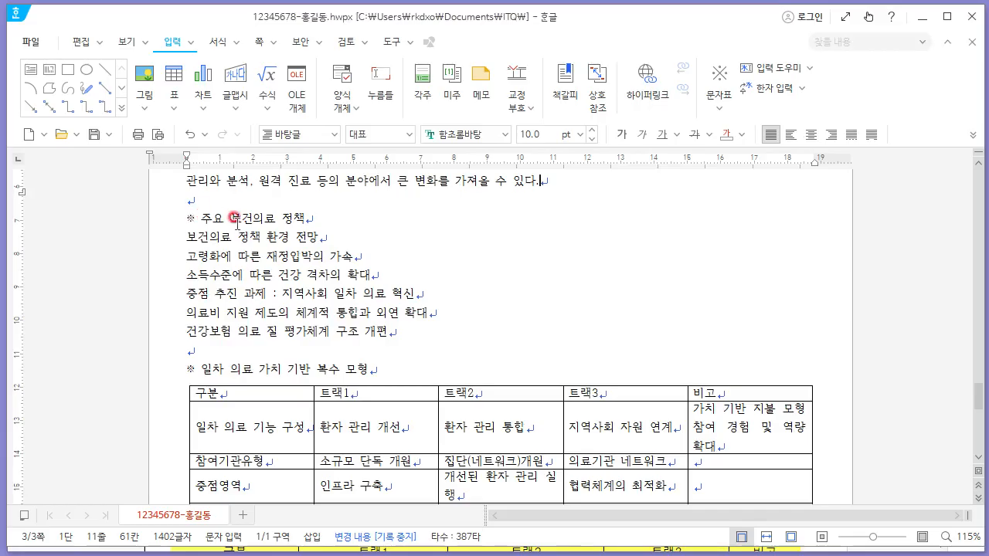
drag(236, 219, 363, 333)
click(361, 325)
scroll(373, 337, down, 3)
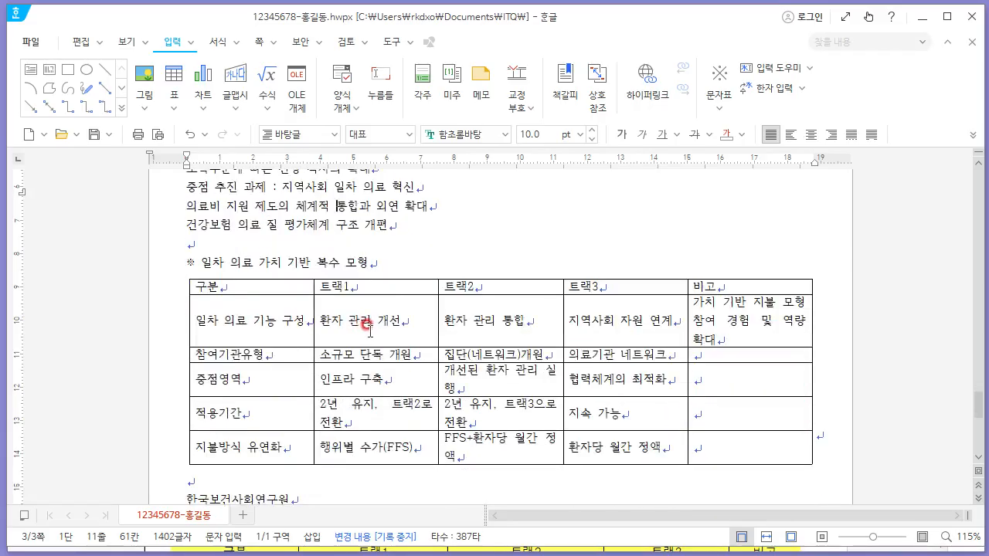
key(alt+Tab)
scroll(371, 326, down, 5)
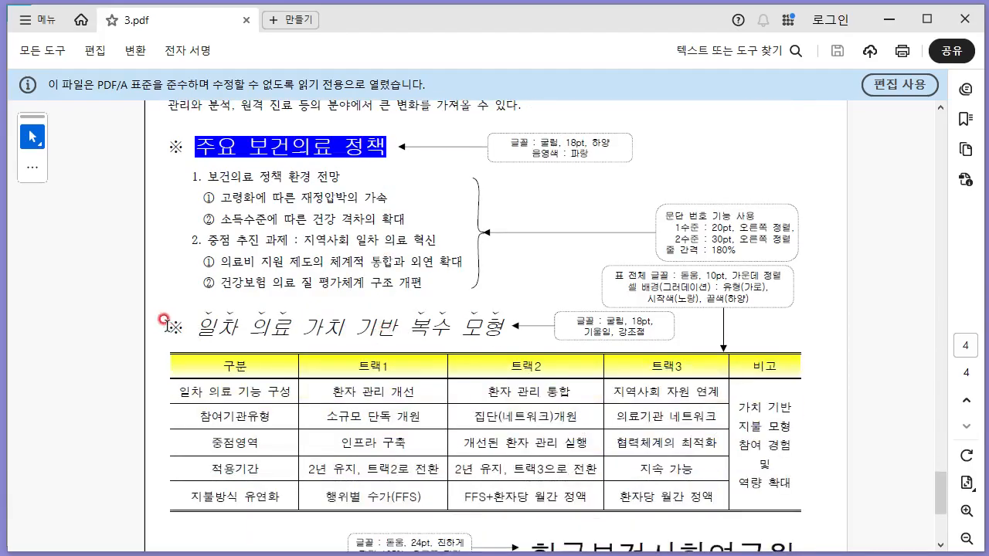
drag(164, 319, 493, 328)
click(431, 337)
key(alt+Tab)
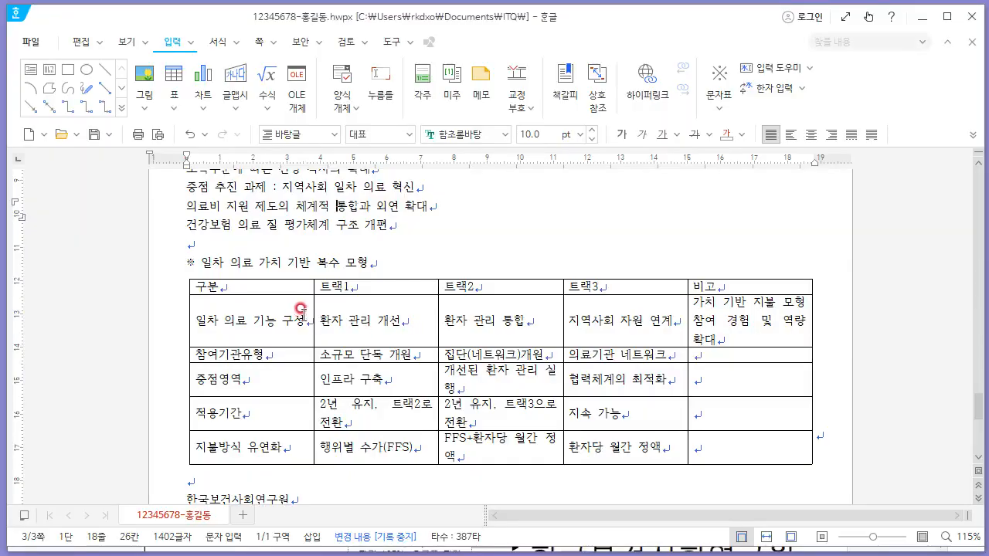
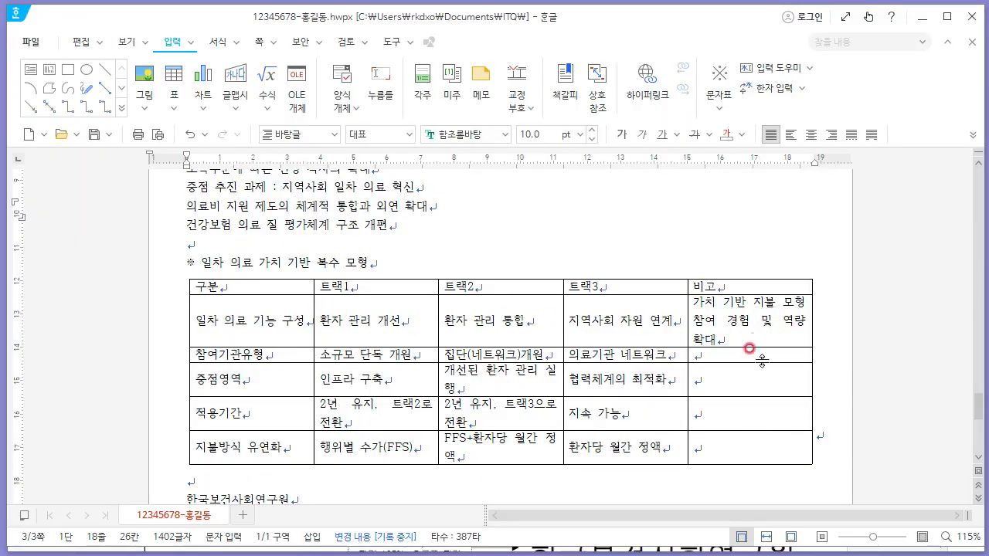
- Scroll through the document page and the exam PDF to check the title's formatting requirements
key(alt+Tab)
scroll(319, 286, down, 3)
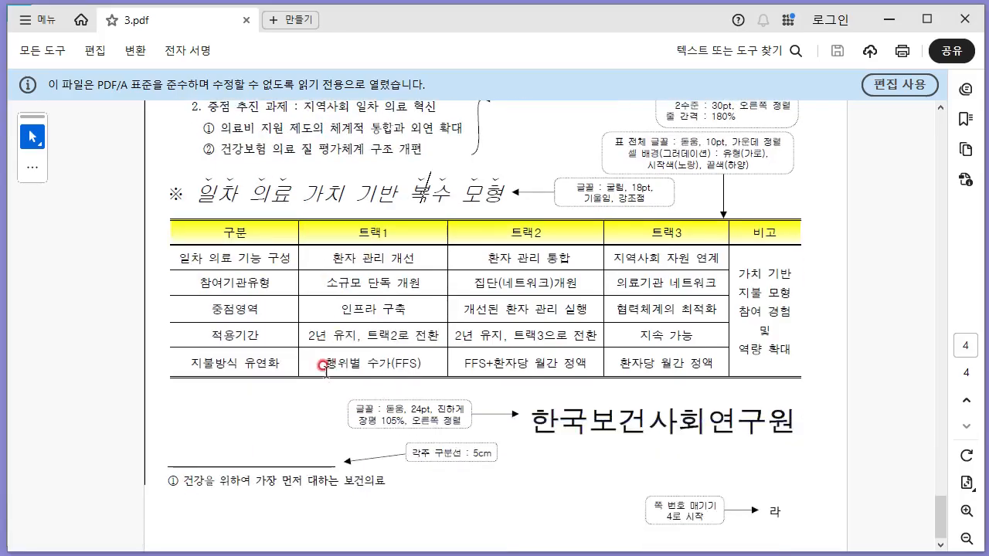
key(alt+Tab)
scroll(264, 398, down, 3)
scroll(392, 379, up, 10)
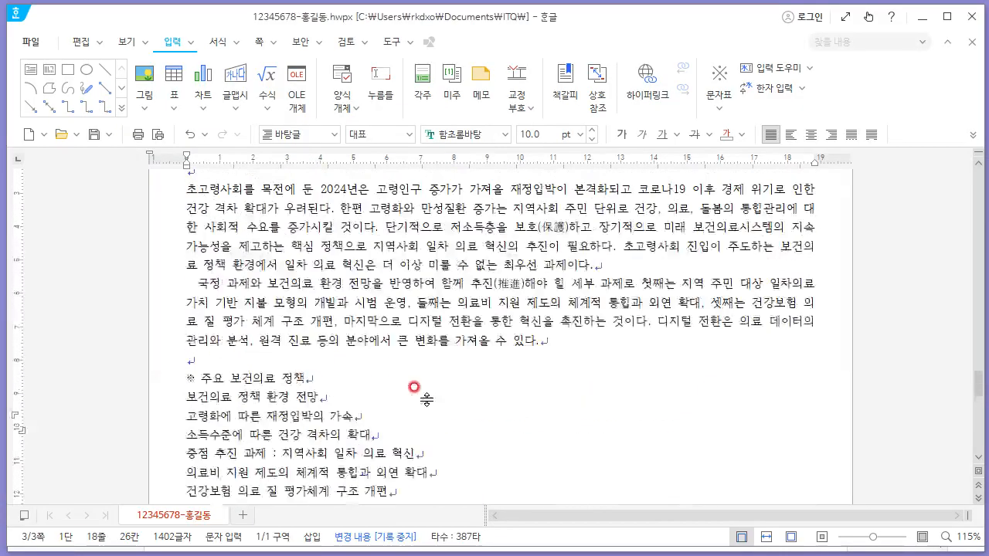
scroll(424, 401, down, 6)
scroll(425, 401, down, 3)
scroll(421, 404, up, 8)
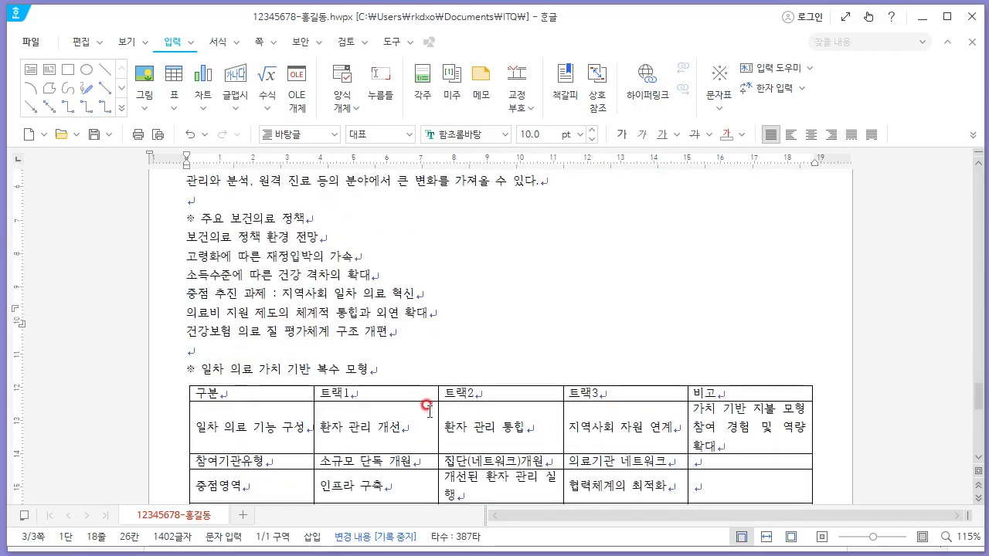
scroll(430, 408, down, 1)
scroll(429, 408, up, 1)
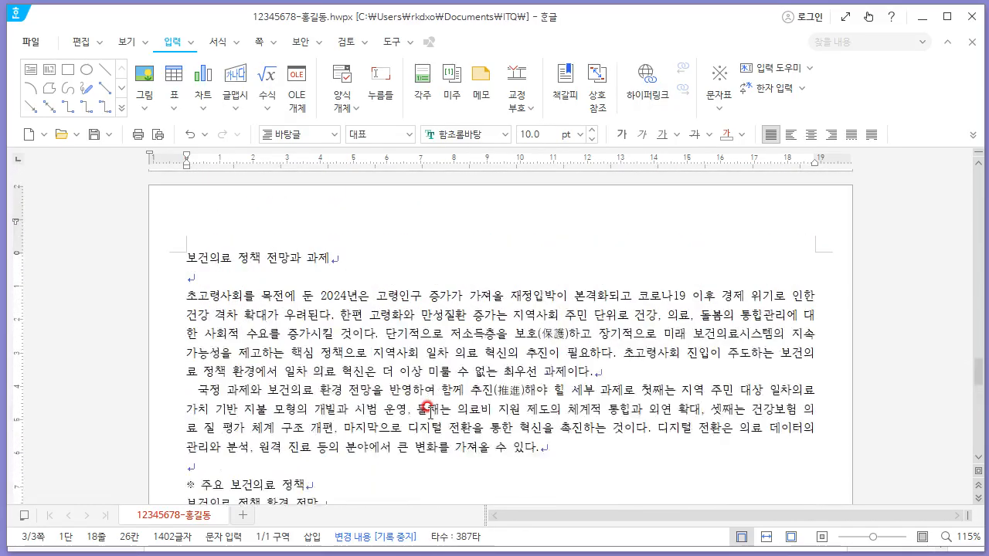
key(alt+Tab)
scroll(444, 384, up, 10)
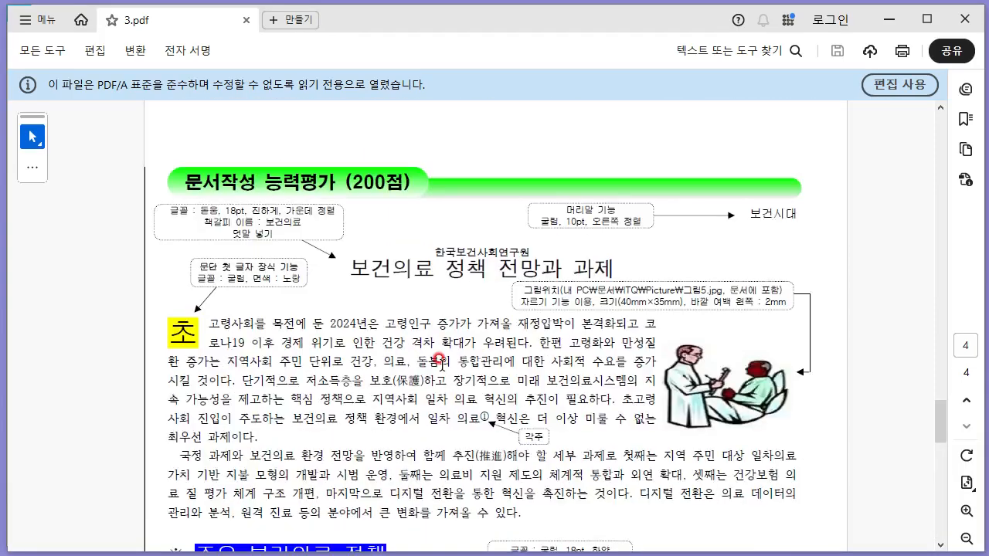
- Center the title 보건의료 정책 전망과 과제 and set its font to 돋움, 18 pt
key(alt+Tab)
drag(351, 256, 187, 257)
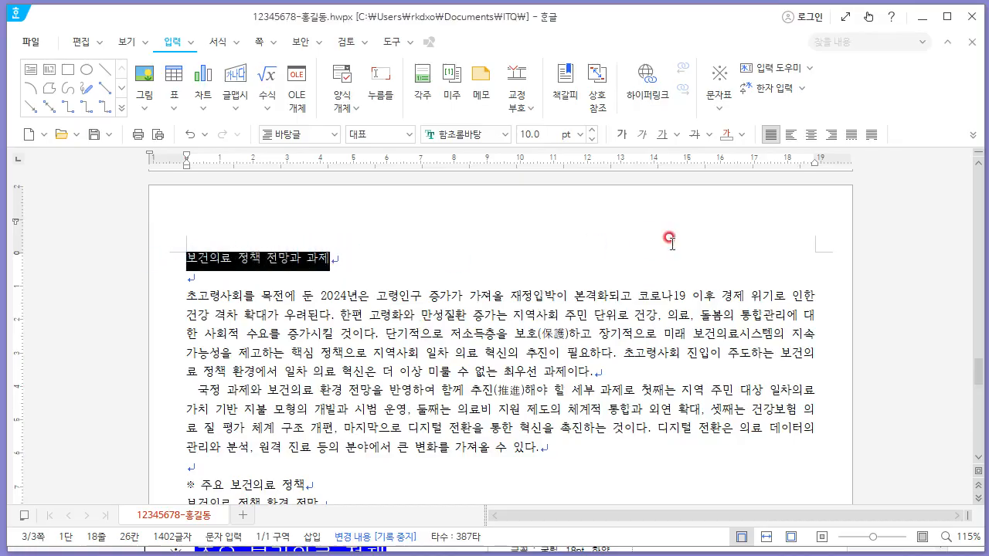
click(811, 134)
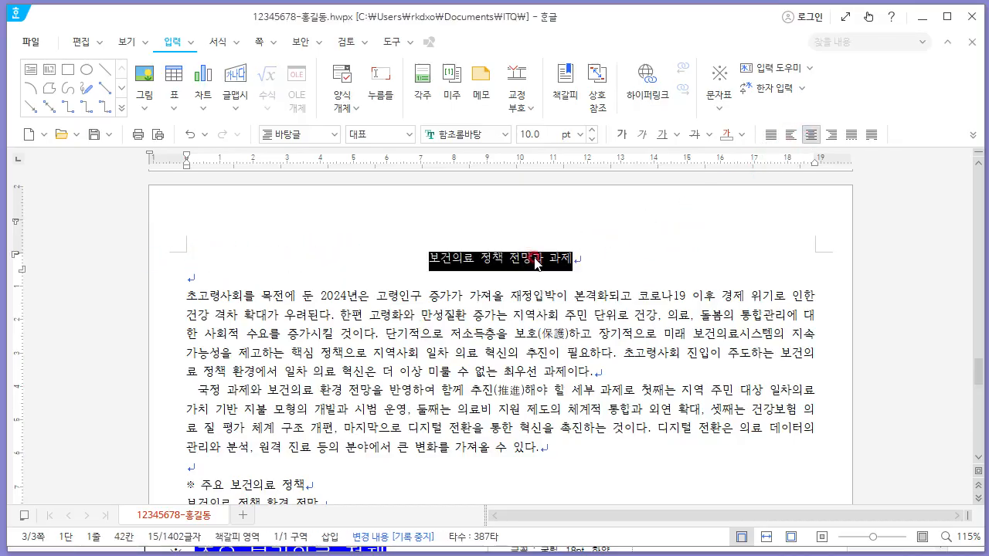
key(alt+Tab)
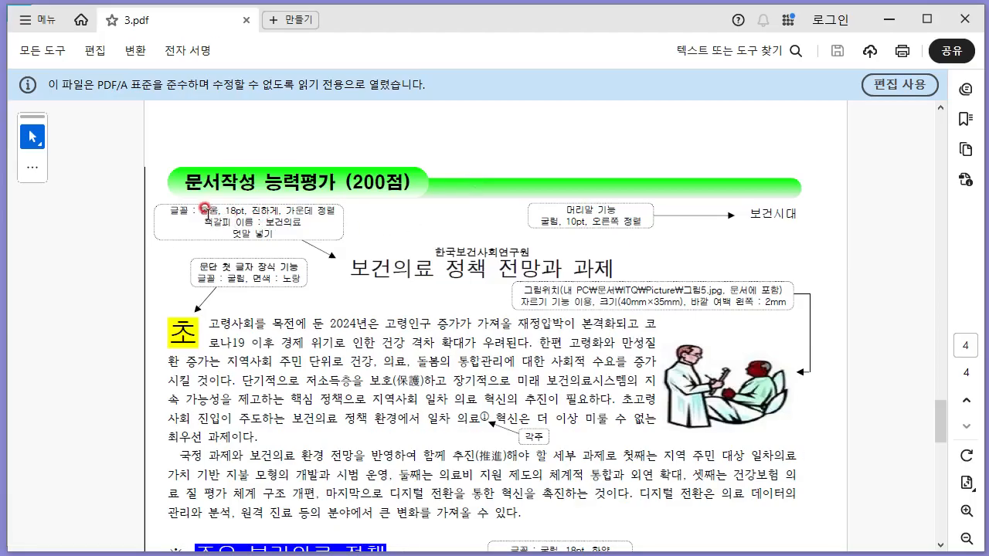
key(alt+Tab)
click(454, 133)
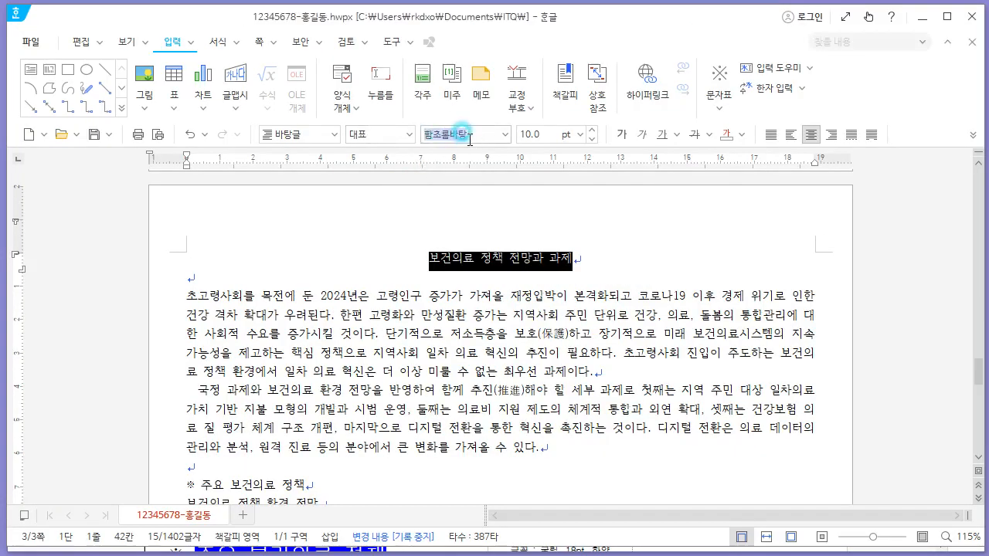
text(돋움)
key(Tab)
text(18)
key(Return)
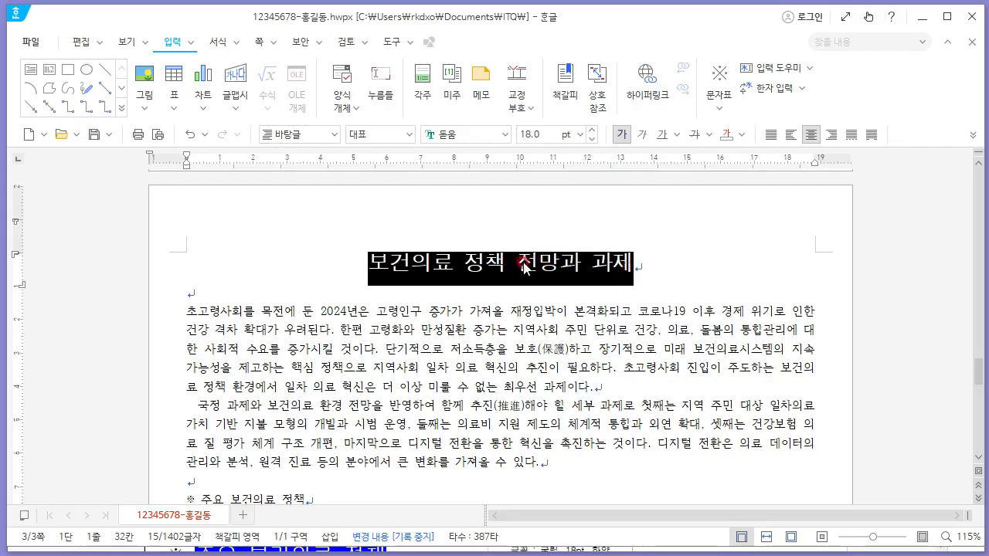
- Add the ruby text 한국보건사회연구원 above the title
click(169, 44)
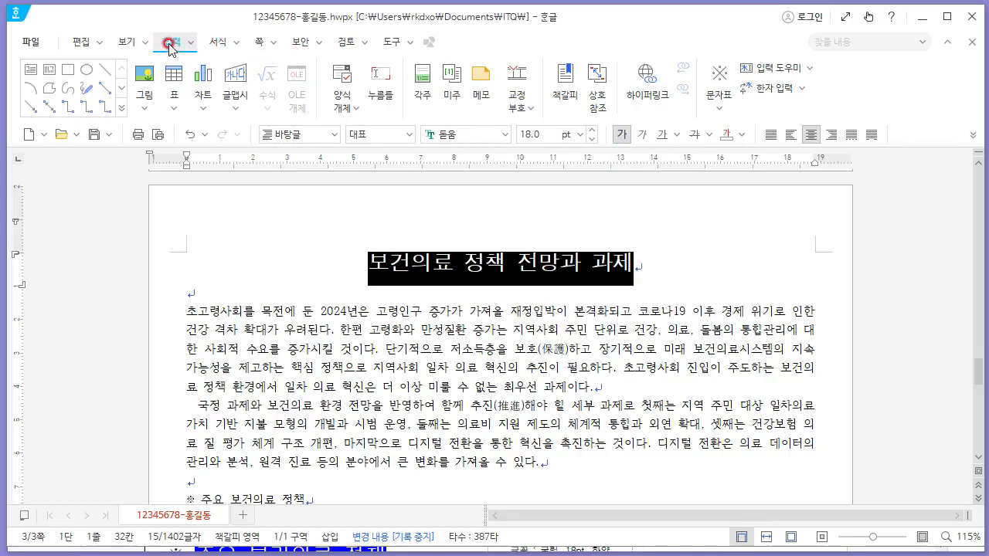
click(188, 44)
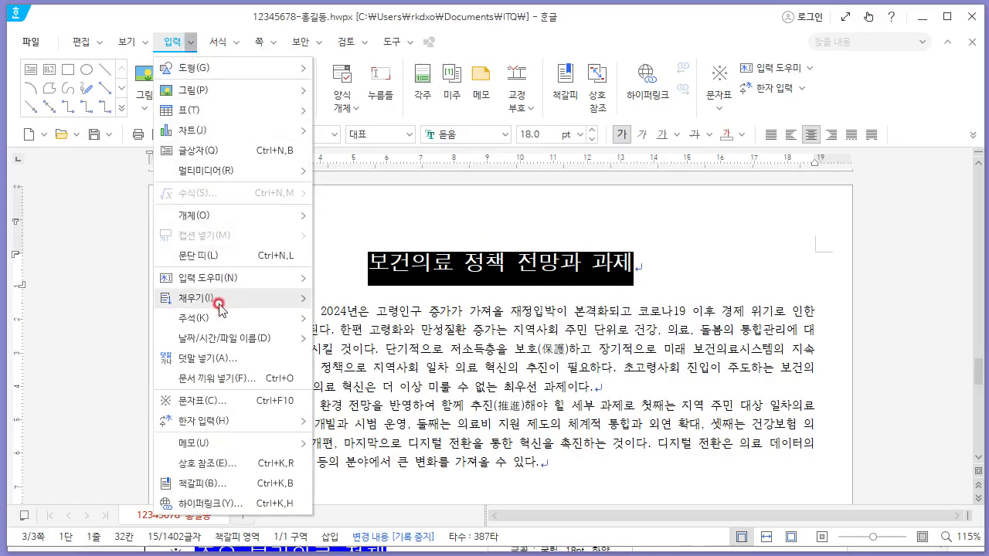
click(222, 360)
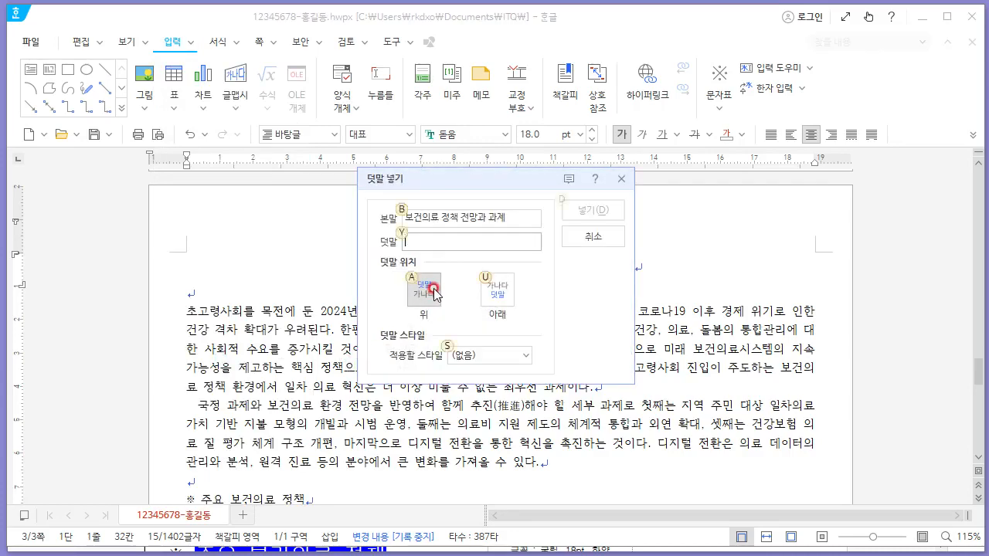
key(alt+Tab)
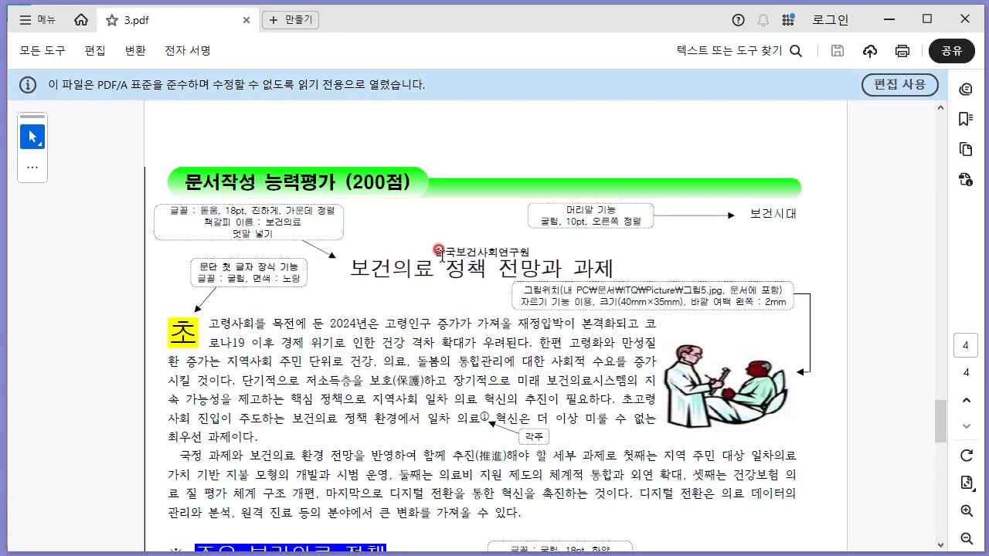
key(alt+Tab)
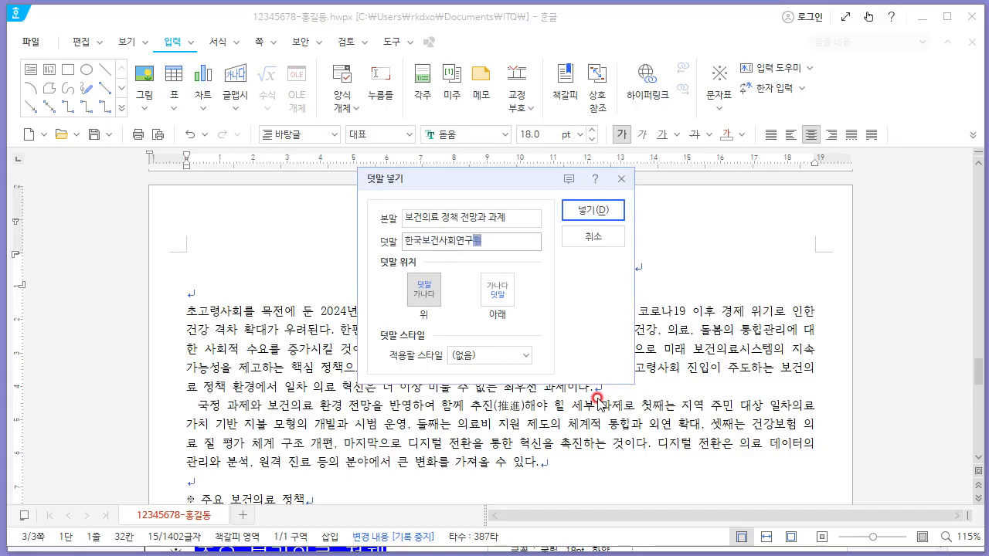
key(Return)
key(alt+Tab)
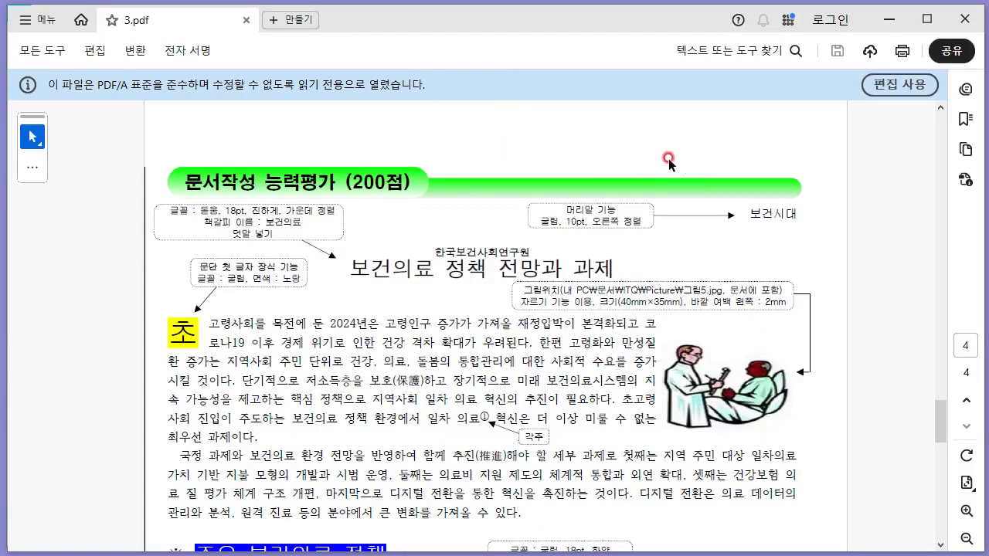
key(alt+Tab)
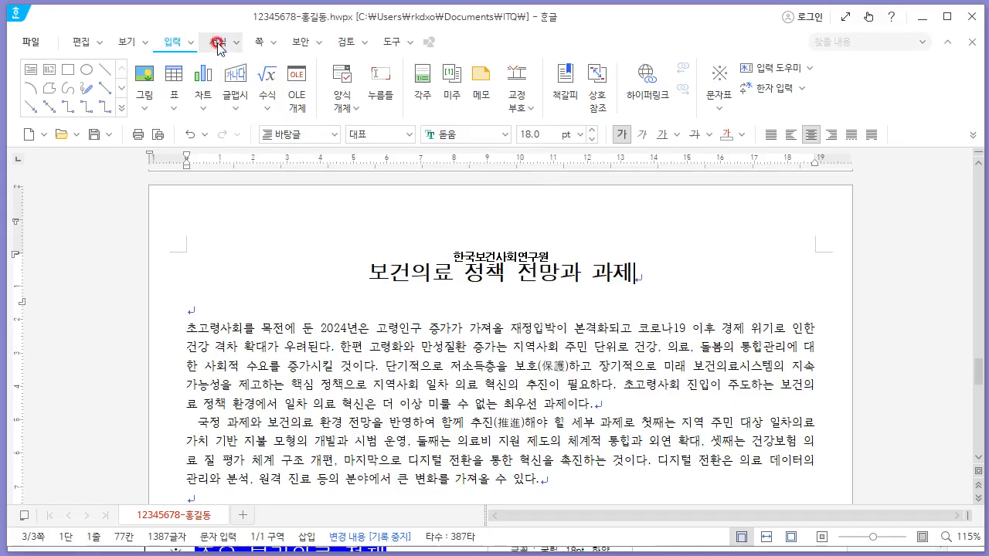
- Create a blank header for both pages reading 보건시대, aligned to the right
click(265, 44)
click(261, 107)
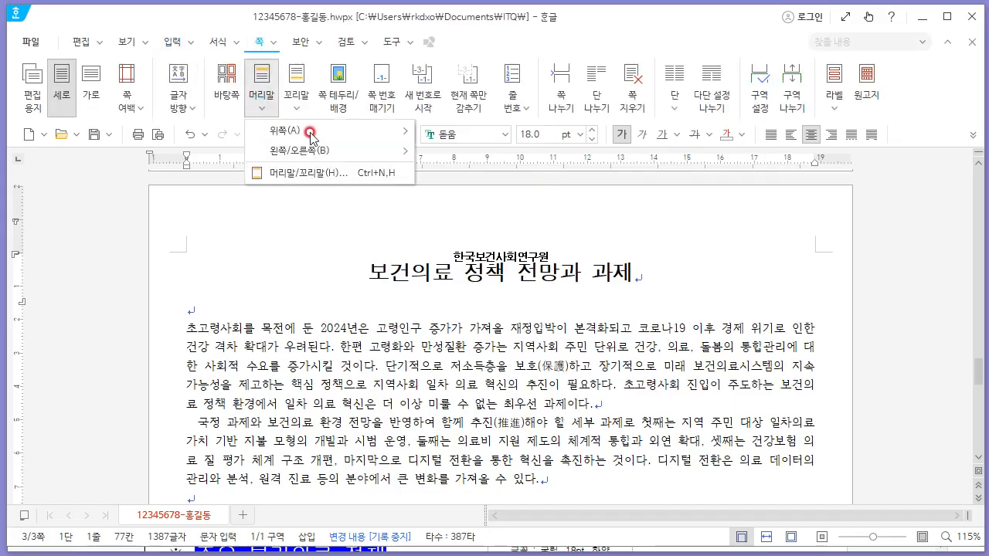
mouse_move(361, 134)
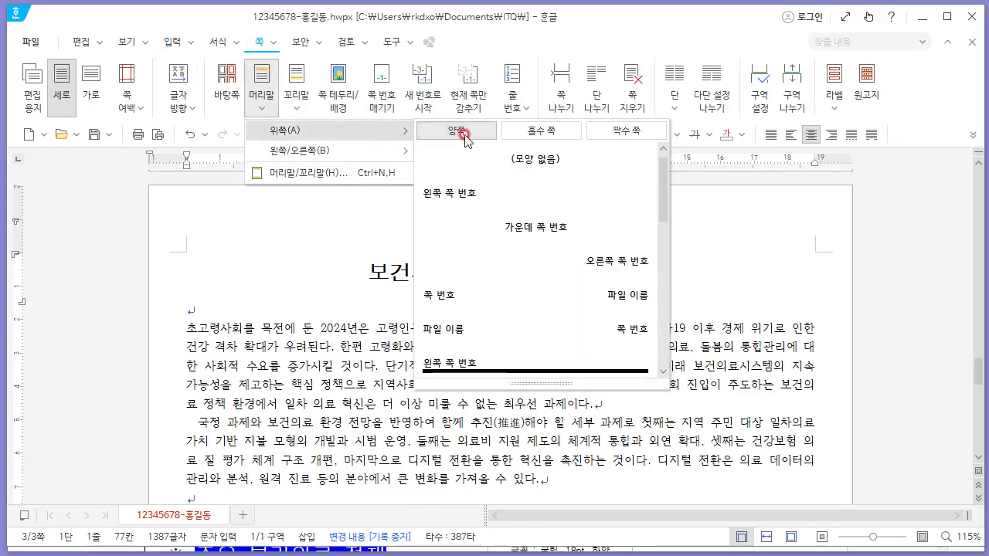
click(522, 160)
key(alt+Tab)
key(alt+Tab)
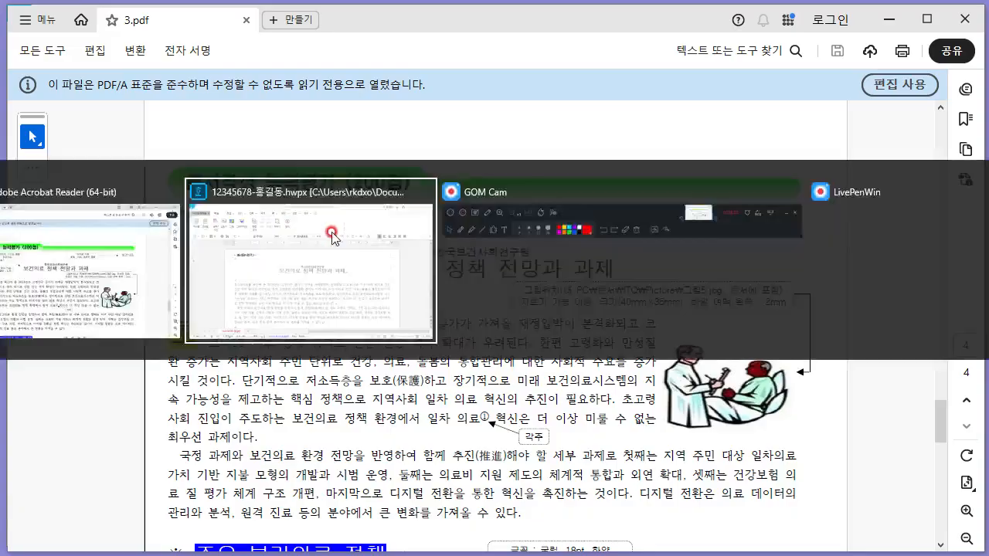
text(ㅂ)
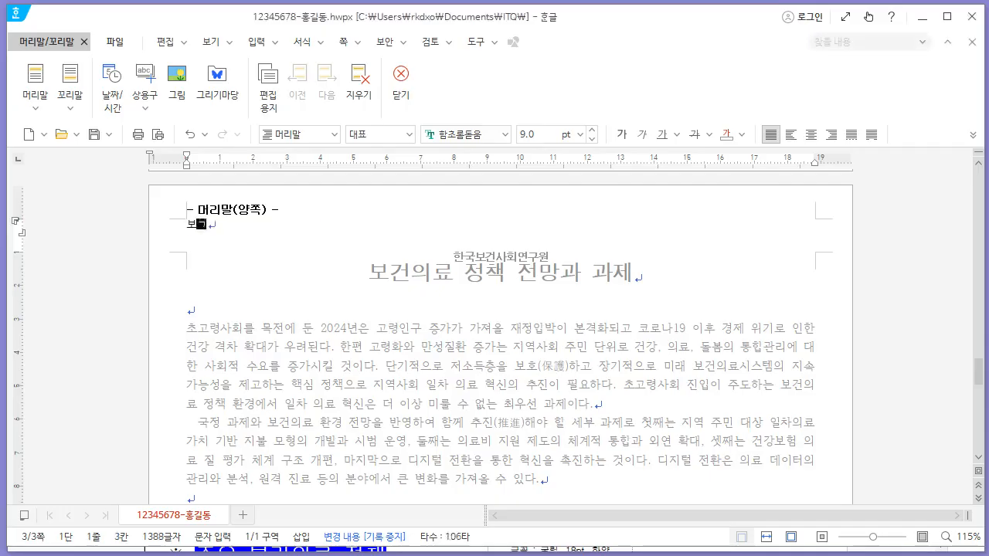
text(건시대)
click(831, 135)
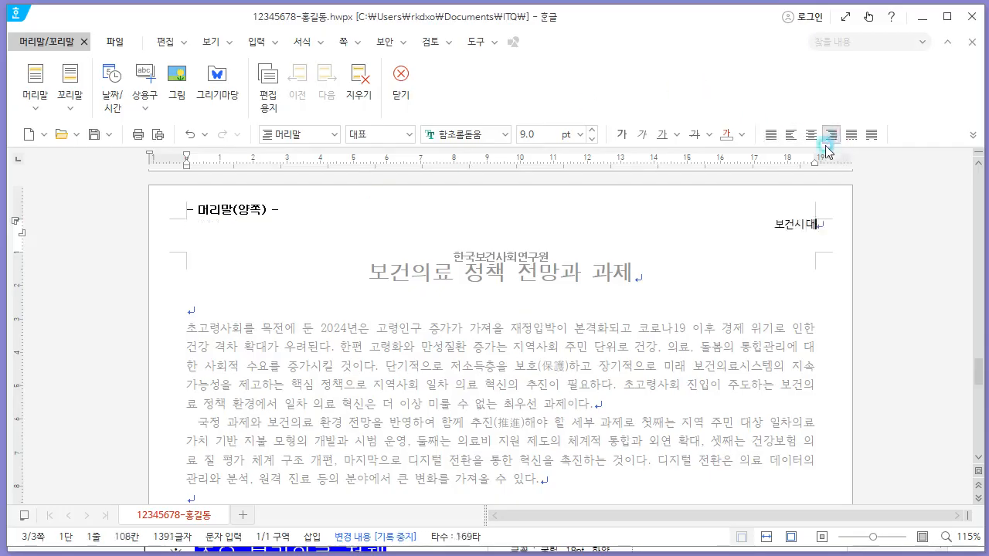
- Set the header text to 굴림, 10 pt and close the header editor
drag(773, 224, 821, 235)
key(alt+Tab)
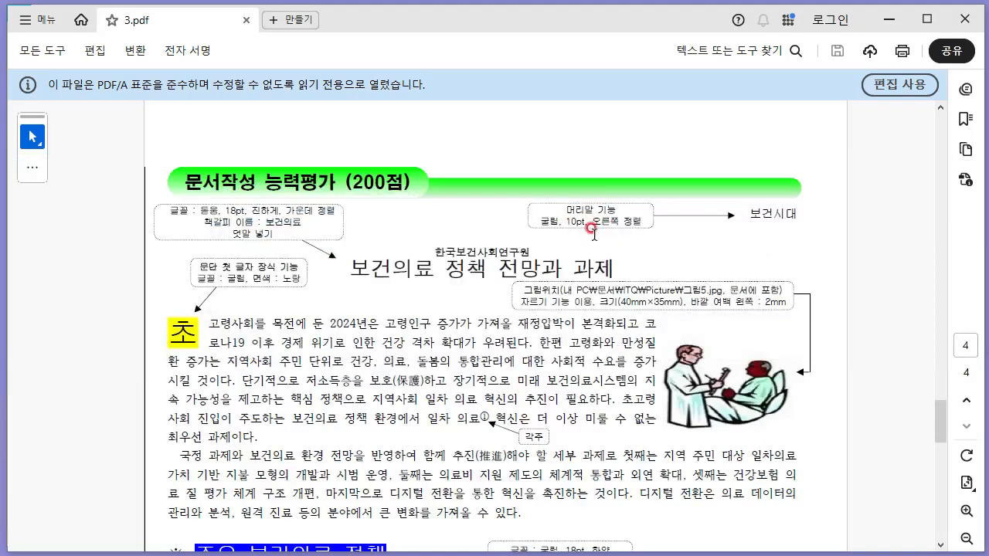
key(alt+Tab)
click(480, 145)
text(굴림)
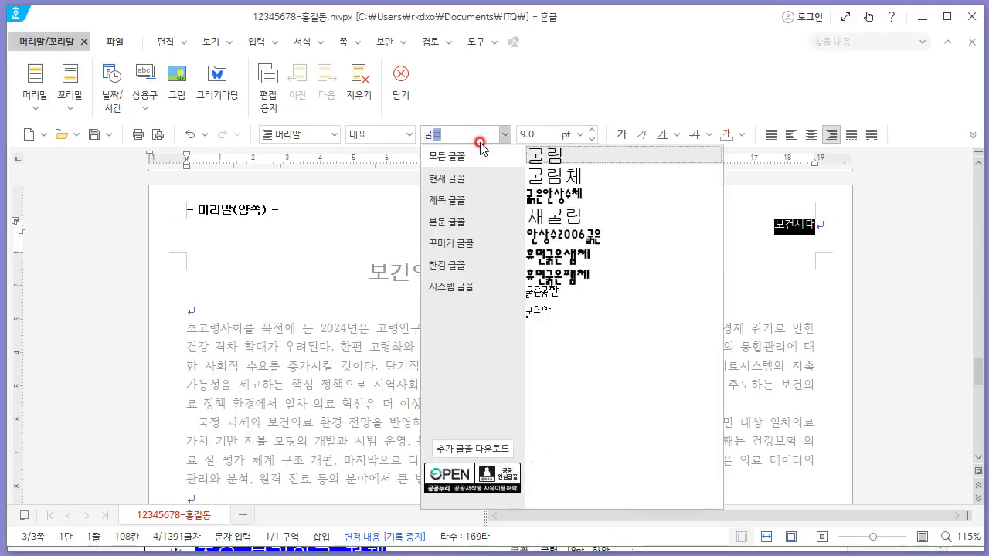
key(Return)
text(10)
key(Return)
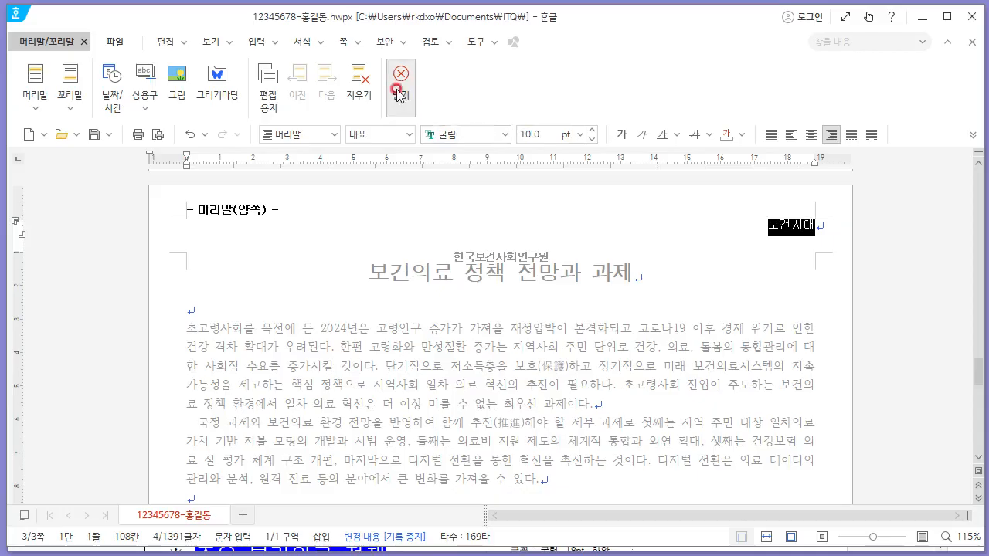
click(399, 92)
- Apply a two-line drop cap to the first paragraph's initial letter with 굴림 font and yellow face color
scroll(470, 330, down, 1)
click(184, 280)
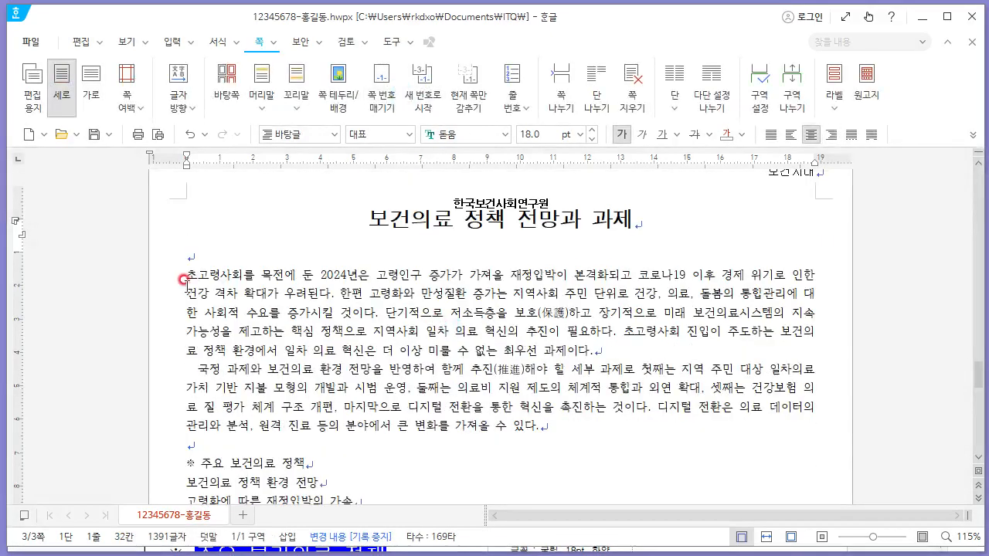
click(198, 277)
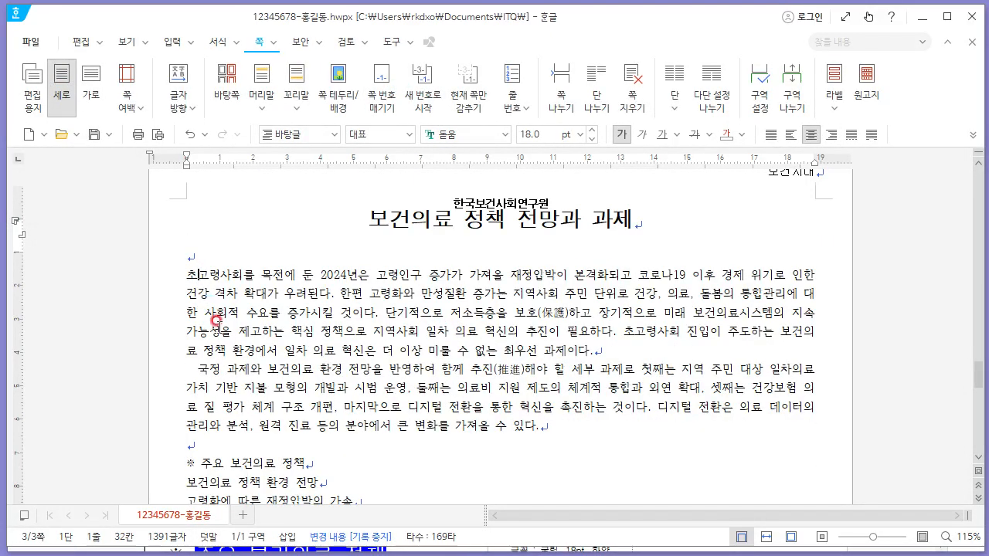
click(236, 46)
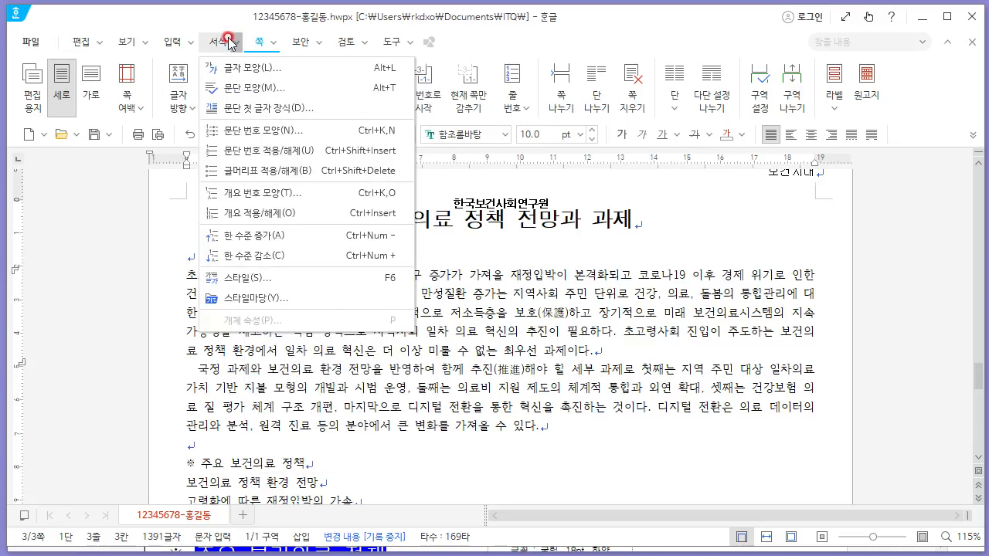
click(260, 110)
key(alt+Tab)
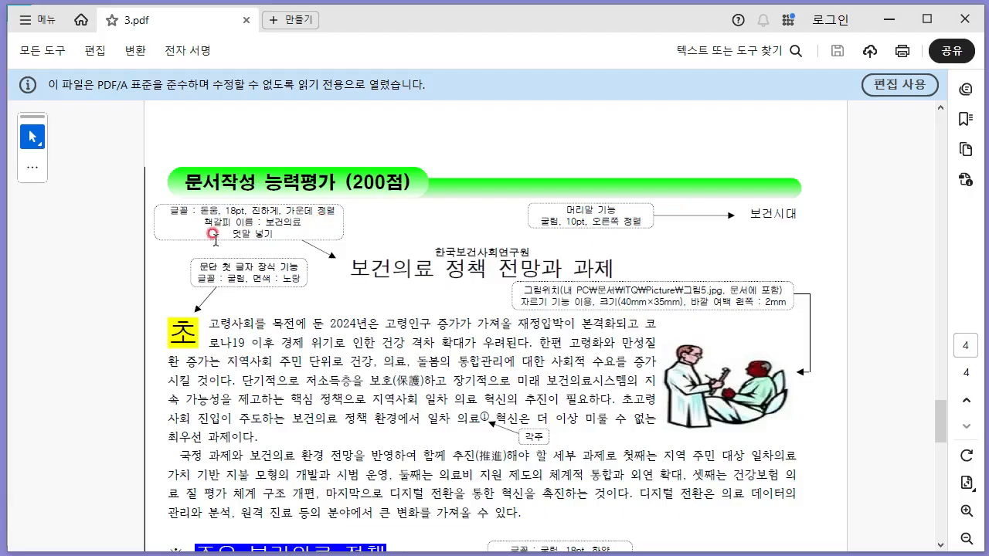
key(alt+Tab)
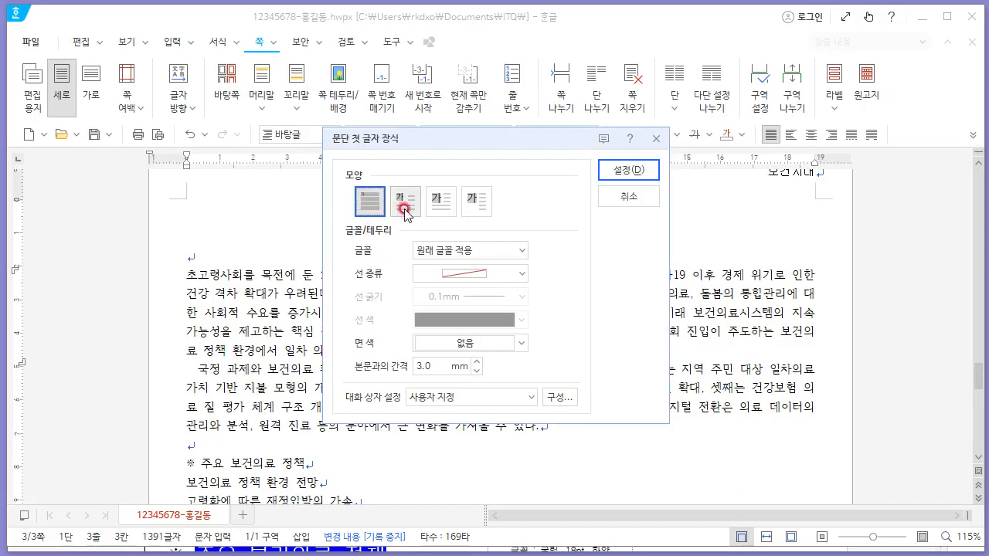
click(405, 201)
key(alt+Tab)
key(alt+Tab)
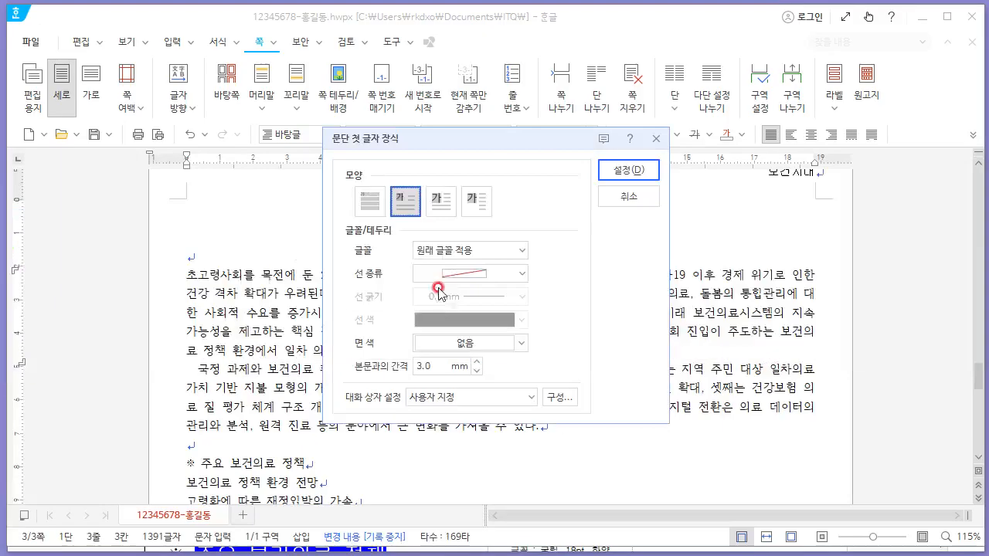
click(523, 250)
click(489, 312)
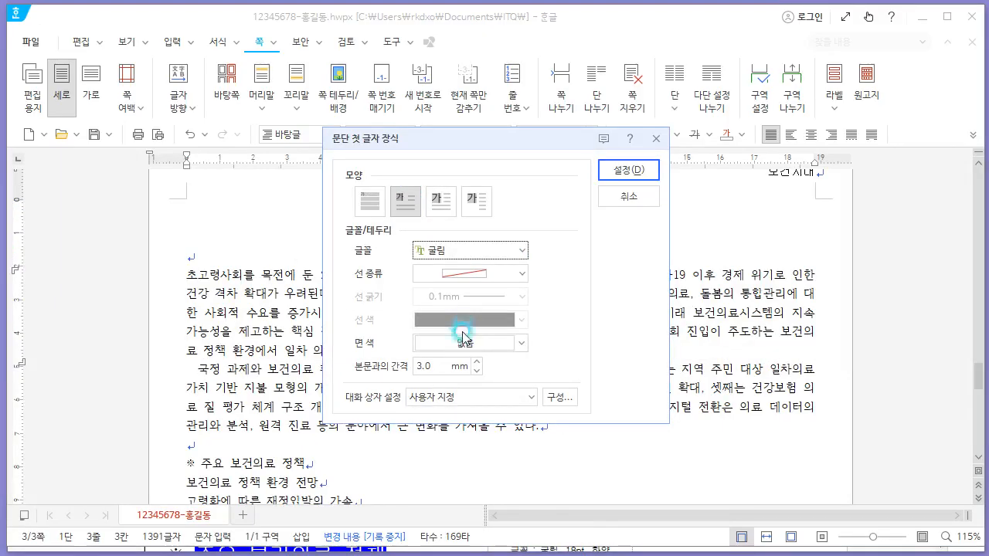
click(464, 342)
click(473, 495)
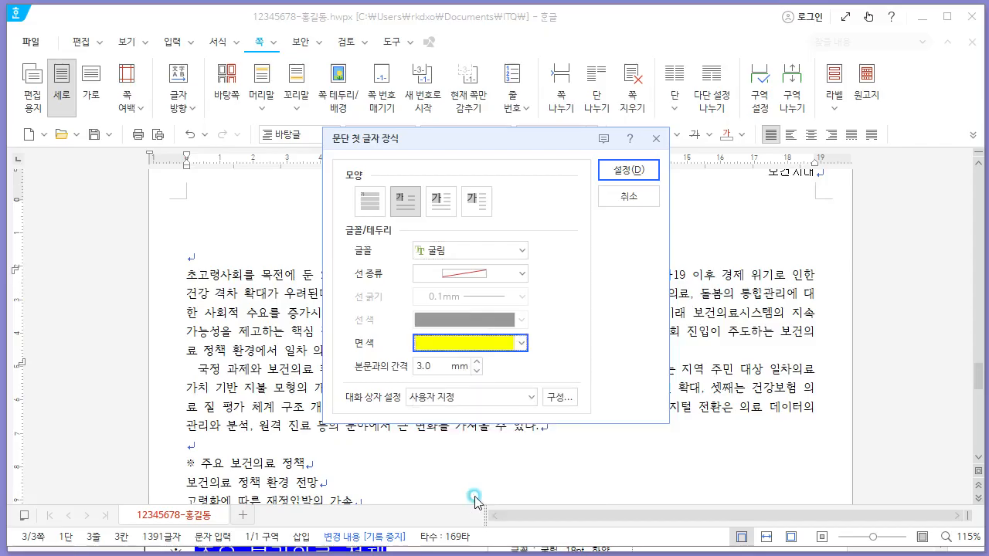
click(628, 169)
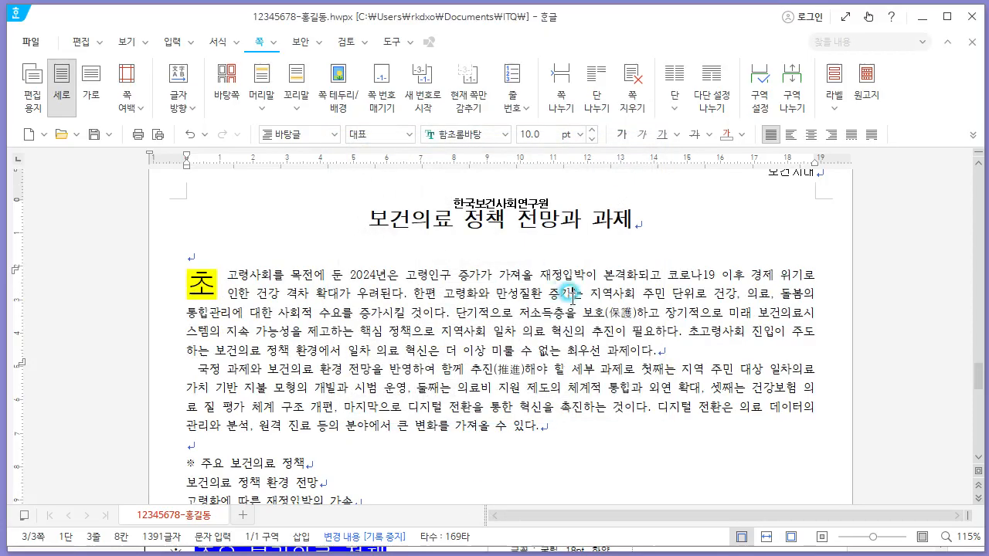
- Check the next formatting requirements in the exam PDF
key(alt+Tab)
scroll(483, 340, down, 1)
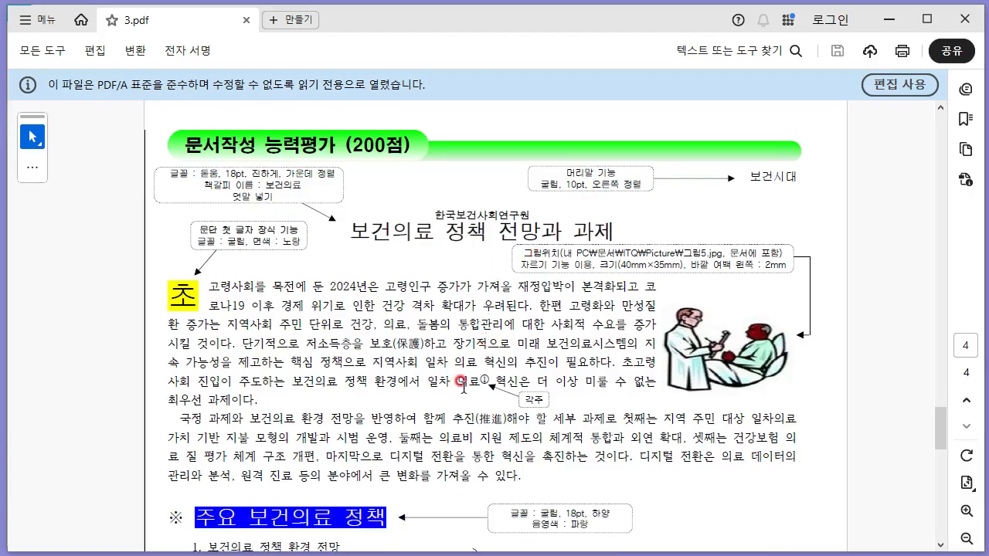
- Insert a footnote after 의료 in the first paragraph and set its numbering to circled numbers ①, ②, ③
key(alt+Tab)
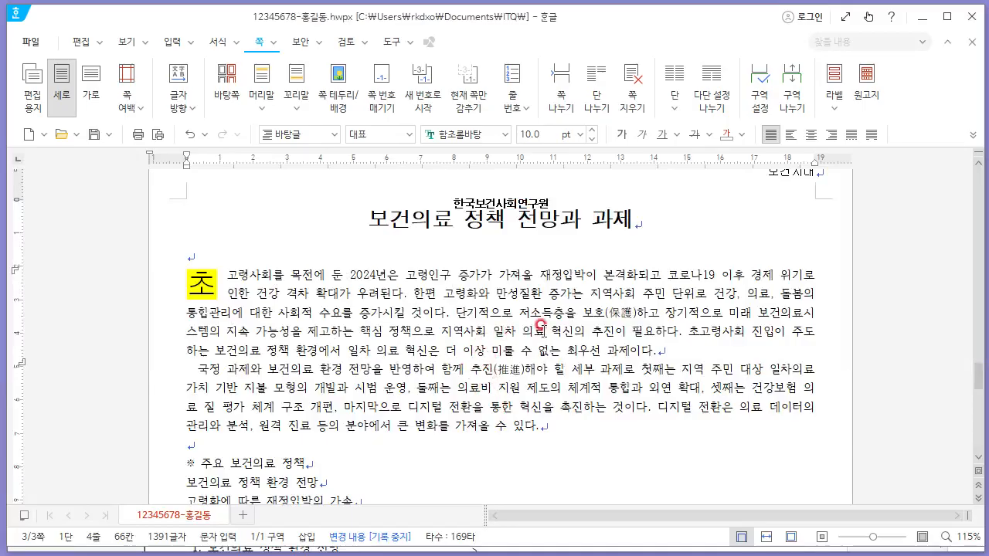
click(540, 367)
key(alt+Tab)
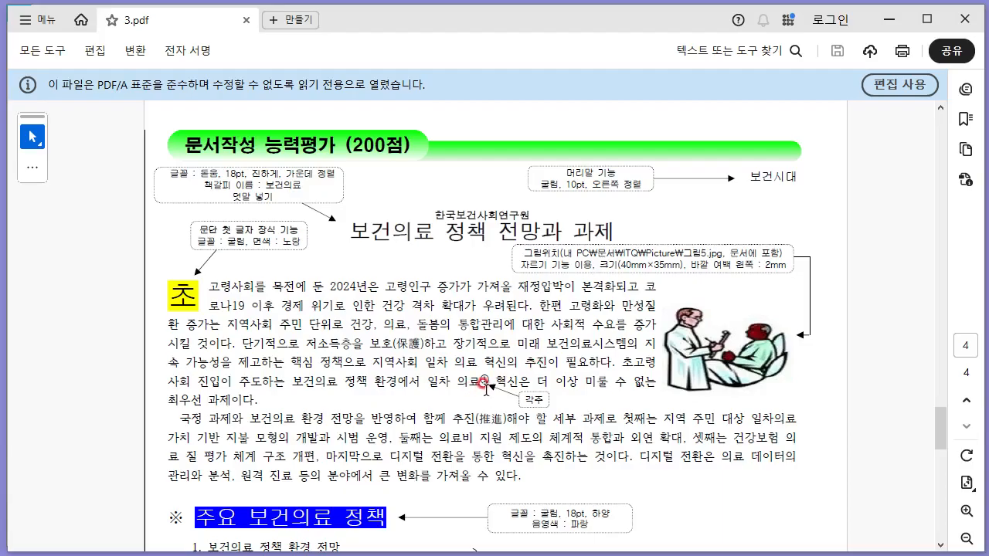
key(alt+Tab)
click(173, 41)
click(416, 104)
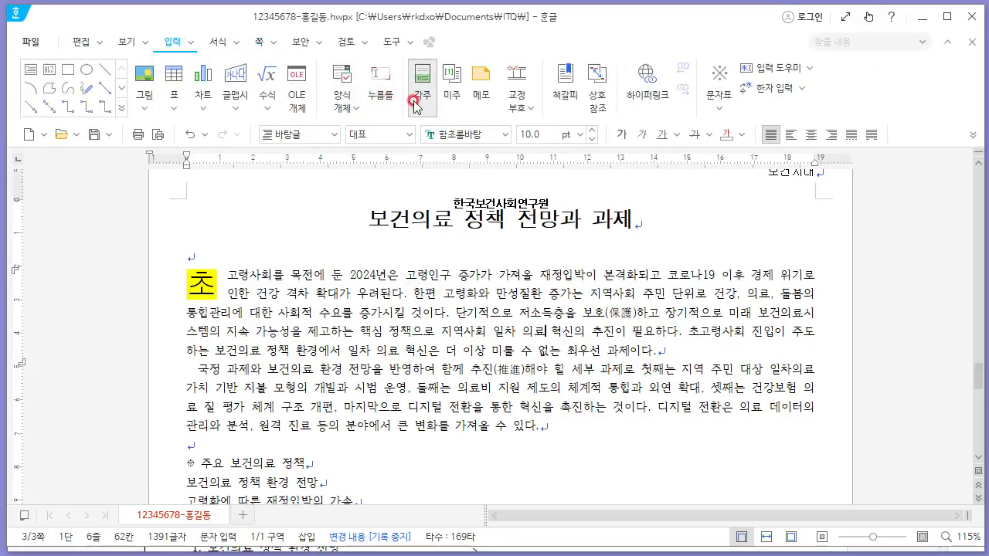
key(alt+Tab)
scroll(470, 363, down, 5)
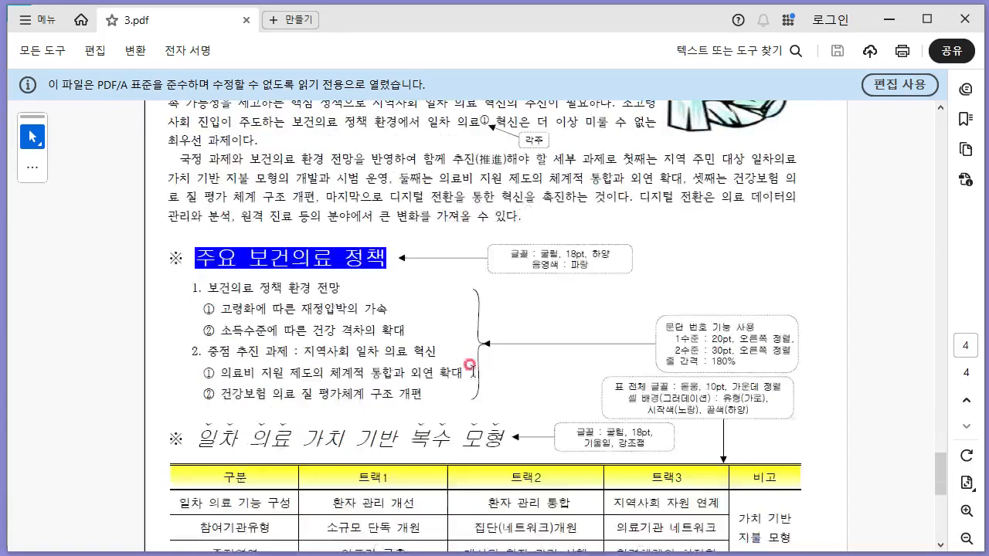
scroll(469, 363, down, 3)
key(alt+Tab)
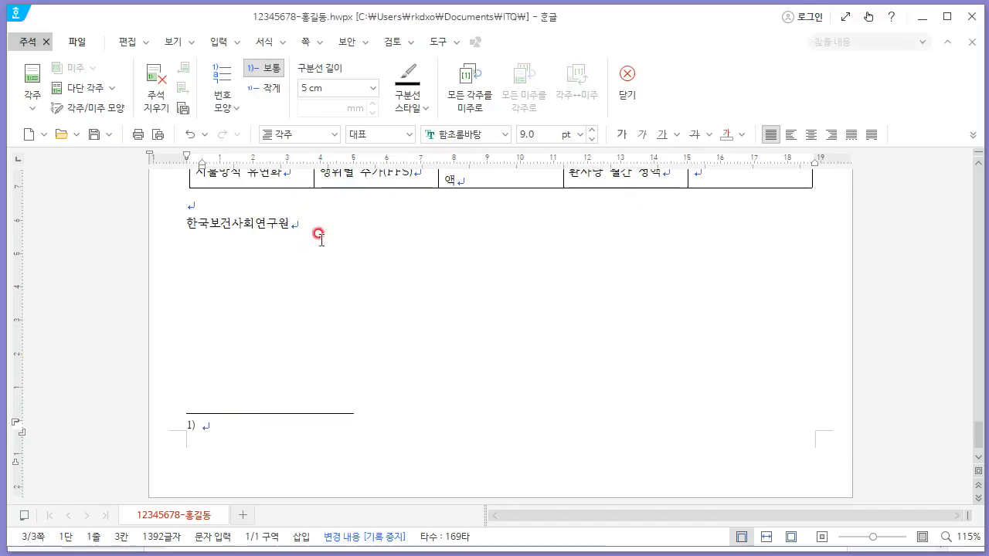
click(223, 97)
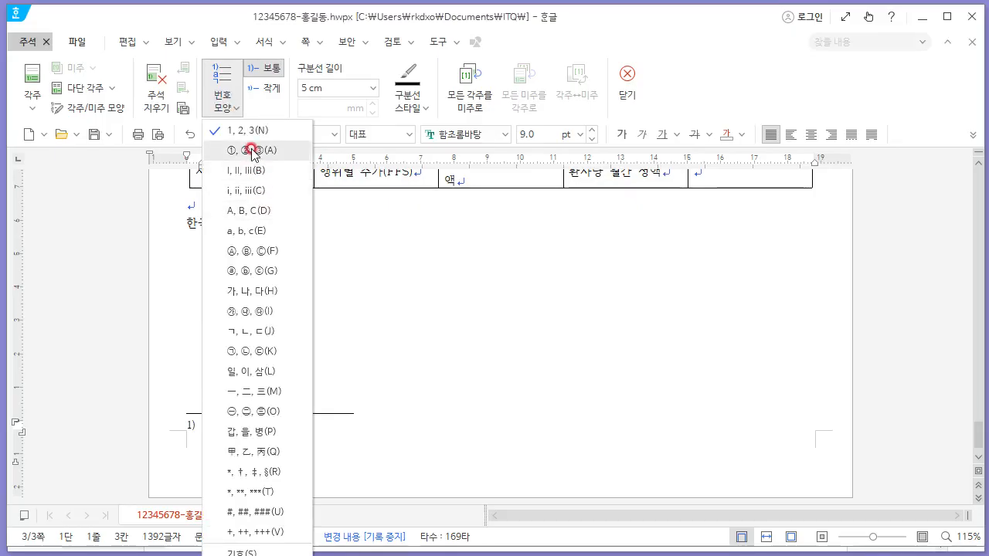
click(260, 153)
- Enter the footnote text 건강을 위하여 가장 먼저 대하는 보건의료 and close the footnote editor
key(alt+Tab)
key(alt+Tab)
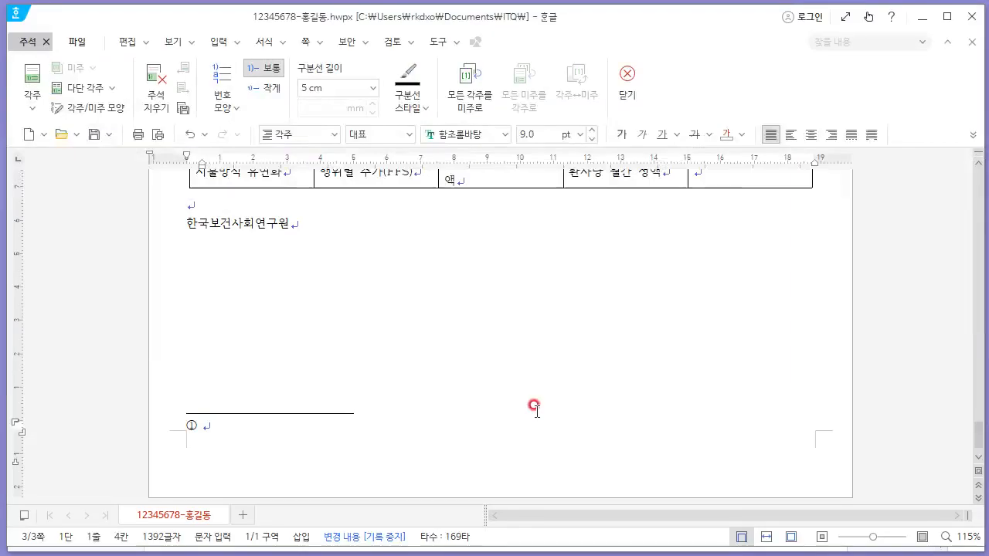
text(건강을 위하)
key(alt+Tab)
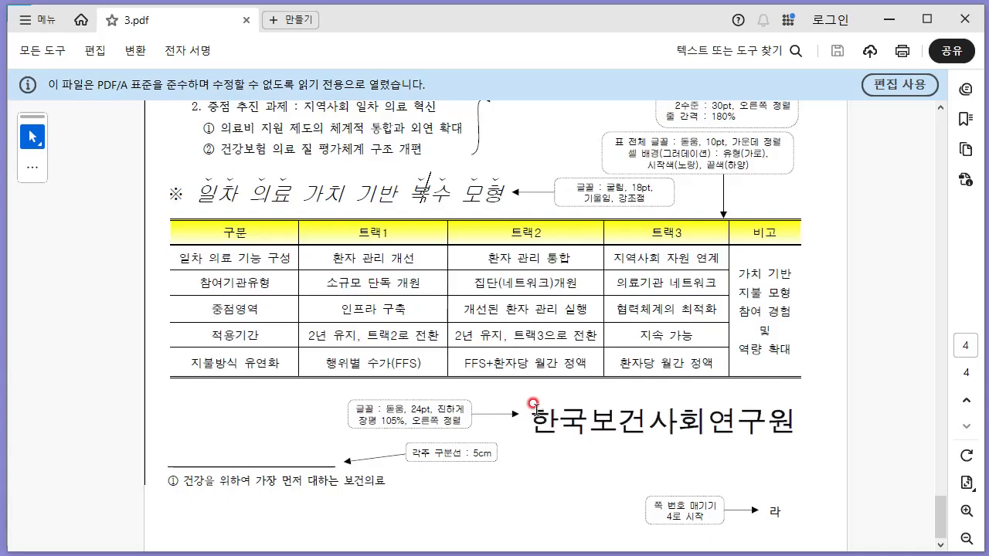
key(alt+Tab)
text(하여 가장 먼저 대하)
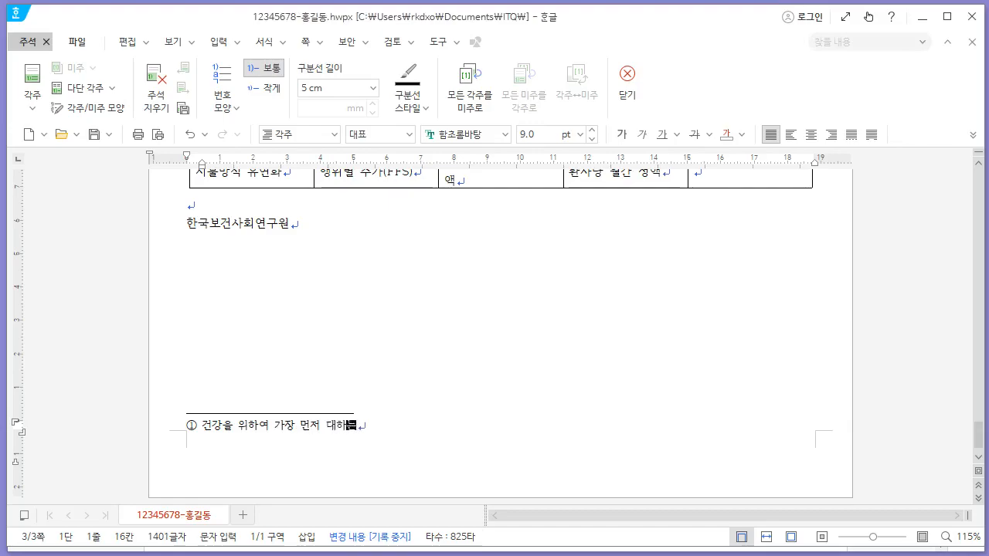
key(alt+Tab)
key(alt+Tab)
text(는 ㅂ)
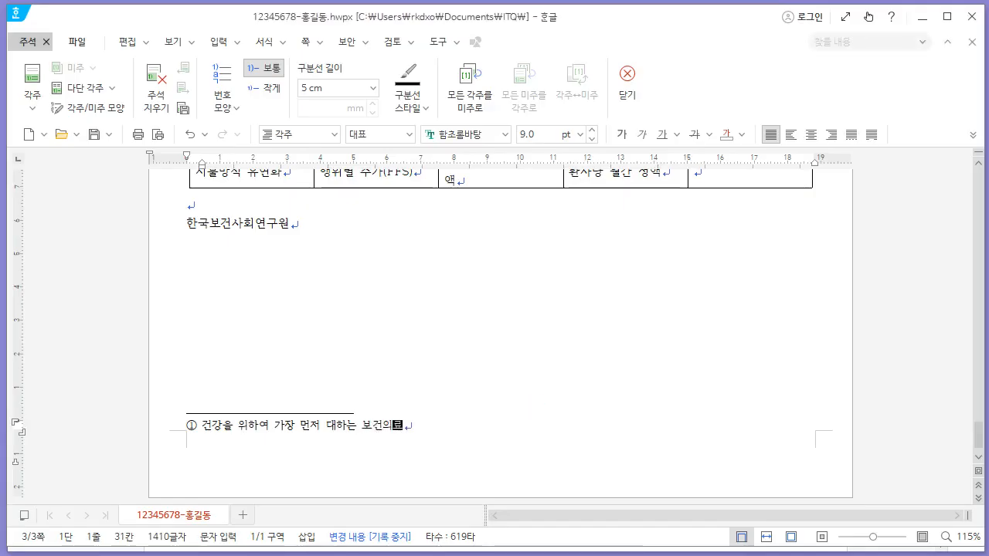
key(alt+Tab)
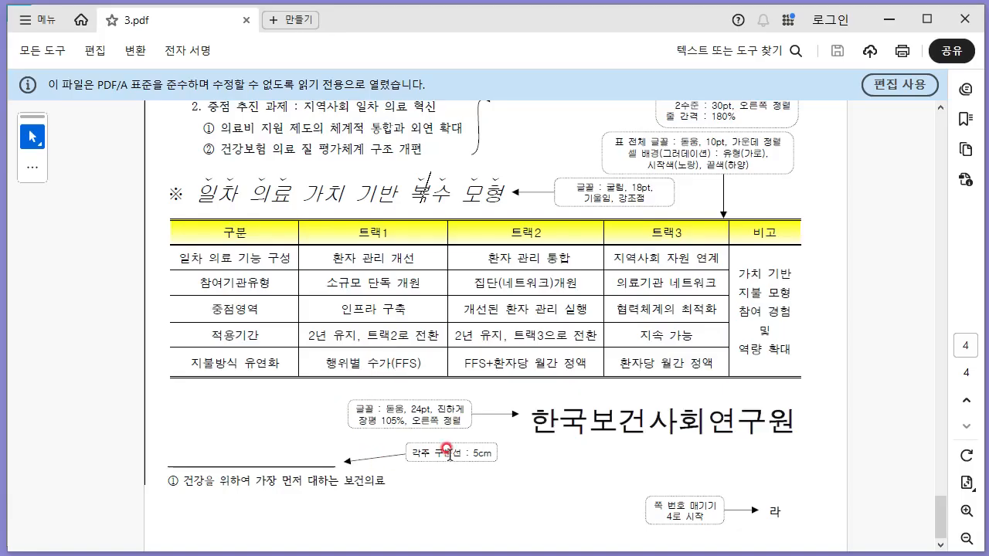
key(alt+Tab)
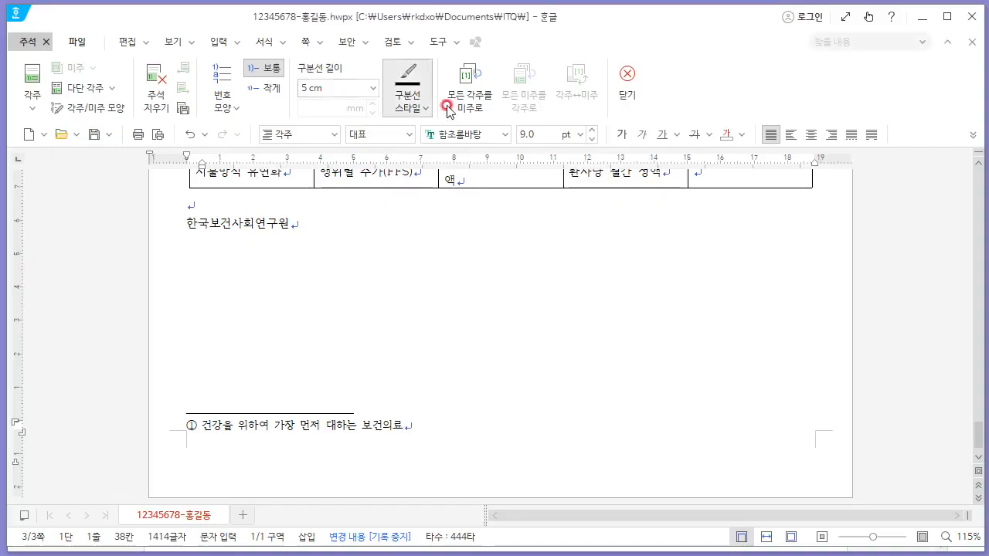
click(635, 96)
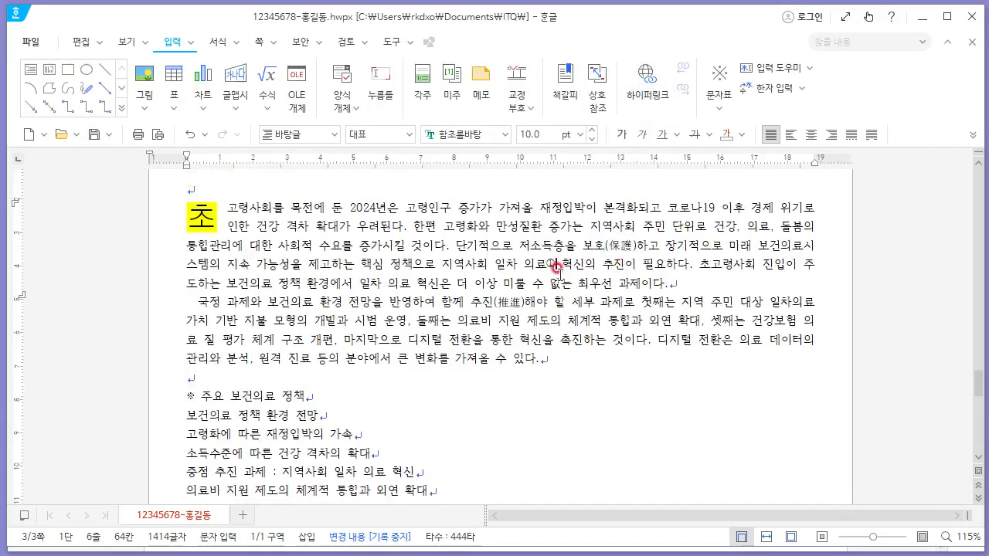
- Insert 그림5 from the Picture folder, embedded in the document, drawn beside the first paragraph
key(alt+Tab)
scroll(570, 267, up, 5)
scroll(569, 294, up, 4)
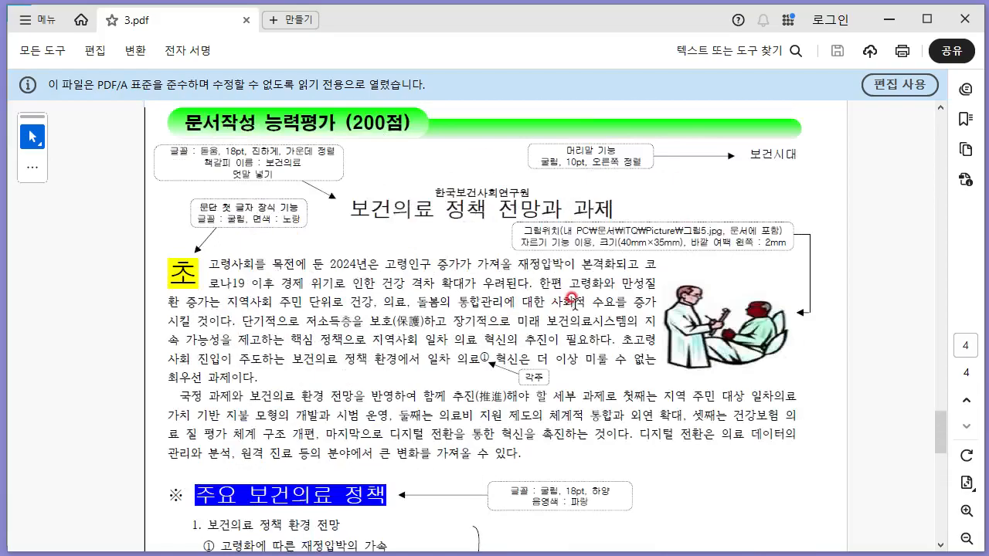
scroll(728, 294, down, 1)
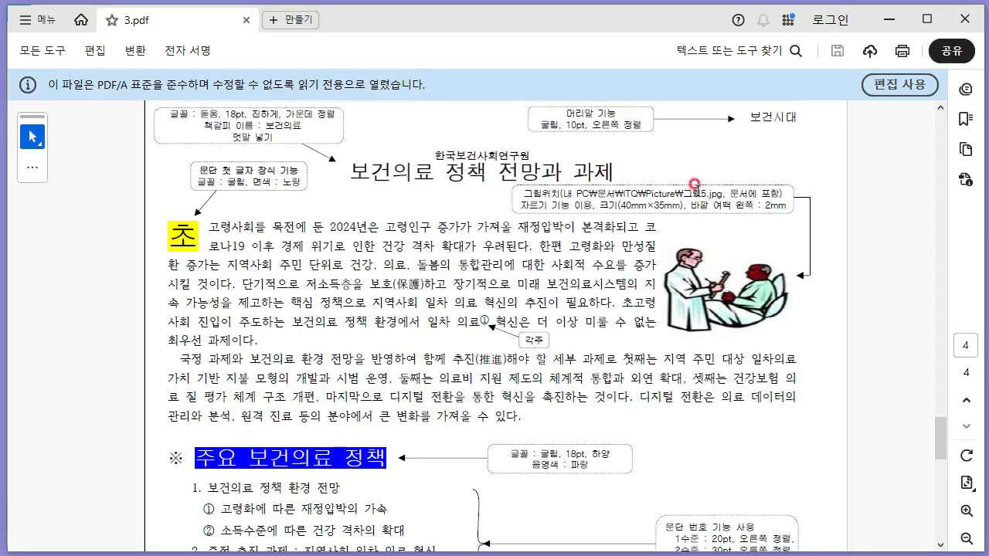
key(alt+Tab)
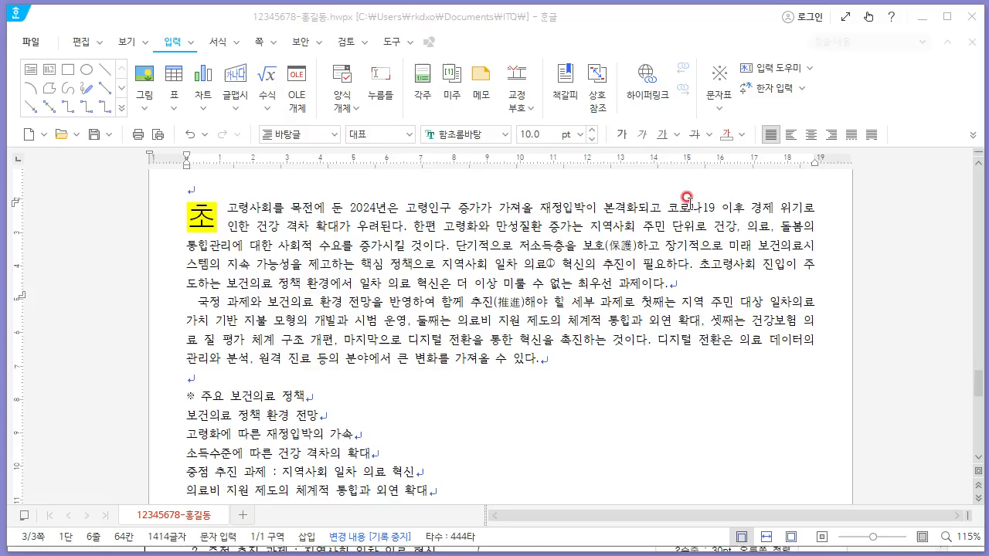
click(144, 107)
click(164, 132)
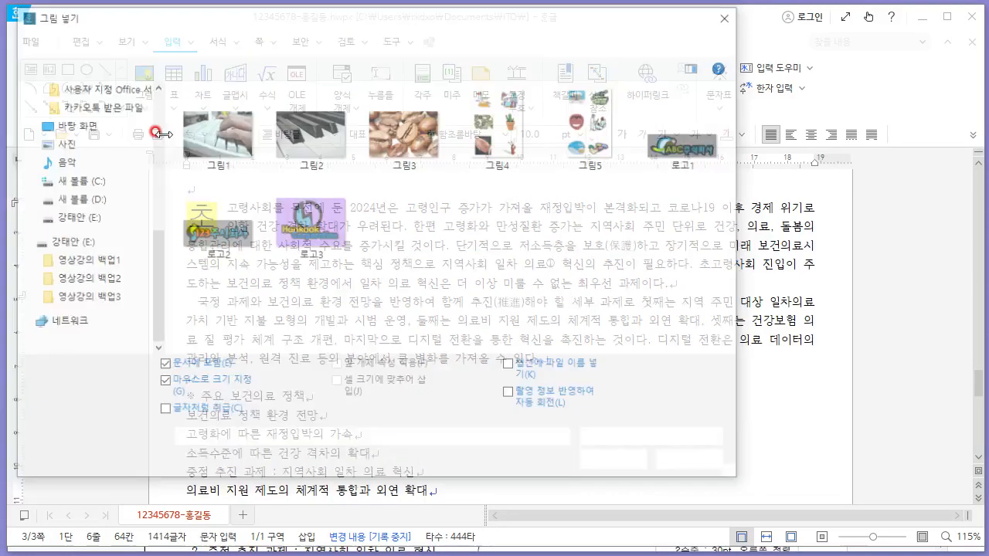
click(591, 131)
click(610, 463)
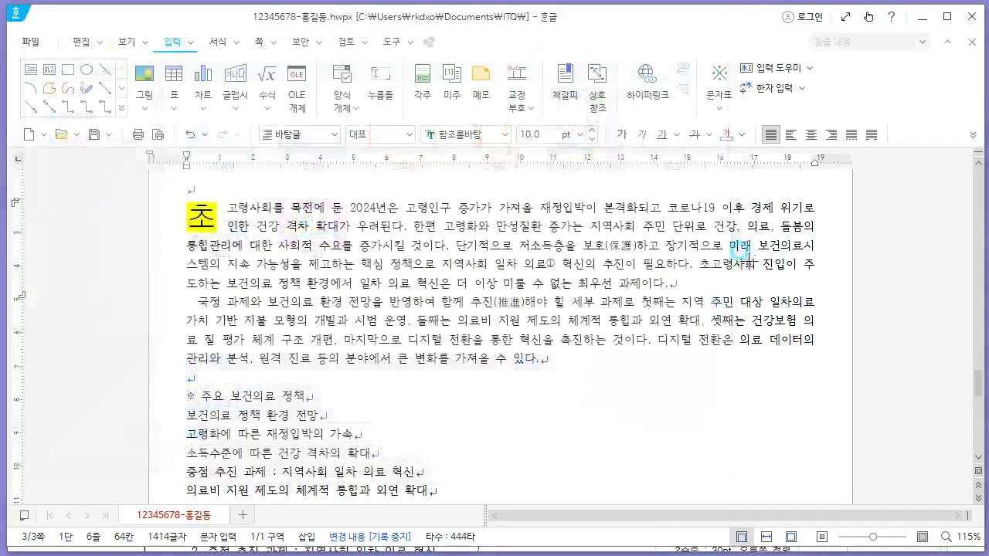
scroll(726, 266, up, 1)
drag(718, 261, 808, 399)
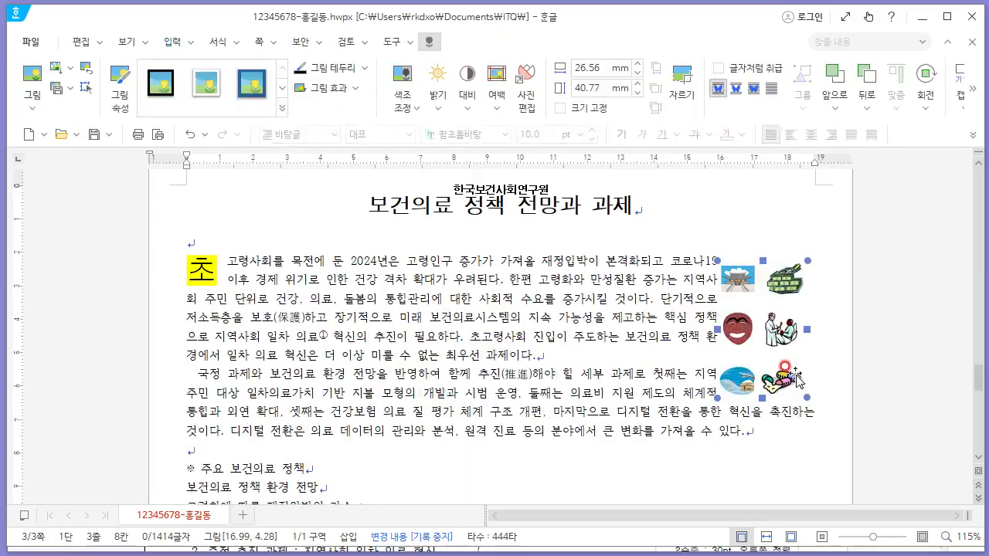
- Crop the inserted picture down to the doctor-and-patient image
click(681, 99)
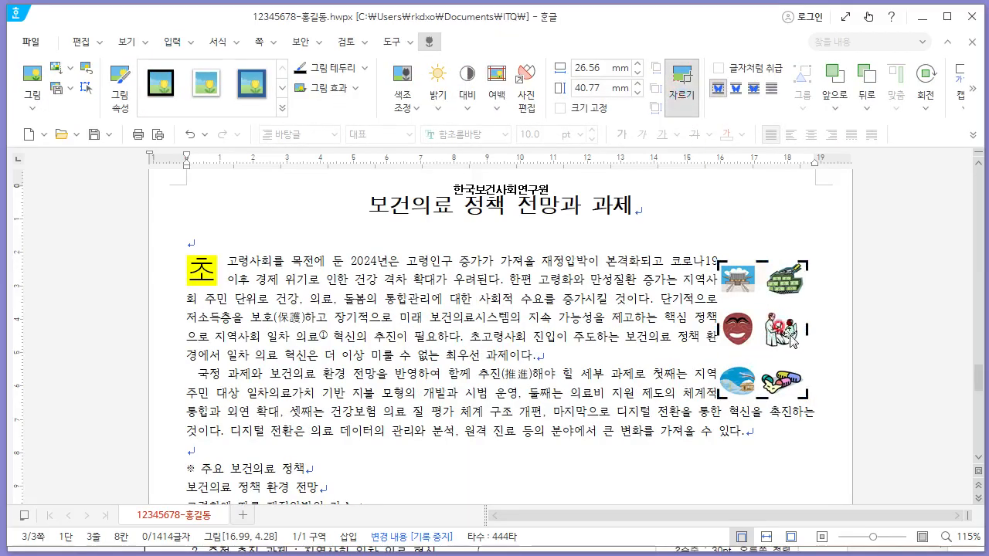
drag(759, 397, 762, 353)
drag(721, 308, 761, 307)
drag(772, 255, 772, 307)
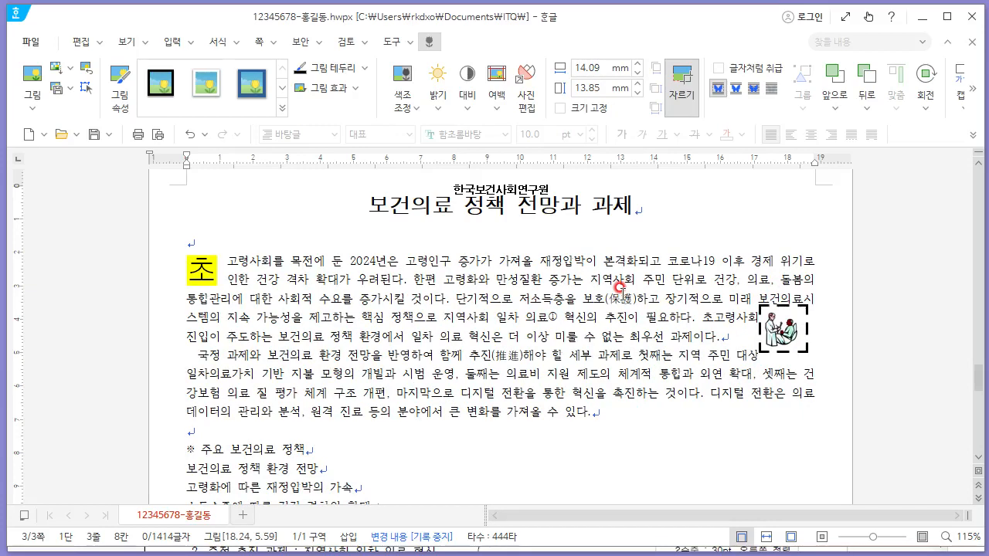
- Open the picture's object properties and set its size to 40 mm wide by 35 mm high with size locked
right_click(777, 324)
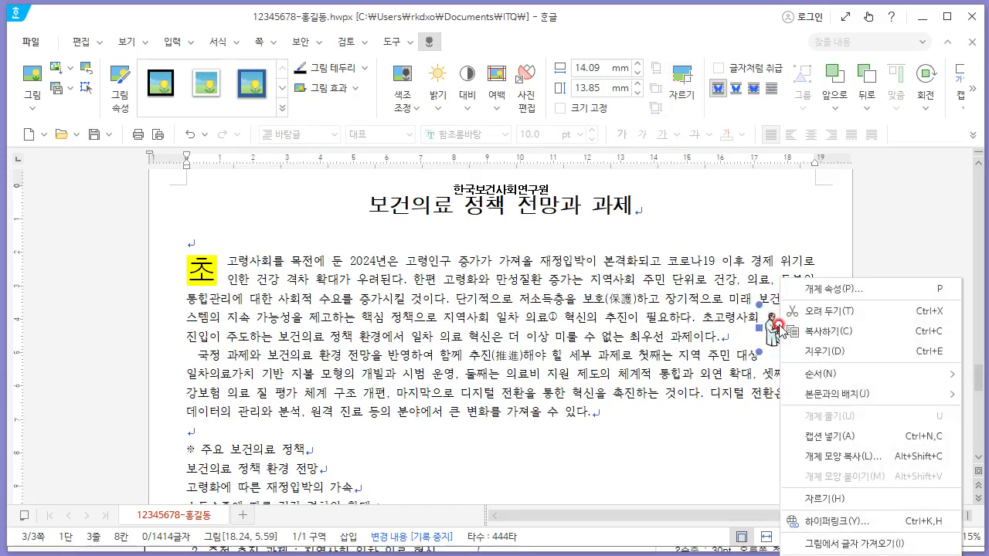
click(827, 288)
key(alt+Tab)
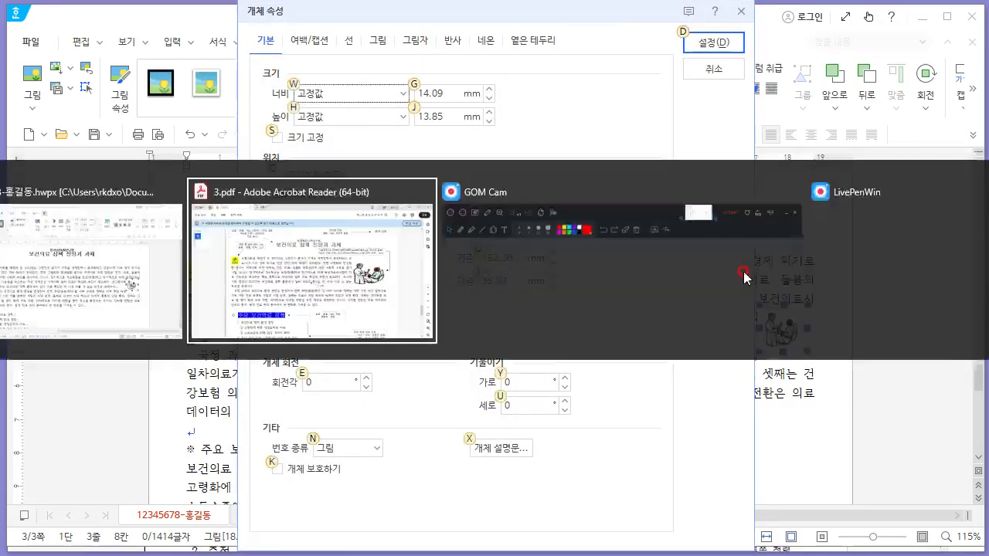
drag(621, 205, 680, 205)
key(alt+Tab)
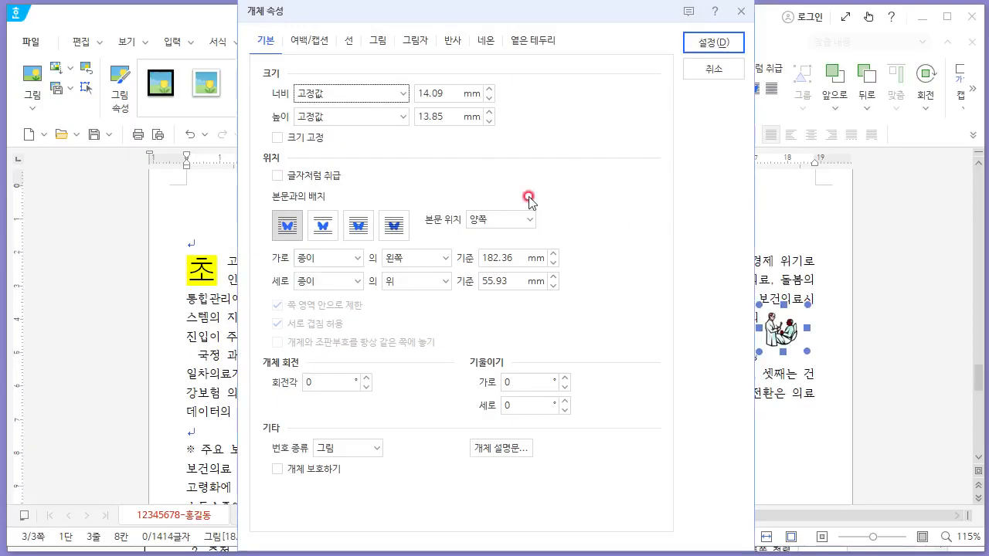
drag(452, 94, 344, 91)
text(40)
key(Tab)
key(Tab)
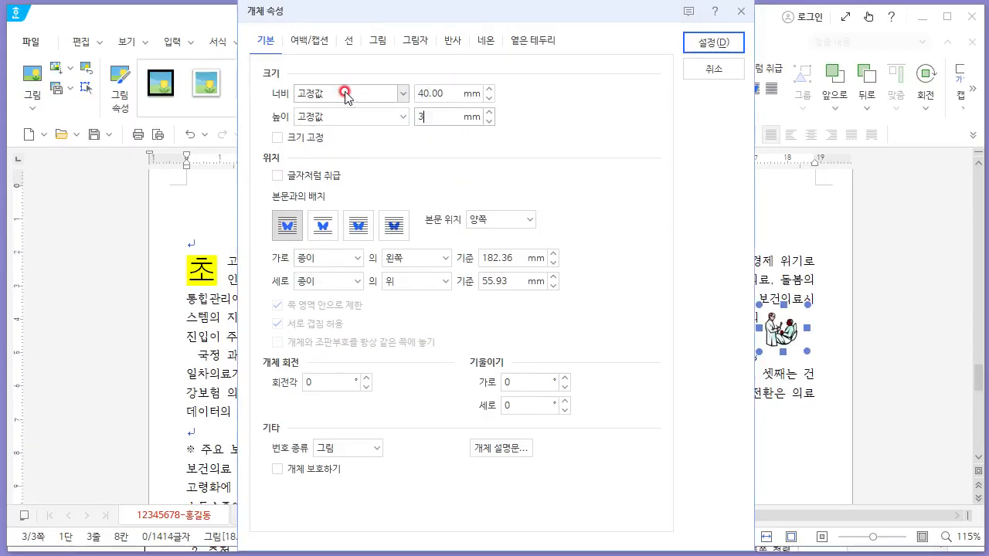
text(35)
key(Tab)
key(space)
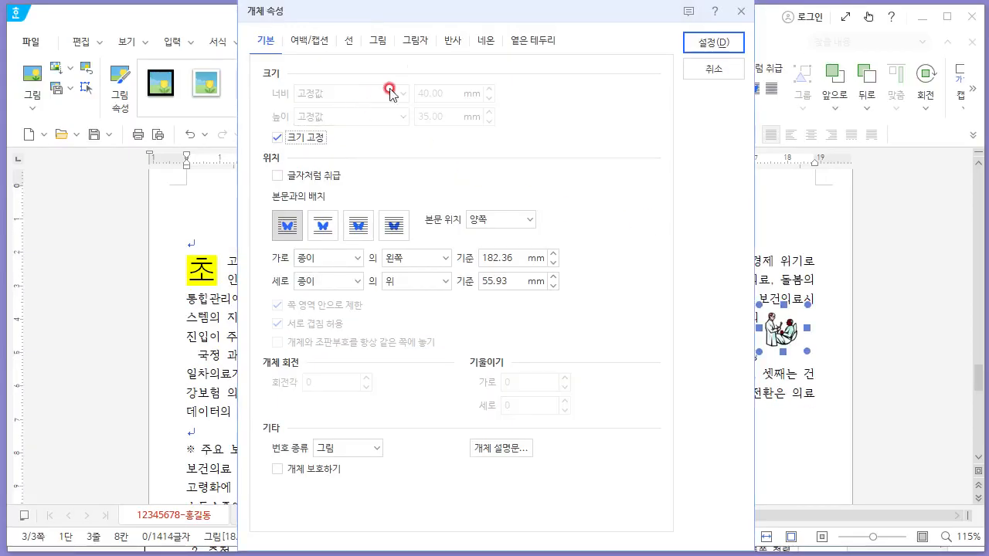
- Set the picture's left outer margin to 2 mm and apply the object properties
click(376, 42)
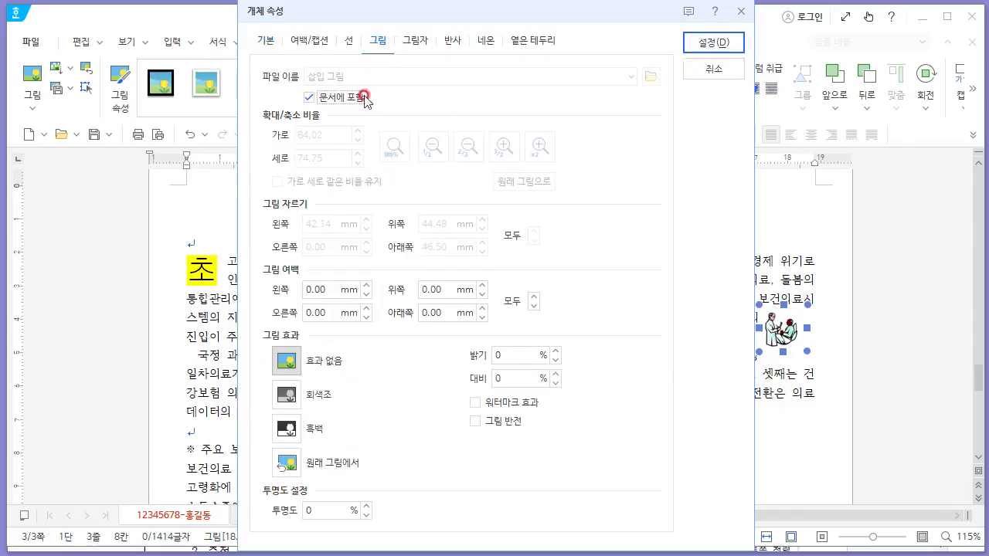
key(alt+Tab)
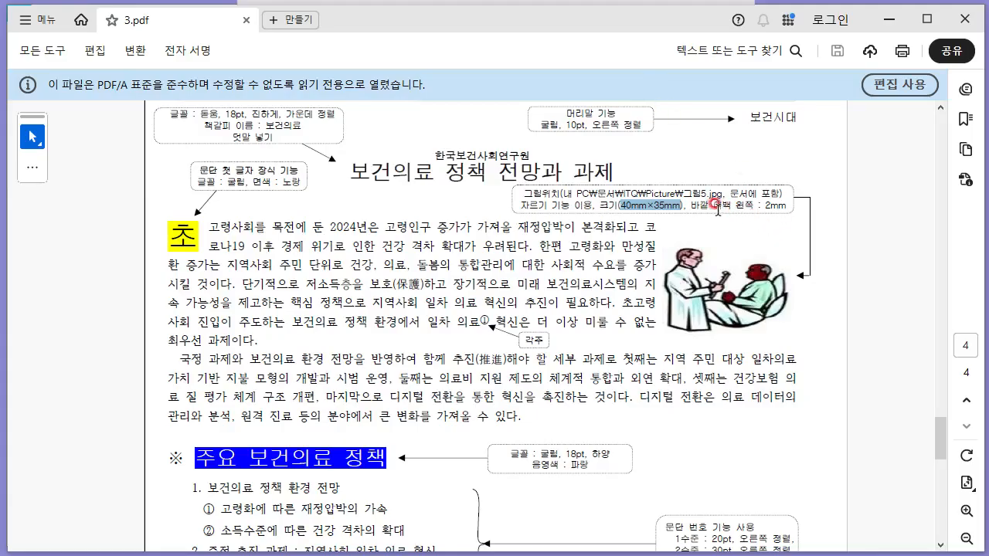
key(alt+Tab)
click(323, 42)
click(367, 89)
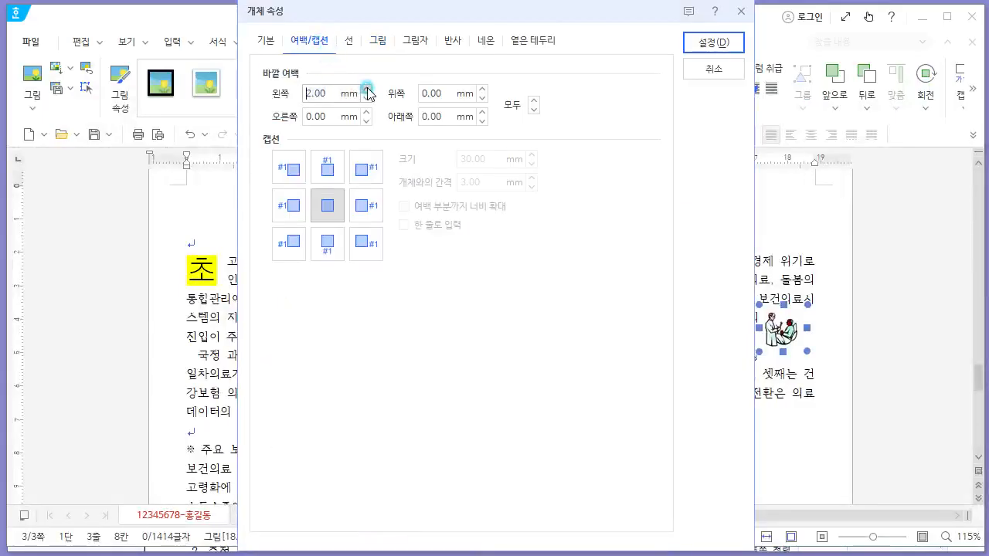
click(367, 89)
click(704, 44)
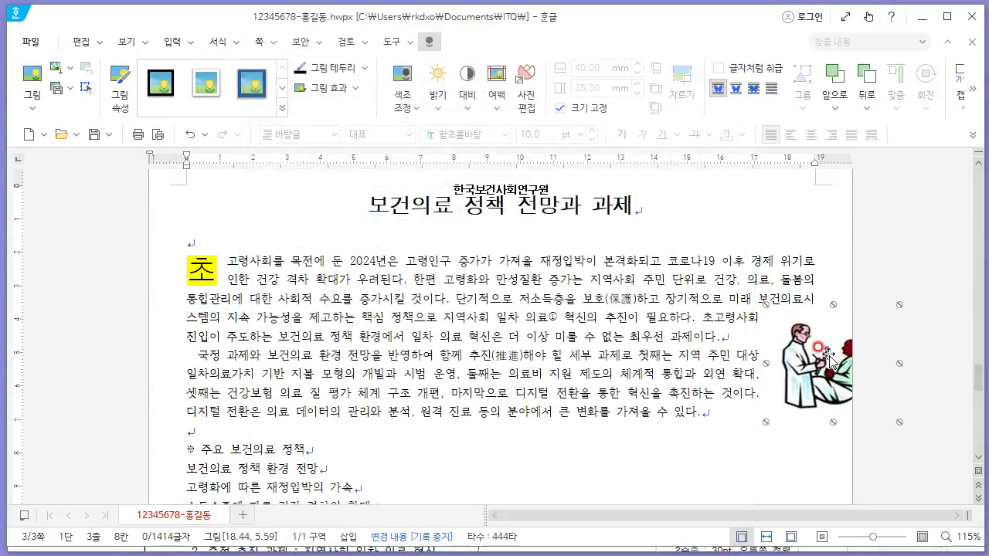
- Move the picture to the right edge of the first paragraph, level with its first line
drag(838, 356, 718, 293)
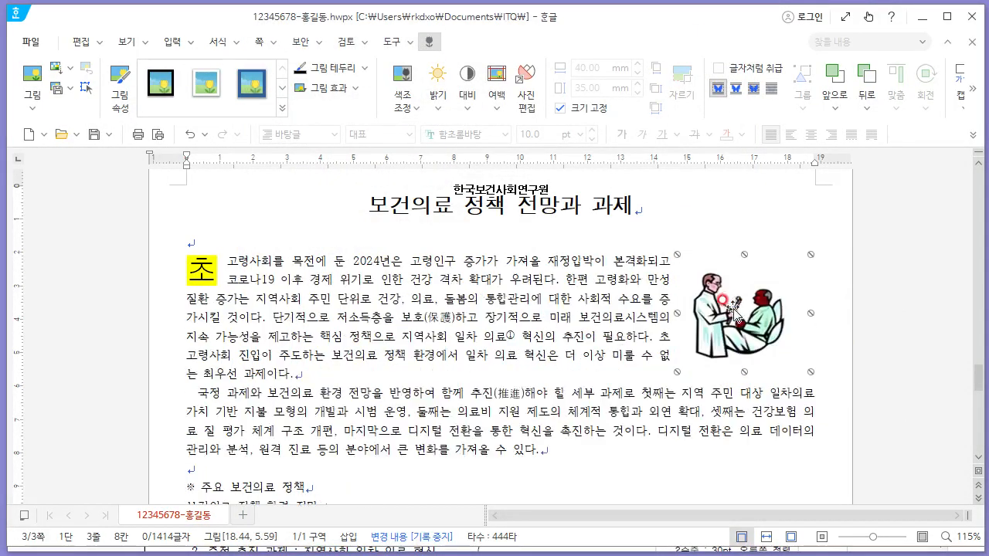
key(alt+Tab)
click(649, 226)
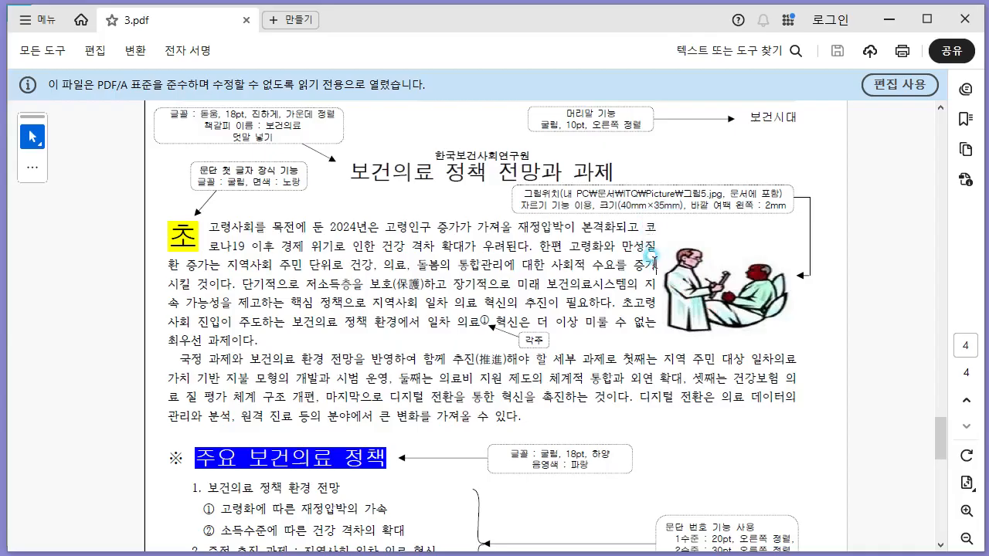
key(alt+Tab)
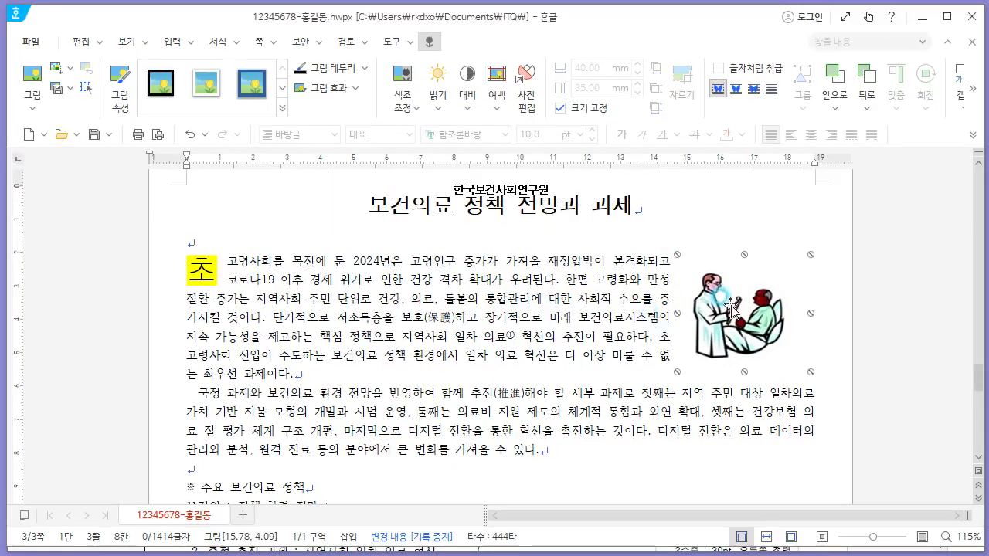
click(725, 306)
drag(727, 309, 736, 309)
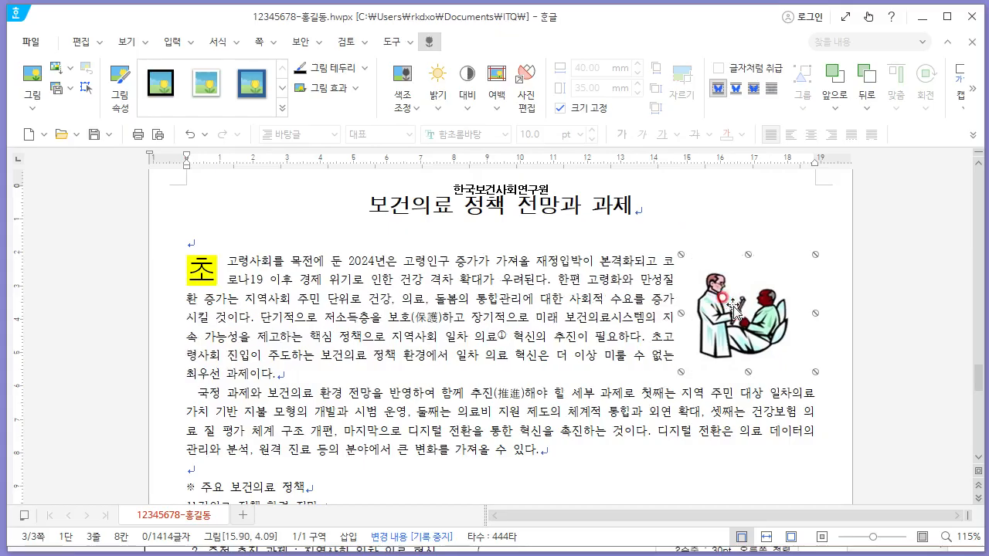
key(alt+Tab)
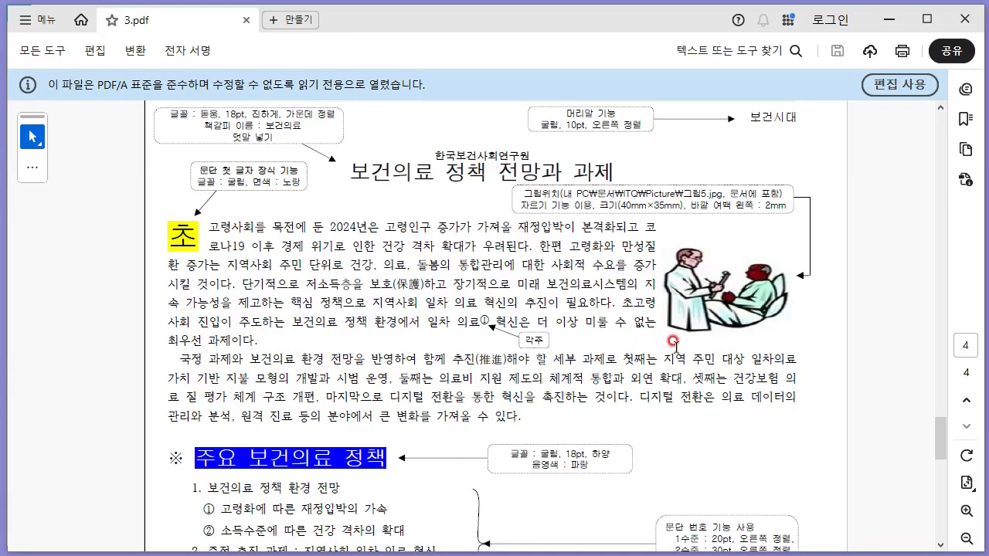
- Nudge the picture slightly right so it aligns with the first paragraph's right edge
key(alt+Tab)
drag(707, 306, 708, 307)
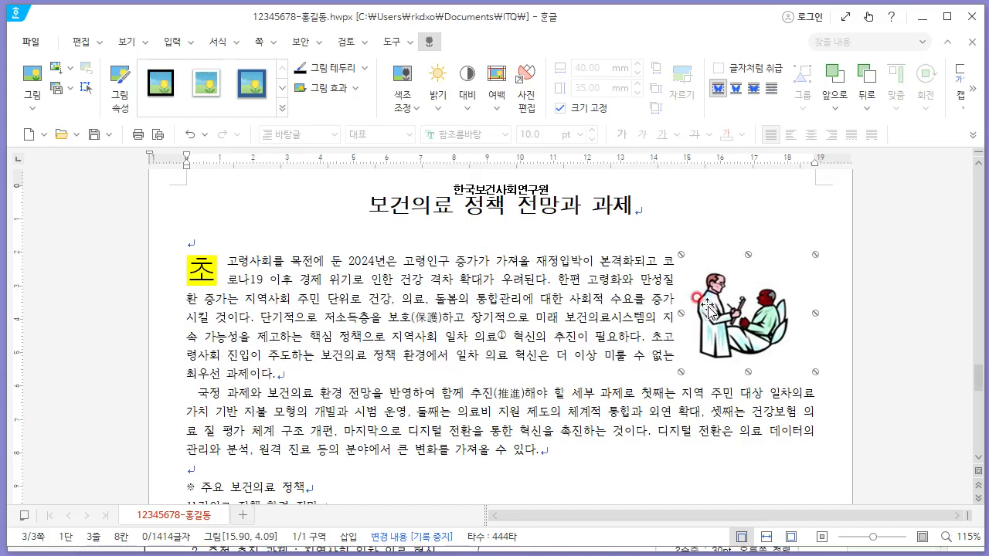
click(709, 309)
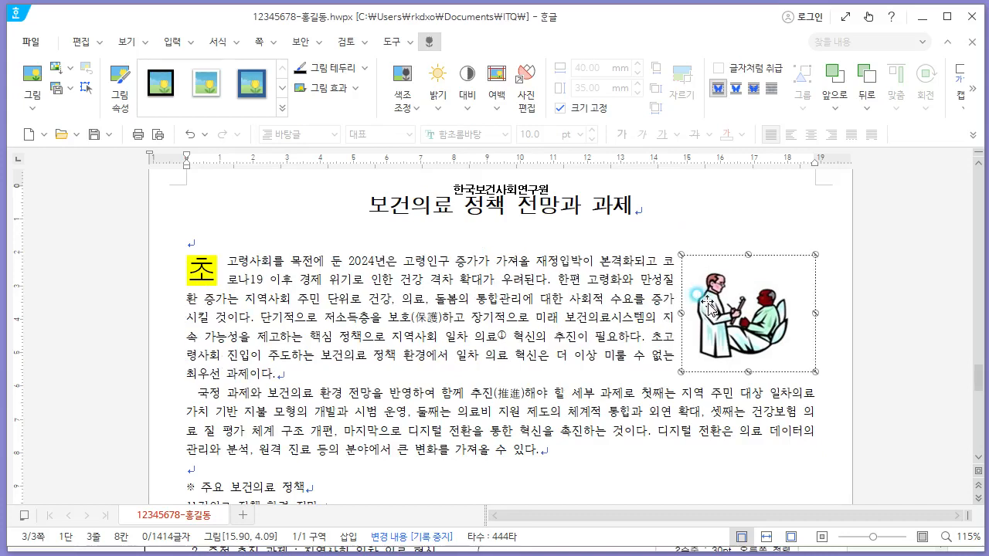
click(709, 307)
drag(712, 308, 715, 308)
key(alt+Tab)
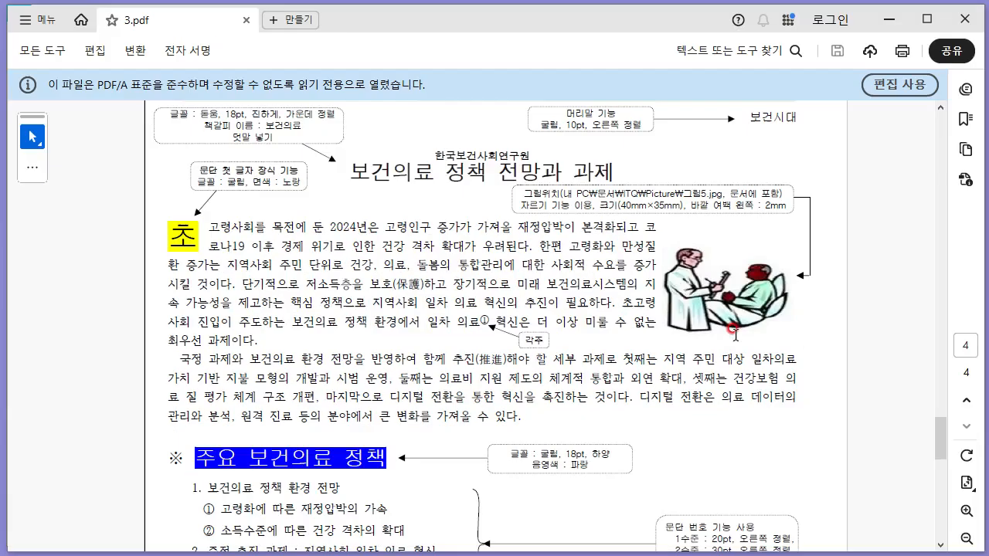
key(alt+Tab)
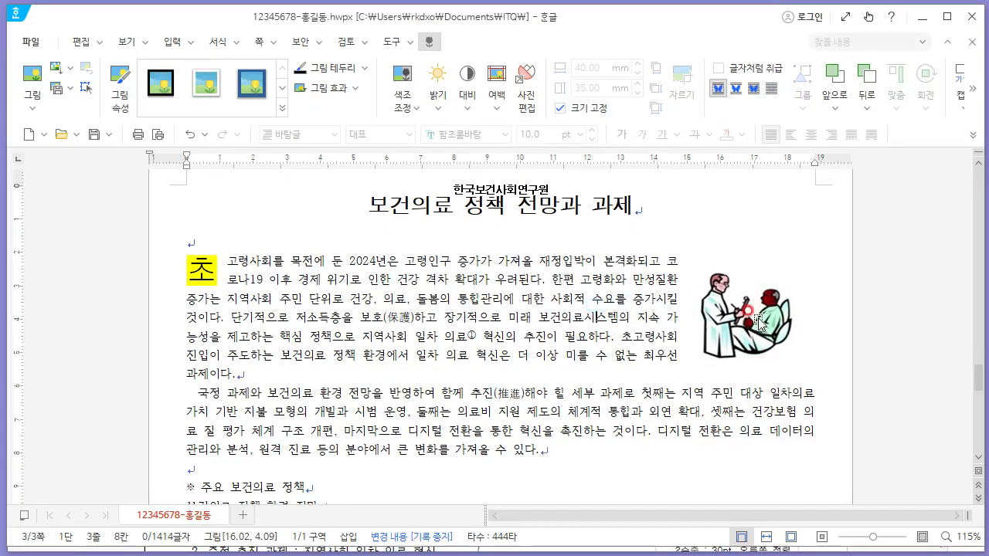
- Select the "※ 주요 보건의료 정책" heading line and set its font to 굴림 at 18 pt
click(757, 323)
click(534, 317)
scroll(532, 317, down, 5)
drag(339, 226, 166, 230)
key(alt+Tab)
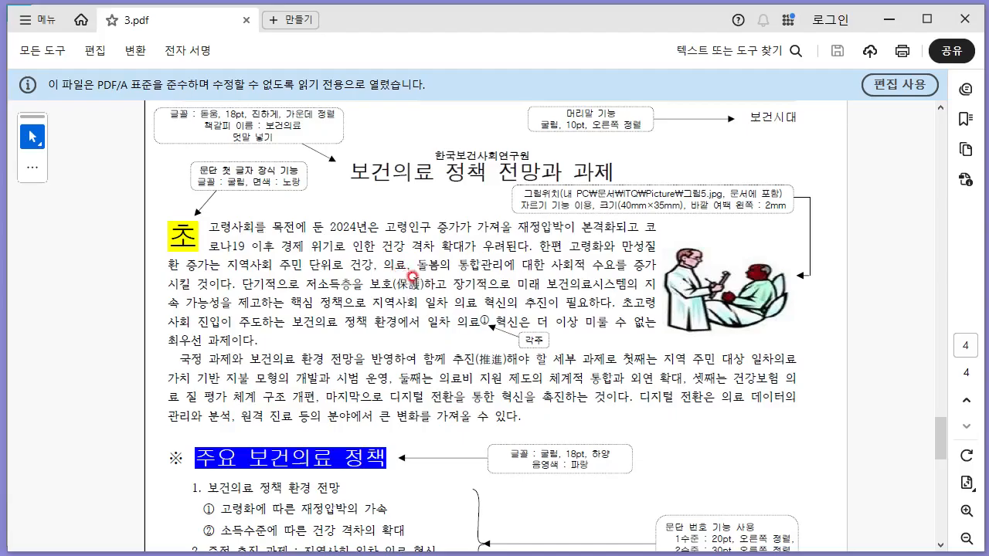
scroll(478, 334, down, 3)
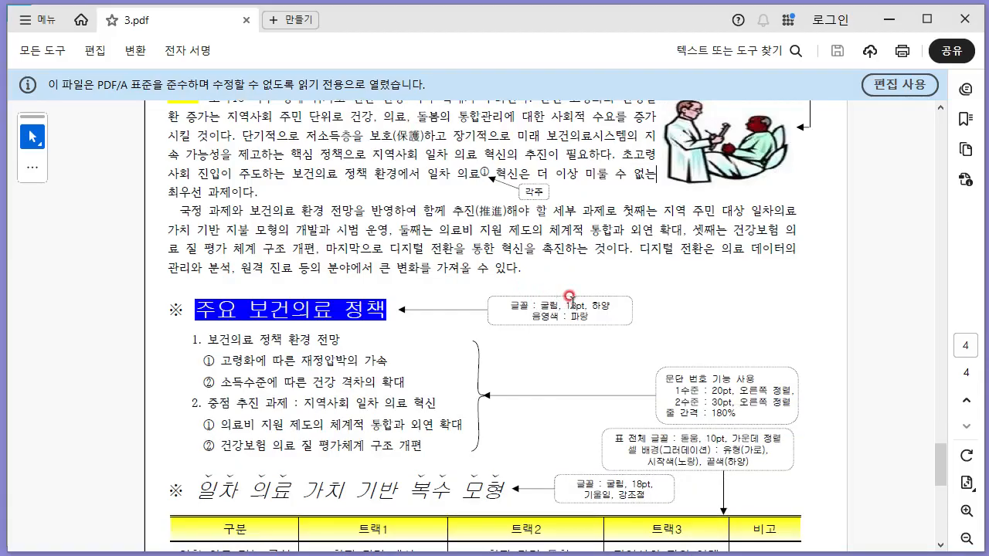
key(alt+Tab)
click(464, 134)
text(굴림)
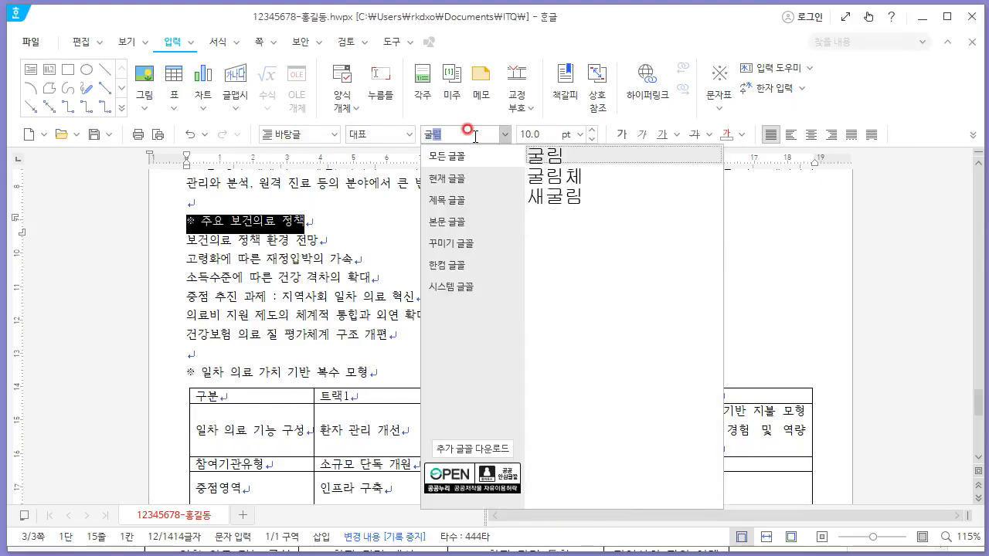
key(Tab)
text(18)
key(Return)
- Give the heading text "주요 보건의료 정책" a white font colour with blue shading
drag(226, 226, 470, 294)
key(alt+Tab)
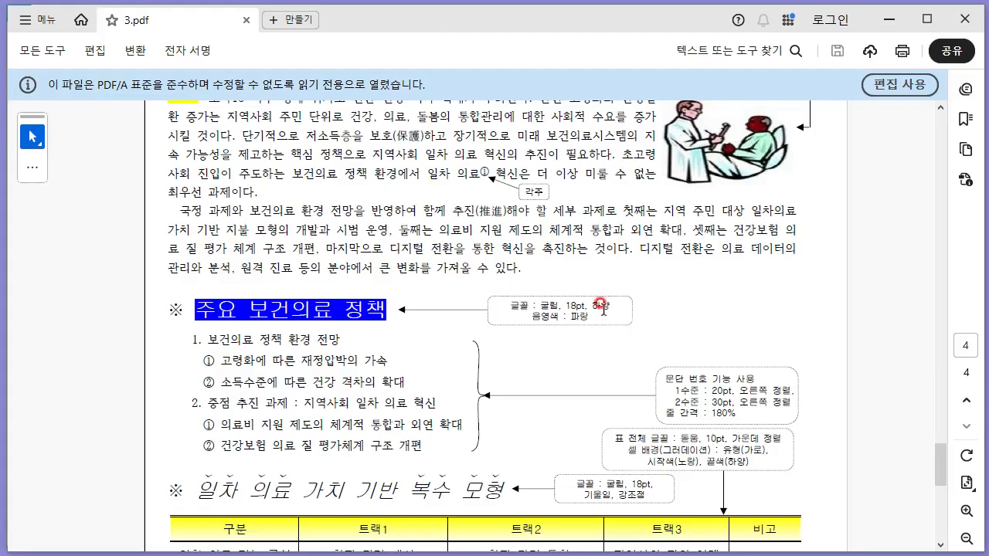
key(alt+Tab)
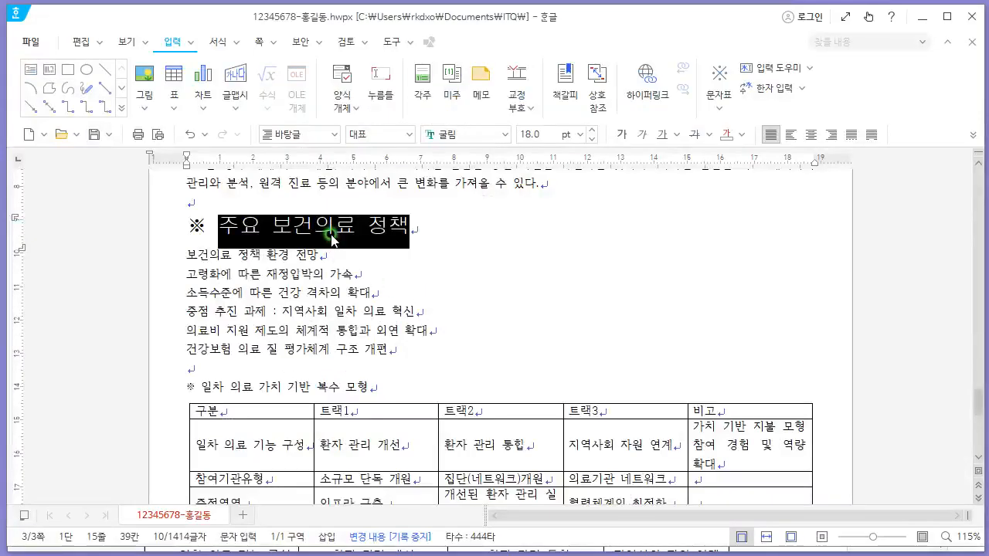
right_click(332, 236)
click(417, 328)
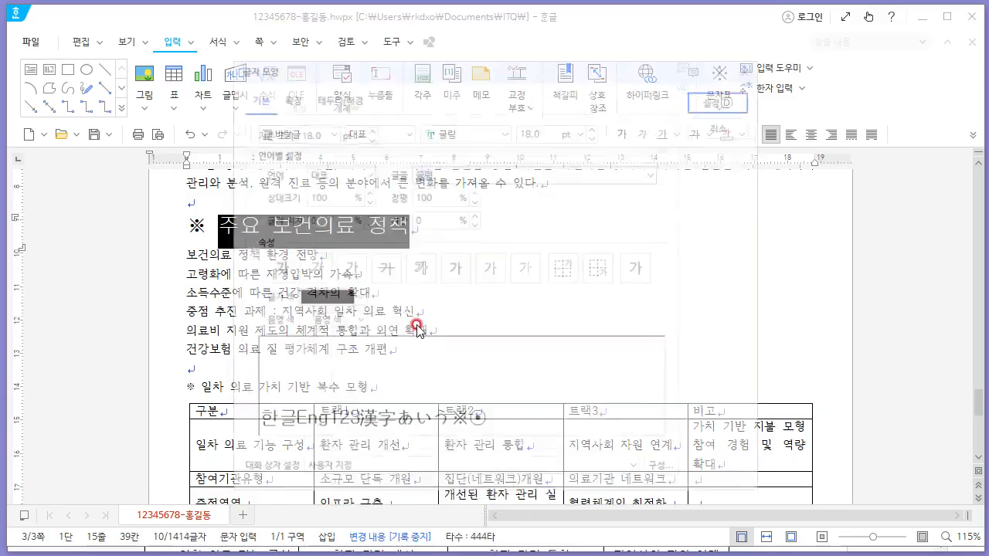
click(314, 302)
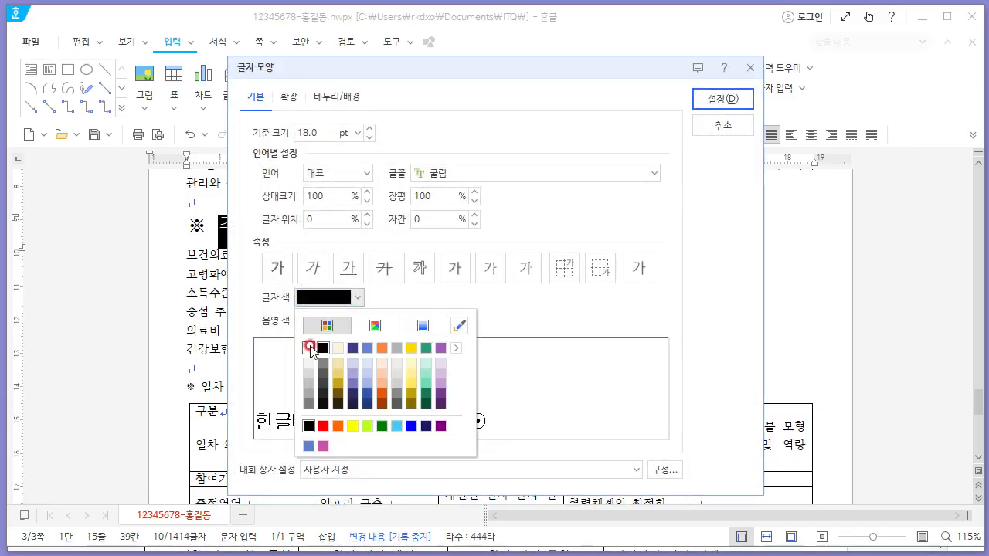
click(309, 348)
click(327, 321)
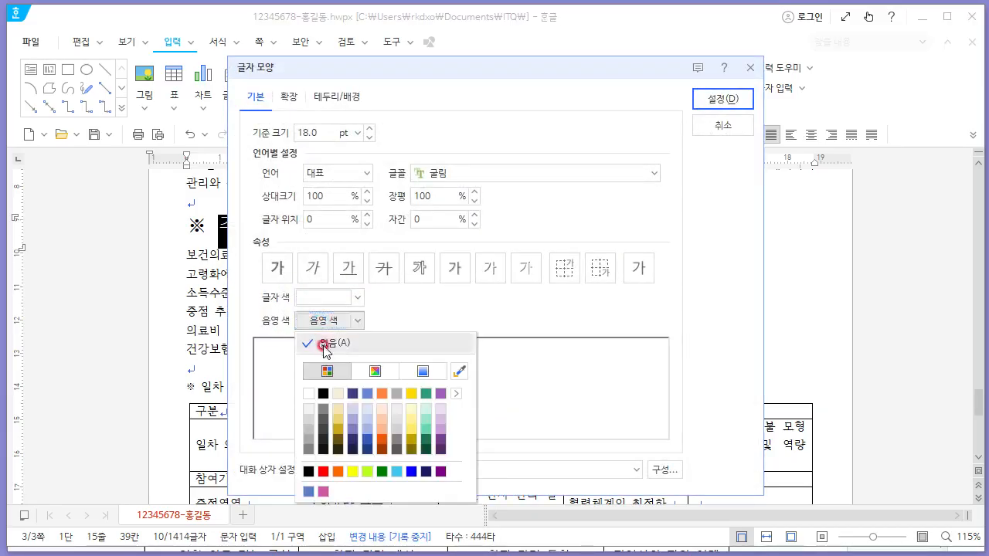
click(411, 472)
click(722, 99)
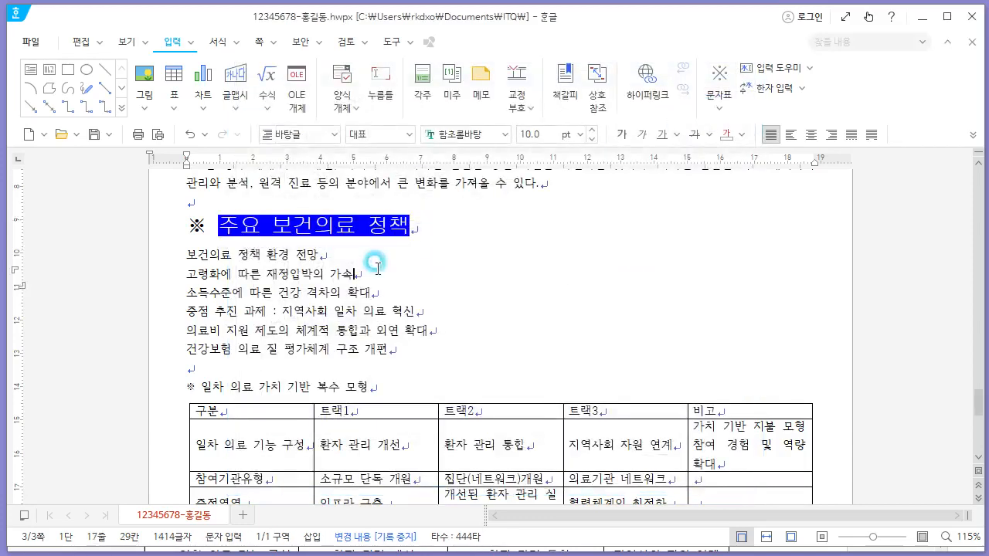
- Select the six list lines and define custom paragraph numbering with level 1 as 1,2,3 at 20 pt width, right-aligned
click(378, 323)
drag(405, 350, 172, 267)
click(218, 42)
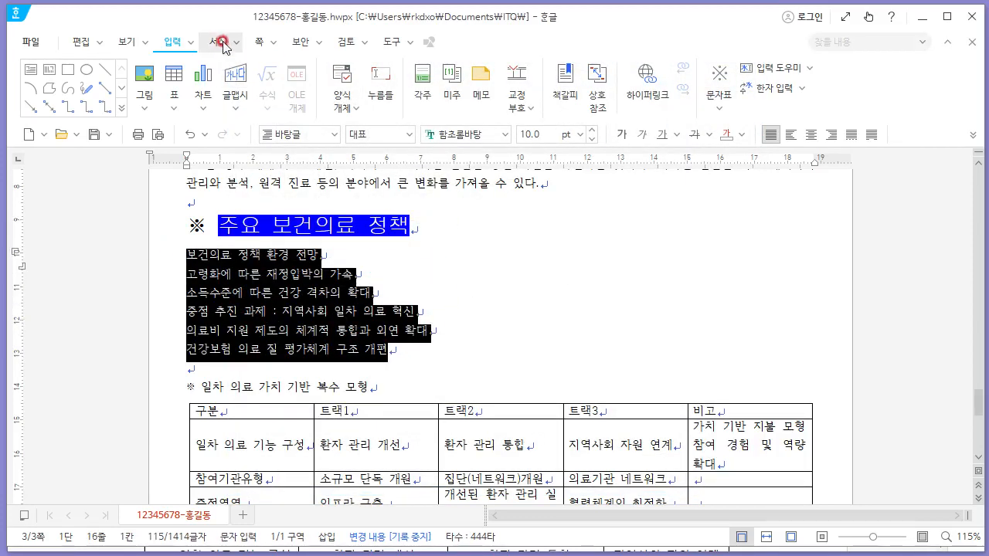
click(860, 102)
click(888, 103)
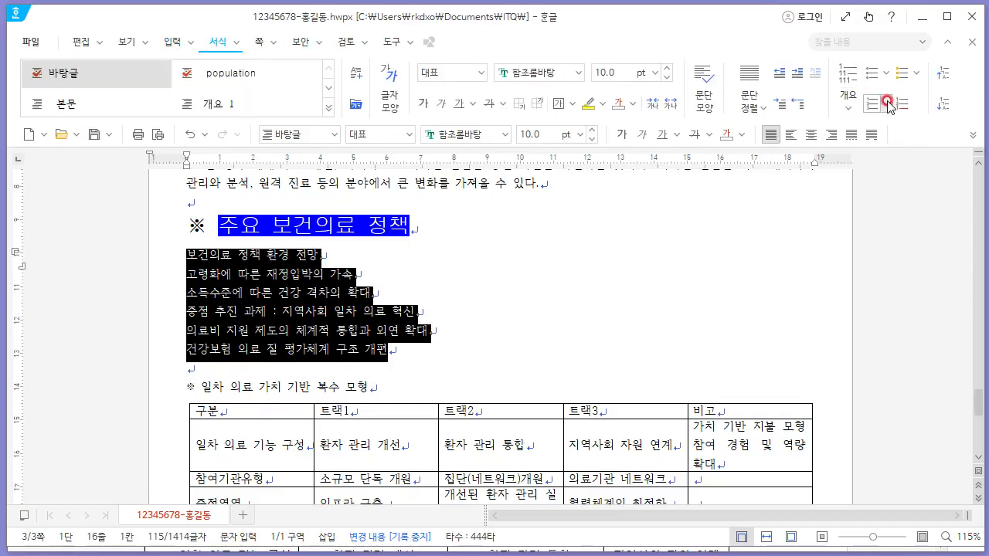
click(912, 409)
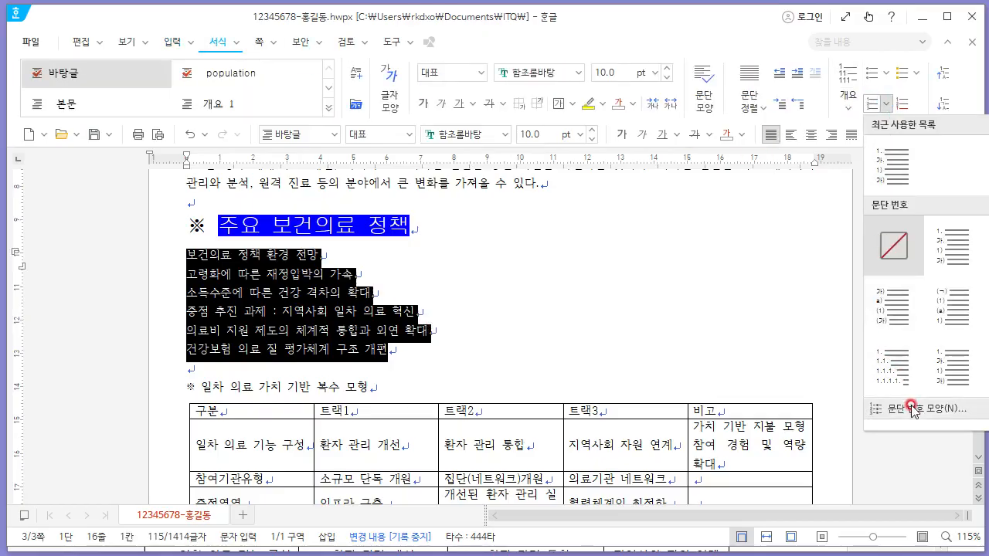
key(alt+Tab)
click(696, 312)
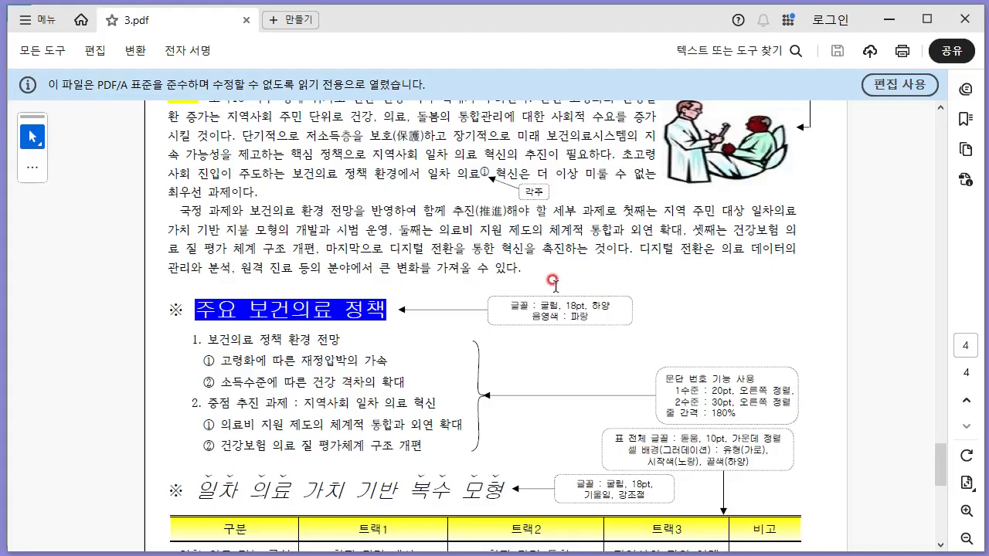
scroll(554, 281, down, 2)
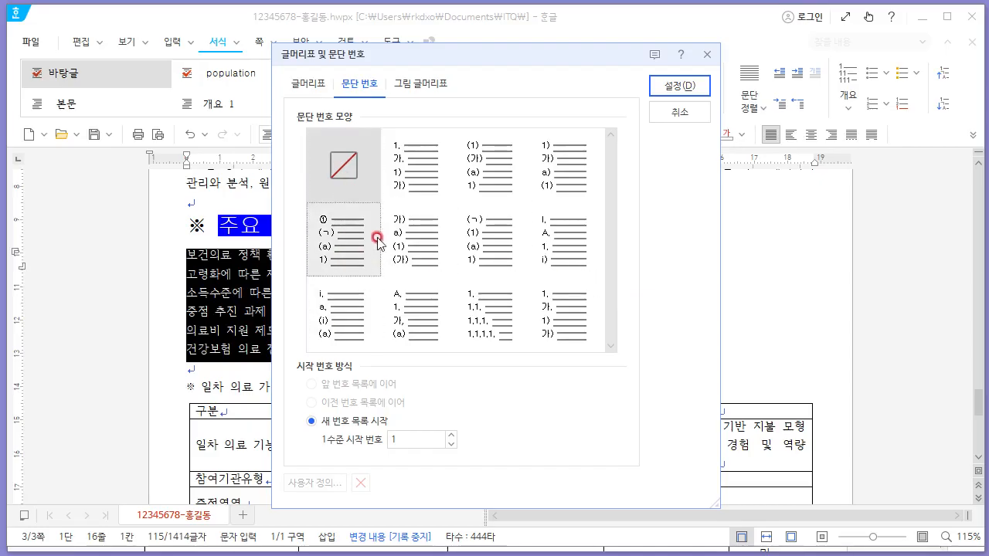
click(408, 184)
click(330, 483)
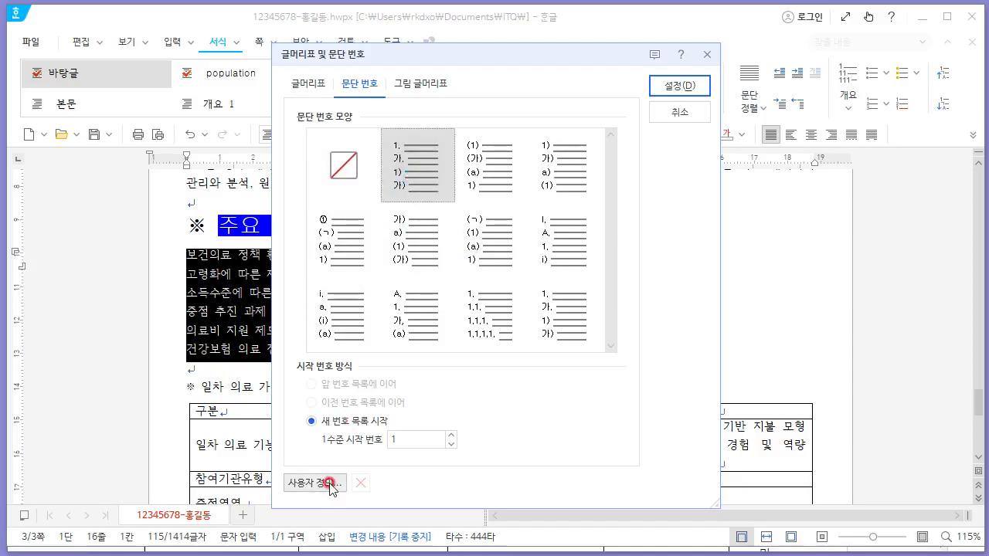
click(330, 484)
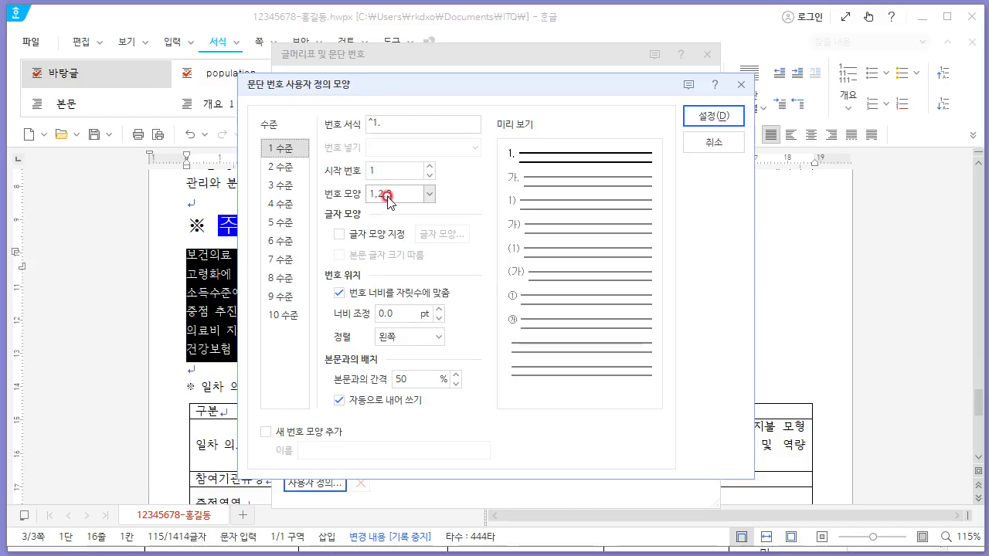
click(335, 317)
text(20)
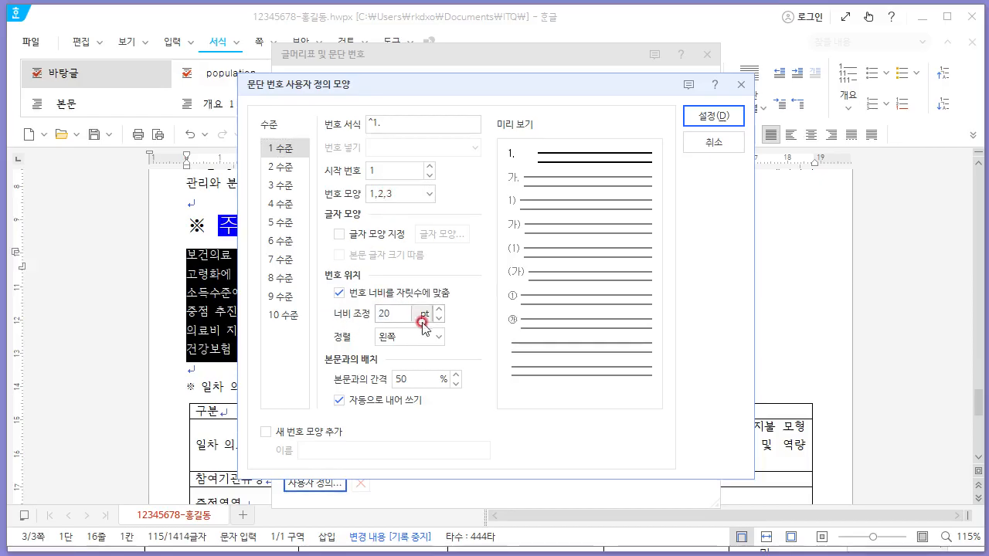
click(421, 337)
click(414, 399)
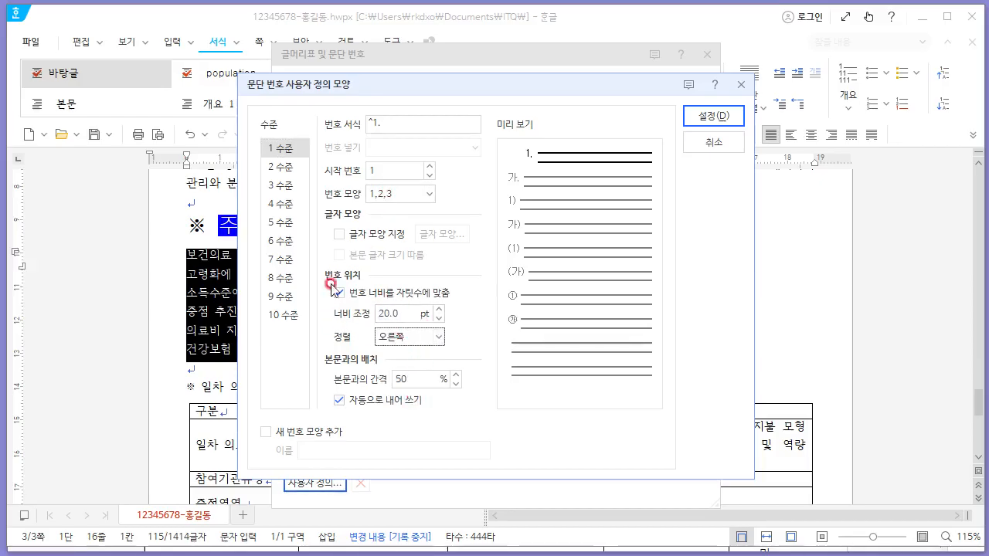
- Set numbering level 2 to ①,②,③ with 30 pt width and right alignment, and apply the numbering
click(279, 166)
click(394, 198)
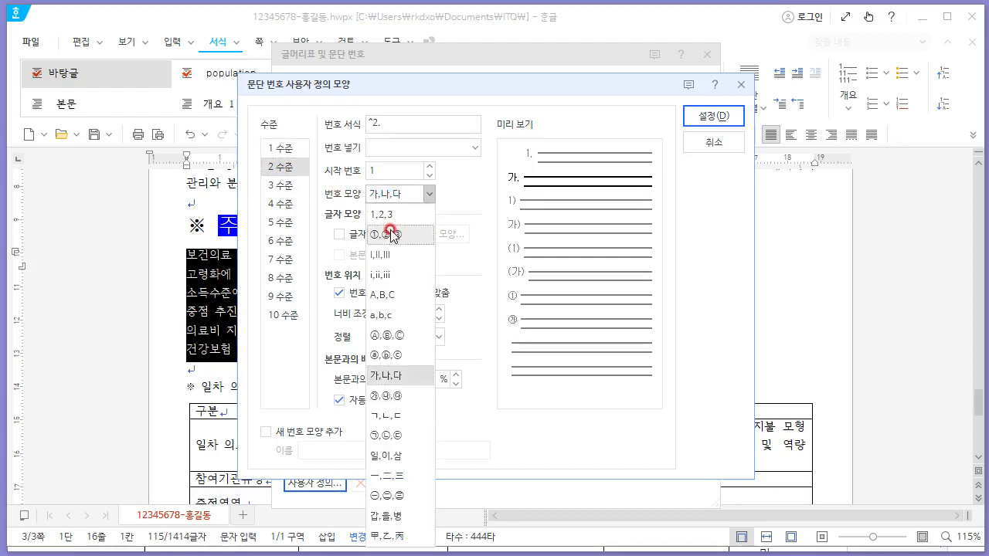
click(391, 234)
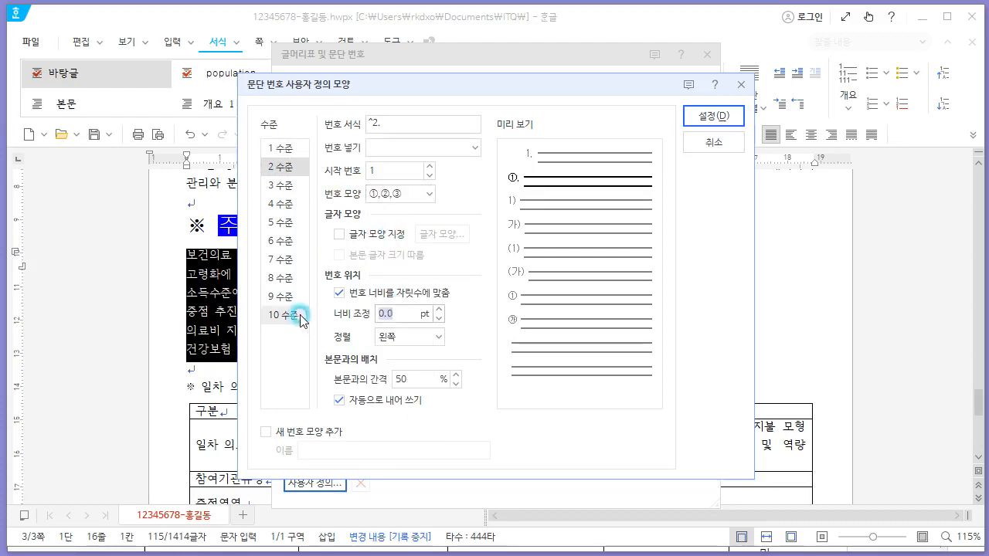
text(30)
click(390, 337)
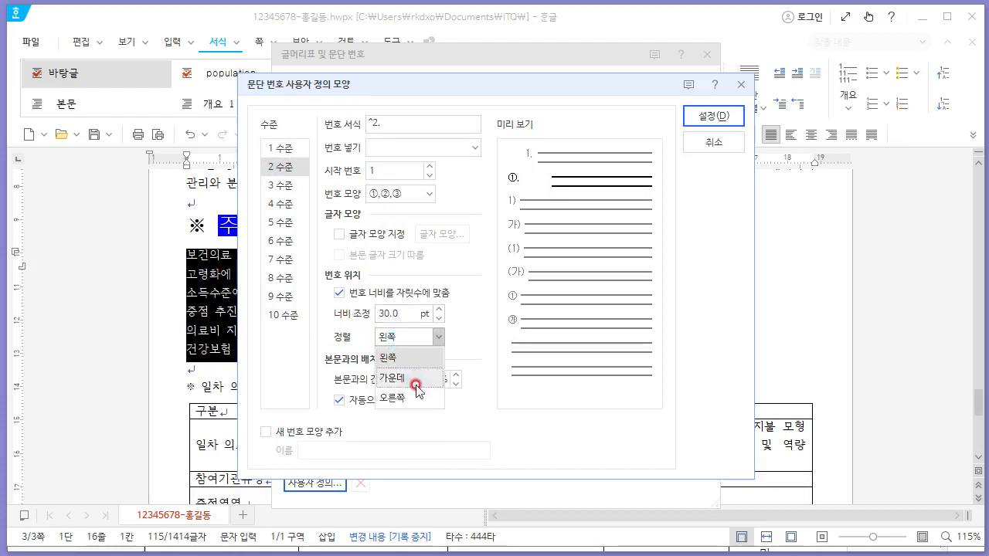
click(386, 382)
click(718, 118)
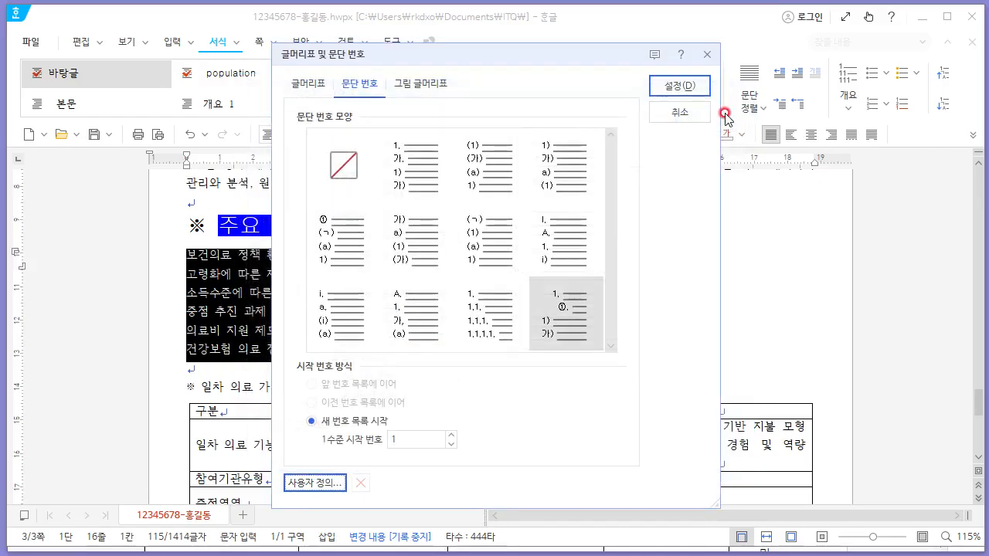
click(665, 87)
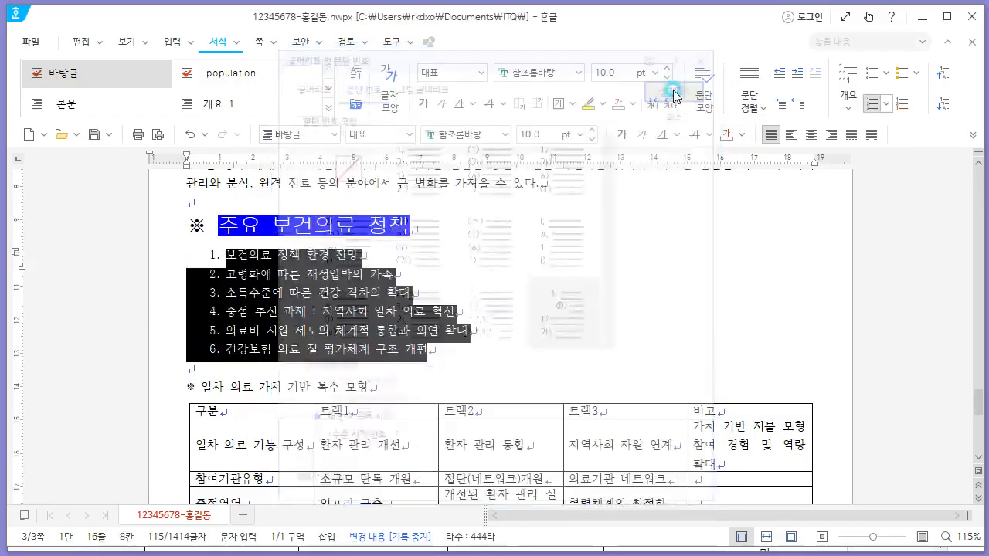
- Demote the two sub-items under each of the two main list points to level 2
click(423, 286)
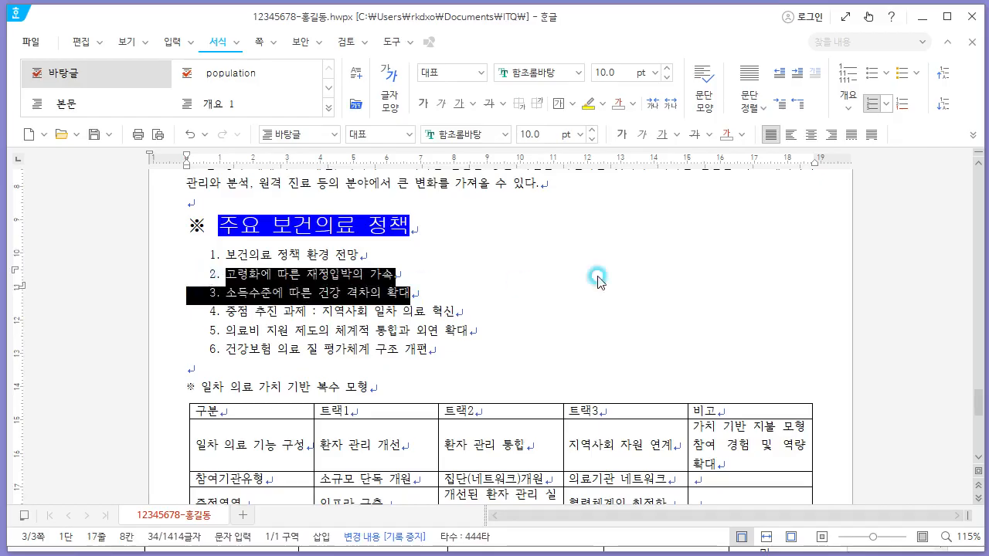
click(936, 108)
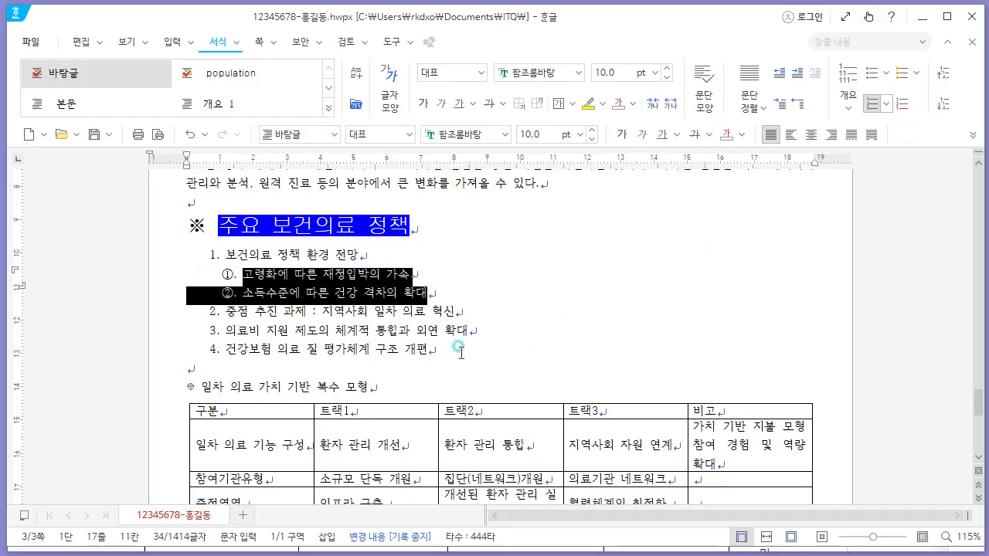
drag(431, 350, 196, 337)
click(942, 103)
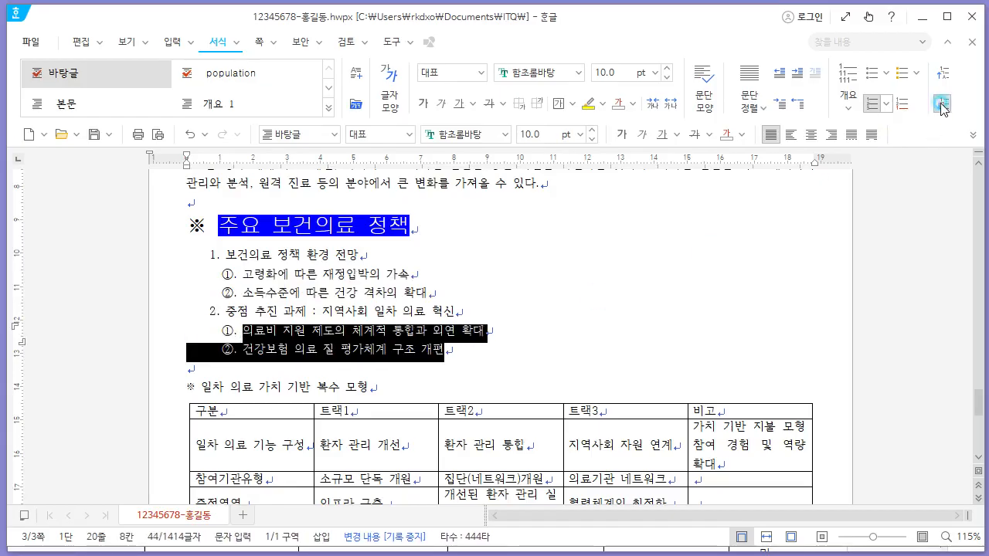
click(364, 318)
- Set the line spacing of the whole numbered list to 180%
drag(492, 352, 188, 248)
key(alt+Tab)
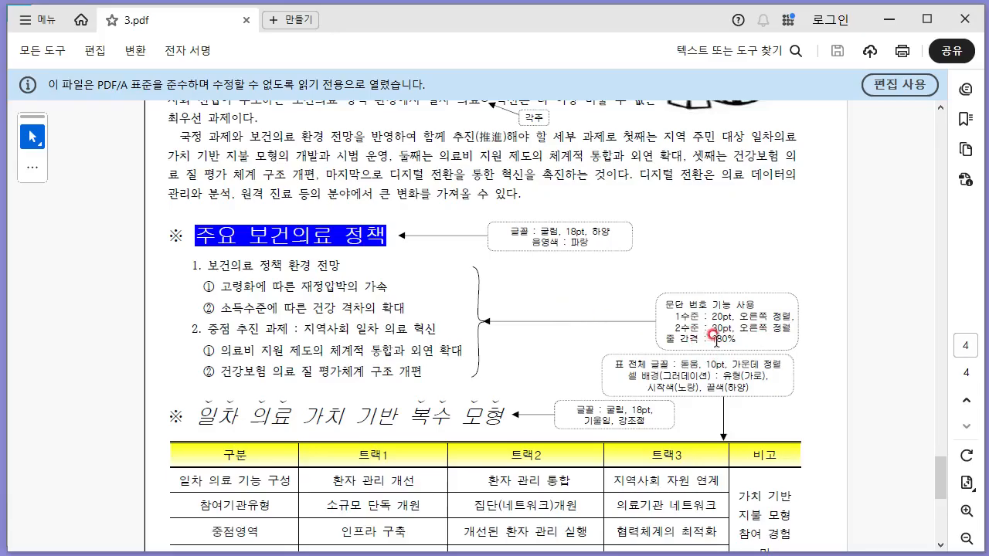
key(alt+Tab)
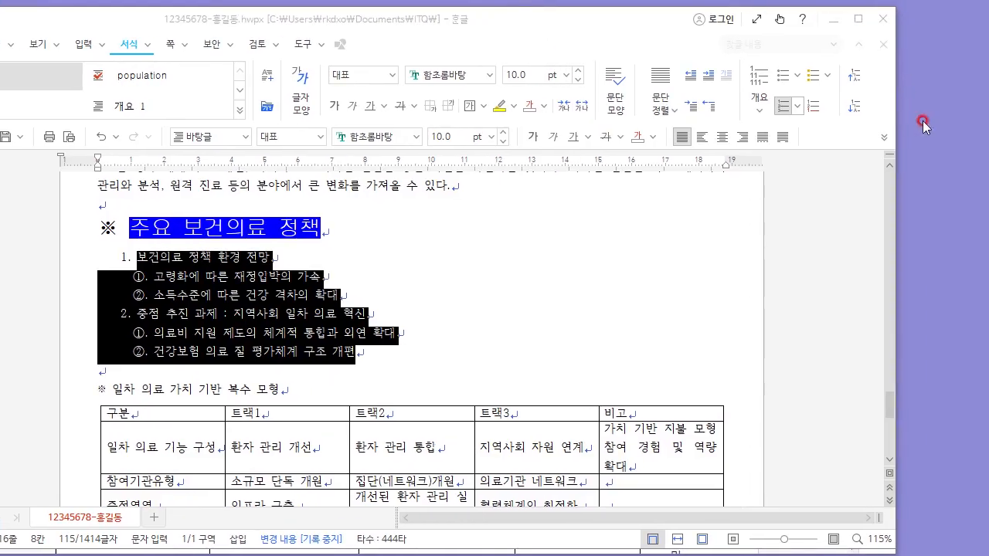
click(884, 139)
click(896, 159)
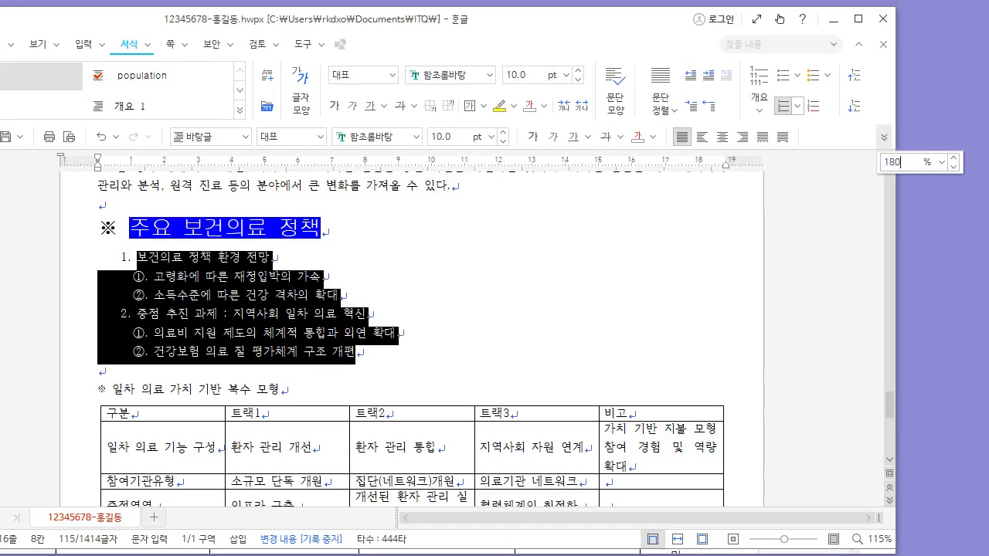
text(180)
key(Return)
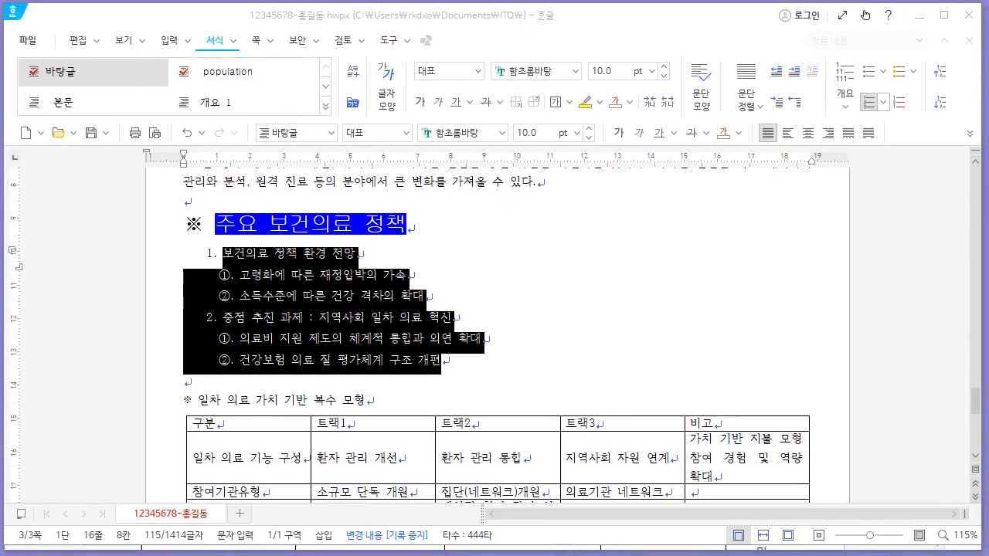
click(402, 325)
scroll(366, 311, down, 3)
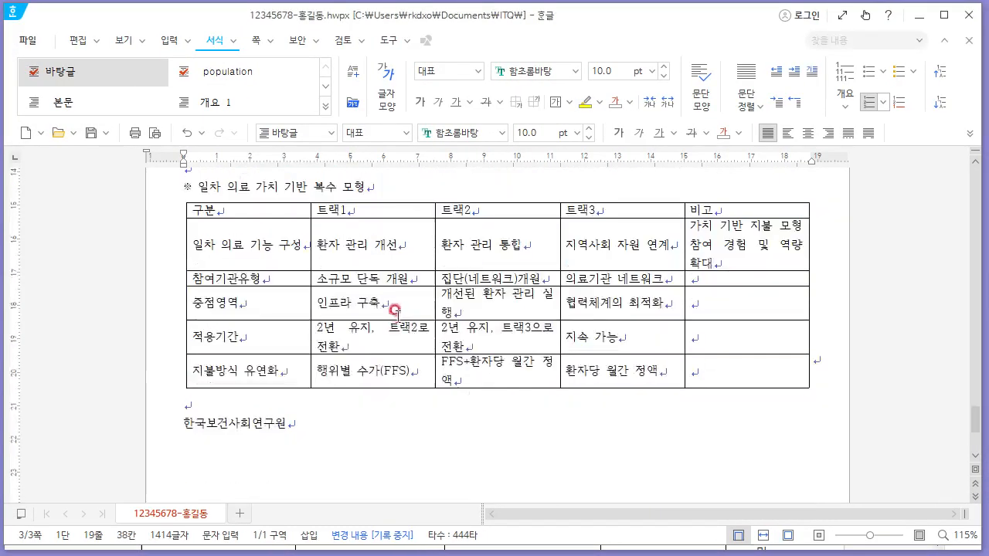
- Format the heading ※ 일차 의료 가치 기반 복수 모형 in 굴림, 18 pt, italic
drag(369, 240, 184, 241)
right_click(455, 363)
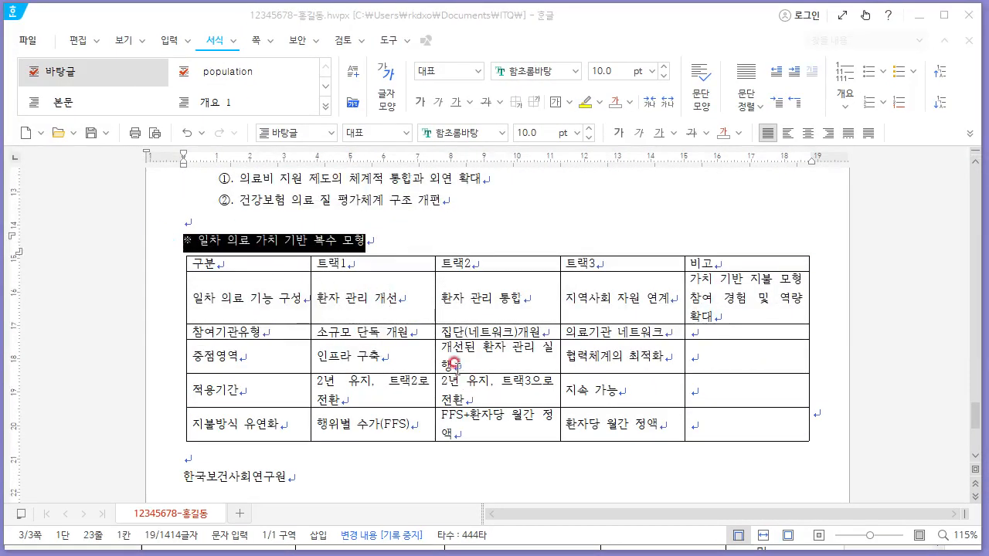
drag(387, 243, 170, 235)
key(alt+Tab)
scroll(476, 373, down, 3)
key(alt+Tab)
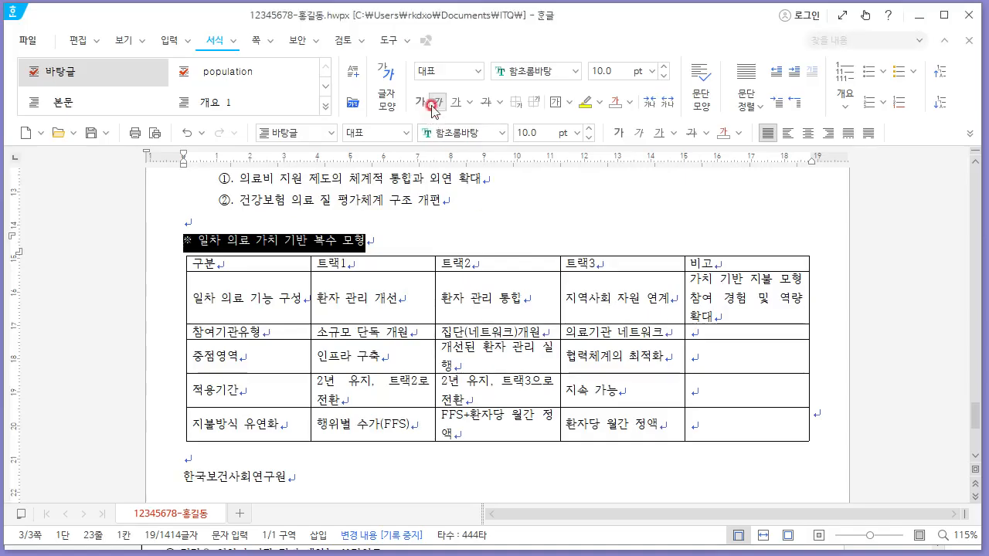
click(468, 132)
text(굴림)
key(Tab)
text(18)
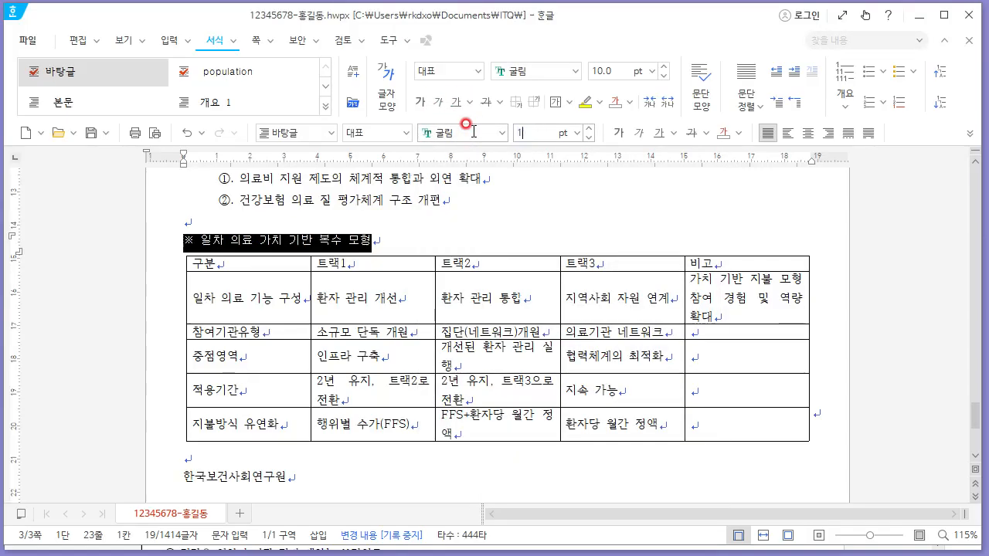
key(Return)
click(256, 246)
drag(210, 240, 524, 246)
click(637, 133)
- Add emphasis dots above the words 일차 의료 in the heading
key(alt+Tab)
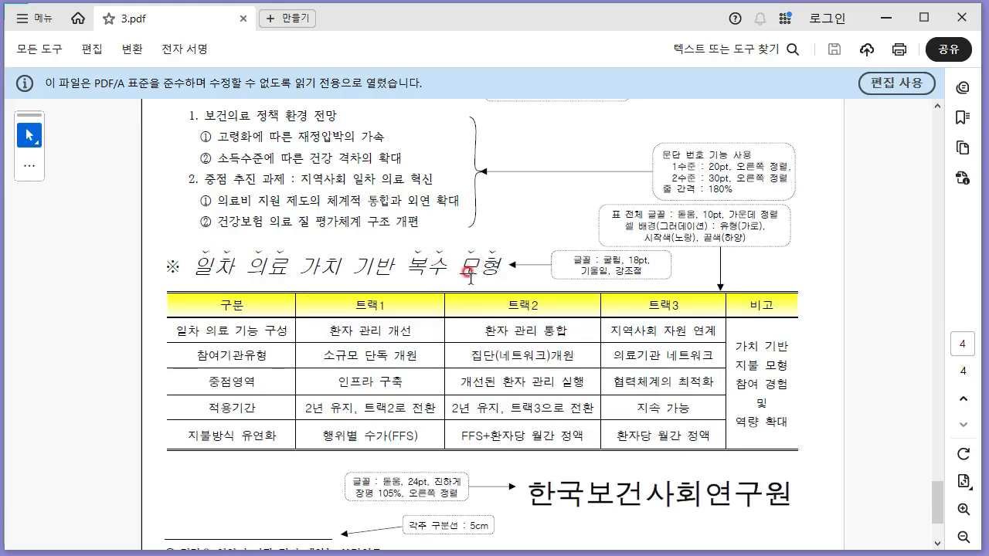
key(alt+Tab)
drag(216, 243, 305, 242)
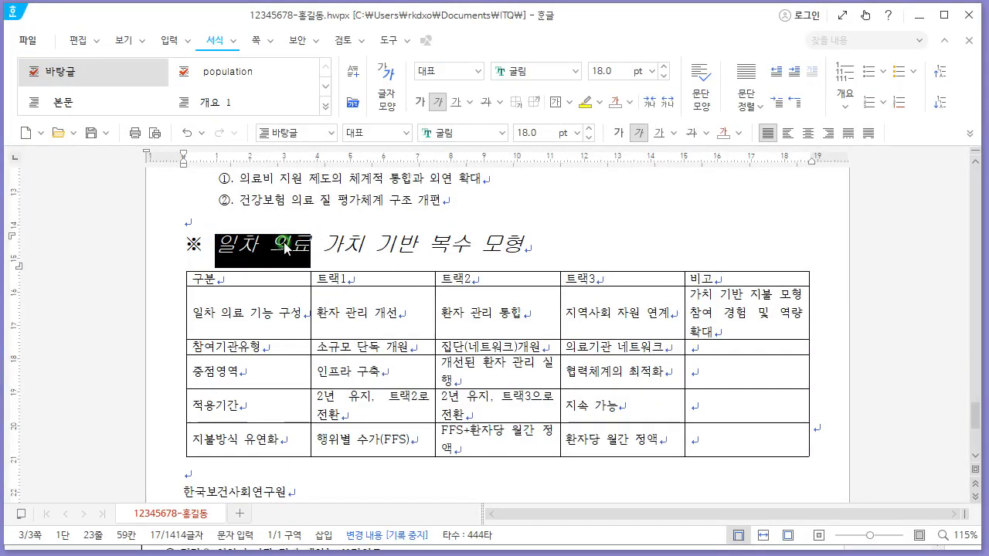
right_click(285, 245)
click(378, 336)
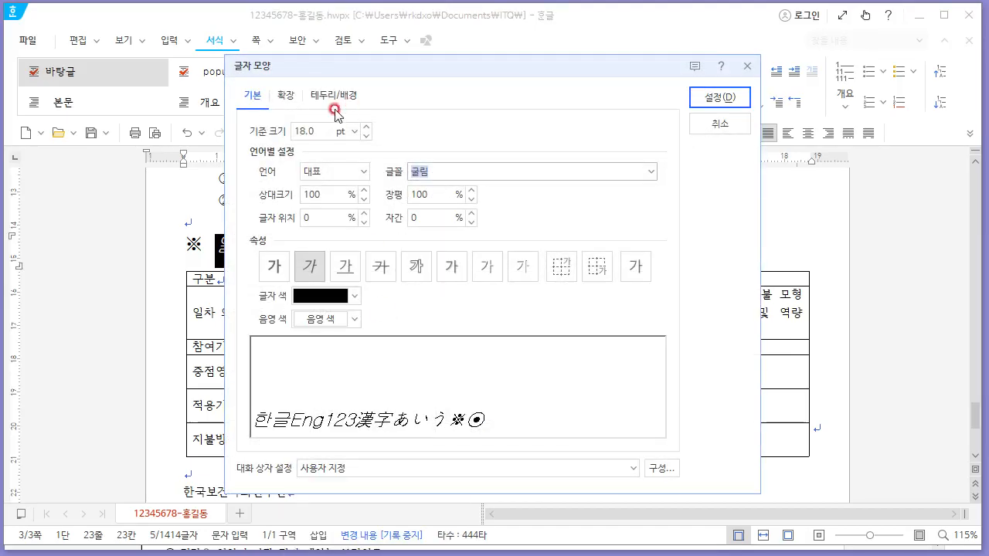
click(285, 95)
click(336, 348)
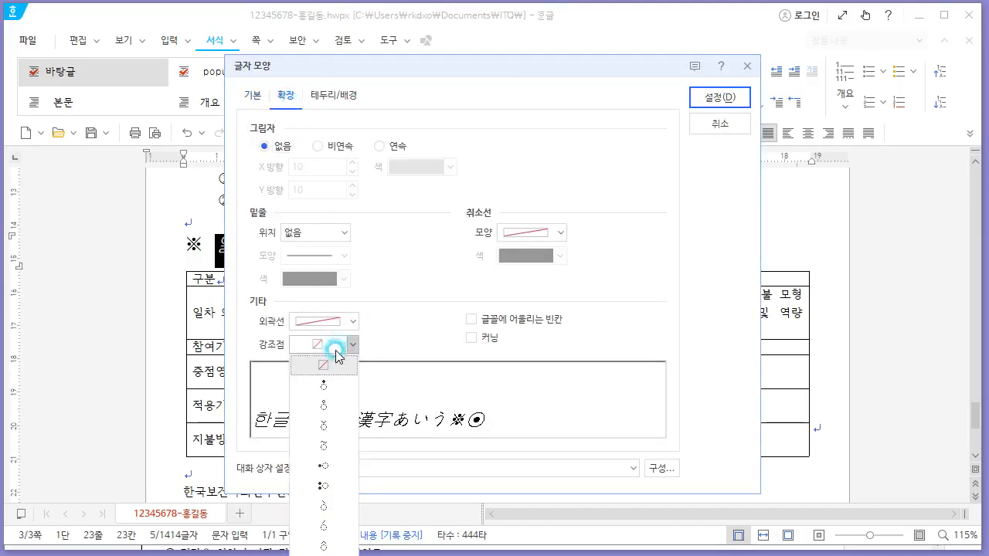
click(327, 431)
key(Return)
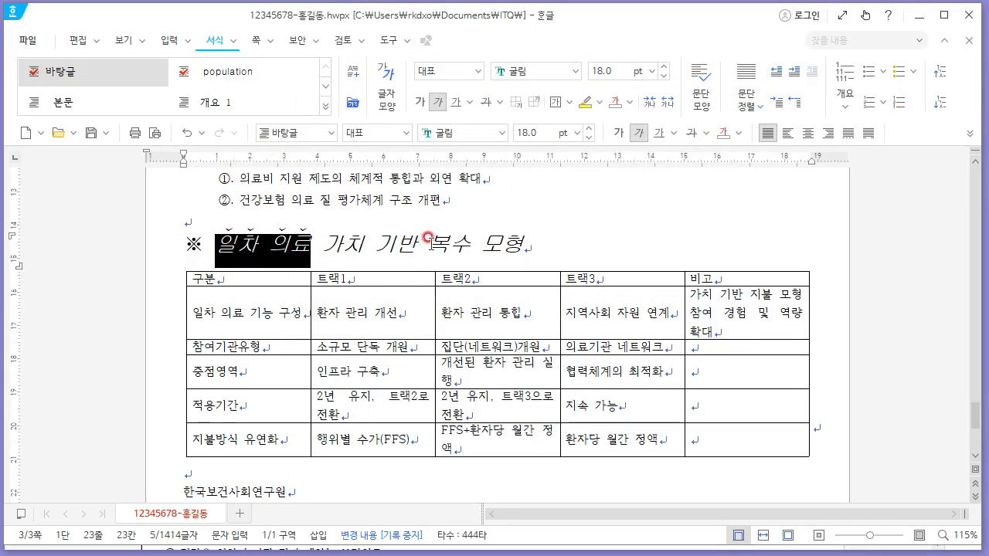
- Add emphasis dots above the words 복수 모형 in the heading
drag(427, 244, 527, 243)
right_click(484, 249)
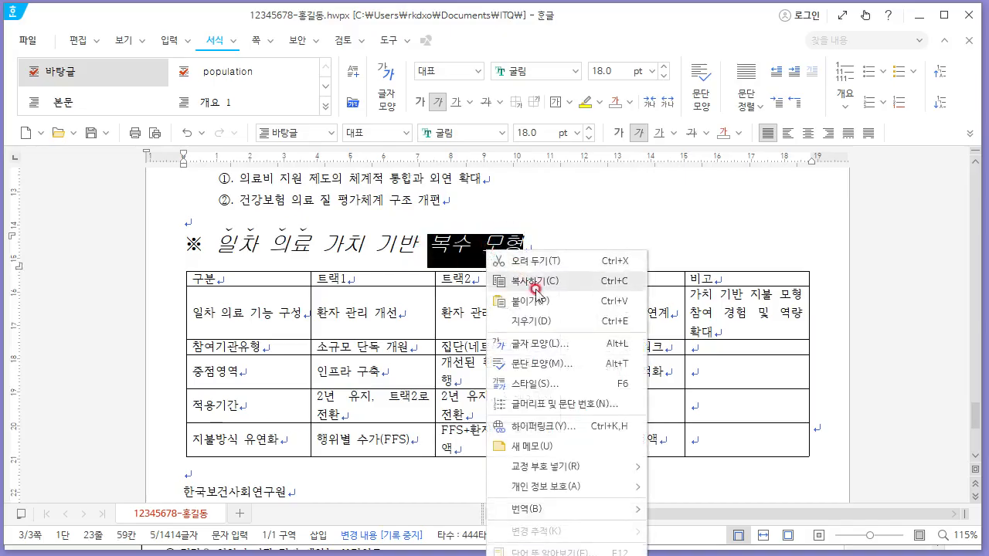
click(552, 343)
click(332, 345)
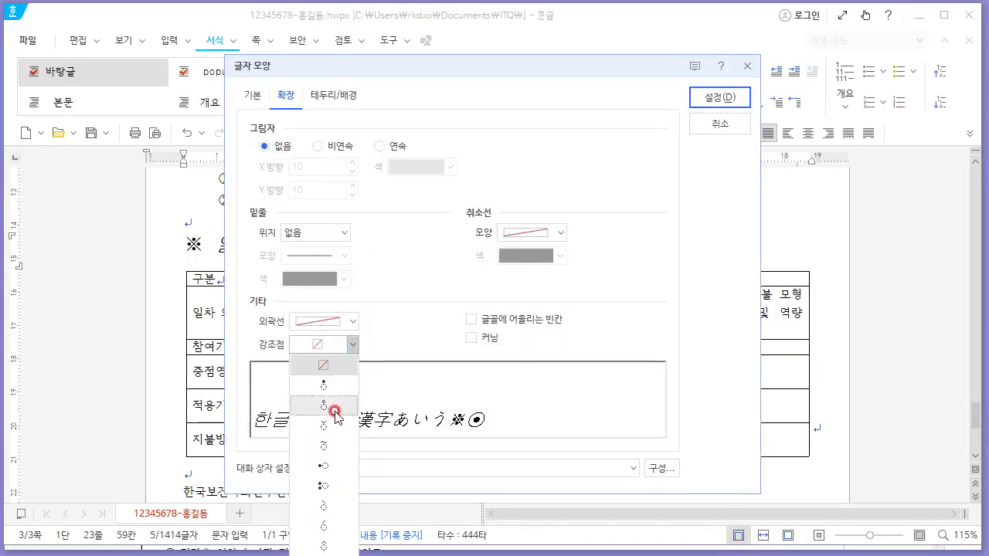
click(335, 426)
click(720, 98)
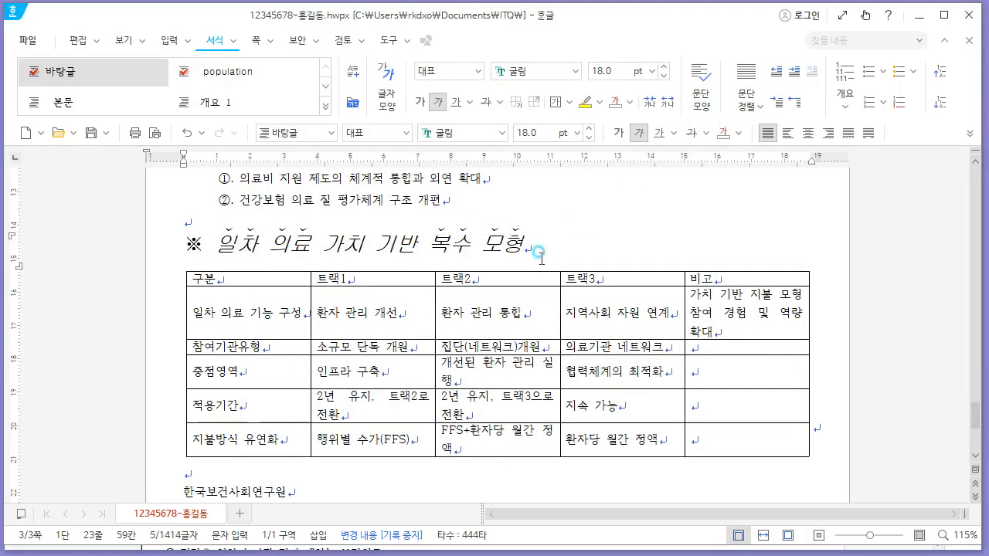
- Merge the 비고 column's cells below its header into one cell
scroll(438, 276, down, 1)
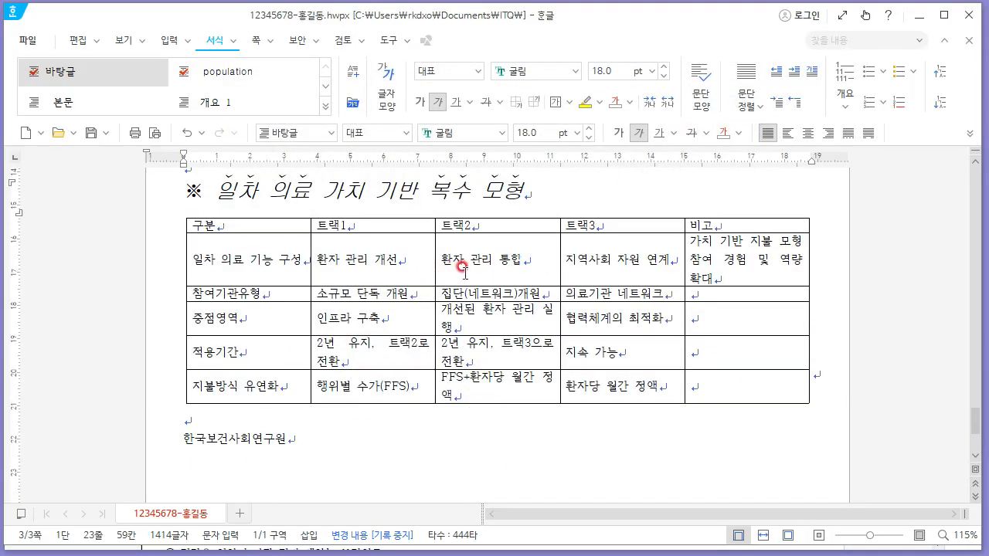
key(alt+Tab)
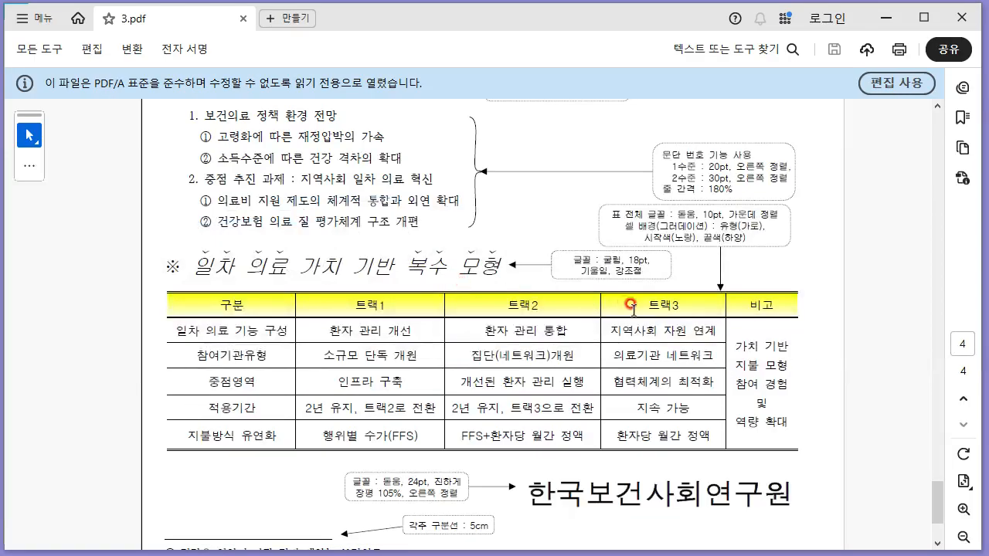
key(alt+Tab)
drag(761, 241, 770, 387)
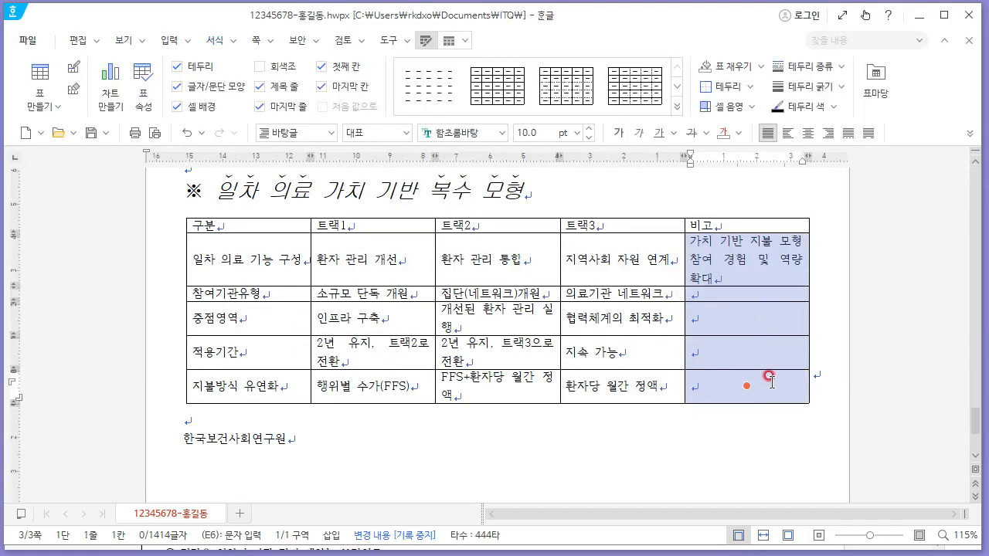
key(m)
- Narrow the 비고 column by moving its left border to the right
key(alt+Tab)
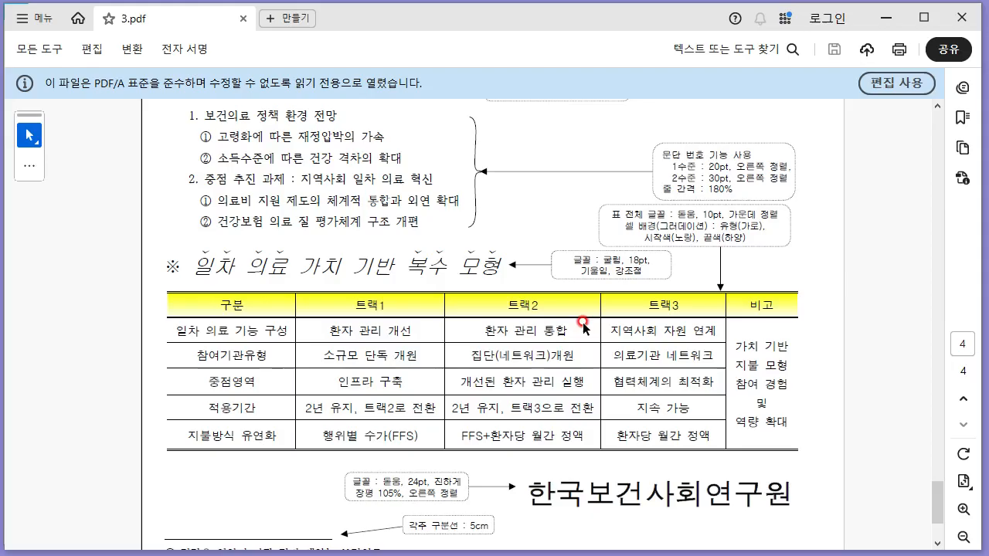
key(alt+Tab)
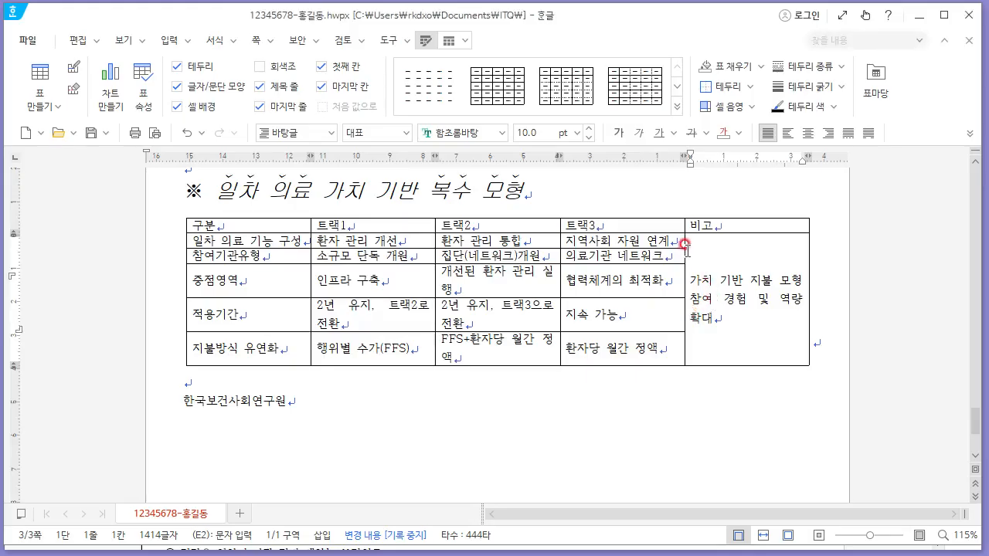
key(alt+Tab)
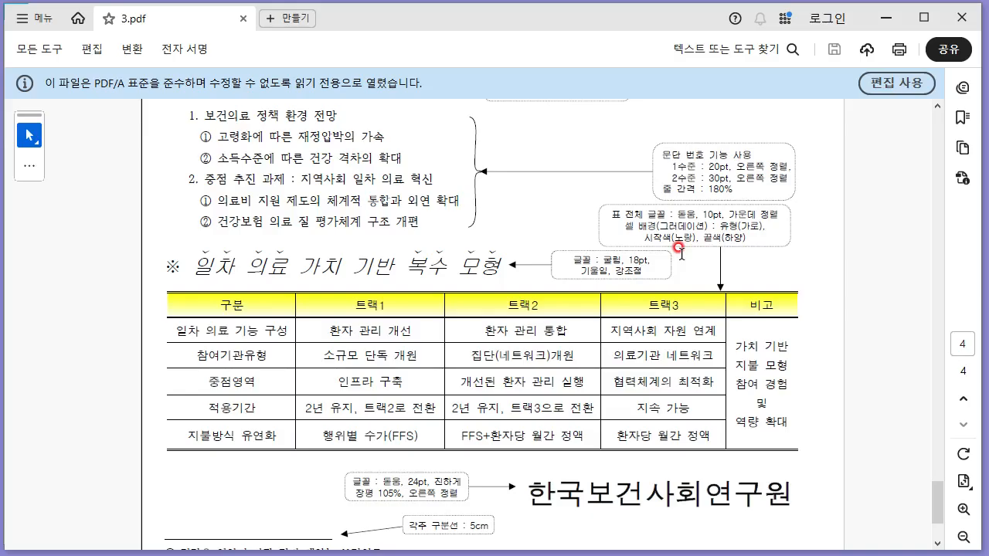
key(alt+Tab)
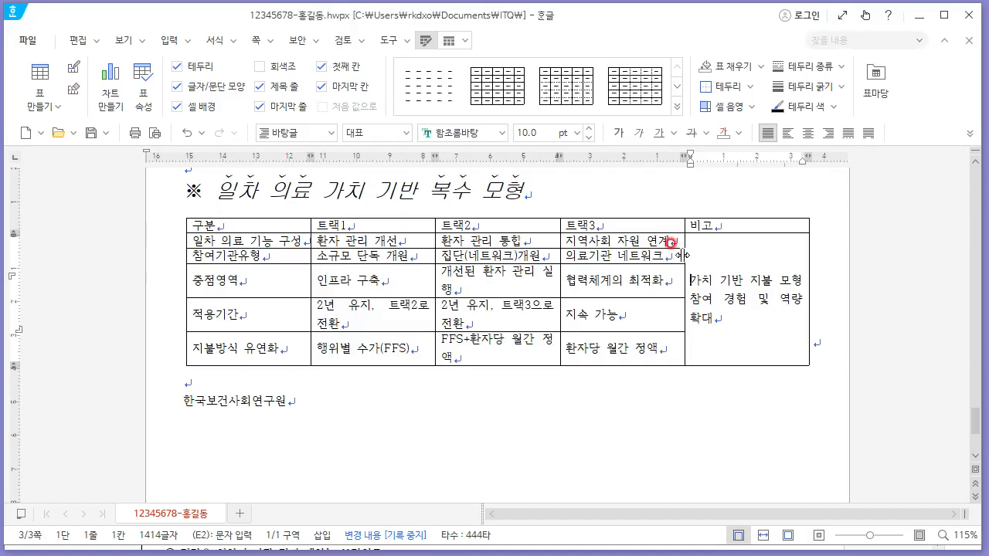
drag(685, 255, 740, 255)
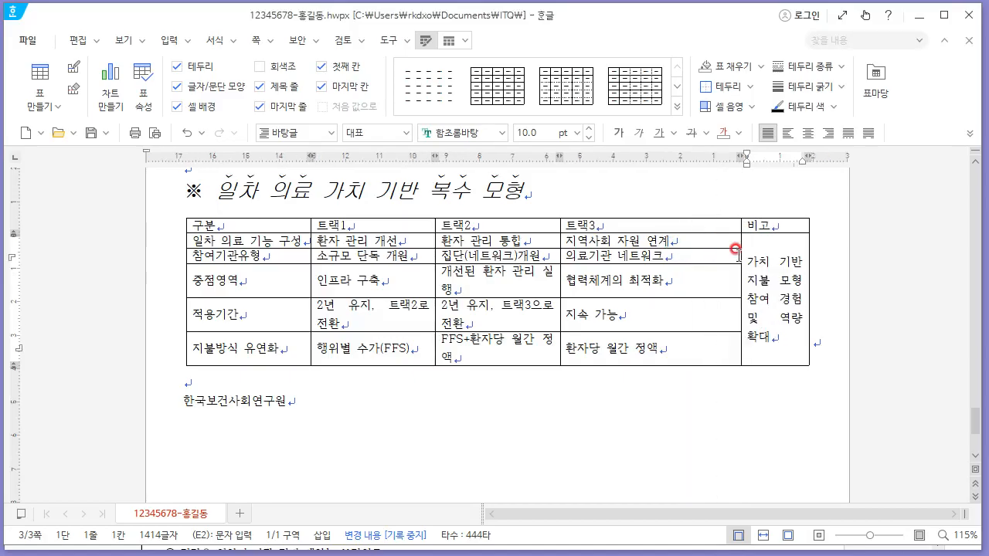
- Select the whole table, center-align its text and set the font to 돋움
key(alt+Tab)
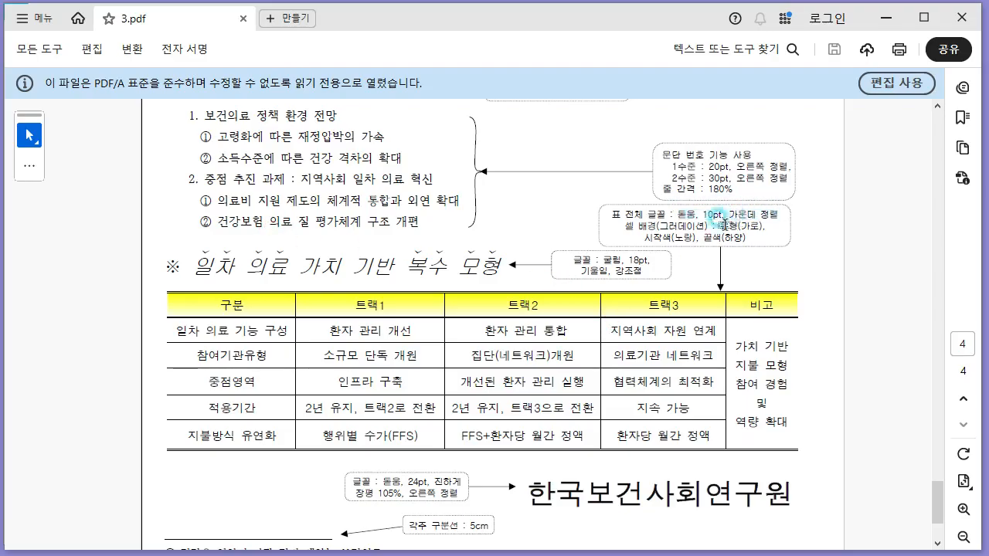
key(alt+Tab)
drag(255, 228, 775, 348)
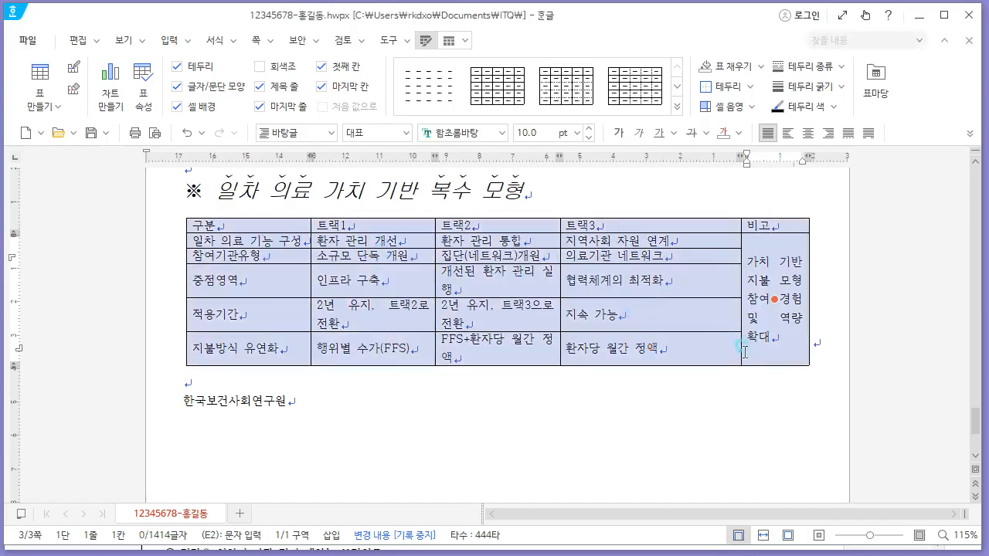
click(807, 133)
click(456, 133)
text(돋움)
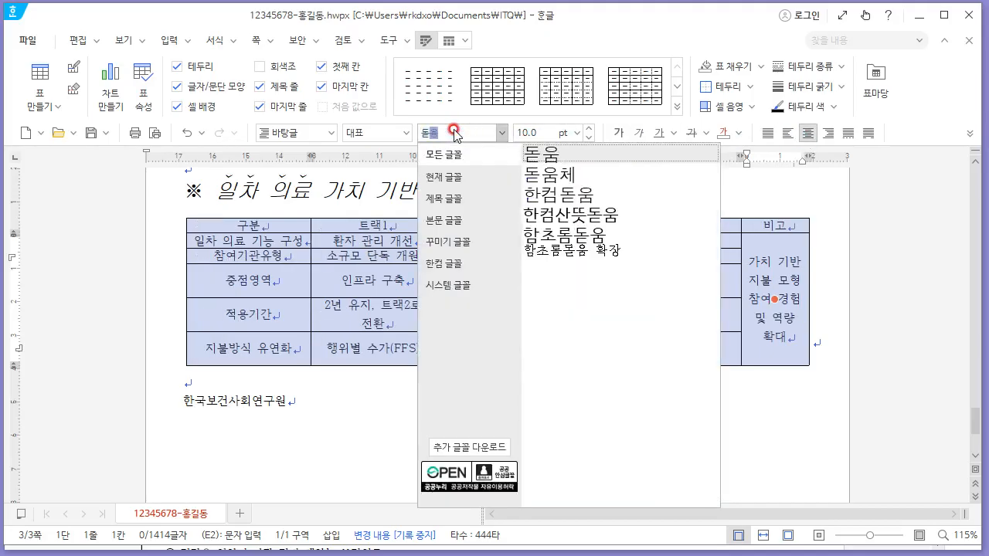
key(Return)
- Adjust the table's column borders so each row's text fits on one line
click(791, 266)
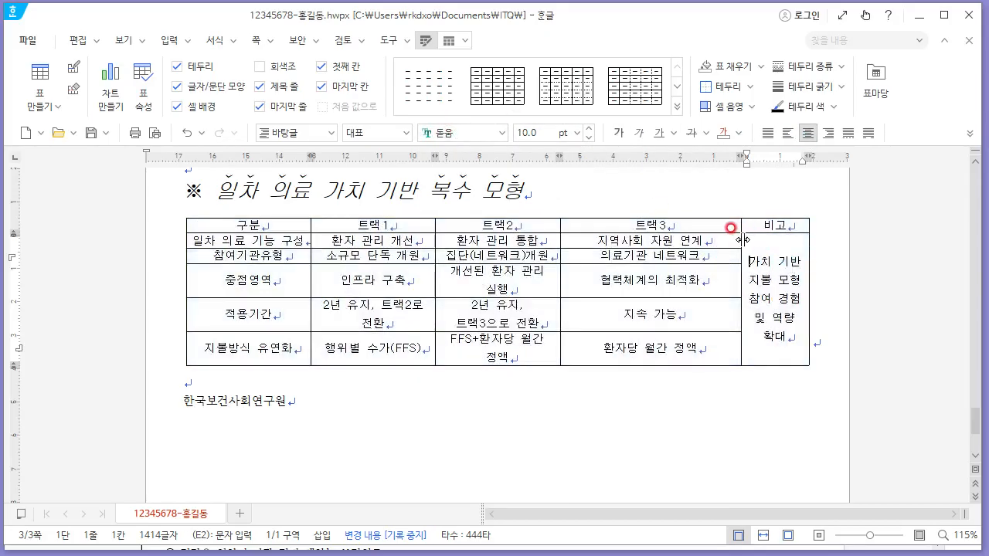
drag(743, 240, 739, 241)
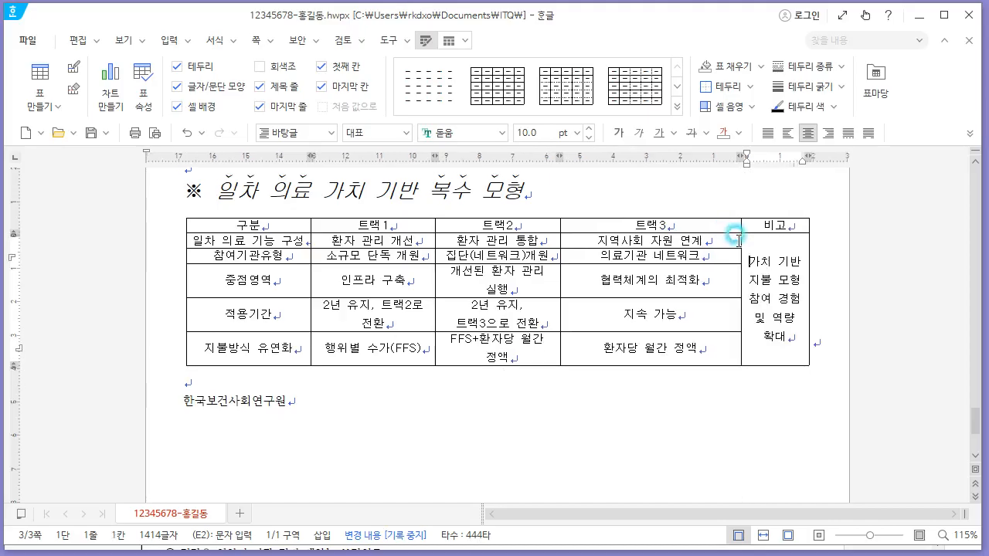
click(776, 301)
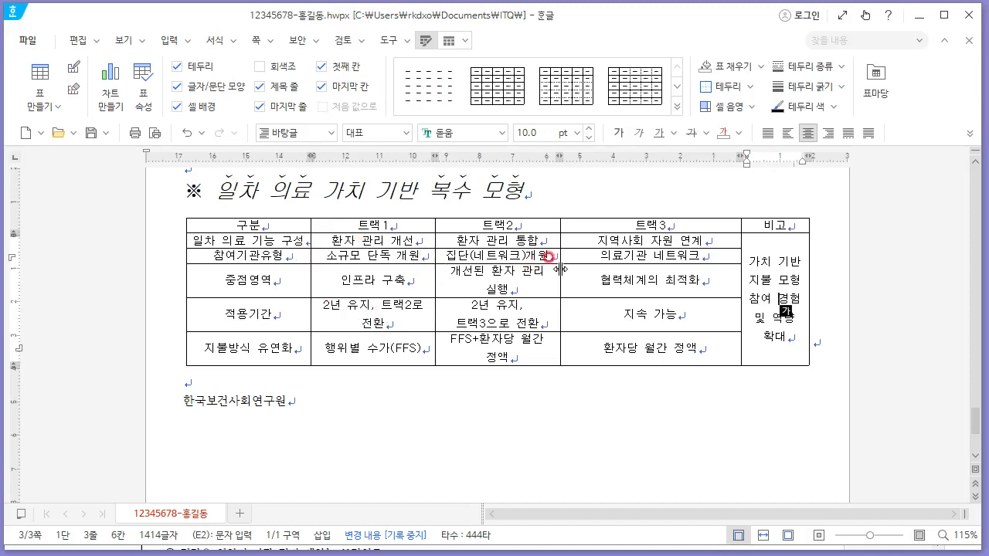
drag(562, 267, 607, 268)
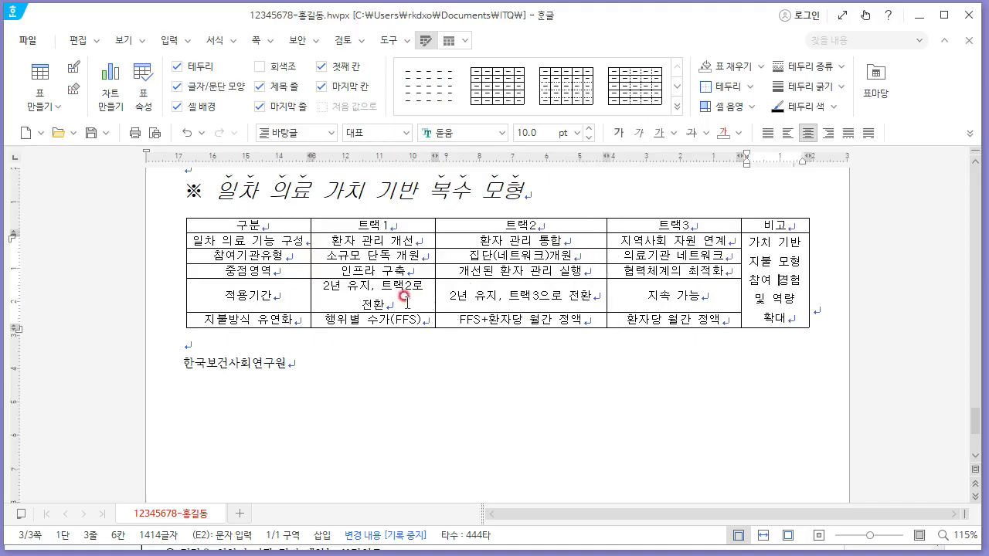
drag(438, 260, 453, 261)
drag(597, 259, 610, 256)
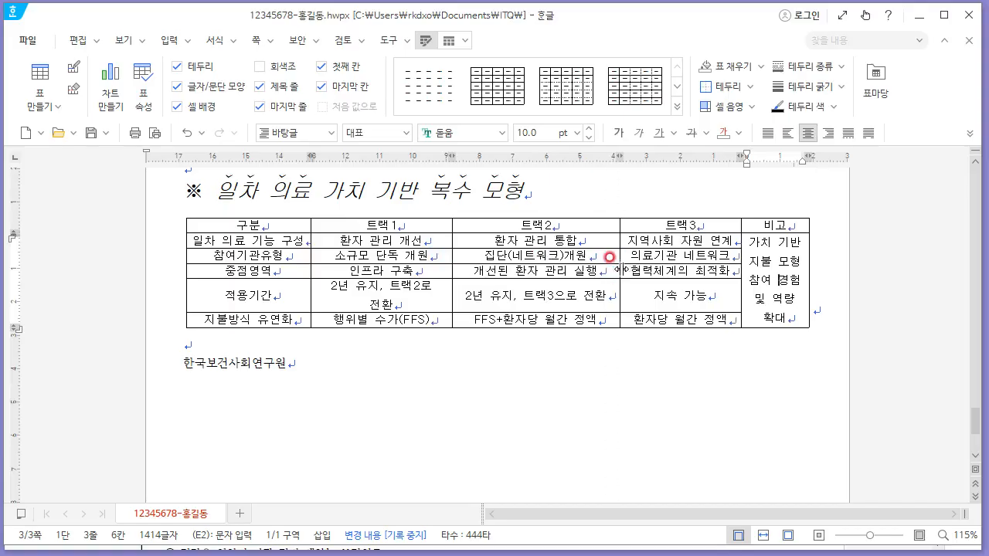
click(447, 251)
drag(452, 255, 456, 255)
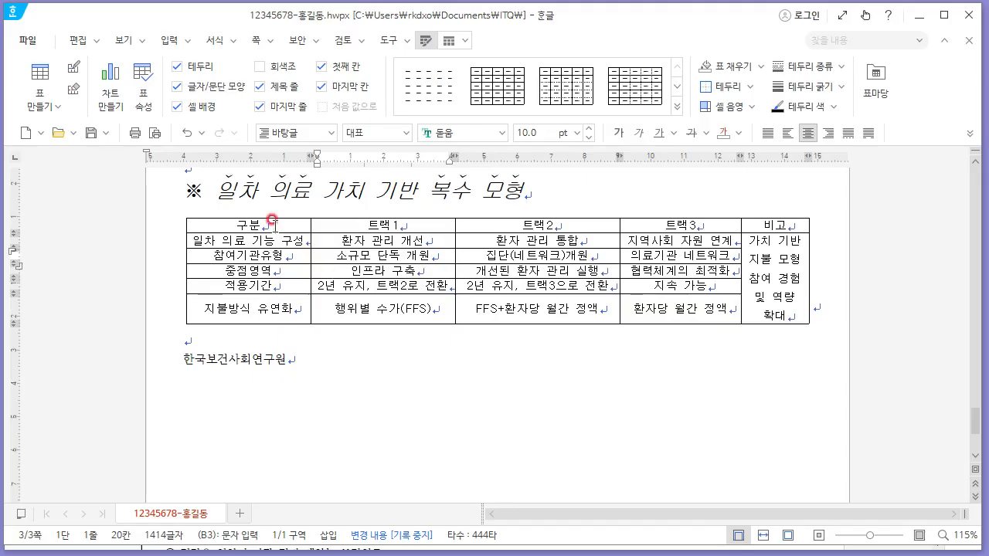
- Equalize the table's row heights across all cells, then undo it
click(494, 324)
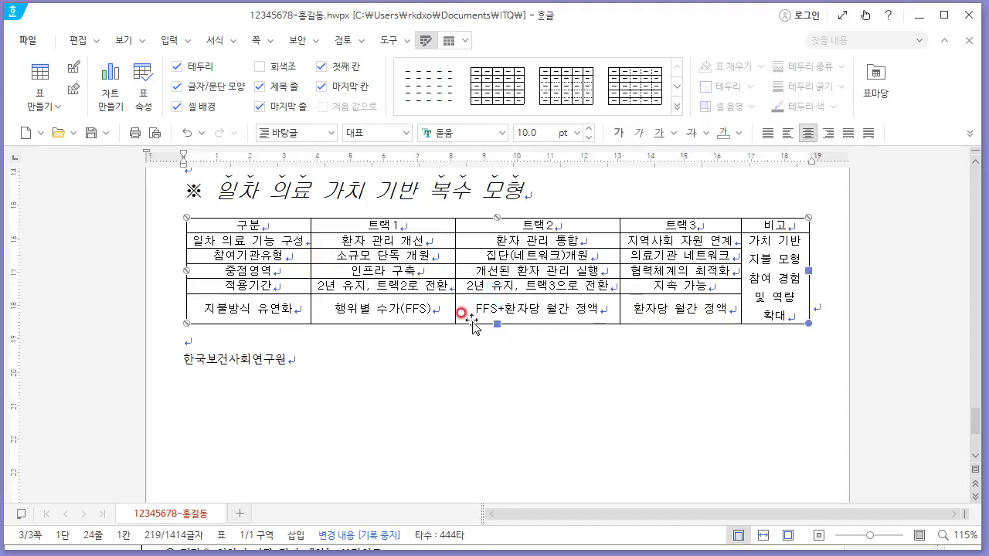
click(462, 334)
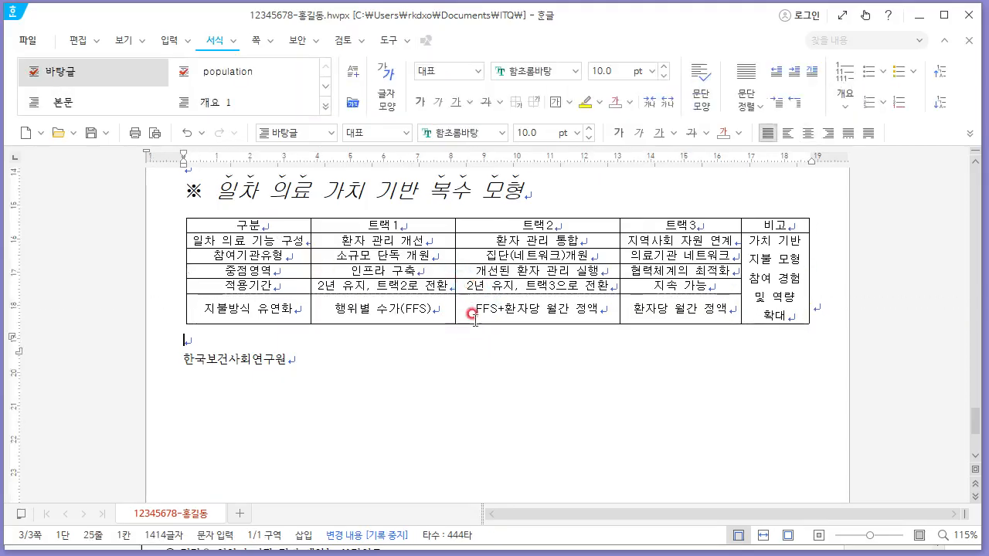
click(261, 224)
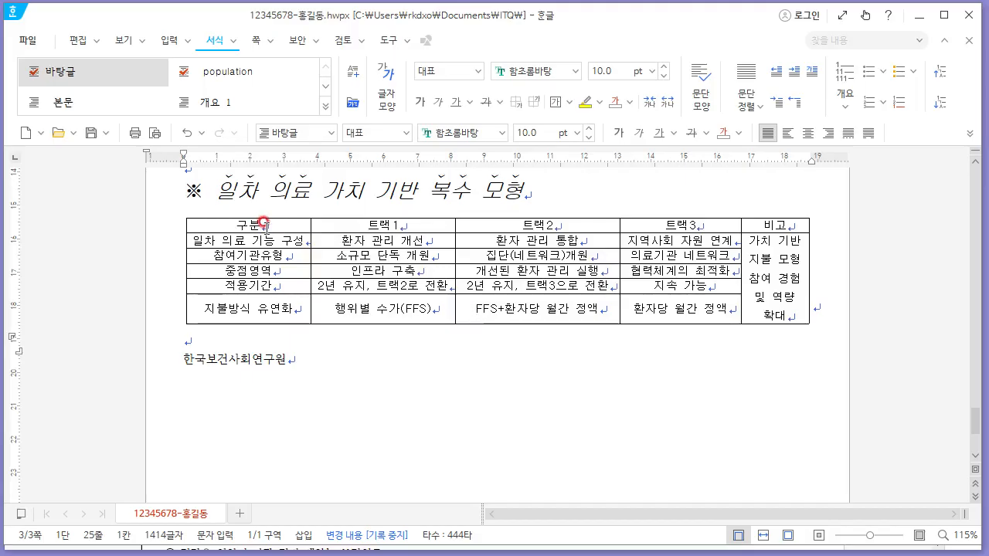
drag(263, 224, 845, 440)
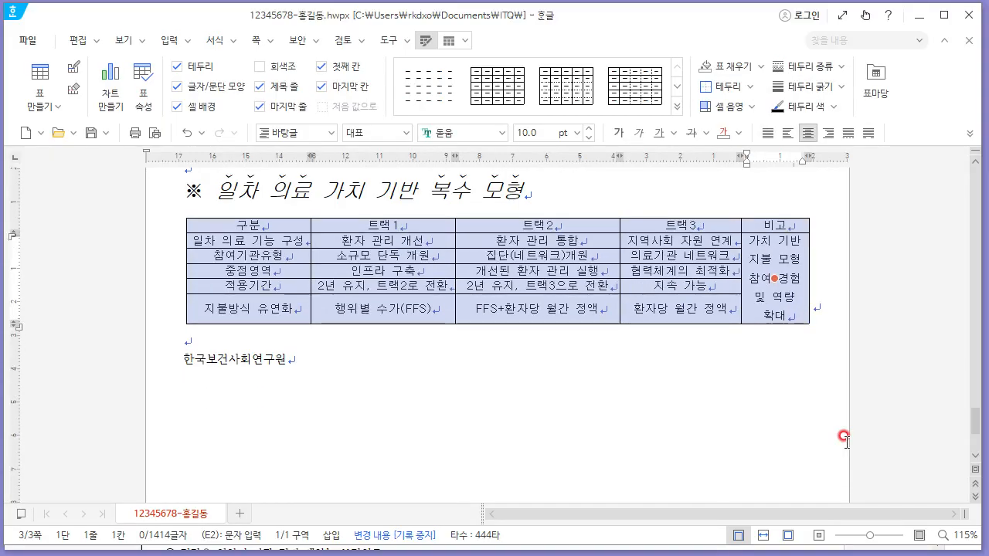
key(h)
key(ctrl+z)
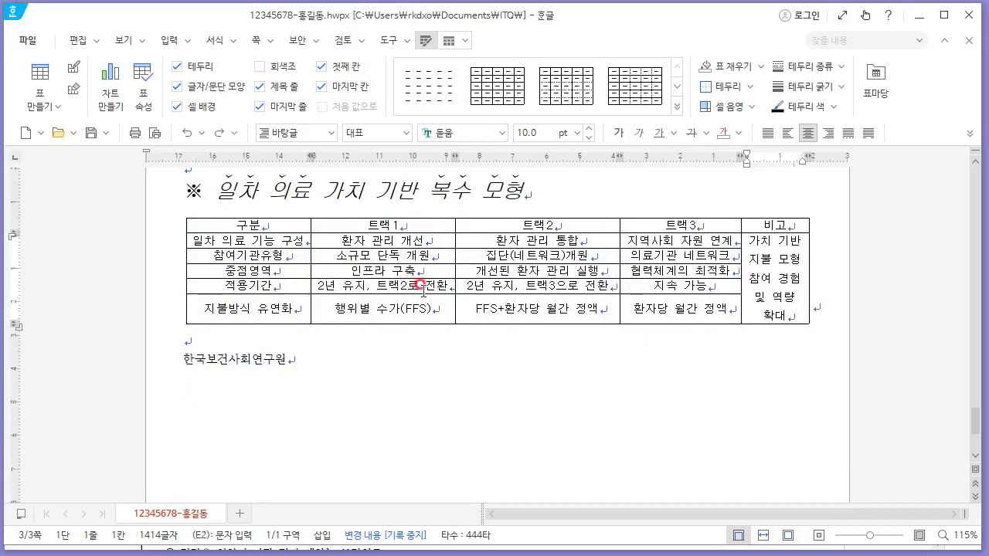
- Fill the header row with a horizontal gradient background from yellow to white
click(475, 289)
key(alt+Tab)
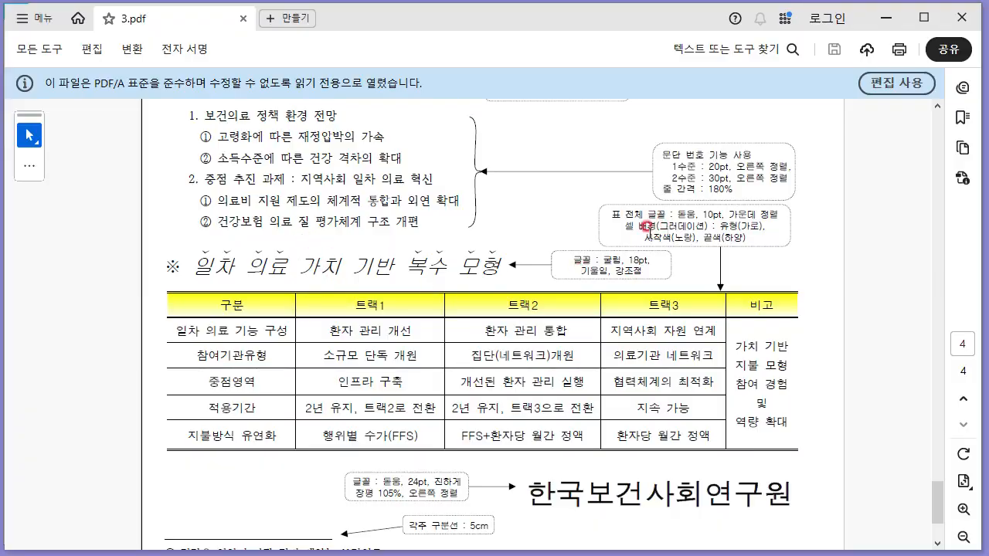
key(alt+Tab)
drag(246, 225, 757, 221)
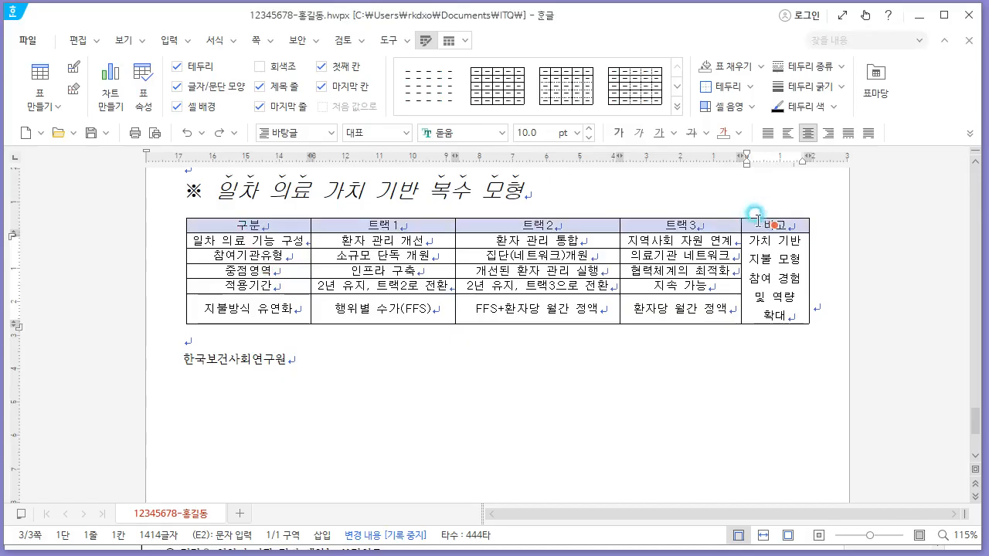
key(l)
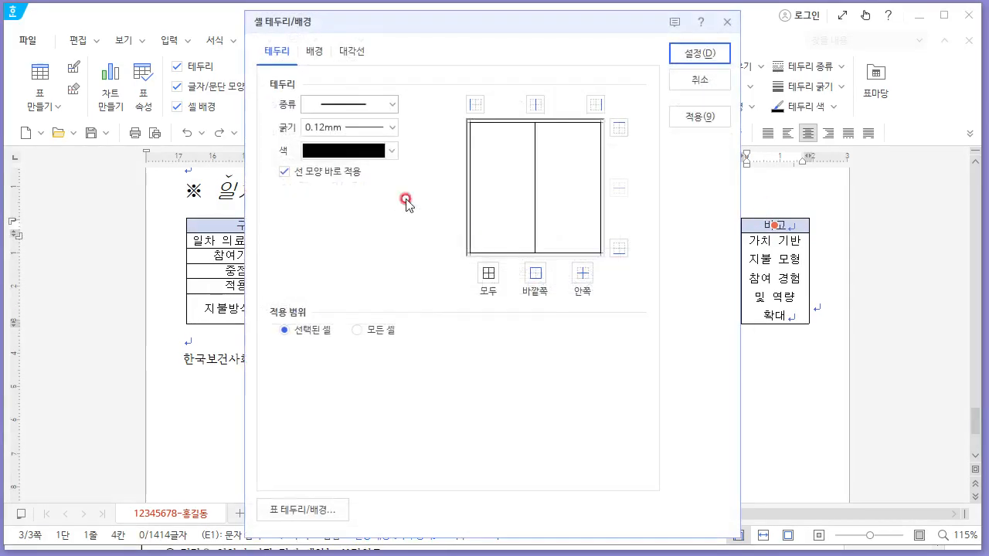
click(318, 52)
click(313, 187)
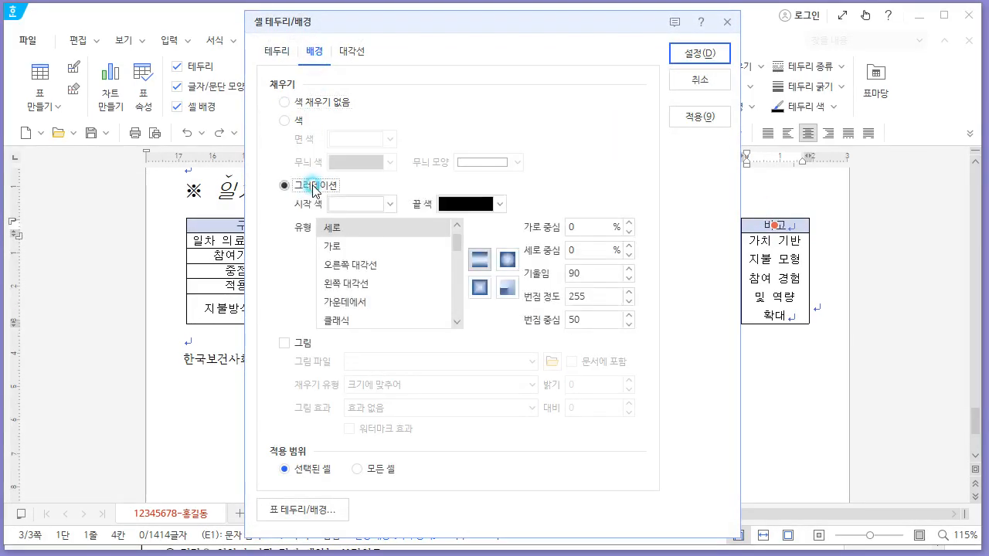
click(358, 247)
key(alt+Tab)
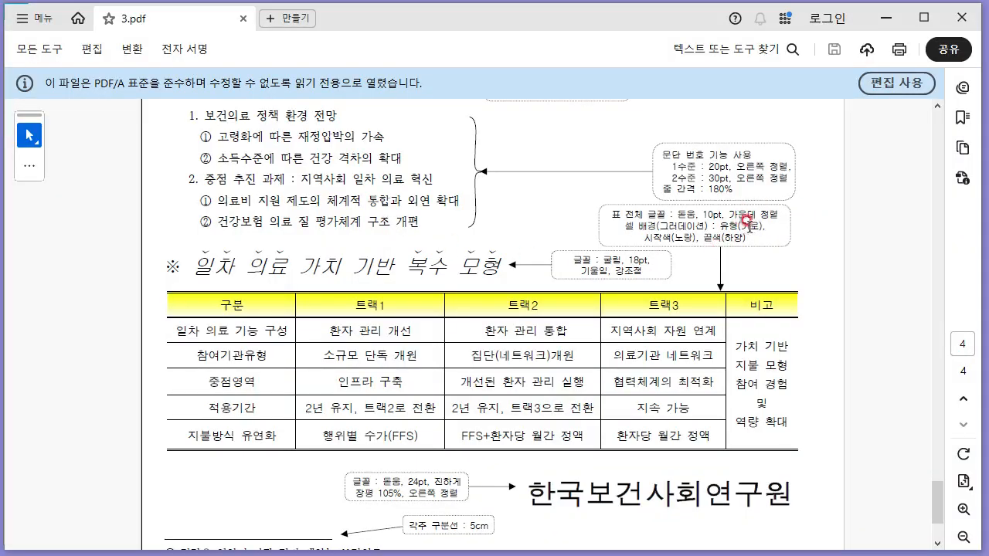
key(alt+Tab)
key(alt+Tab)
key(alt+Tab)
click(368, 208)
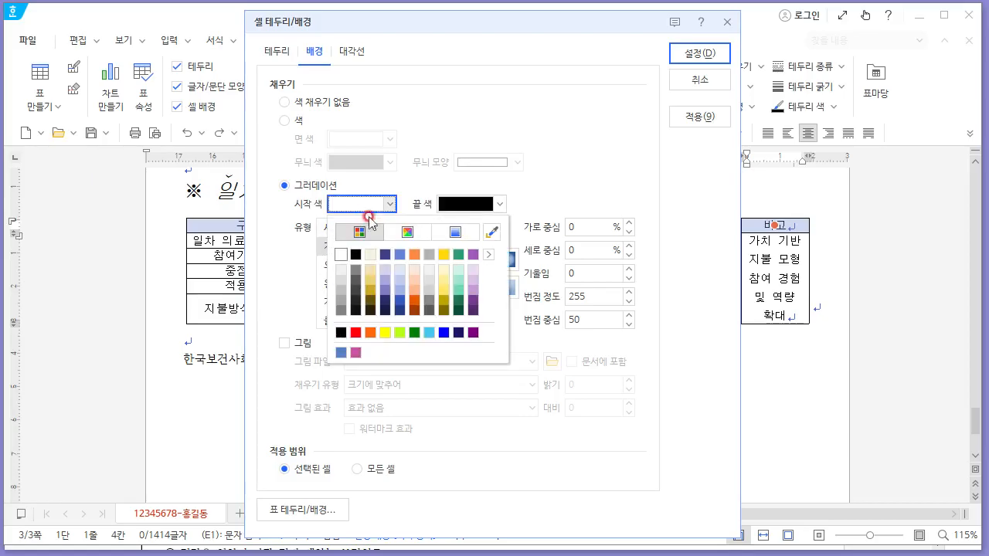
click(385, 333)
click(473, 204)
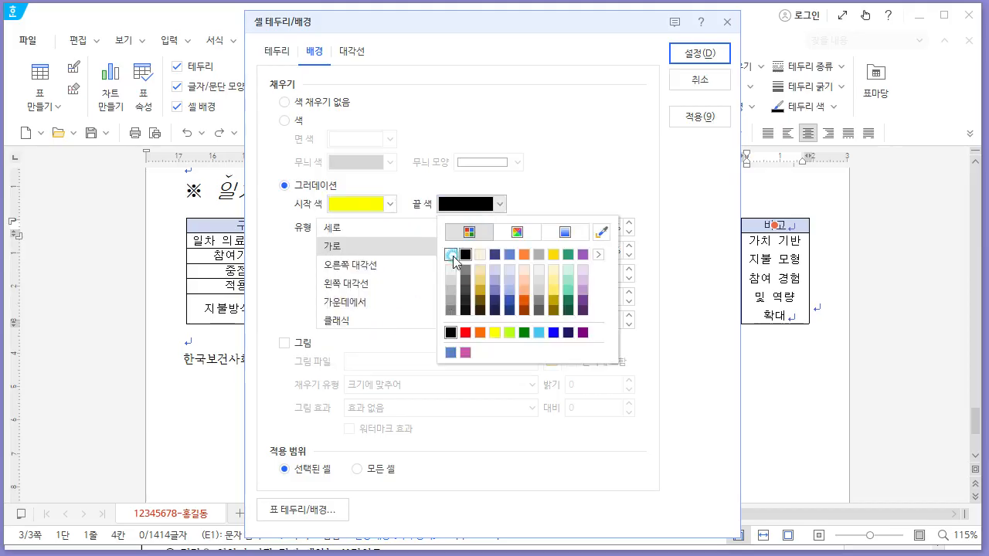
click(455, 255)
click(701, 53)
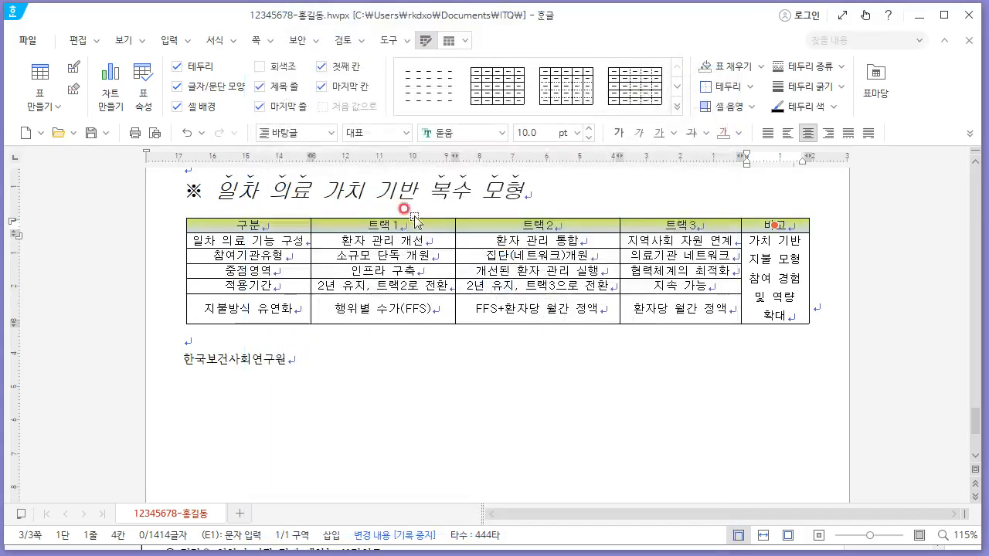
- Select the whole table and remove its left and right outer borders
click(364, 192)
scroll(363, 193, up, 1)
key(alt+Tab)
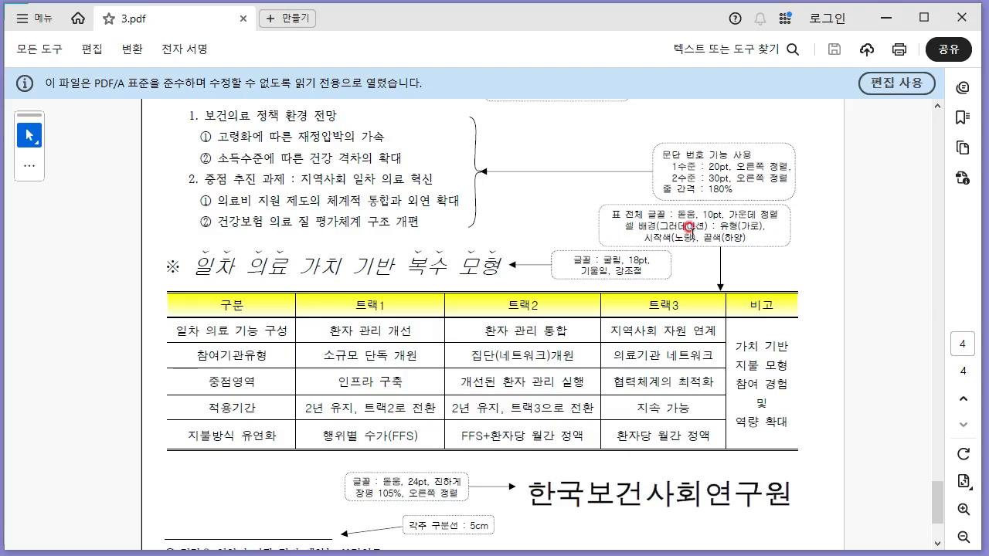
scroll(542, 311, up, 1)
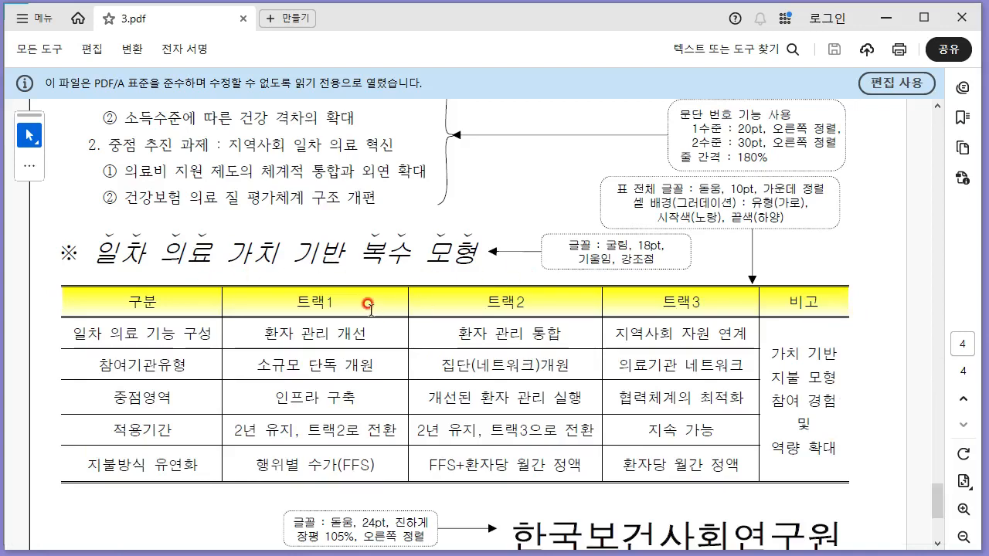
key(alt+Tab)
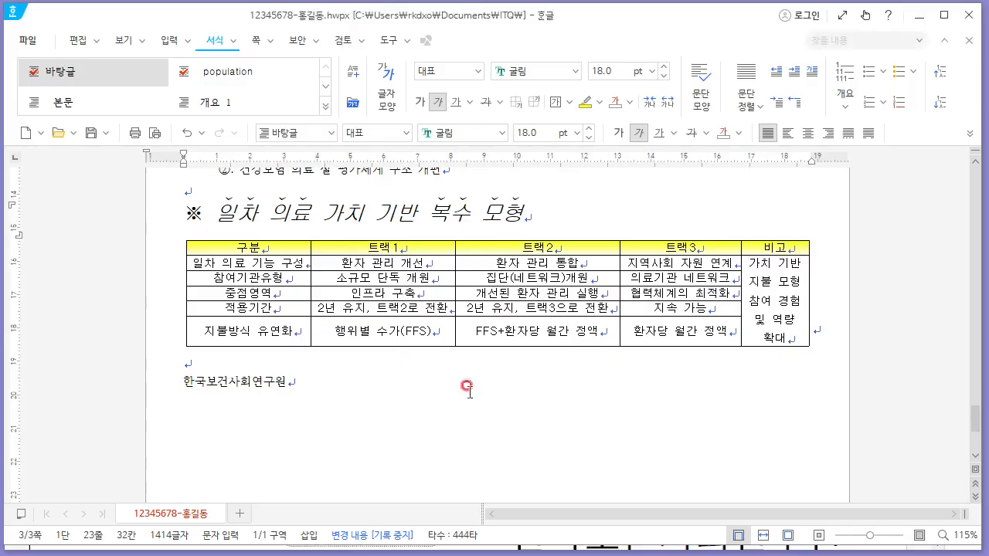
drag(257, 246, 773, 324)
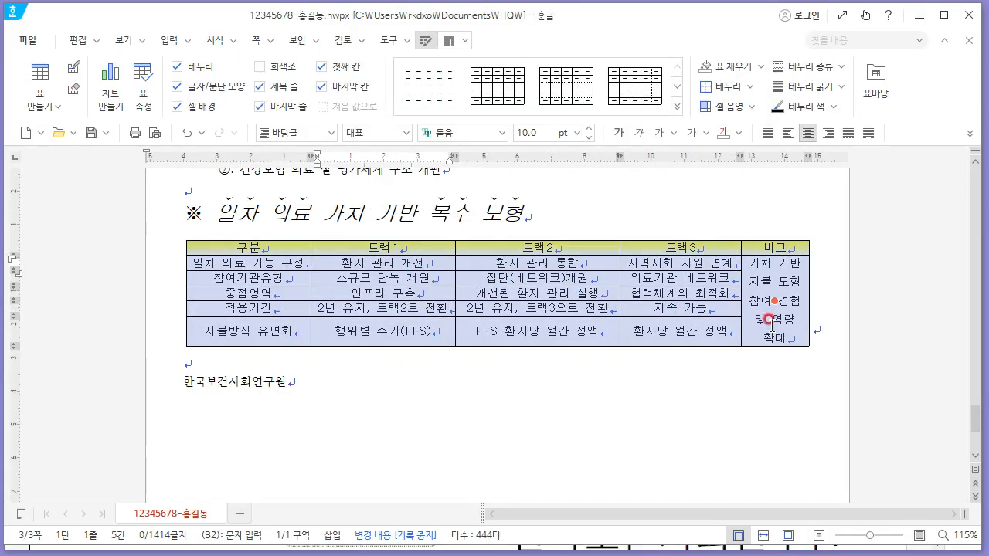
key(l)
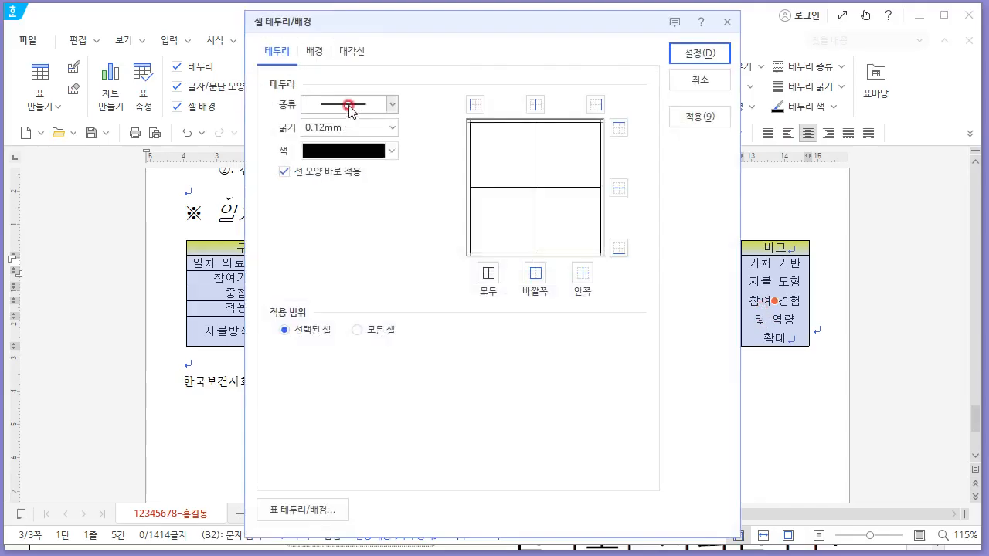
click(326, 108)
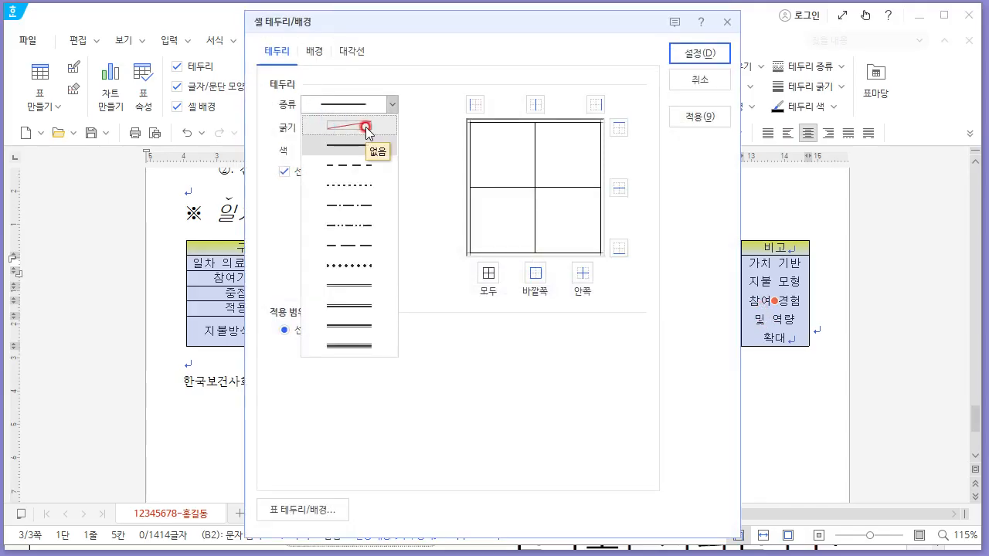
click(366, 126)
click(475, 104)
click(596, 104)
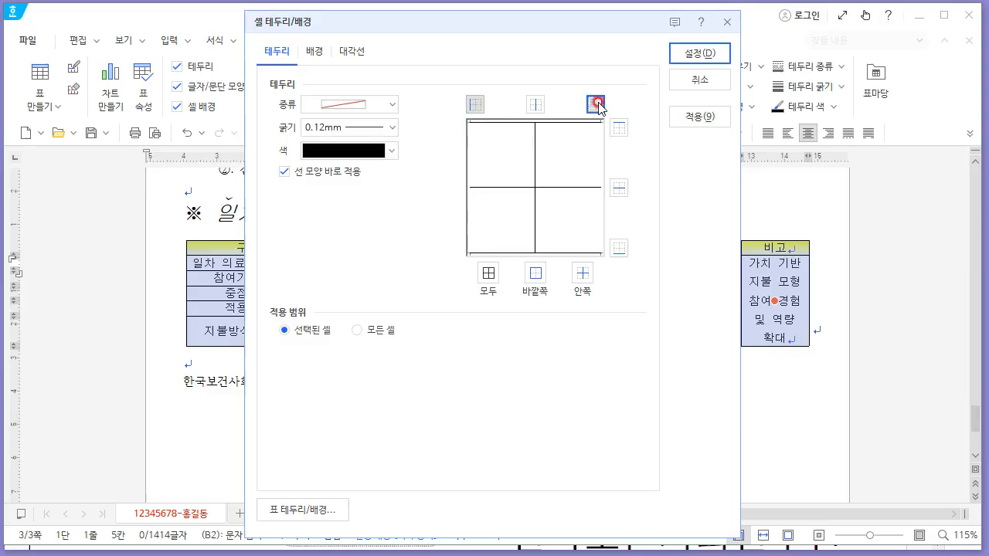
click(691, 51)
- Give the table's top and bottom edges a double-line border 0.5 mm thick
key(l)
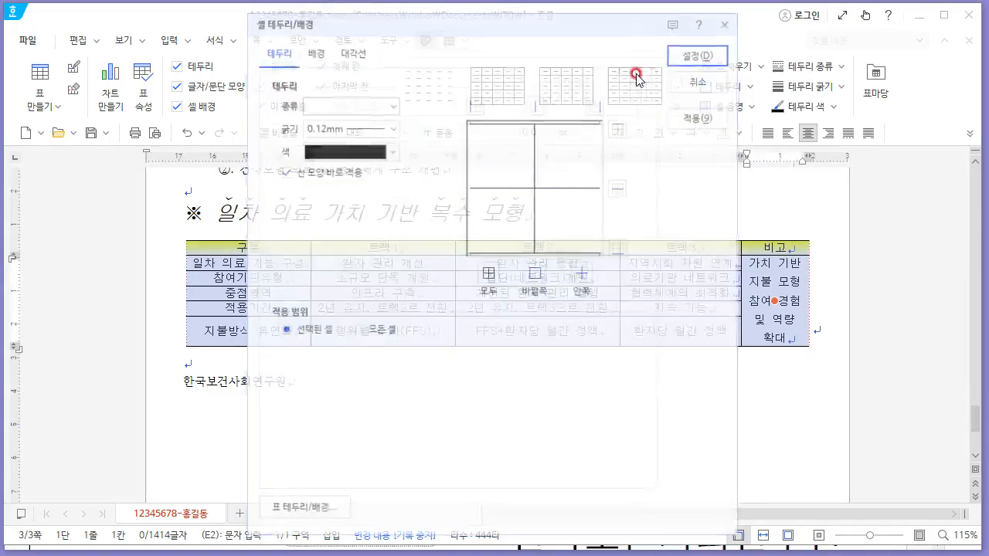
click(367, 103)
click(366, 298)
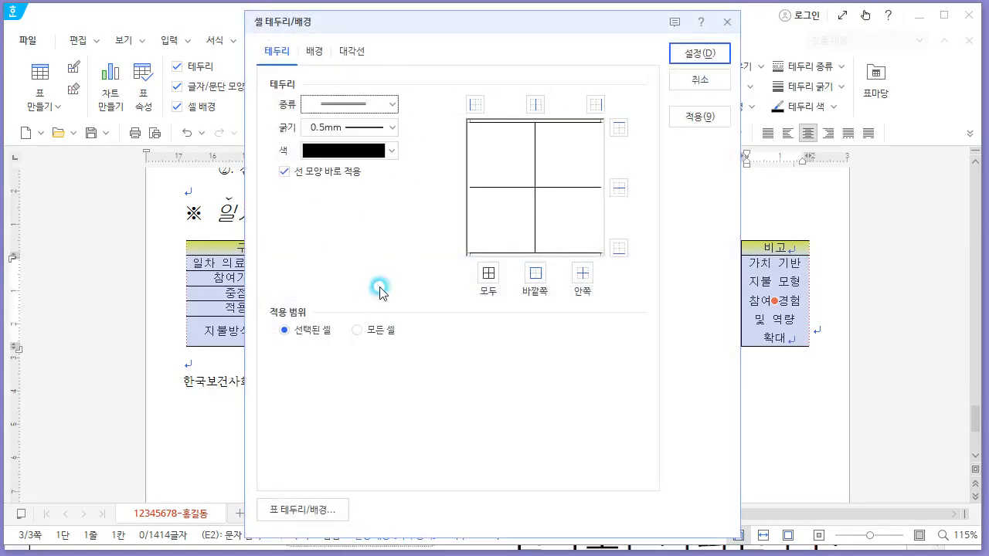
click(619, 128)
click(619, 248)
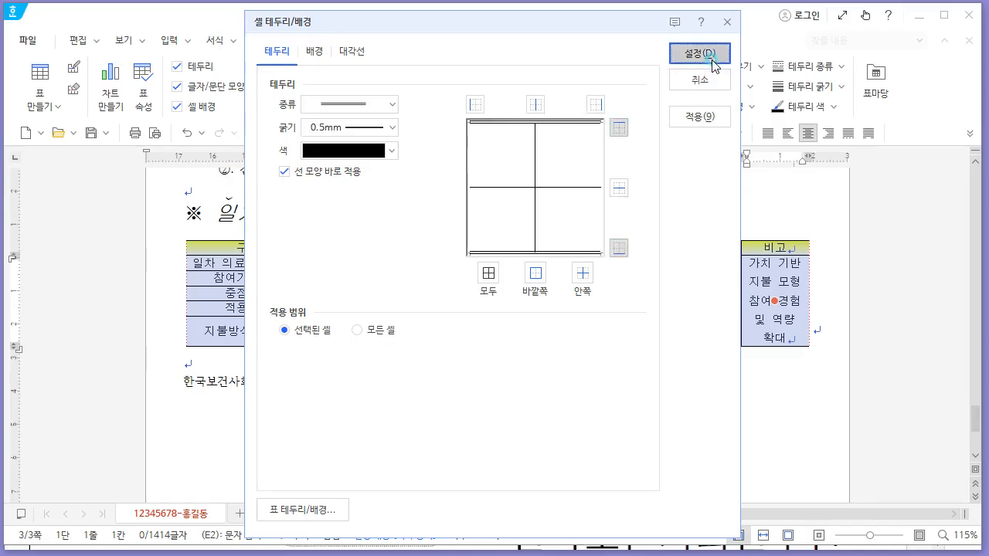
click(696, 53)
- Apply a double-line bottom border to the header row
drag(272, 247, 757, 245)
key(l)
click(360, 103)
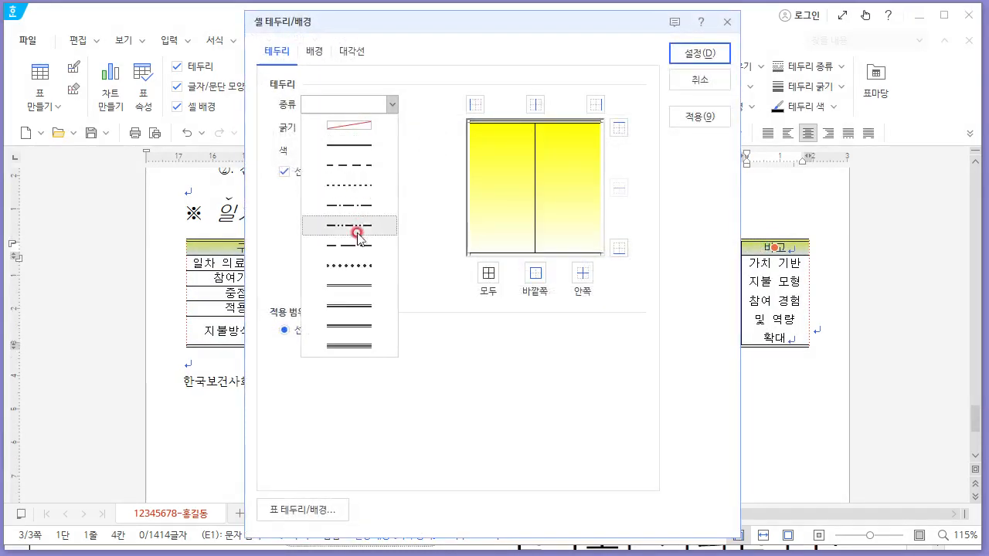
click(382, 286)
click(619, 248)
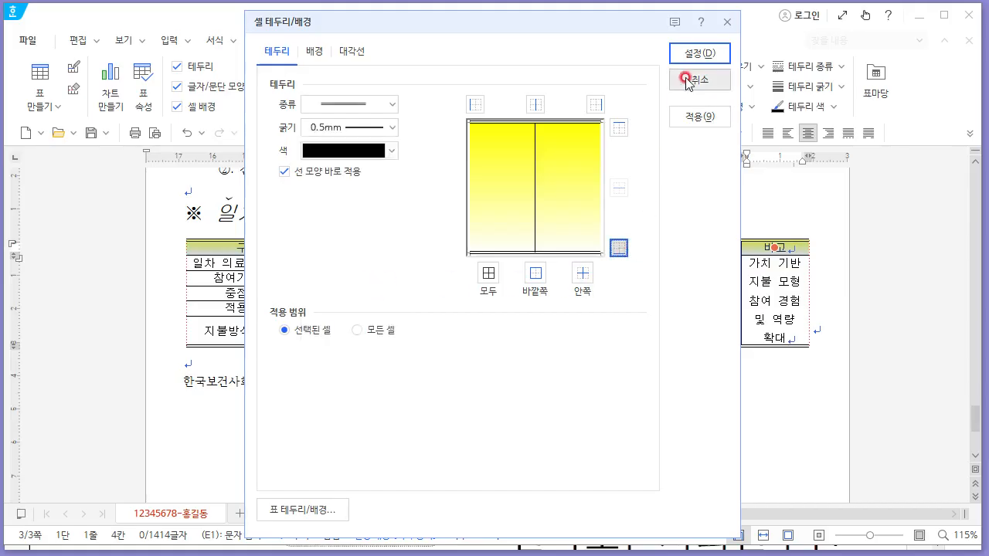
click(698, 52)
- Adjust the heights of the table's body rows and last row
drag(282, 262, 825, 334)
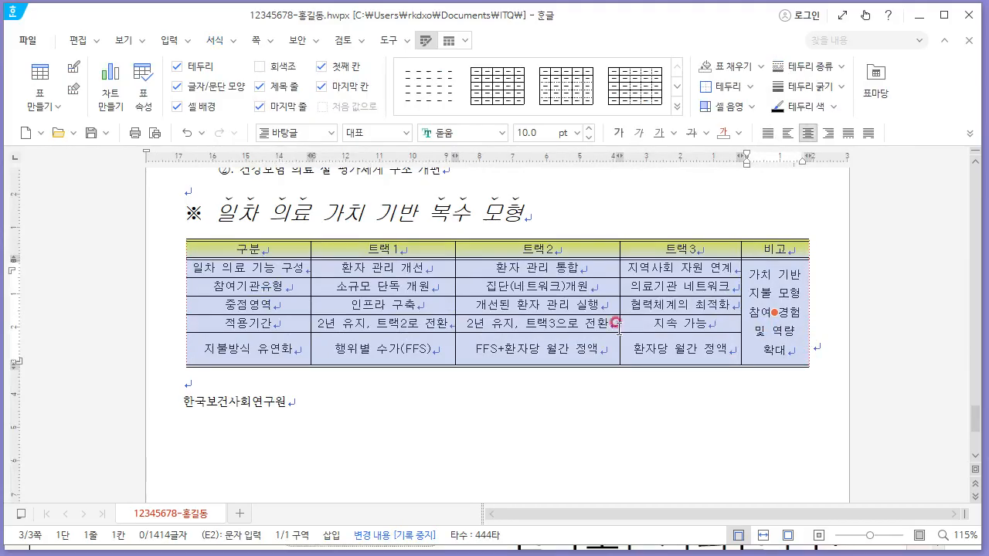
click(370, 349)
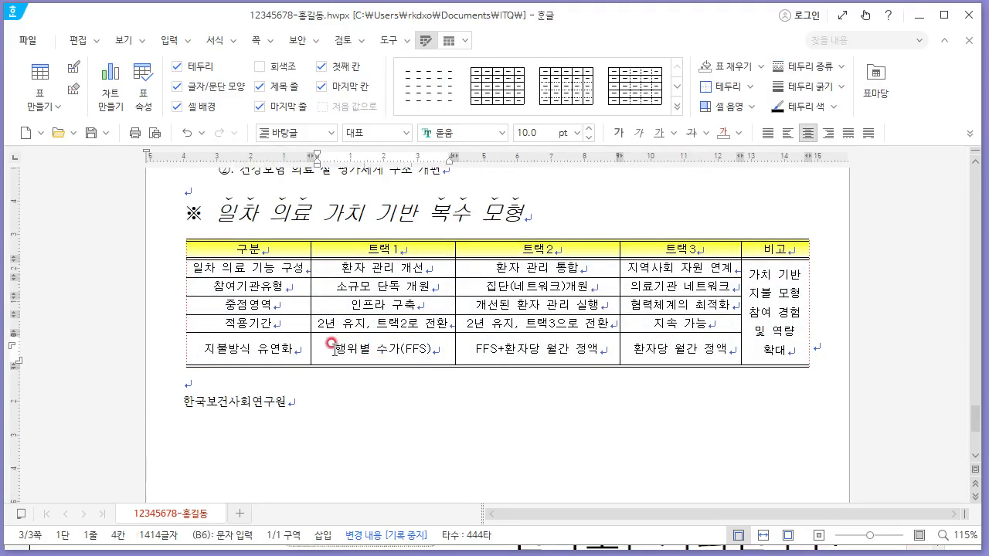
mouse_move(271, 344)
mouse_down()
mouse_move(718, 347)
mouse_move(757, 325)
mouse_move(723, 356)
mouse_up()
key(ctrl+Up)
key(ctrl+Up)
key(ctrl+Up)
key(ctrl+Up)
key(ctrl+Up)
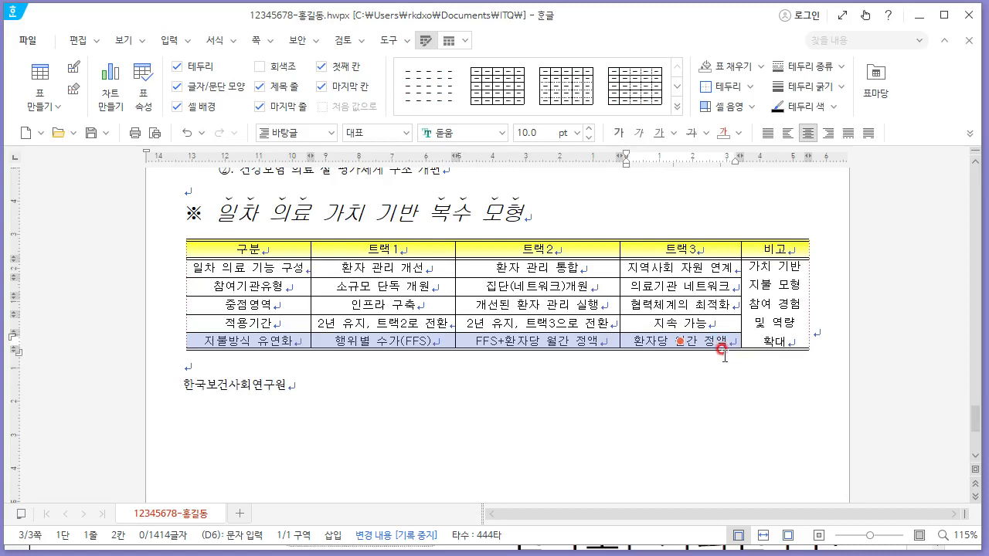
key(F5)
key(ctrl+Up)
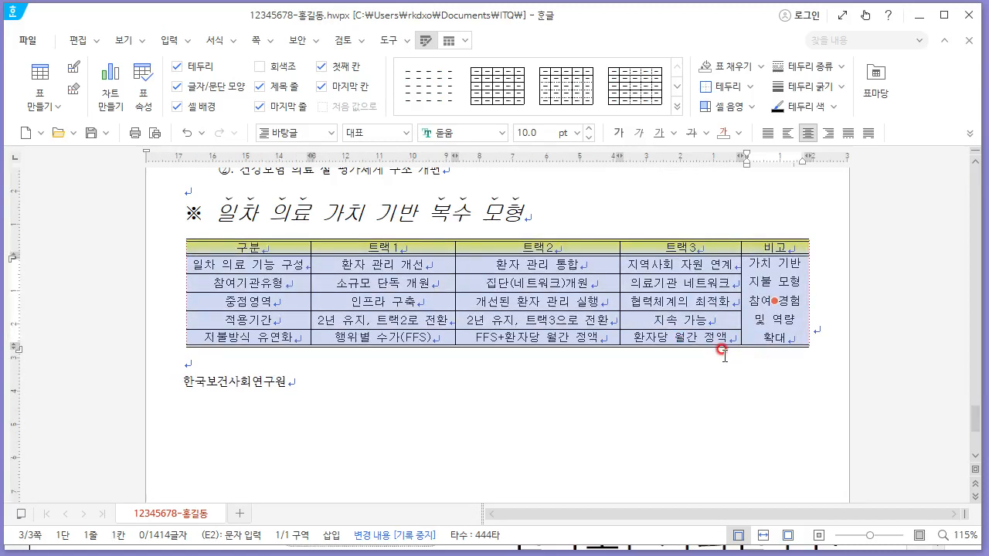
key(ctrl+Down)
key(Escape)
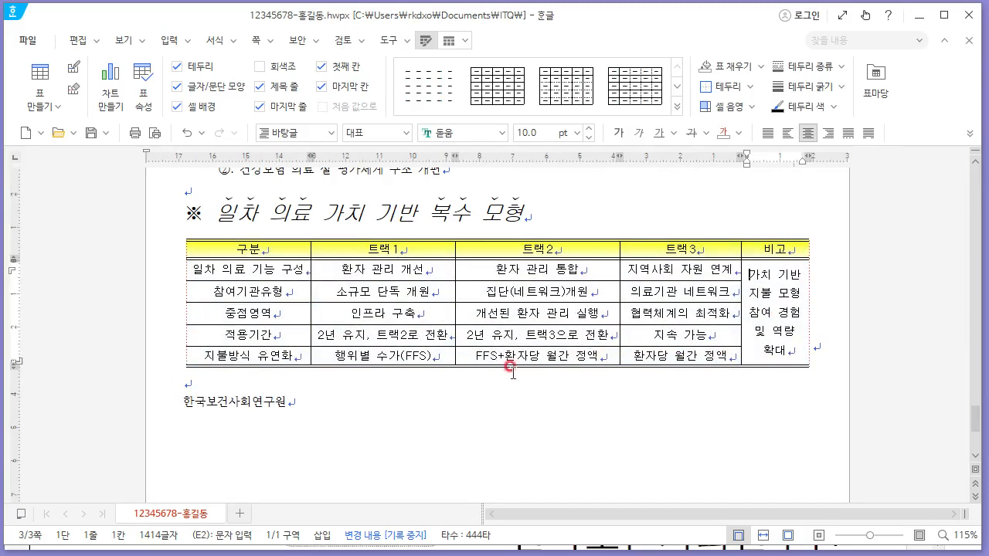
- Increase the height of all table rows slightly
drag(290, 248, 764, 352)
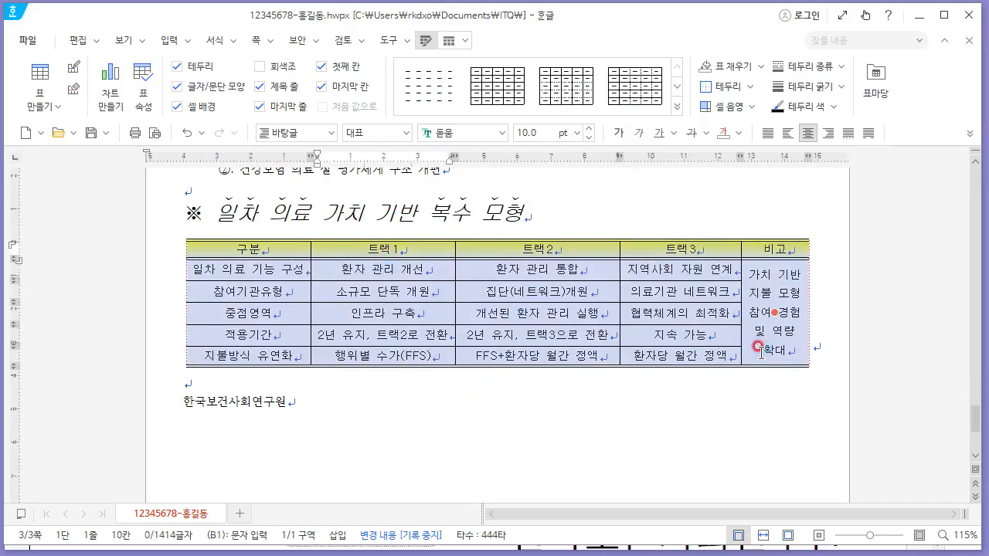
key(ctrl+Left)
key(ctrl+Right)
key(ctrl+Down)
key(alt+Tab)
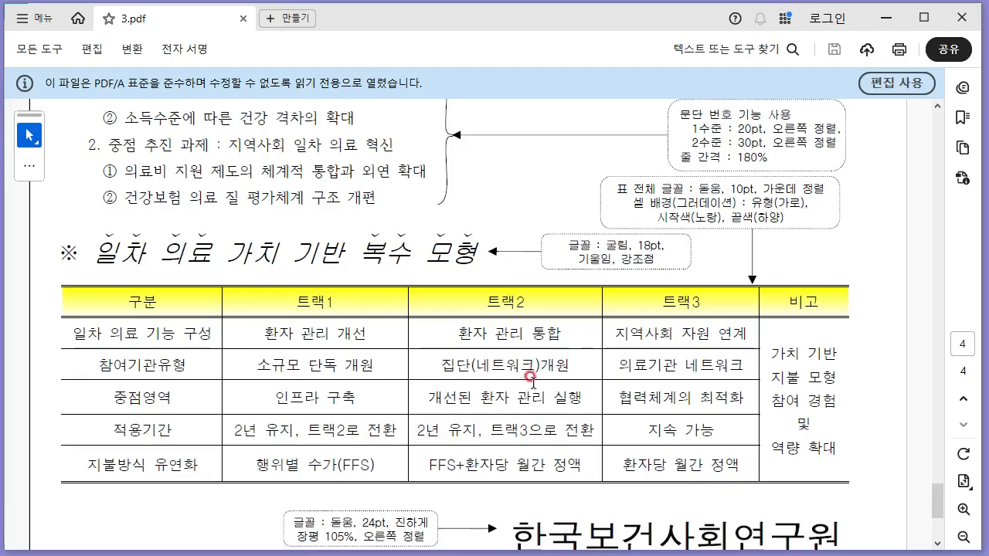
scroll(532, 379, down, 3)
key(alt+Tab)
- Right-align the 한국보건사회연구원 line below the table
drag(330, 421, 176, 422)
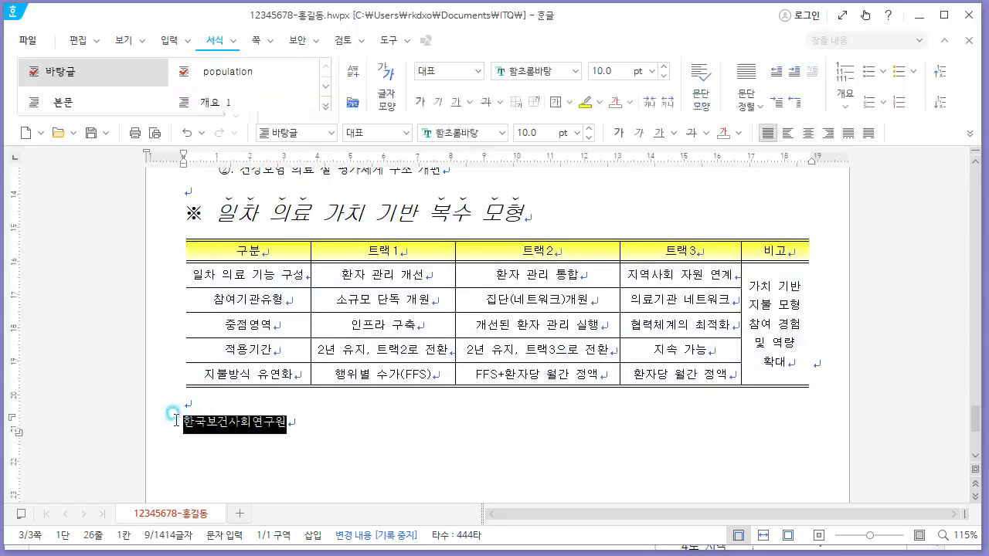
click(826, 133)
key(alt+Tab)
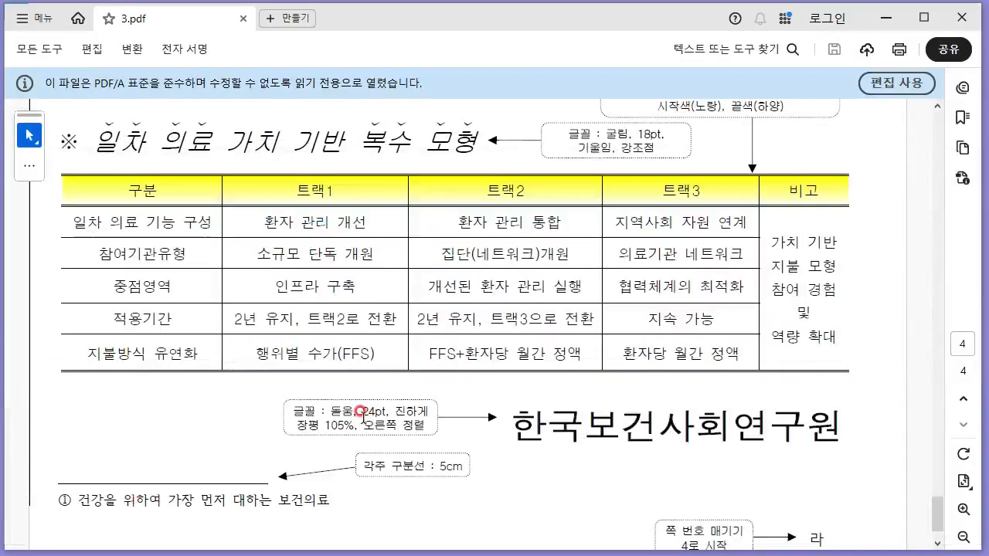
key(alt+Tab)
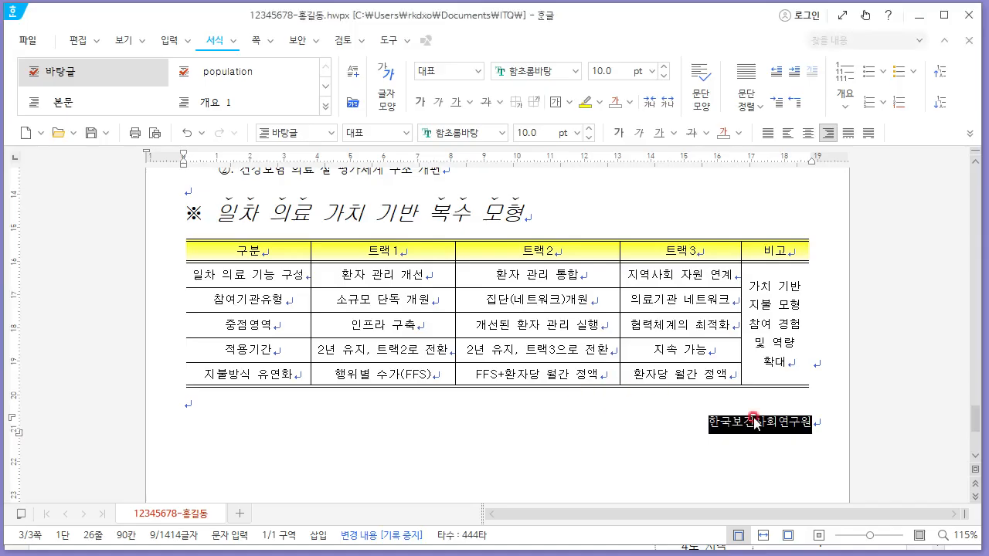
- Format the 한국보건사회연구원 line as 24 pt, 돋움 font, bold
right_click(756, 425)
click(813, 408)
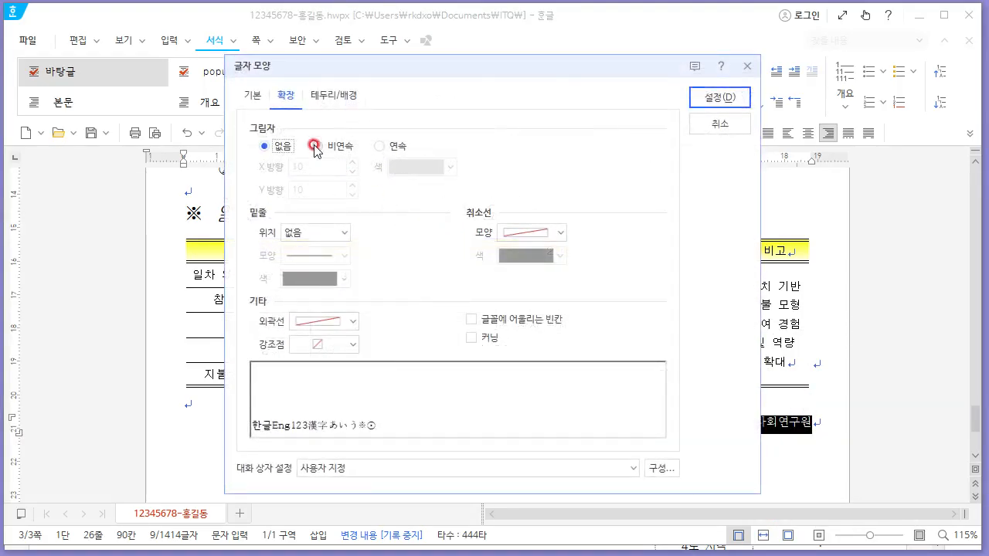
click(254, 94)
click(304, 126)
text(24)
click(483, 166)
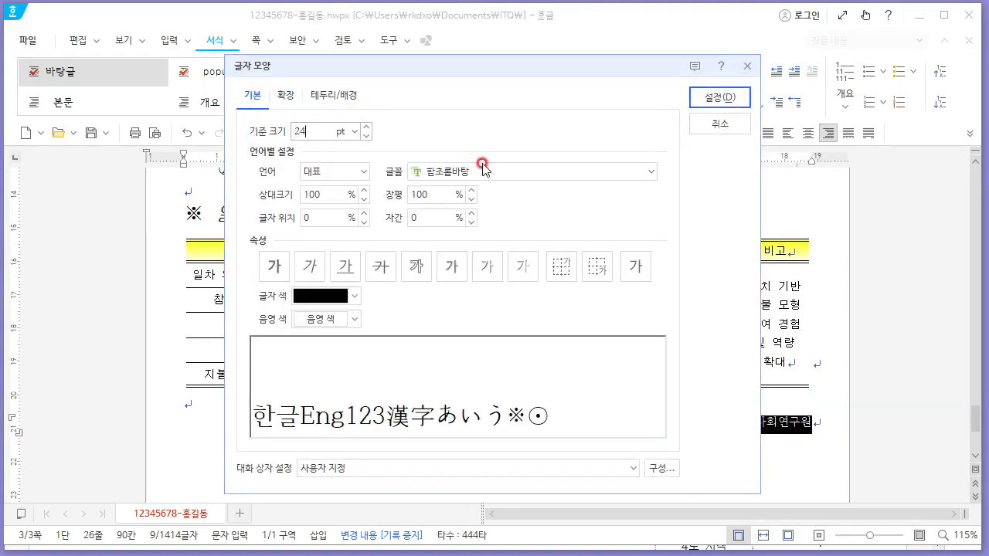
drag(480, 164, 389, 169)
text(돋)
key(Return)
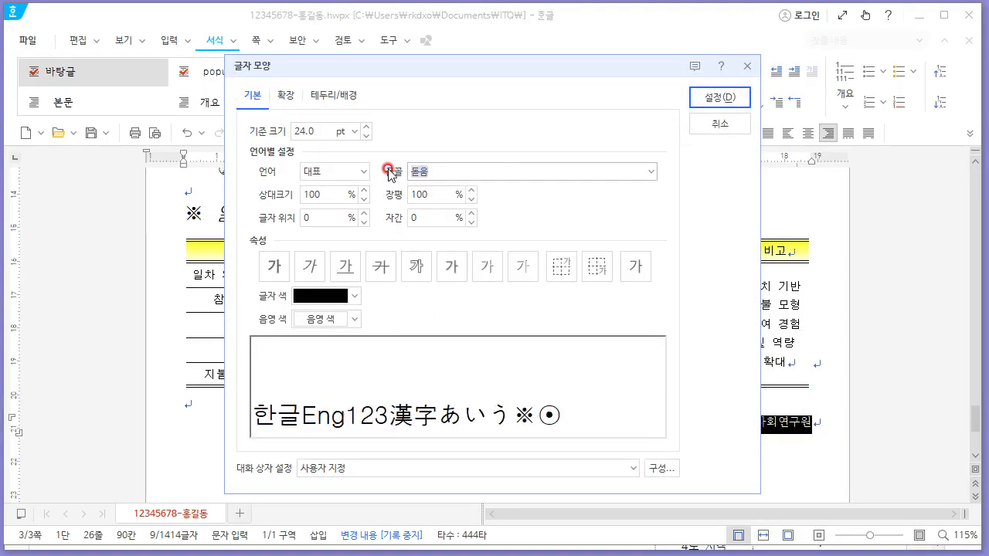
click(274, 266)
click(342, 194)
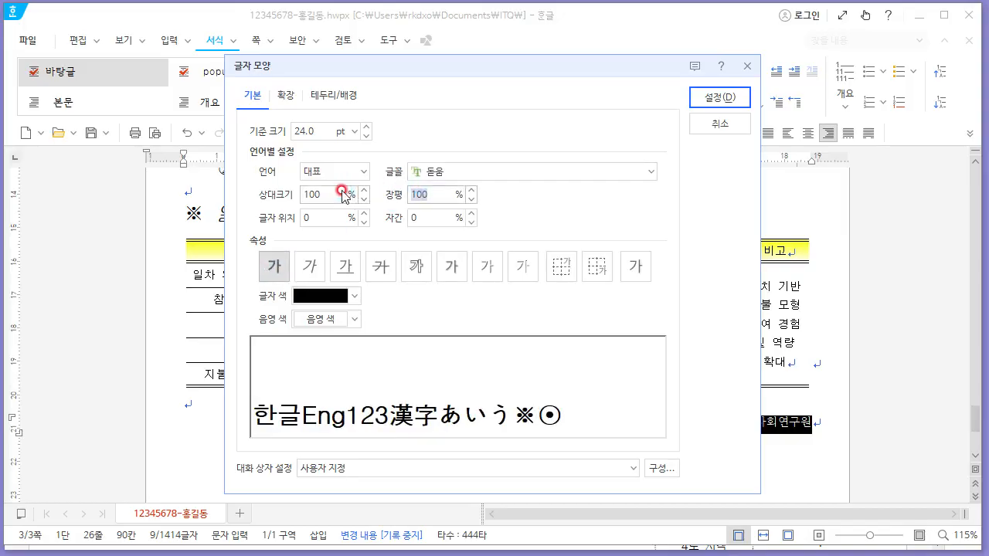
key(alt+Tab)
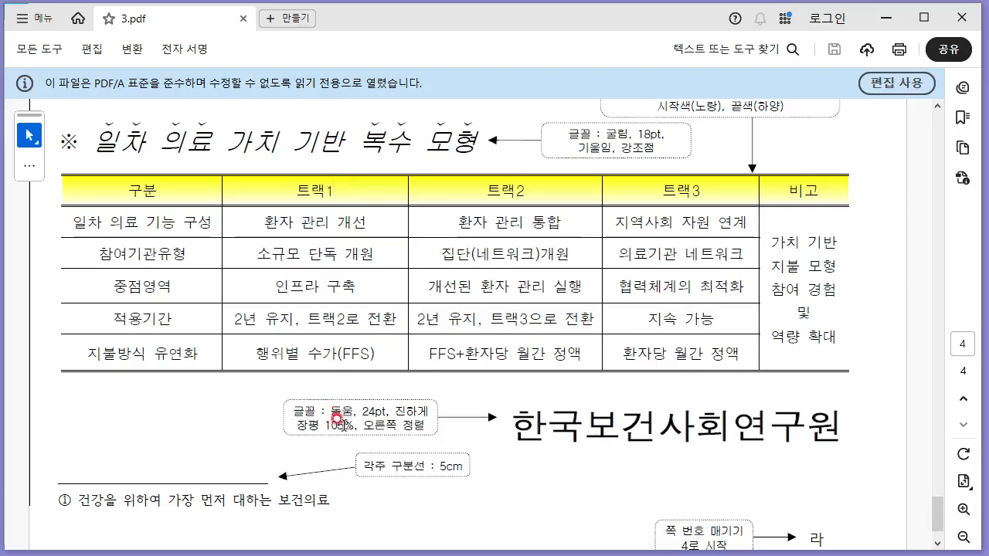
key(alt+Tab)
click(742, 97)
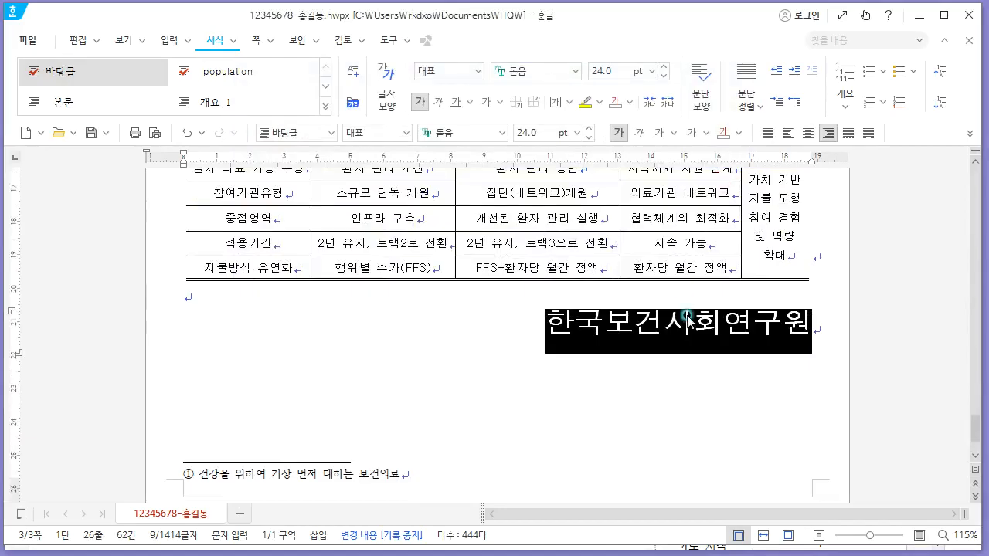
- Insert page numbers at the bottom right in 가,나,다 format without dashes, starting at 4
click(687, 316)
key(alt+Tab)
key(alt+Tab)
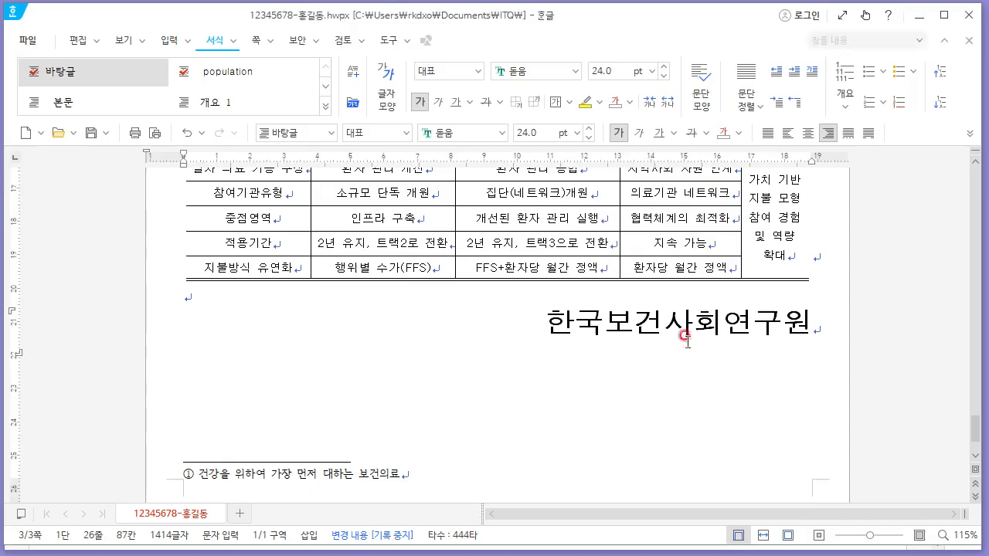
click(253, 41)
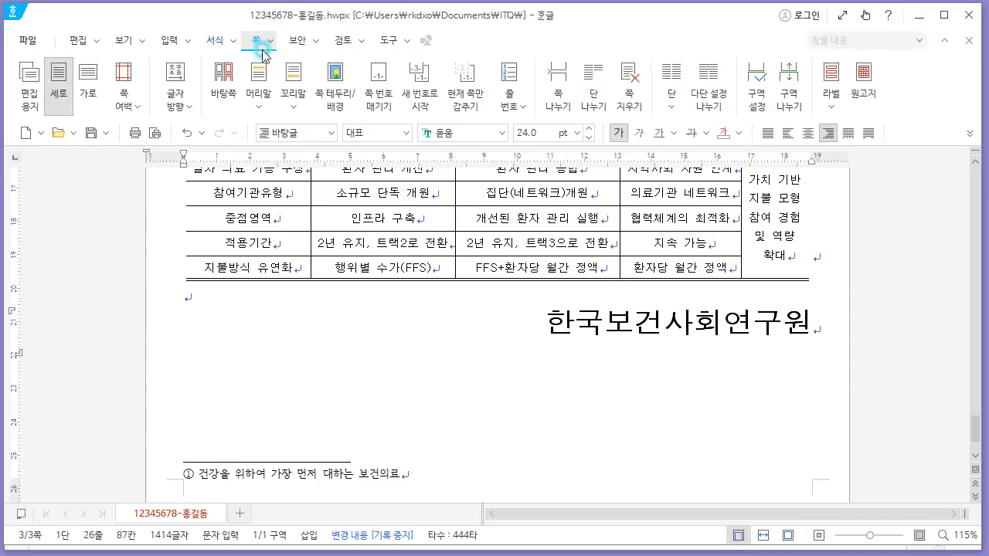
click(372, 98)
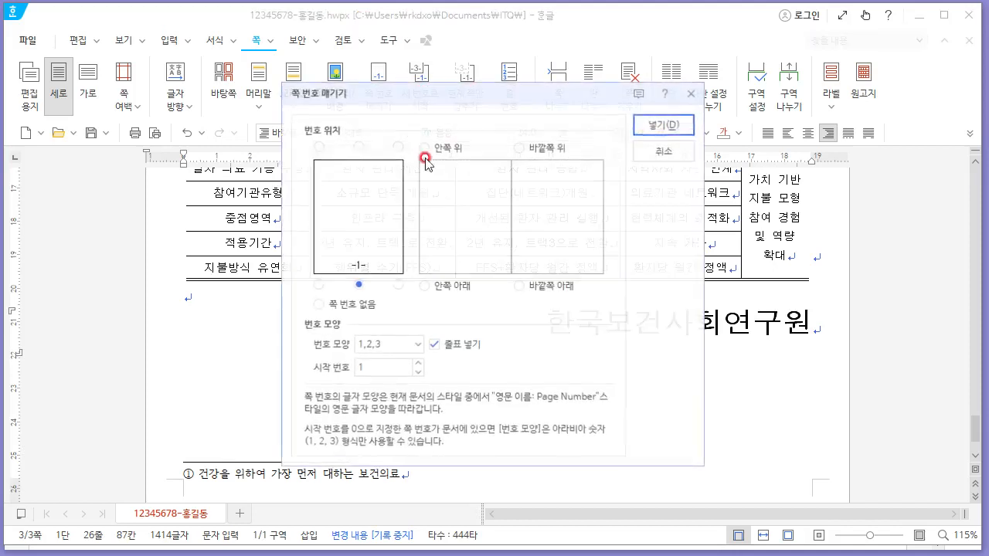
click(395, 286)
click(435, 345)
click(775, 490)
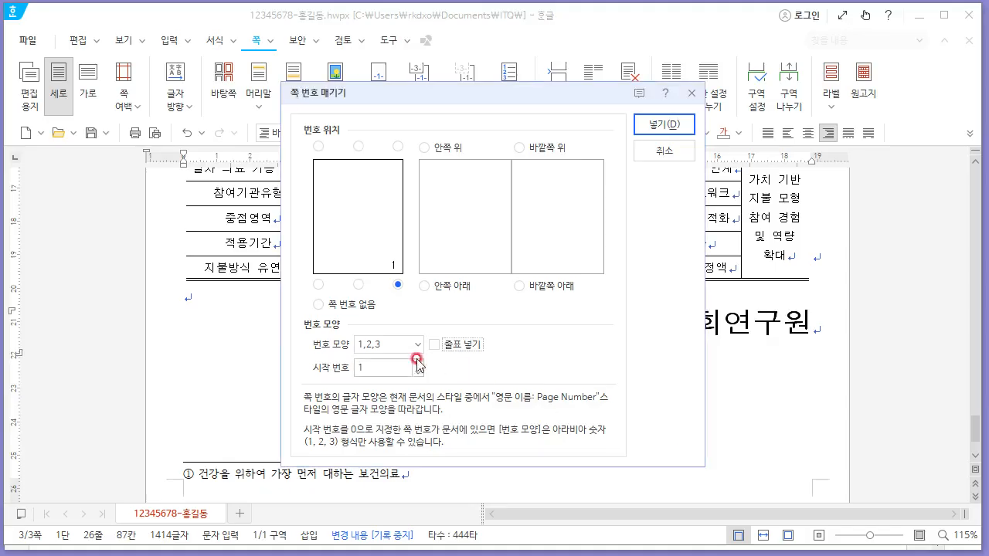
click(417, 345)
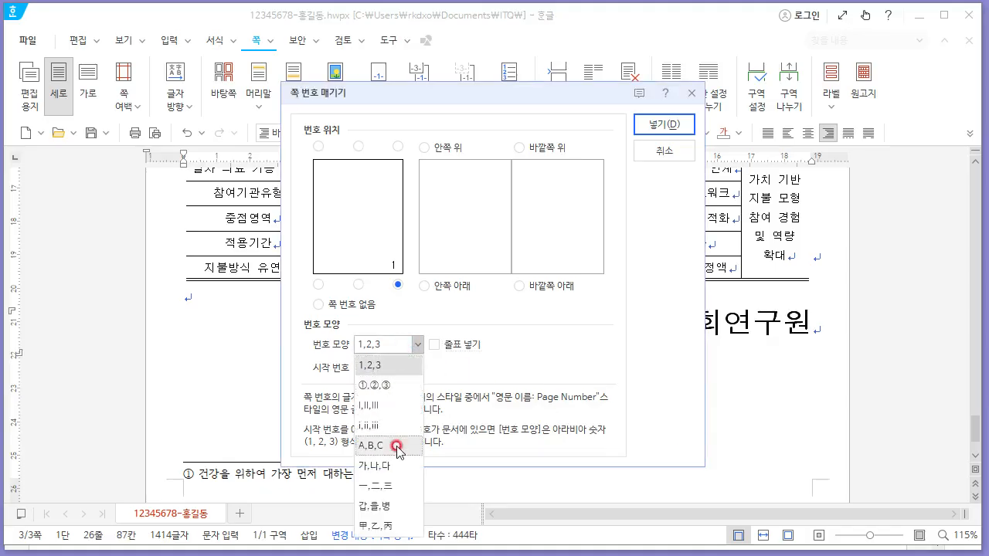
click(393, 468)
key(BackSpace)
text(4)
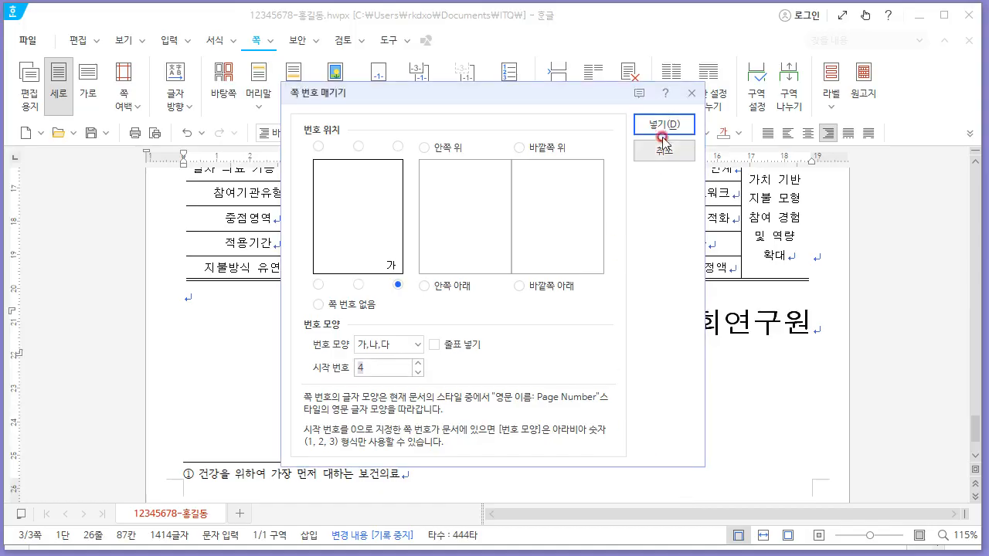
click(662, 128)
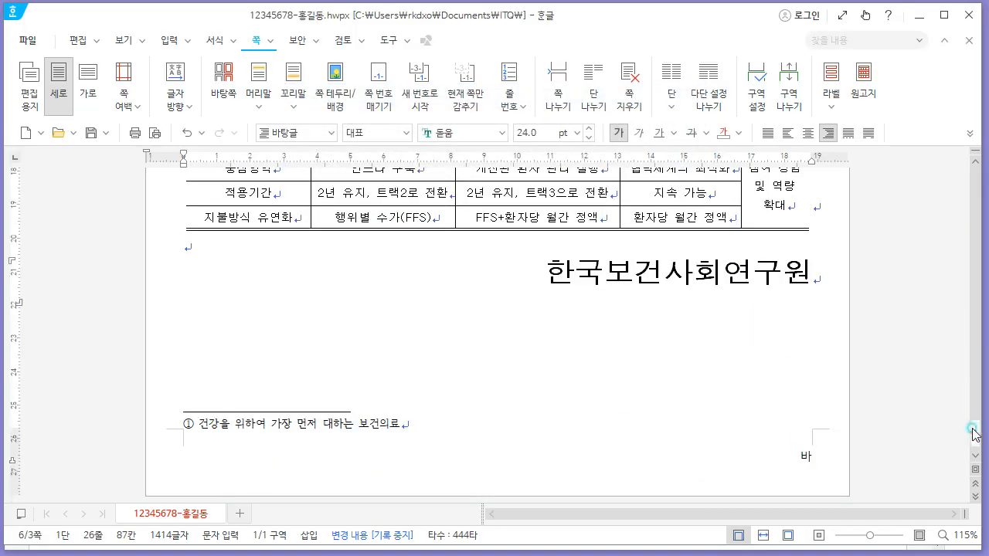
- Hide the page number on the blank page and on the following page
drag(974, 434, 974, 247)
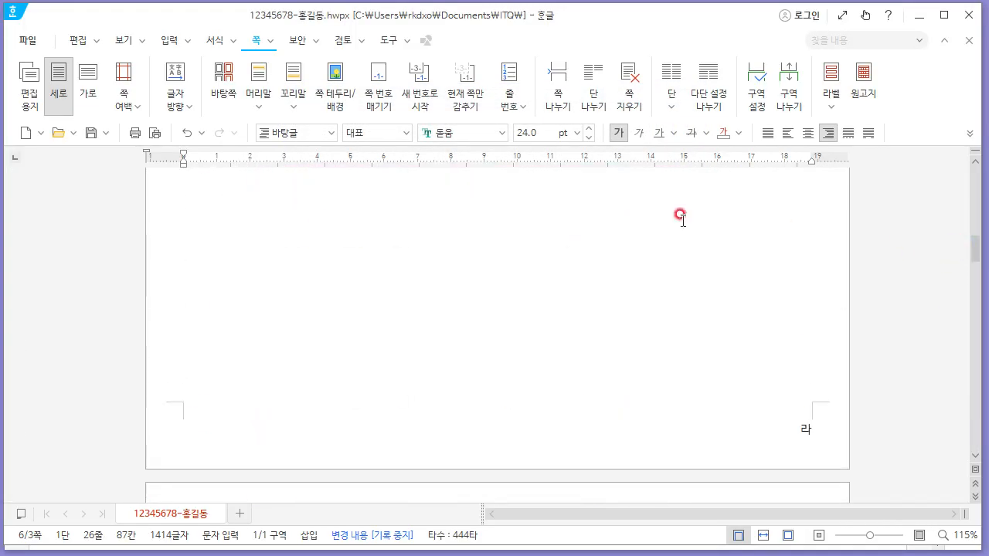
click(645, 234)
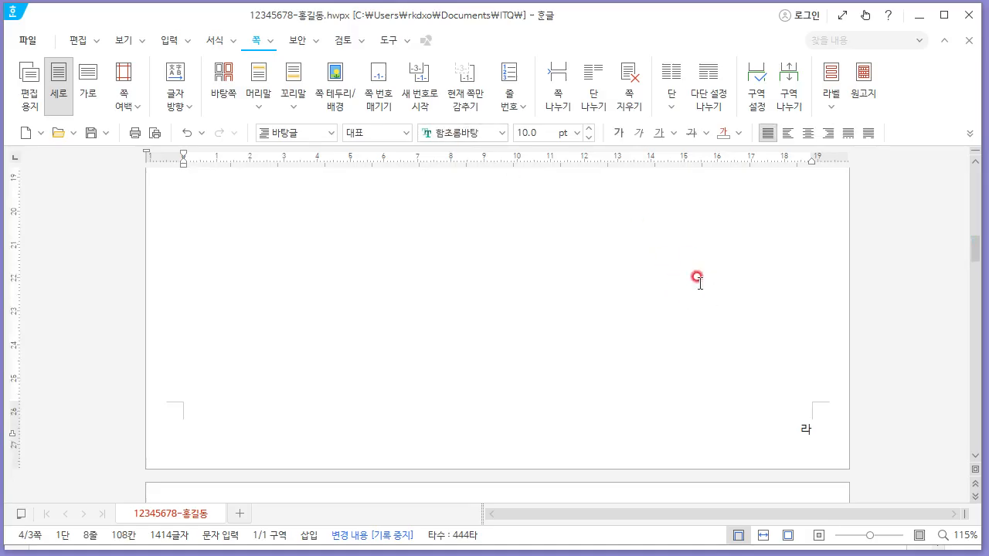
click(460, 94)
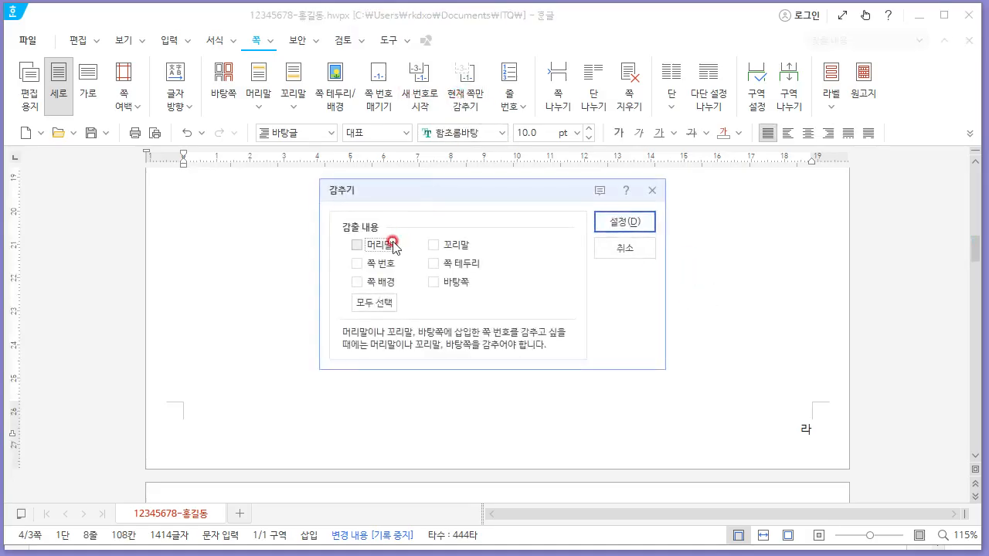
click(379, 263)
click(632, 225)
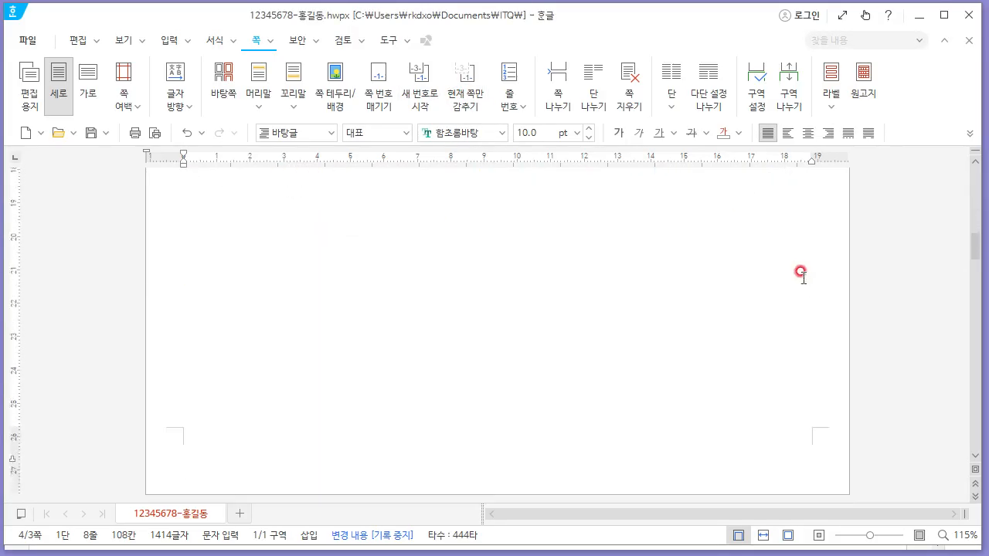
scroll(800, 272, down, 15)
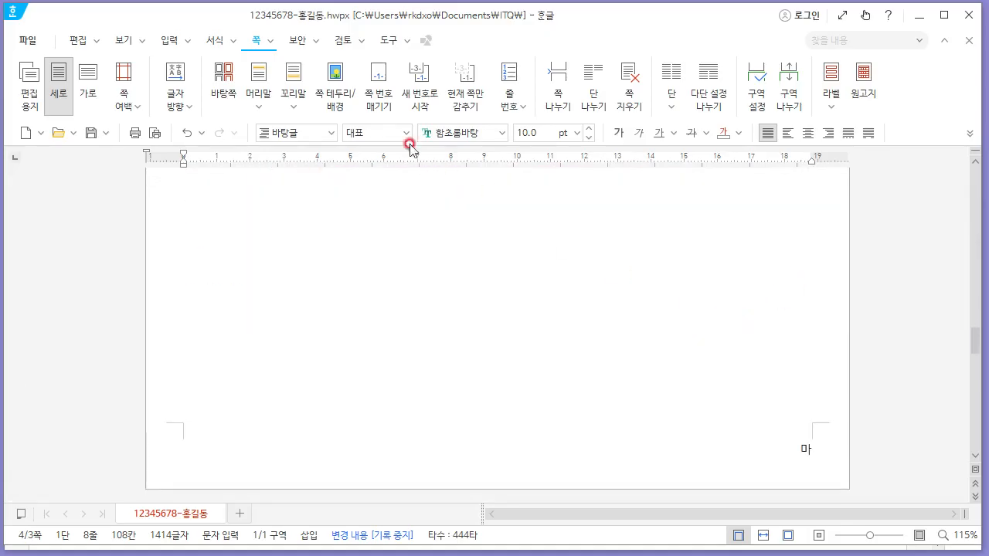
click(461, 95)
click(377, 264)
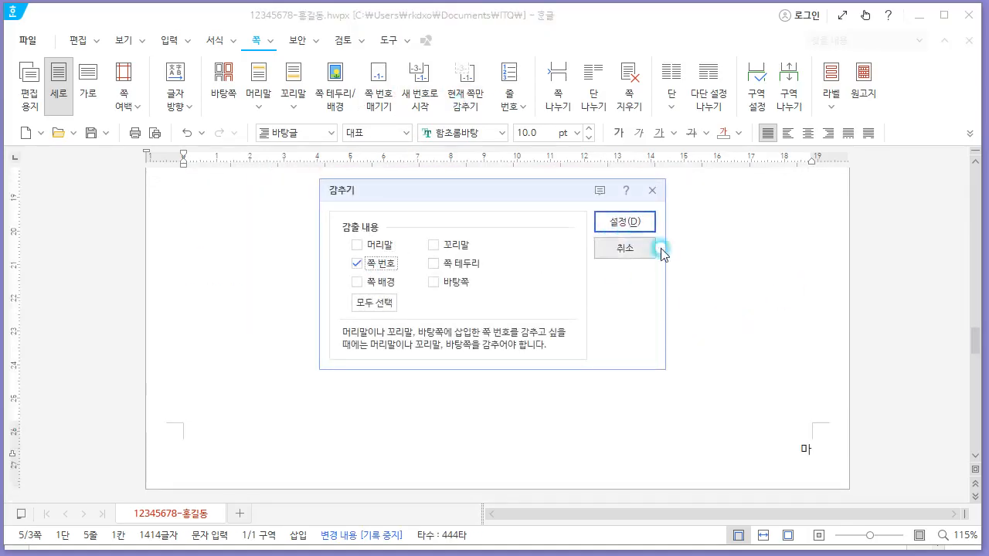
click(632, 225)
- Restart the page numbering at 4 on the page with the 한국보건사회연구원 line
scroll(785, 264, down, 5)
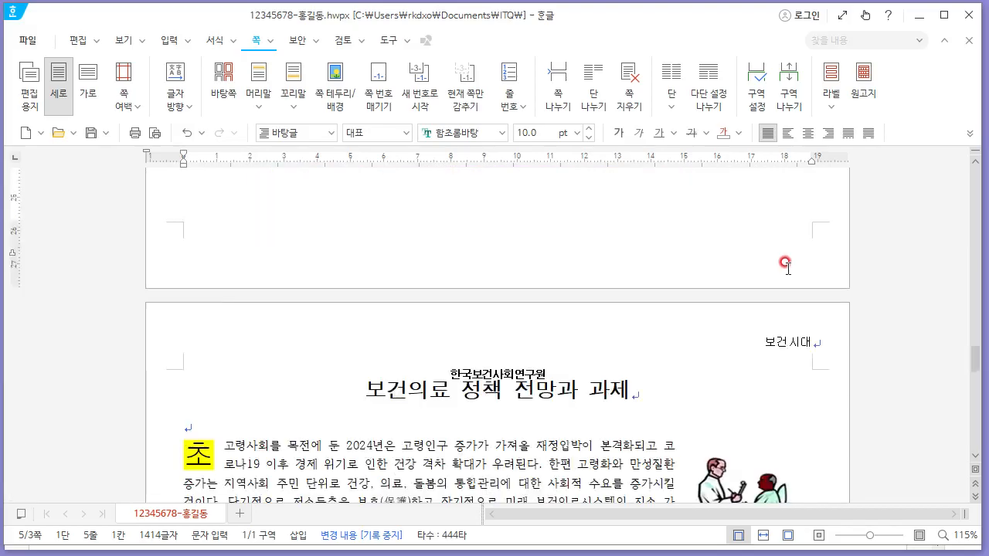
scroll(787, 267, down, 10)
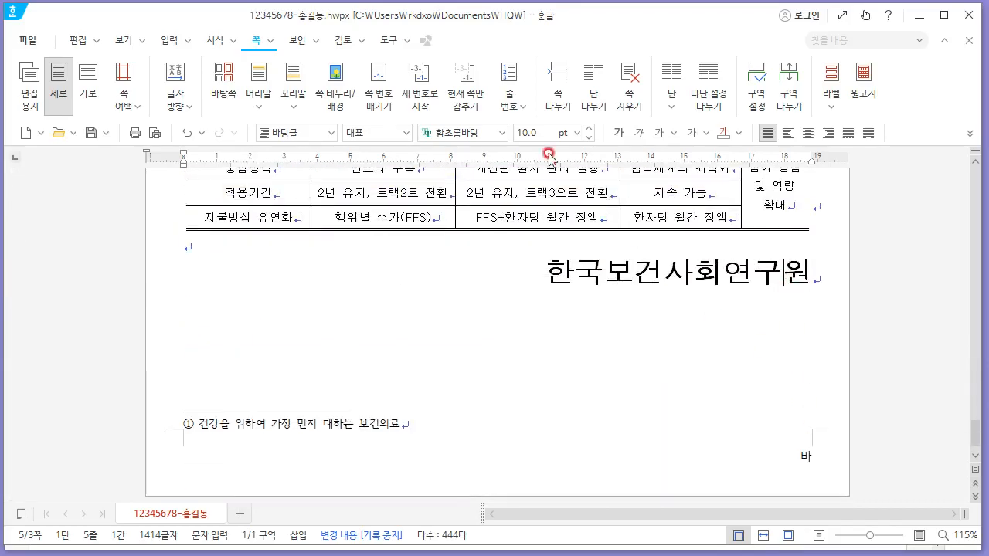
click(419, 97)
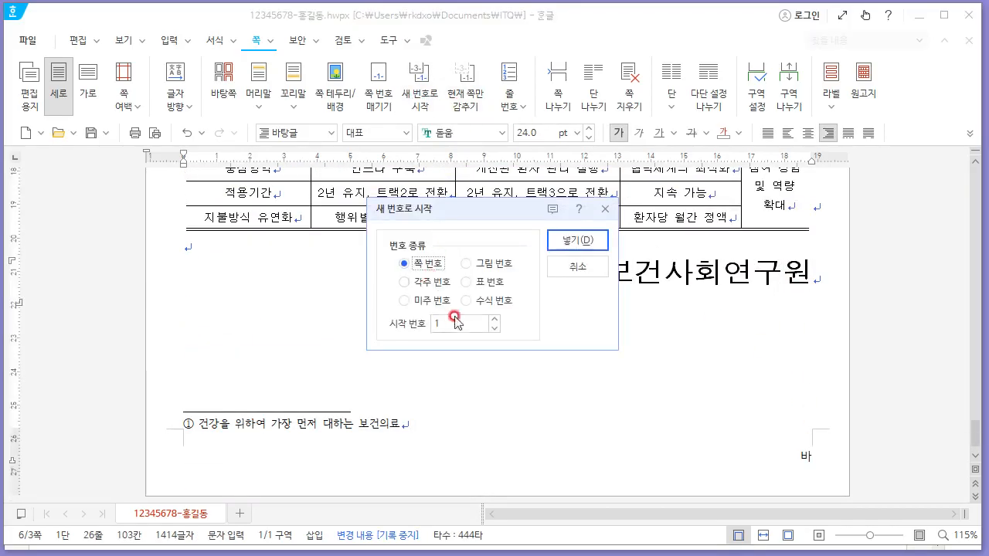
key(BackSpace)
text(4)
click(577, 240)
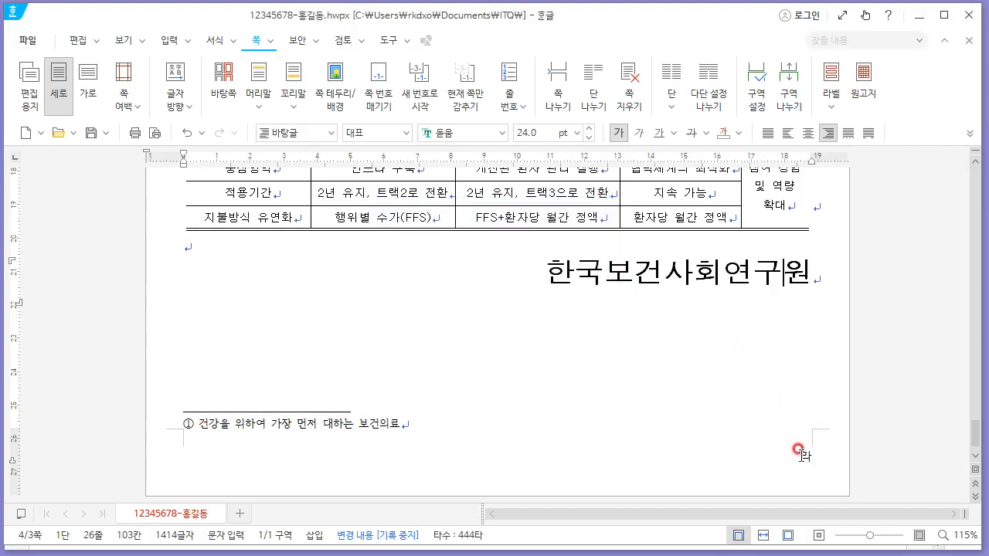
scroll(788, 427, up, 15)
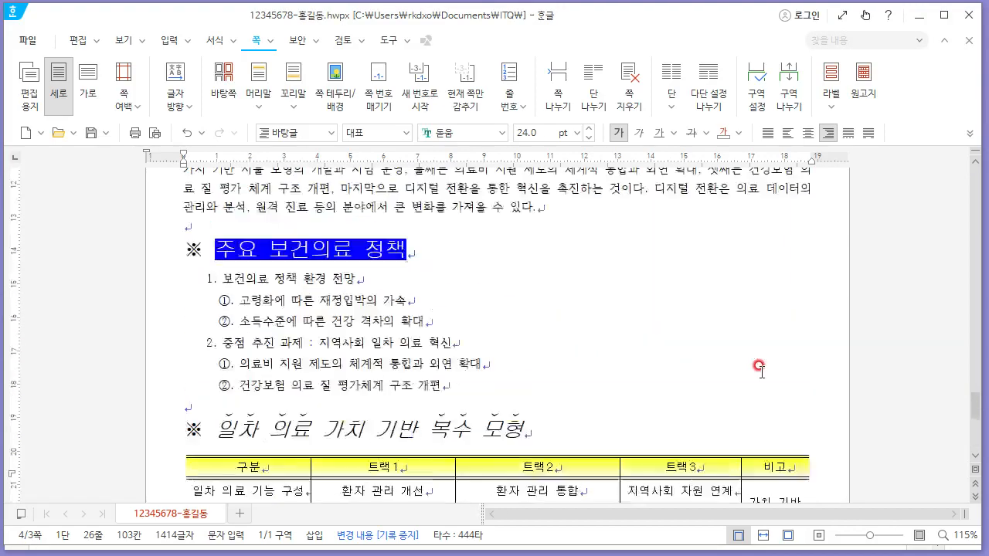
scroll(753, 371, down, 20)
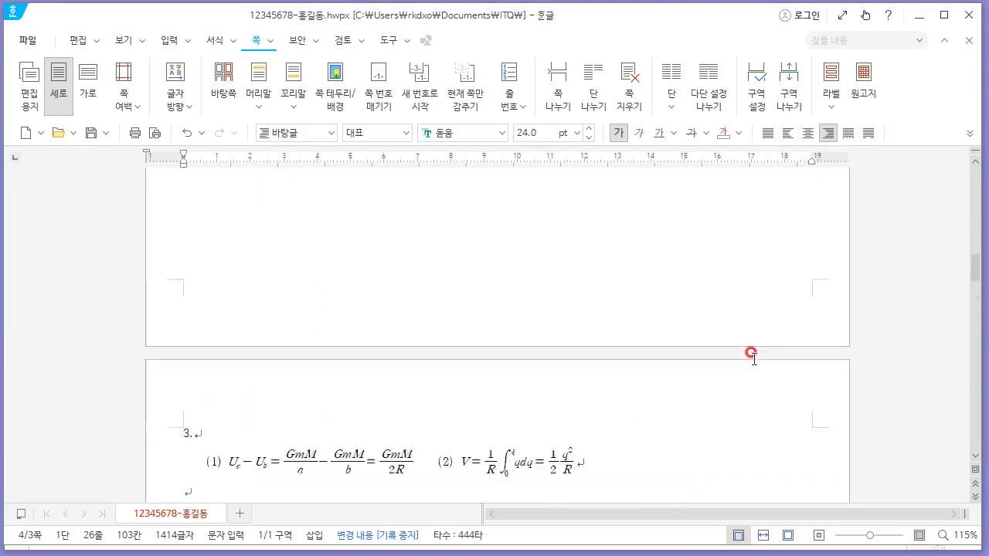
scroll(742, 386, up, 4)
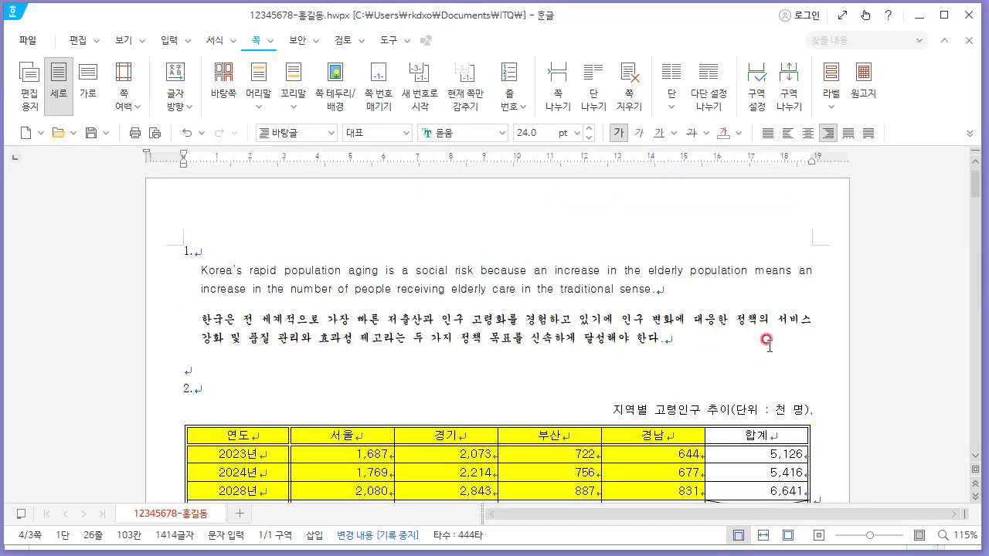
scroll(779, 338, down, 1)
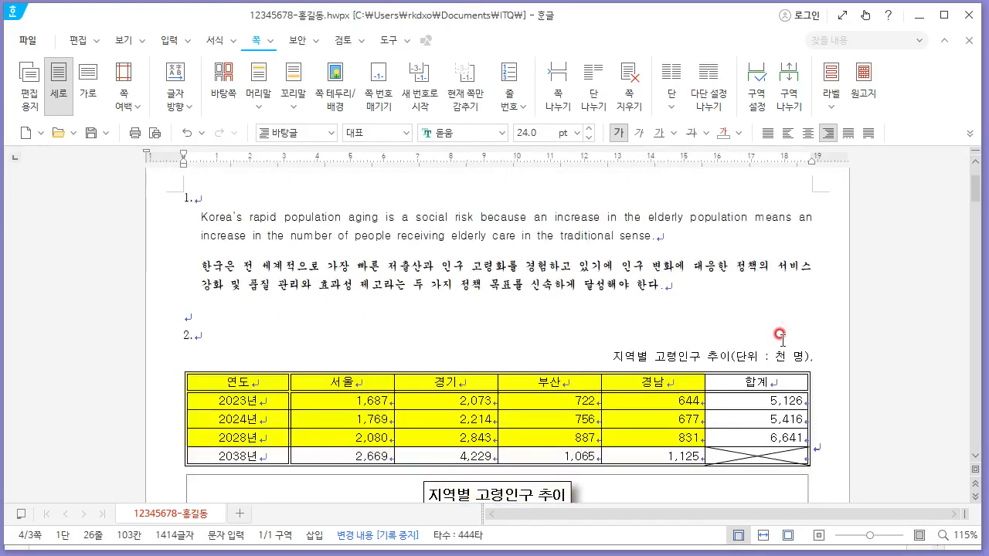
scroll(781, 338, up, 1)
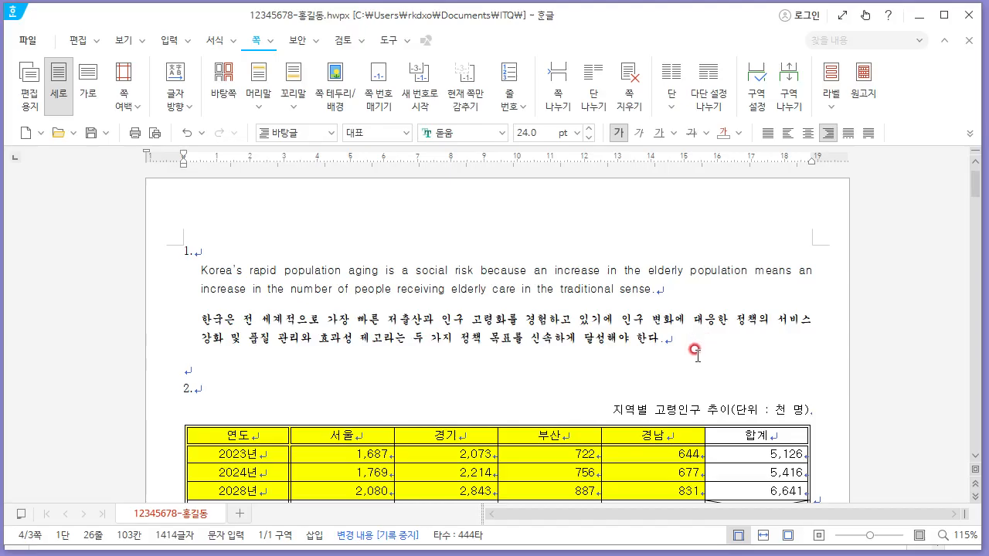